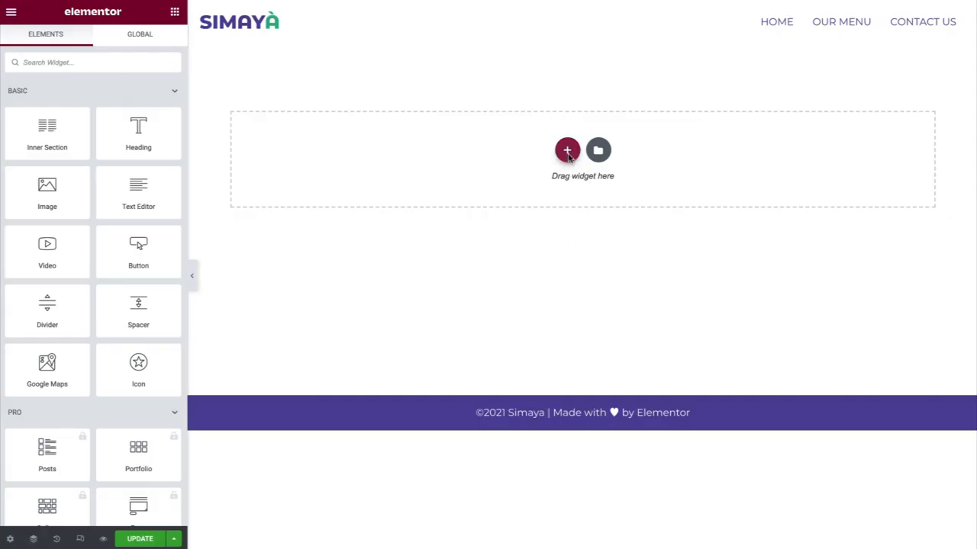
Add a single-column section to the page and place an Inner Section widget inside it
{"action": "left_click", "coordinate": [567, 152]}
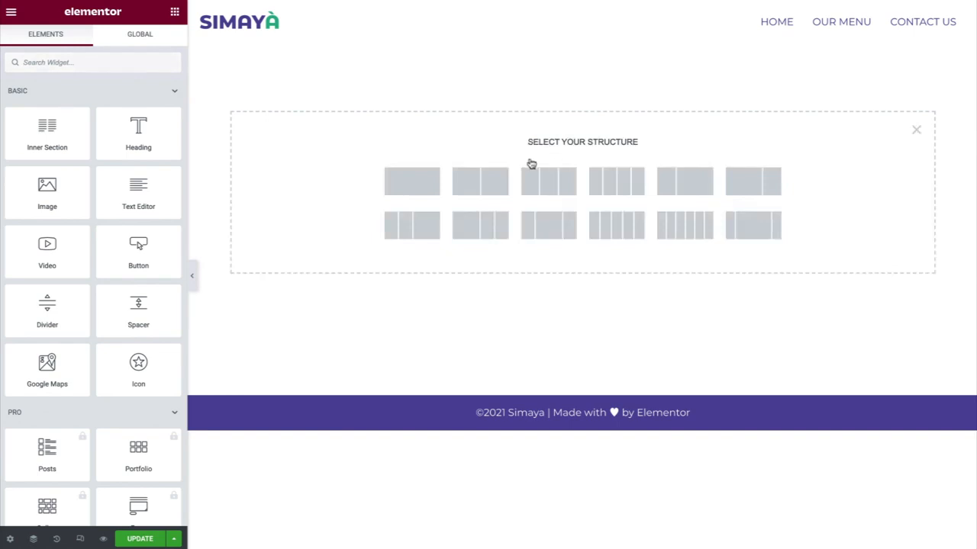
{"action": "left_click", "coordinate": [427, 181]}
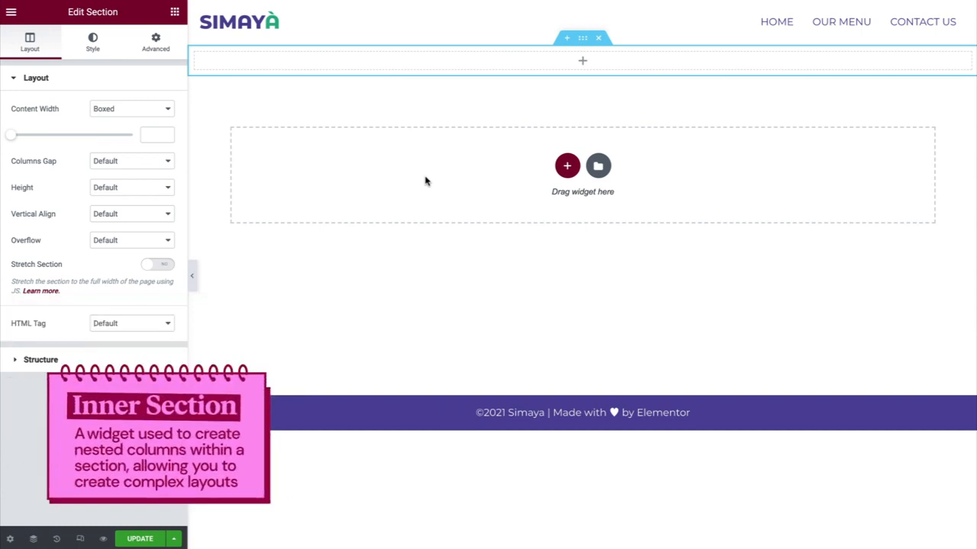
{"action": "left_click", "coordinate": [175, 13]}
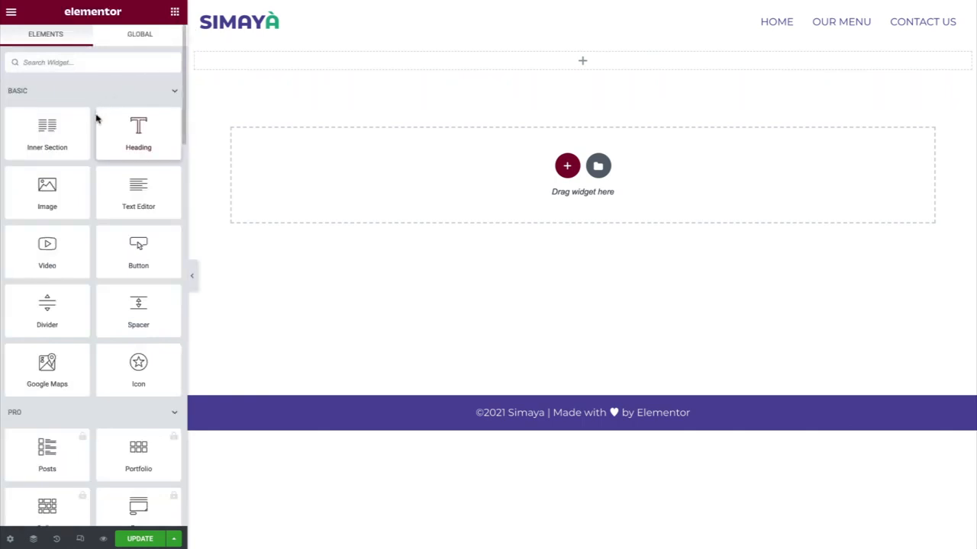
{"action": "left_click_drag", "start_coordinate": [65, 129], "coordinate": [488, 67]}
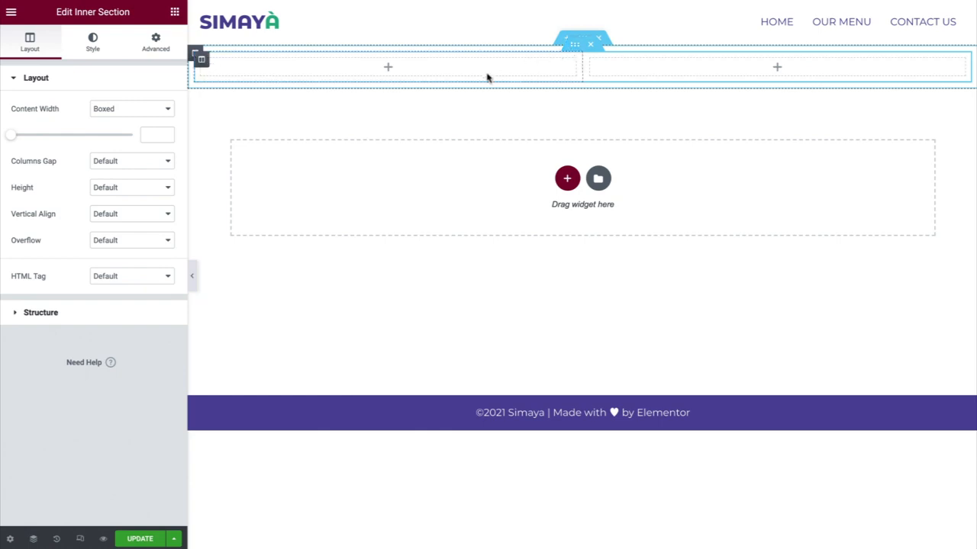
Set the inner section's height to Min Height with a minimum height of 700 px
{"action": "left_click", "coordinate": [159, 191]}
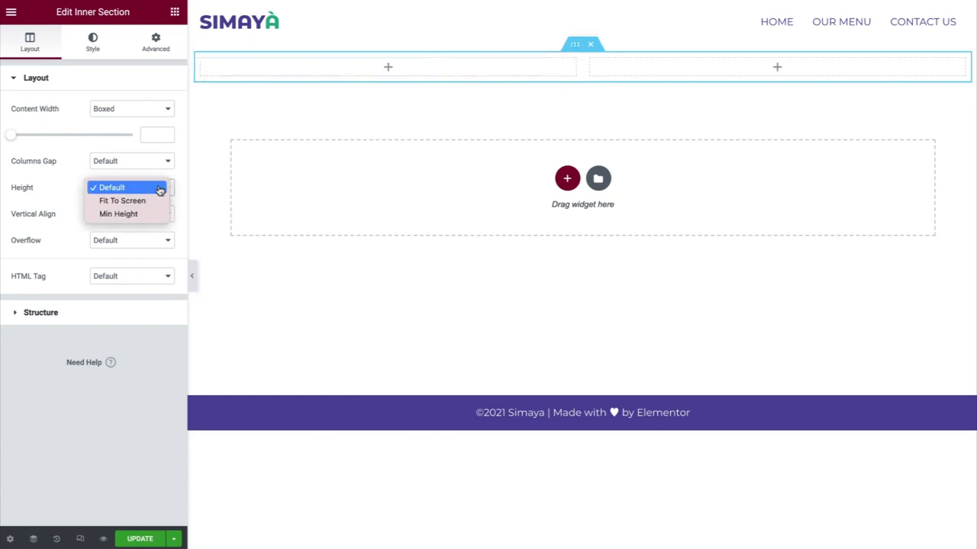
{"action": "left_click", "coordinate": [151, 216]}
{"action": "left_click", "coordinate": [158, 228]}
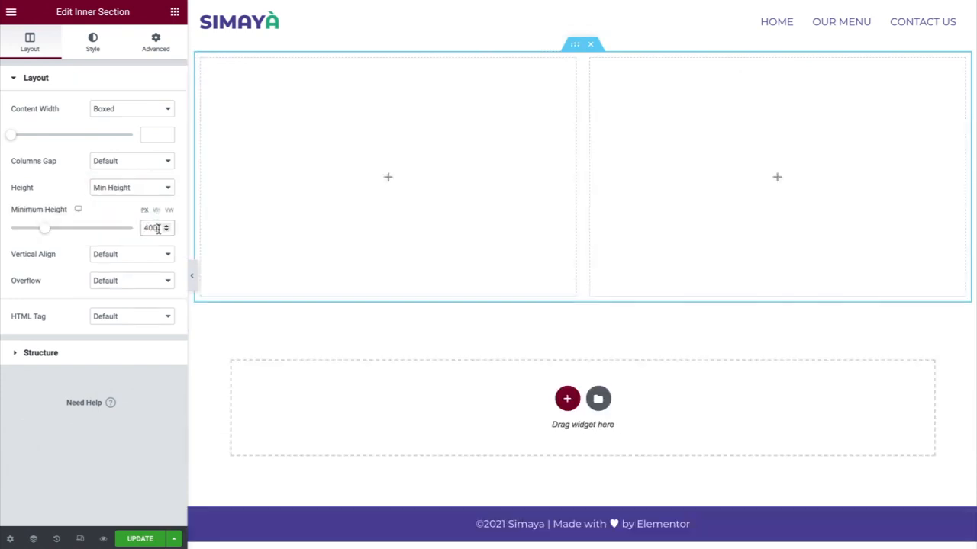
{"action": "double_click", "coordinate": [158, 228]}
{"action": "type", "text": "700"}
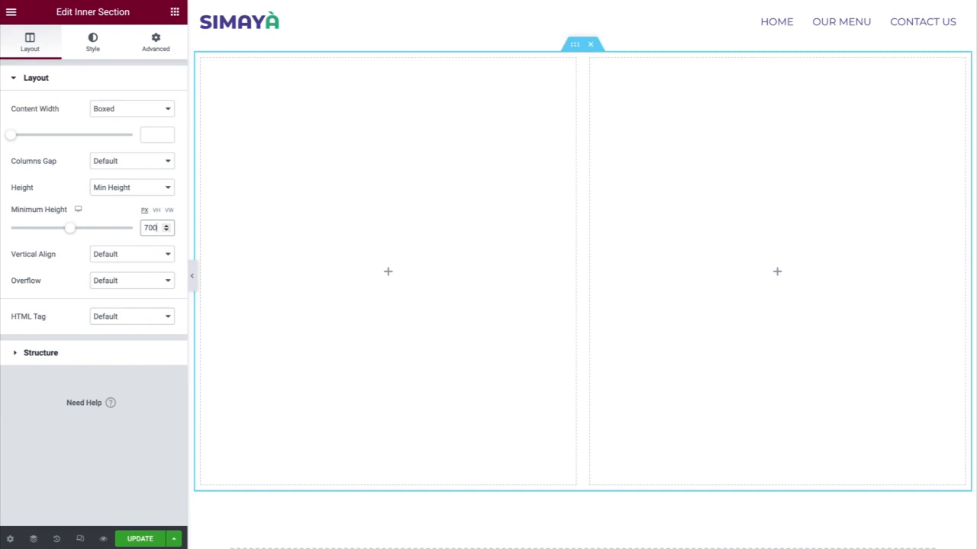
Give the inner section a Classic background in the global color Grape
{"action": "left_click", "coordinate": [102, 47]}
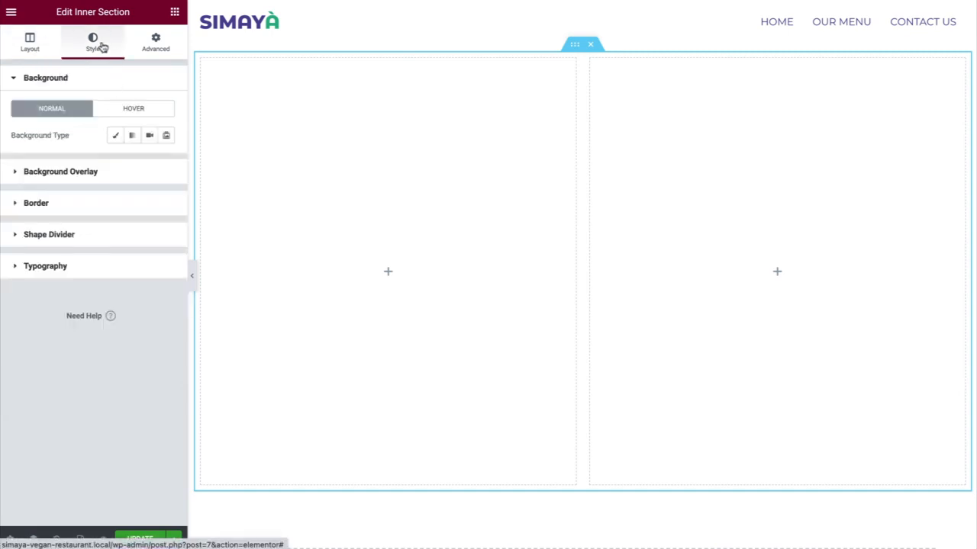
{"action": "left_click", "coordinate": [116, 136]}
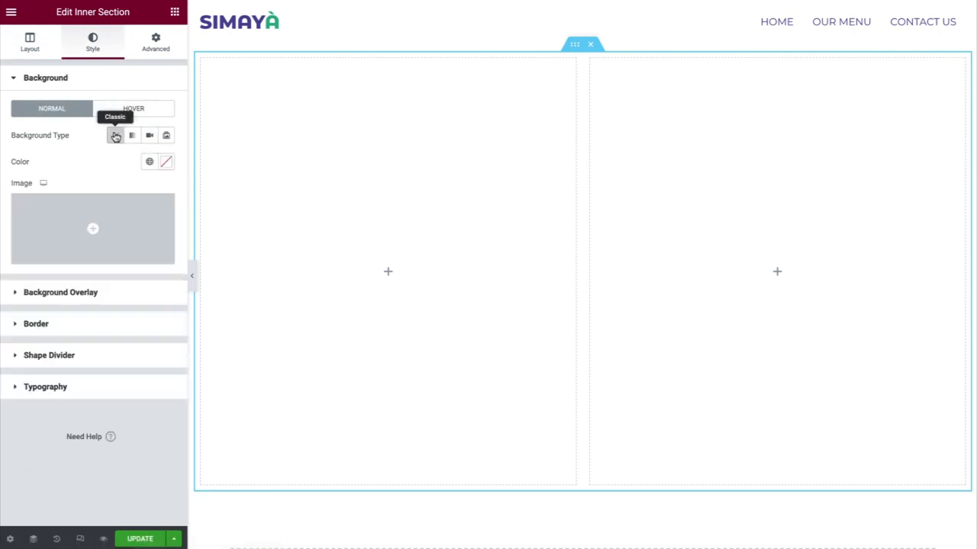
{"action": "left_click", "coordinate": [149, 164]}
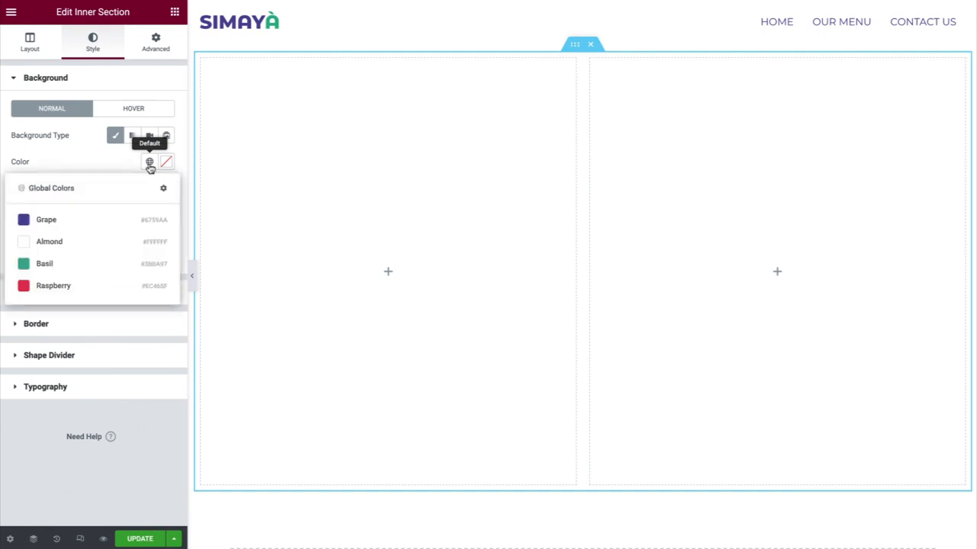
{"action": "left_click", "coordinate": [123, 224]}
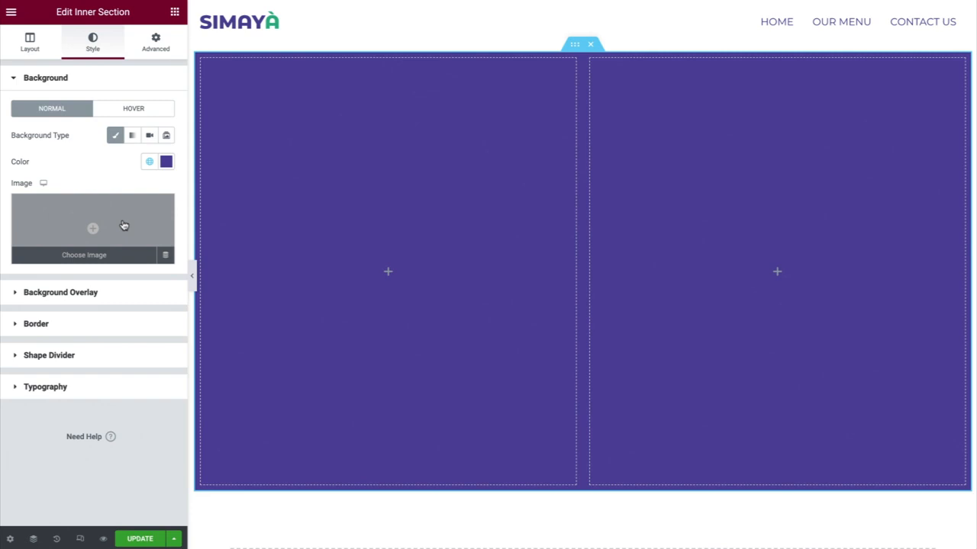
Add a Heading widget to the inner section's left column with the title "fresh and tasty"
{"action": "left_click", "coordinate": [175, 13]}
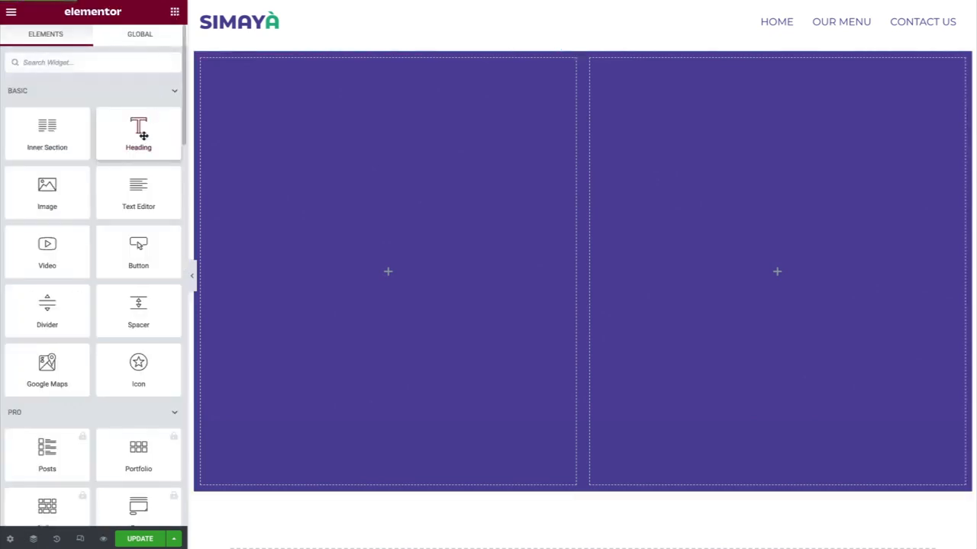
{"action": "left_click_drag", "start_coordinate": [143, 135], "coordinate": [294, 171]}
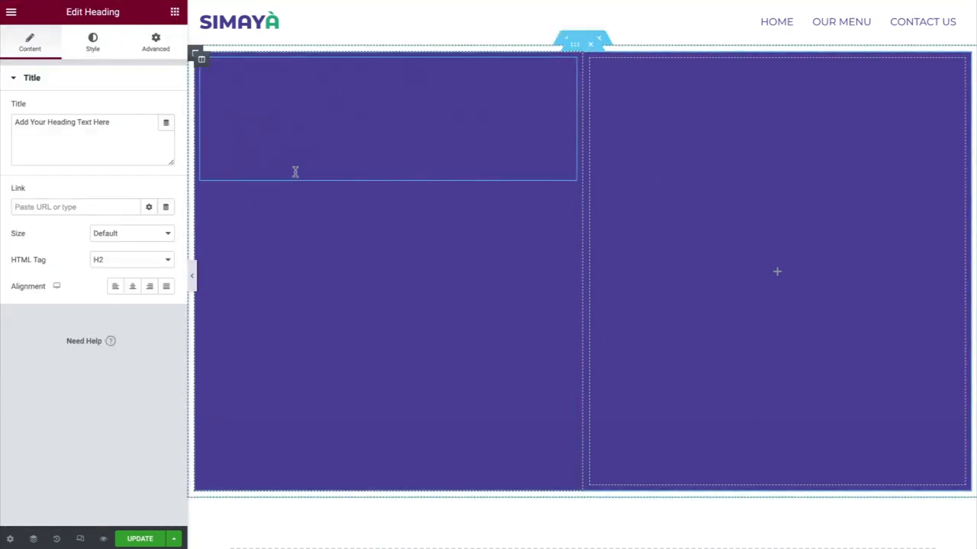
{"action": "left_click", "coordinate": [133, 124]}
{"action": "key", "text": "ctrl+a"}
{"action": "type", "text": "fresh and tasty"}
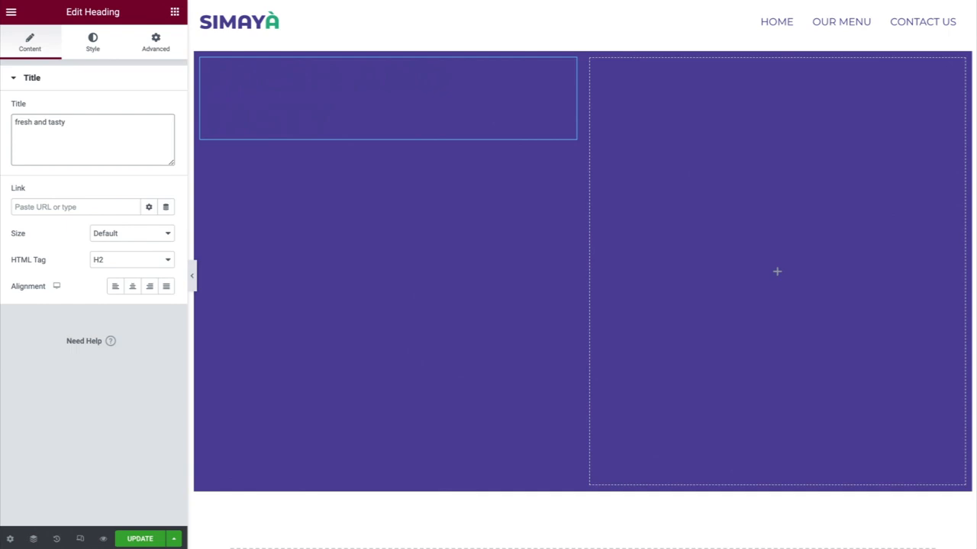
Set the heading's text color to the global color Almond
{"action": "left_click", "coordinate": [92, 44]}
{"action": "left_click", "coordinate": [149, 108]}
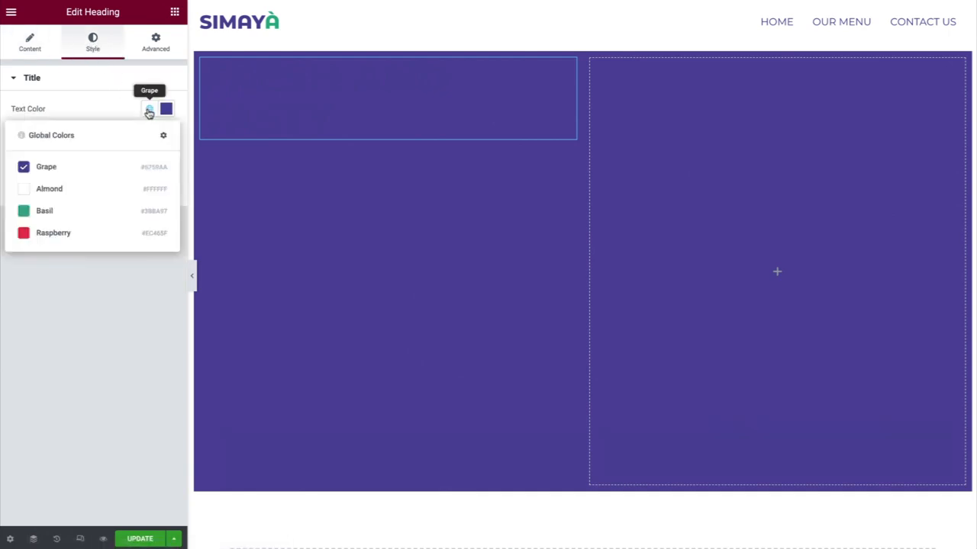
{"action": "left_click", "coordinate": [112, 190]}
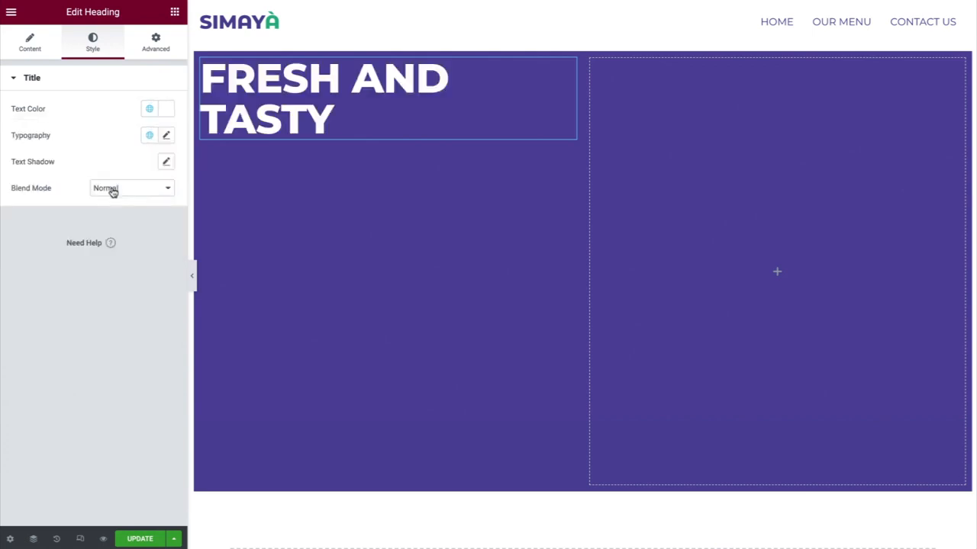
Set the heading's typography to size 90 px, line height 1.1 em and letter spacing -2.5
{"action": "left_click", "coordinate": [167, 138]}
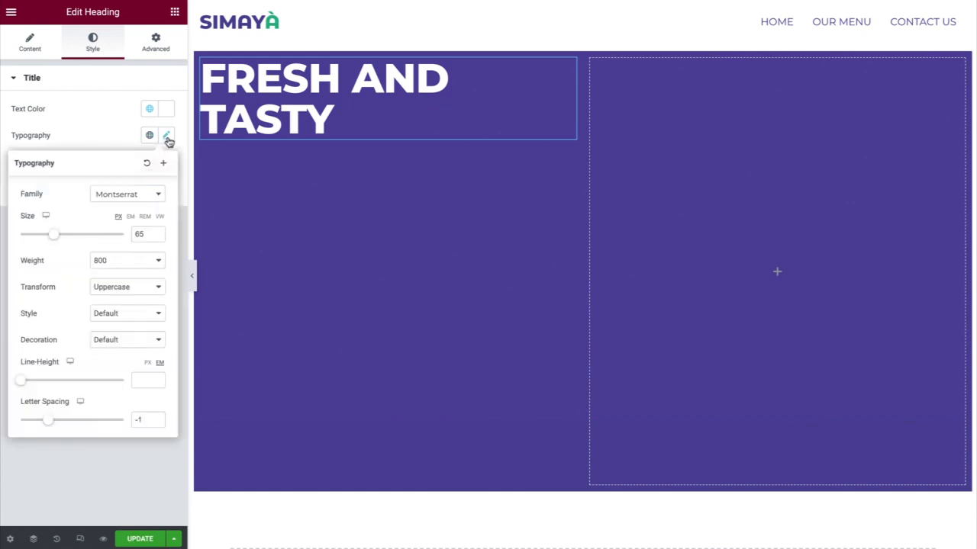
{"action": "left_click", "coordinate": [145, 234]}
{"action": "double_click", "coordinate": [145, 234]}
{"action": "type", "text": "90"}
{"action": "left_click", "coordinate": [147, 380]}
{"action": "type", "text": "1.1"}
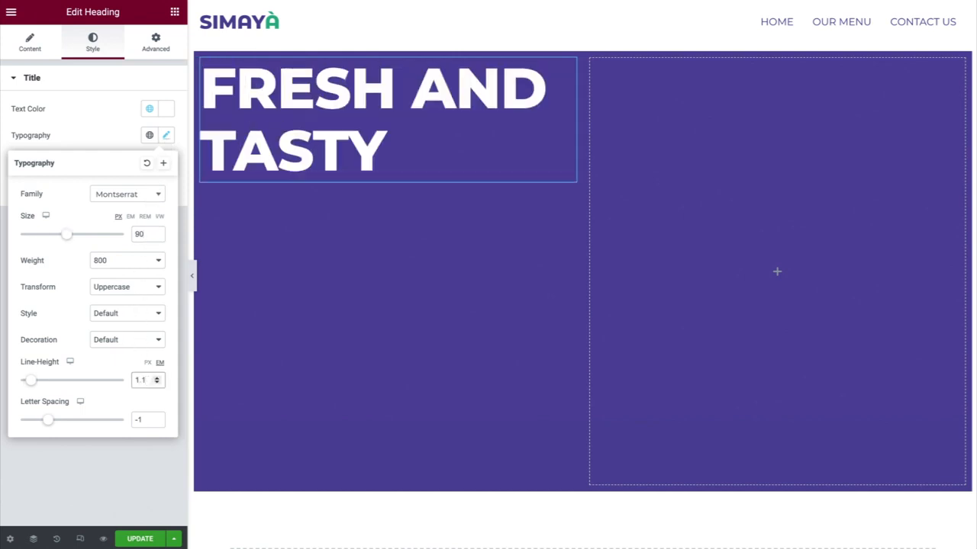
{"action": "left_click", "coordinate": [150, 420]}
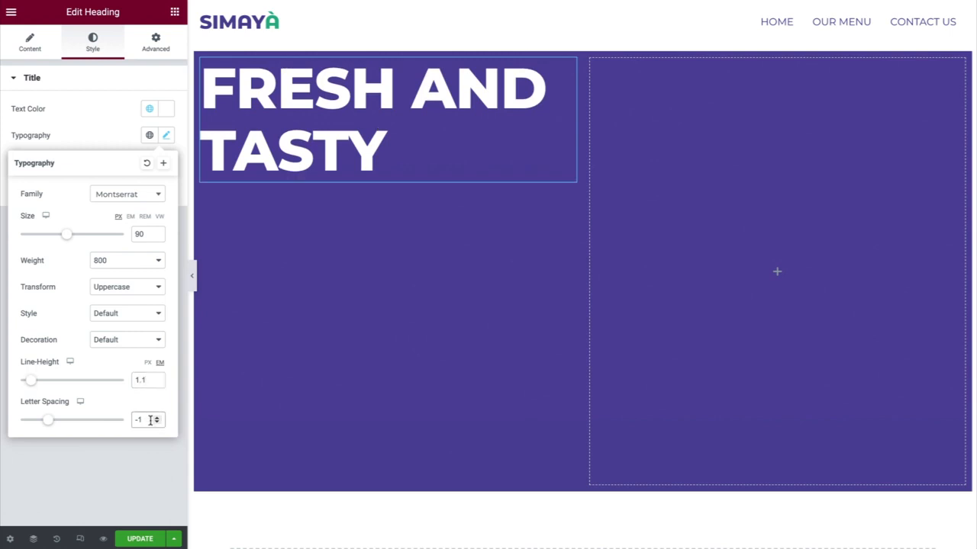
{"action": "key", "text": "Down"}
{"action": "type", "text": ".5"}
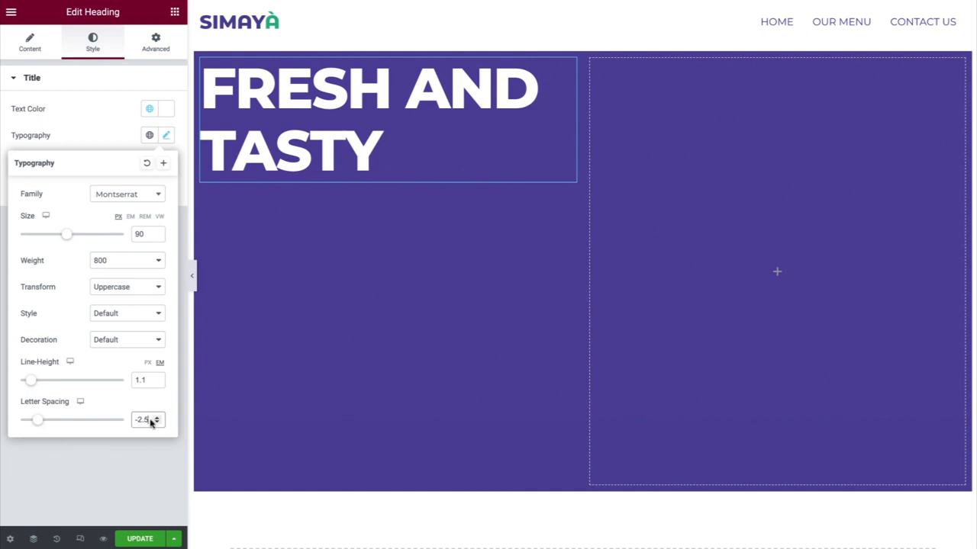
{"action": "left_click", "coordinate": [167, 137]}
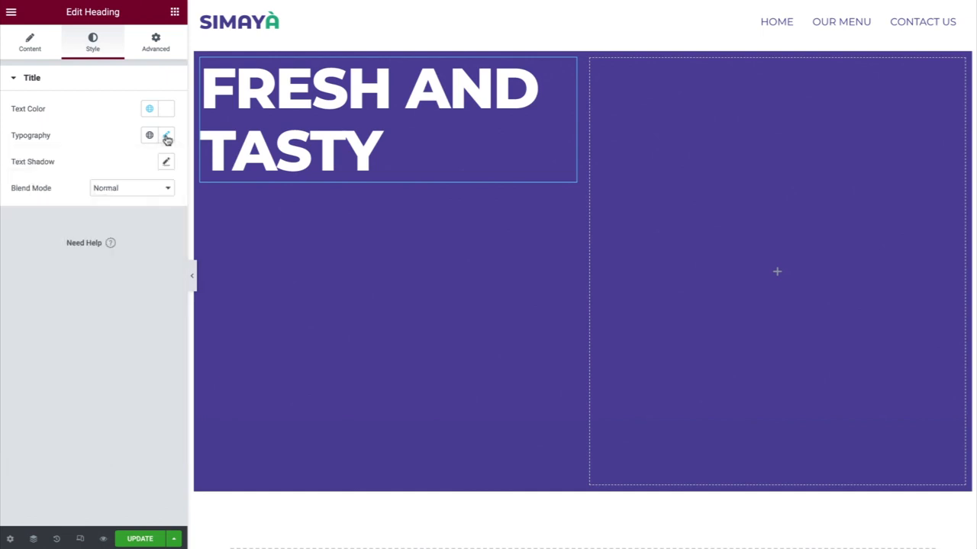
Center-align the "fresh and tasty" heading and duplicate it
{"action": "left_click", "coordinate": [46, 50]}
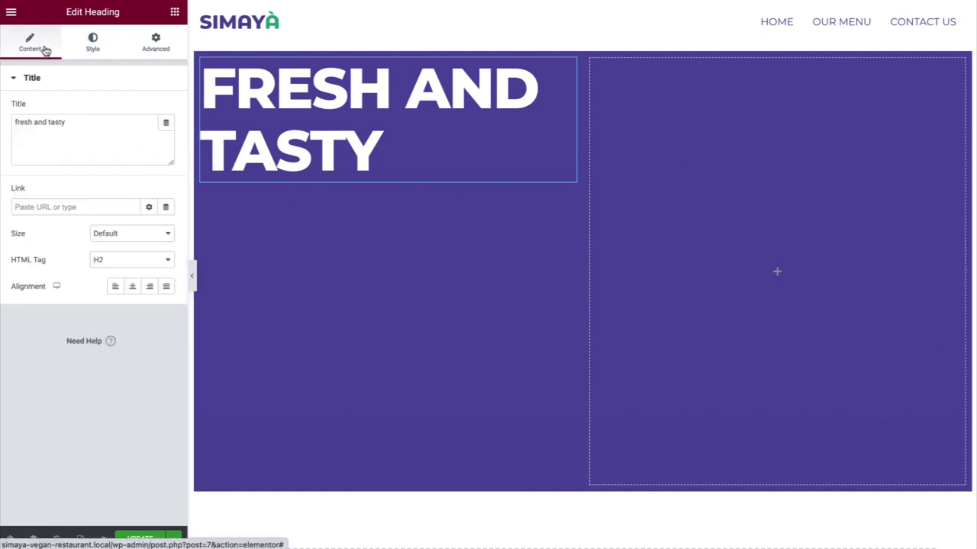
{"action": "left_click", "coordinate": [133, 292]}
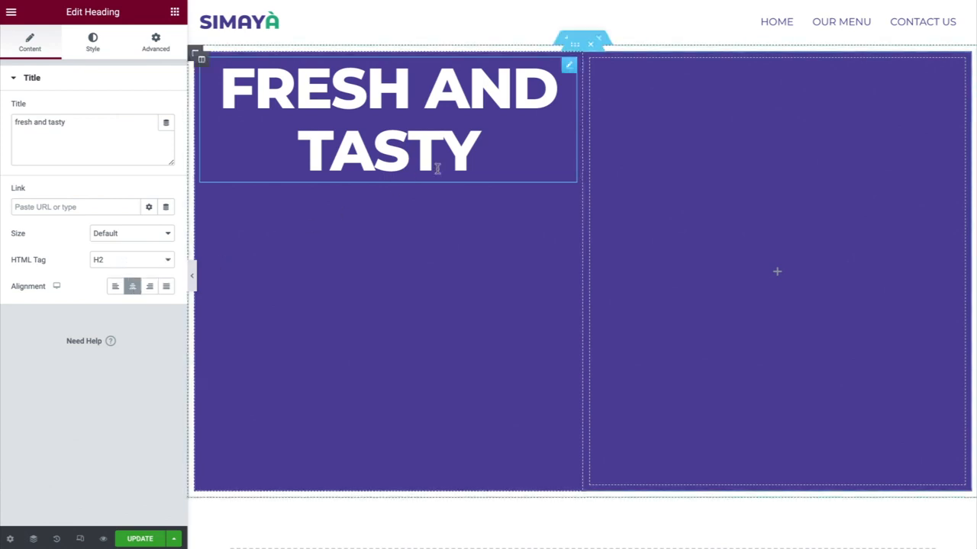
{"action": "right_click", "coordinate": [522, 134]}
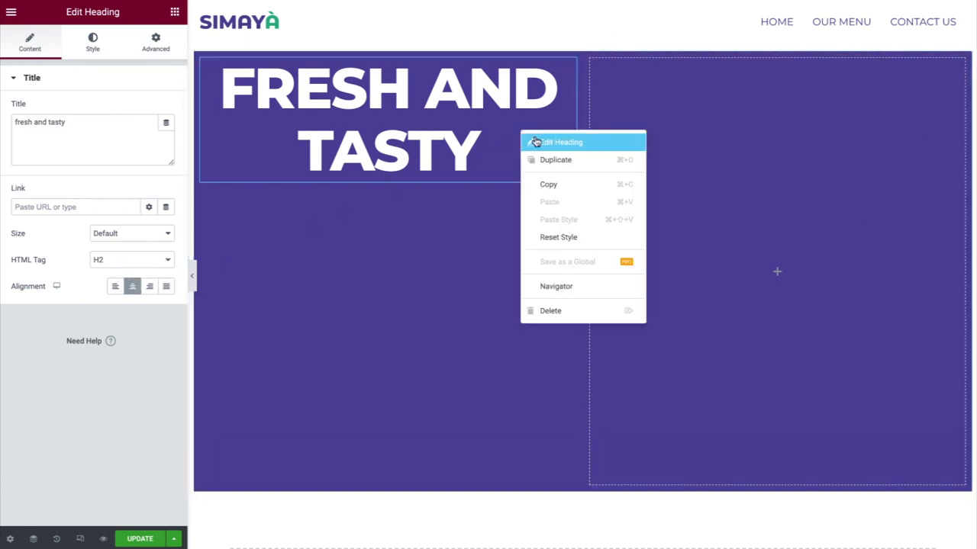
{"action": "left_click", "coordinate": [594, 161]}
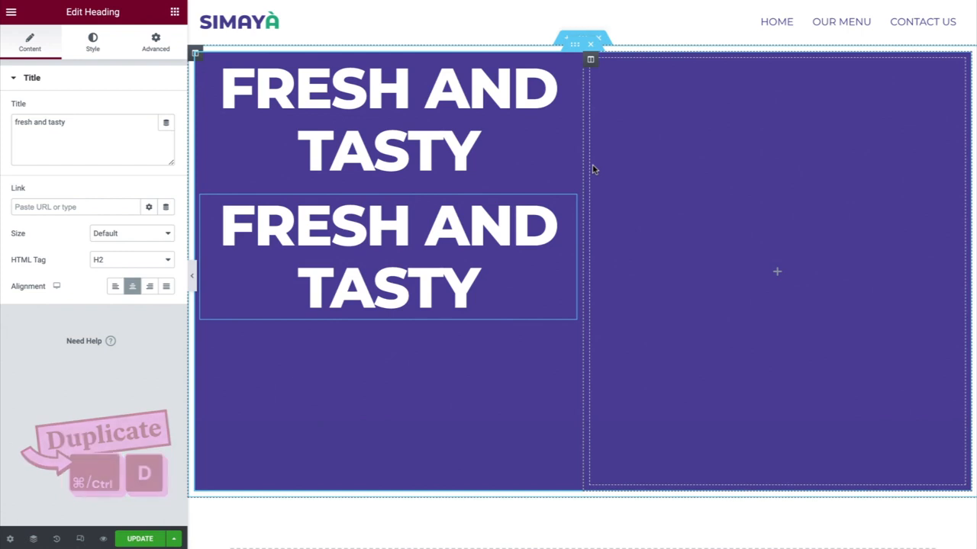
Change the upper heading's title to "· Plant Based ·" and its HTML tag to H3
{"action": "left_click", "coordinate": [568, 69]}
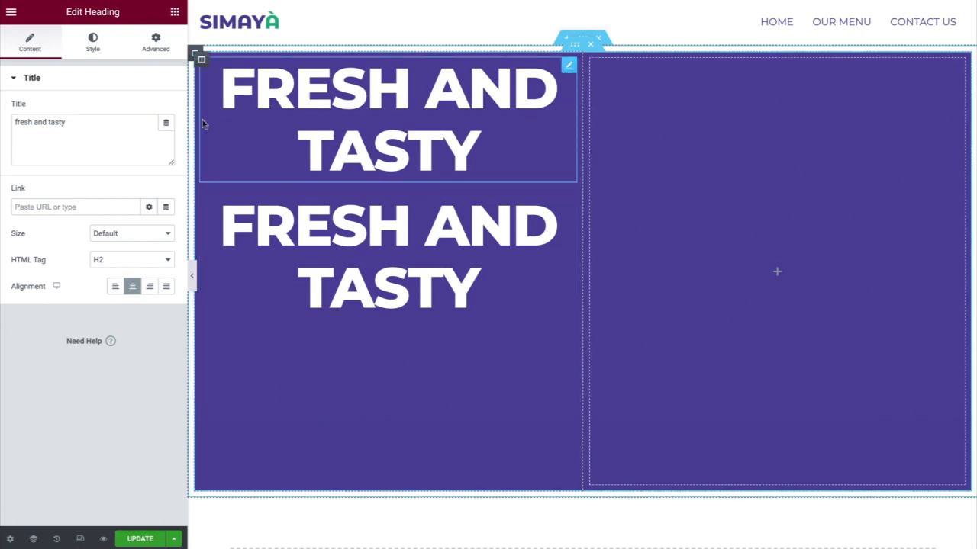
{"action": "left_click", "coordinate": [75, 122]}
{"action": "key", "text": "ctrl+a"}
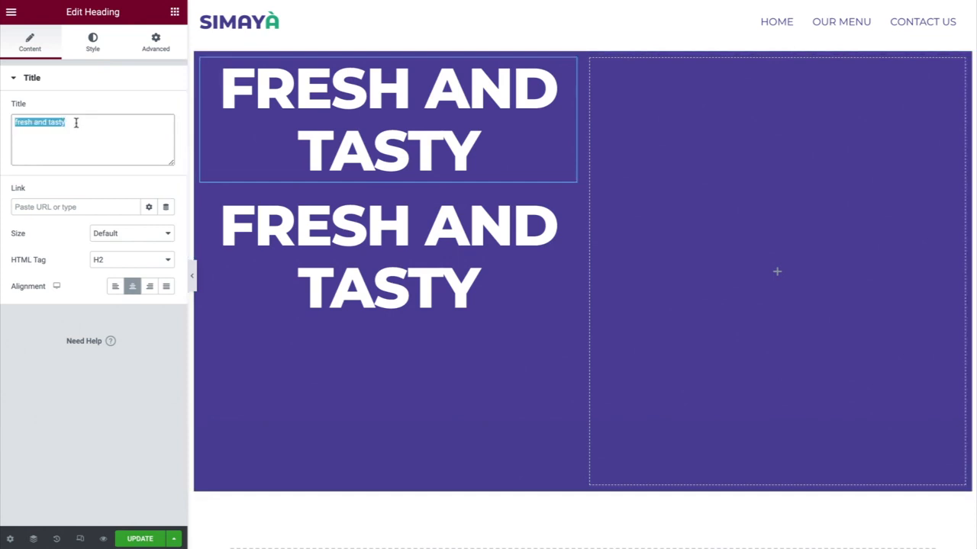
{"action": "type", "text": "· Plant Based ·"}
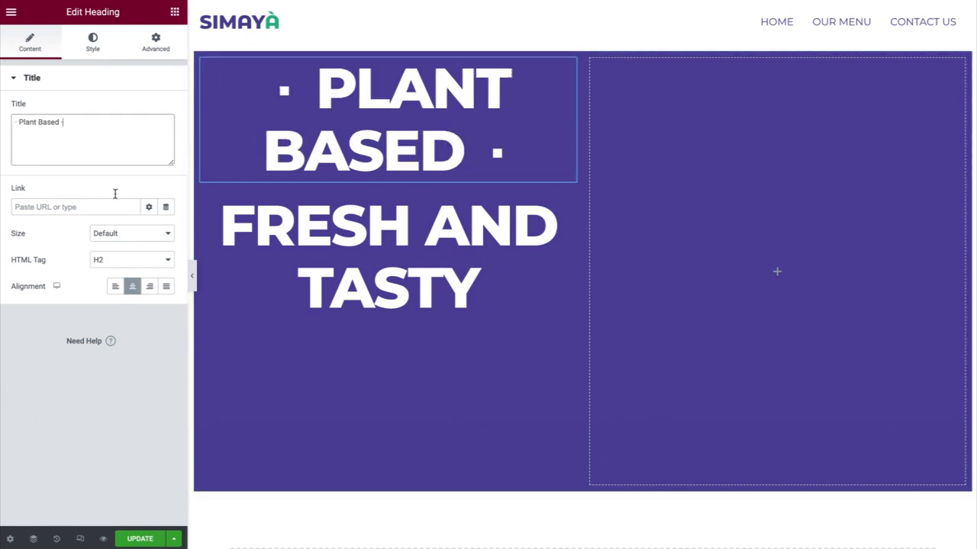
{"action": "left_click", "coordinate": [138, 267]}
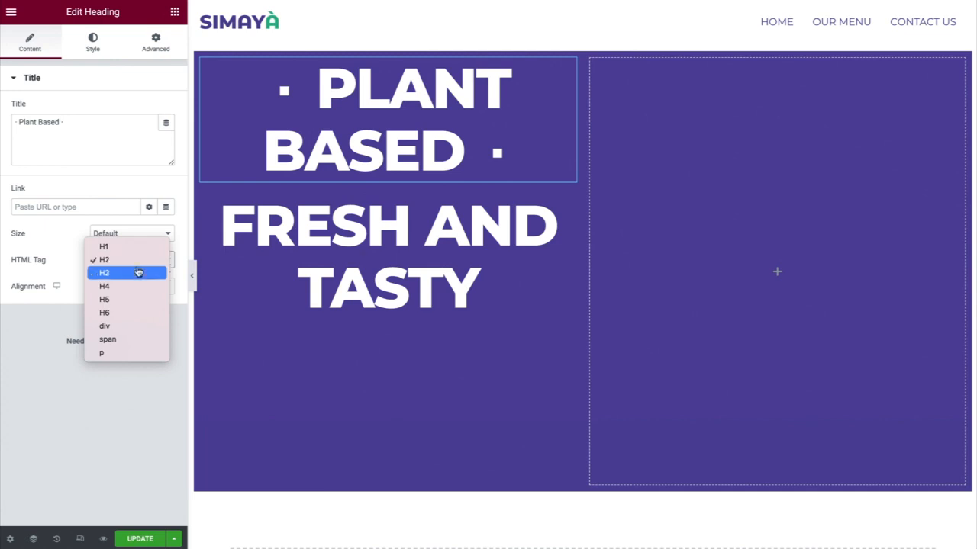
{"action": "left_click", "coordinate": [139, 274]}
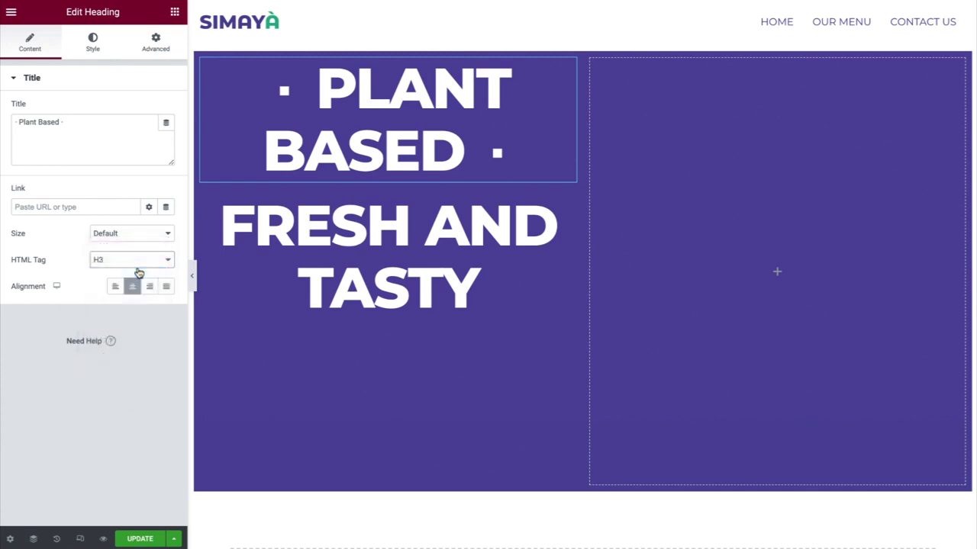
Apply the Secondary global font to the "· Plant Based ·" heading
{"action": "left_click", "coordinate": [96, 47]}
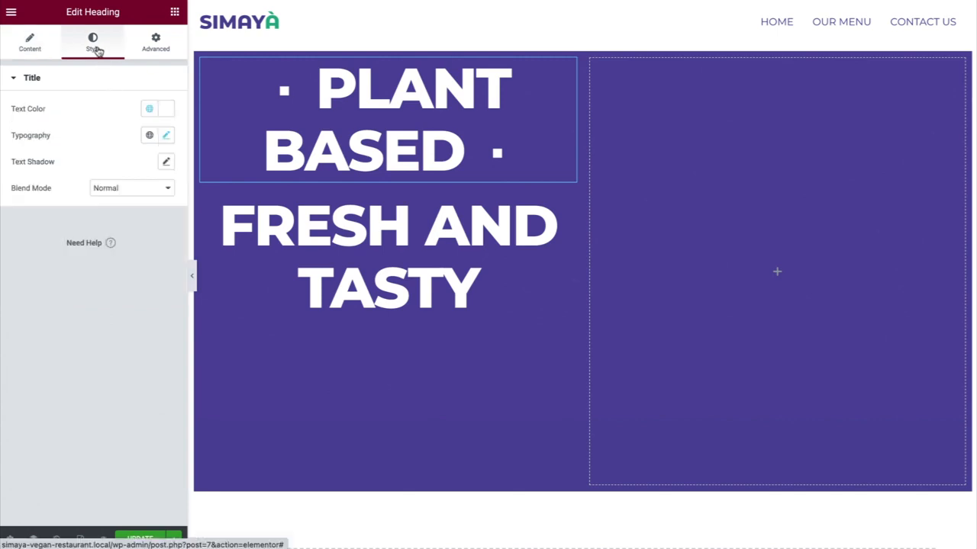
{"action": "left_click", "coordinate": [150, 137]}
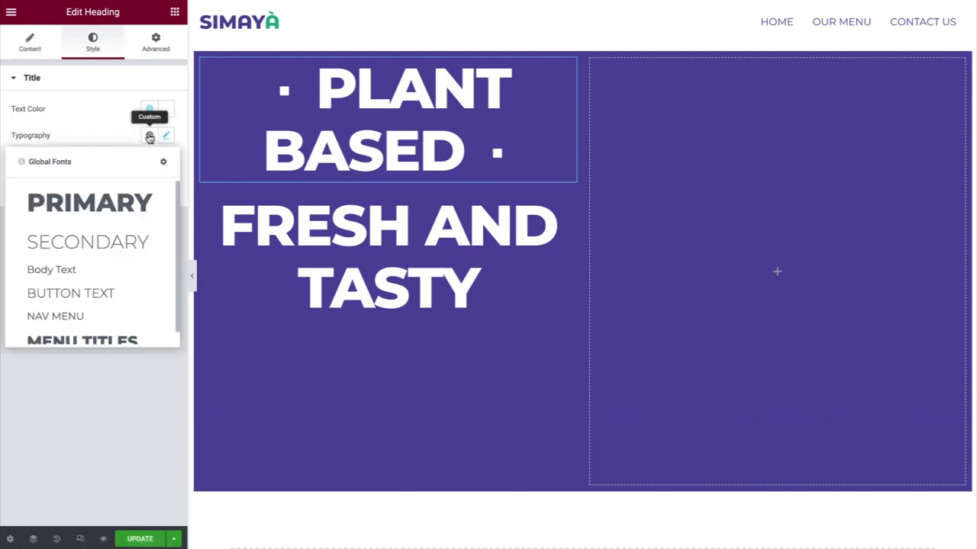
{"action": "left_click", "coordinate": [125, 241]}
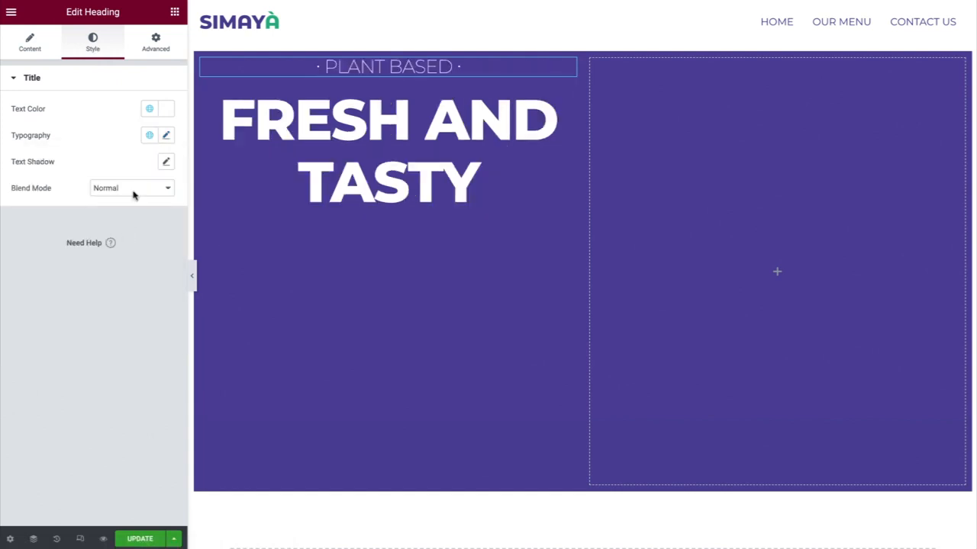
Add a Button widget below the "Fresh and Tasty" heading and set its text to "Our Menu"
{"action": "left_click", "coordinate": [175, 12]}
{"action": "left_click_drag", "start_coordinate": [139, 250], "coordinate": [358, 203]}
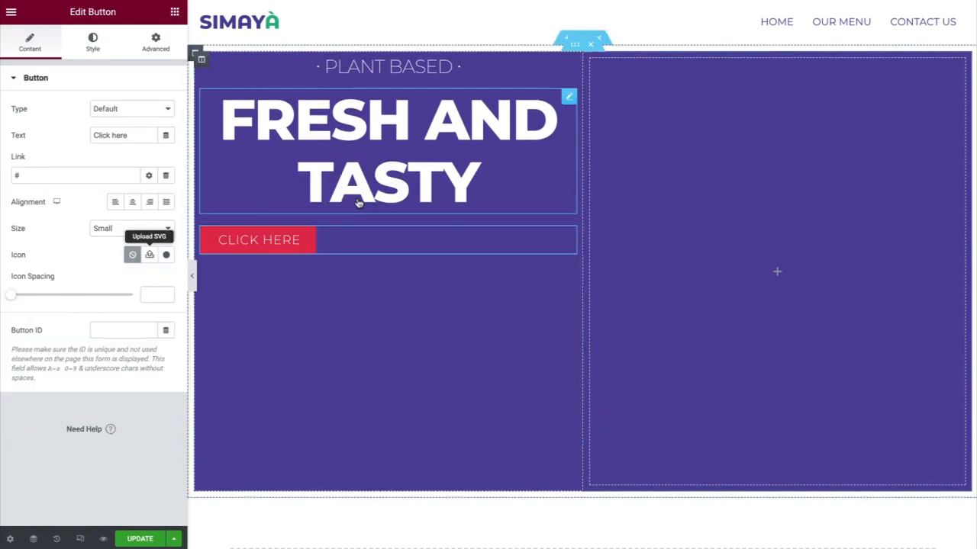
{"action": "left_click", "coordinate": [137, 135]}
{"action": "triple_click", "coordinate": [138, 135]}
{"action": "type", "text": "Ou"}
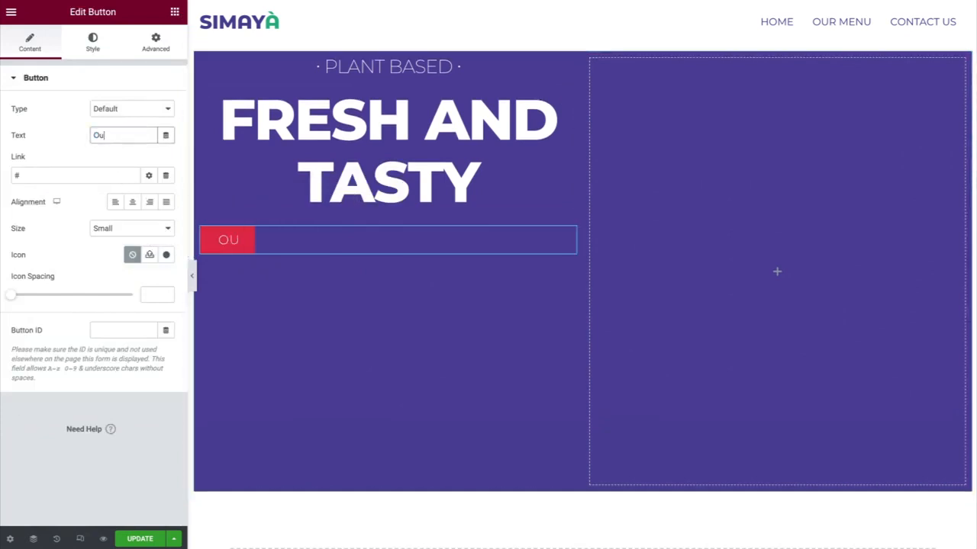
{"action": "type", "text": "r Menu"}
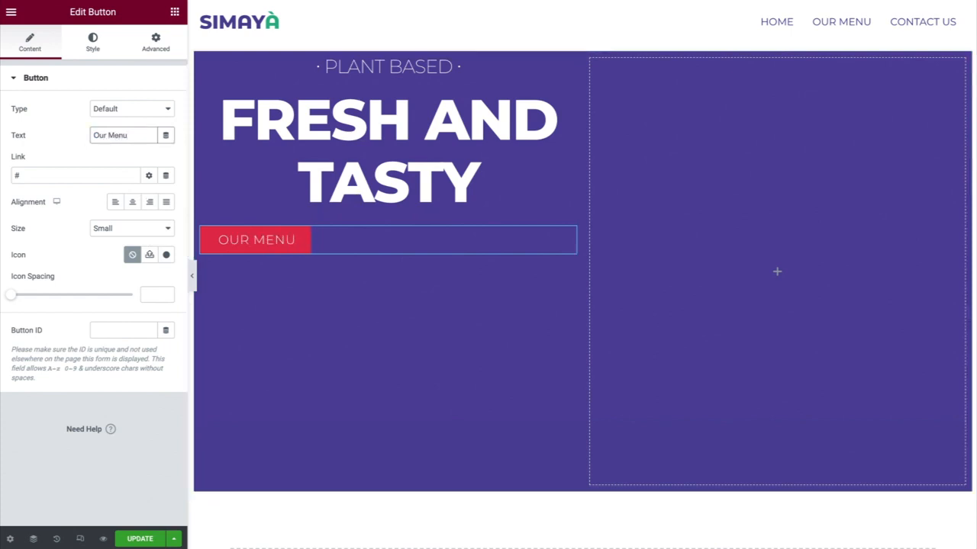
Center-align the button and link it to the Our Menu page
{"action": "left_click", "coordinate": [132, 203]}
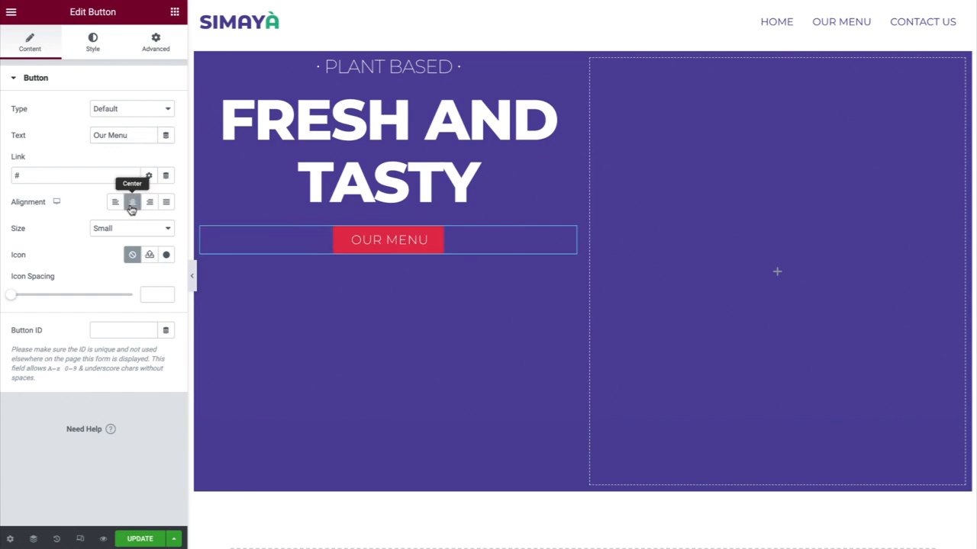
{"action": "left_click", "coordinate": [96, 175]}
{"action": "key", "text": "BackSpace"}
{"action": "type", "text": "our m"}
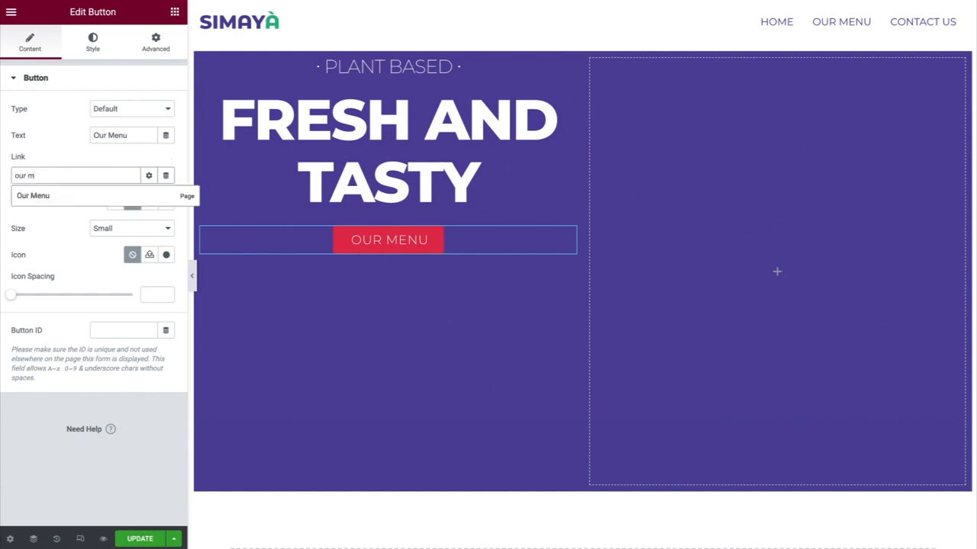
{"action": "left_click", "coordinate": [120, 197]}
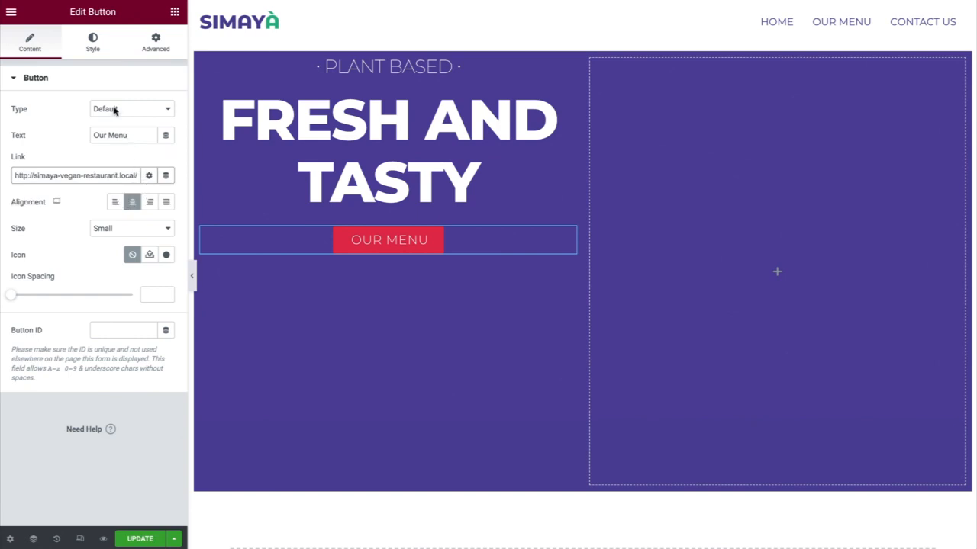
Apply the Button Text global font to the button's typography
{"action": "left_click", "coordinate": [103, 54]}
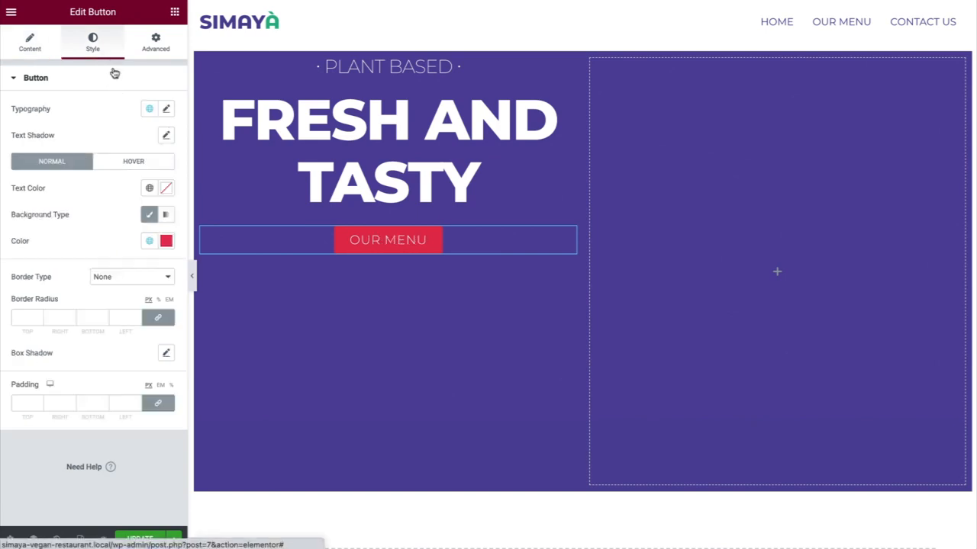
{"action": "left_click", "coordinate": [149, 110]}
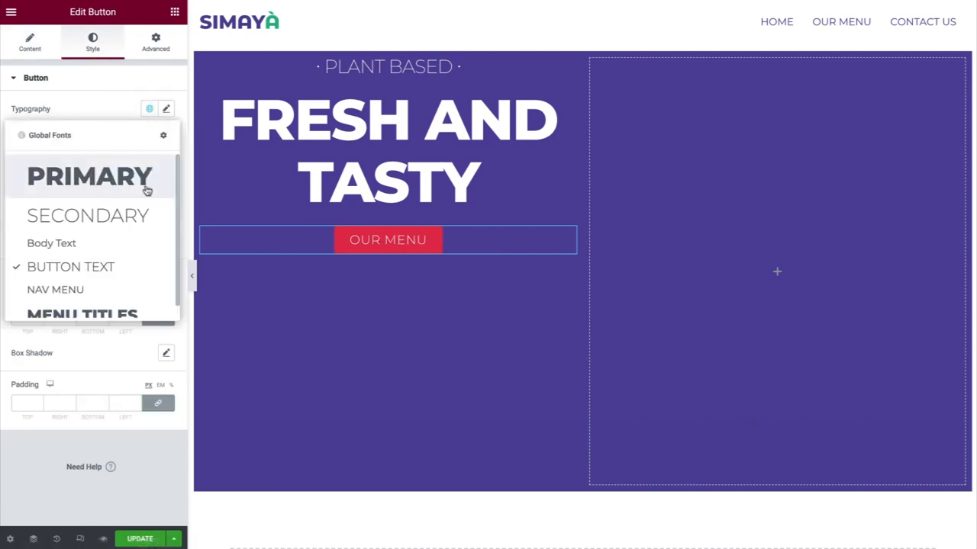
{"action": "left_click", "coordinate": [141, 268]}
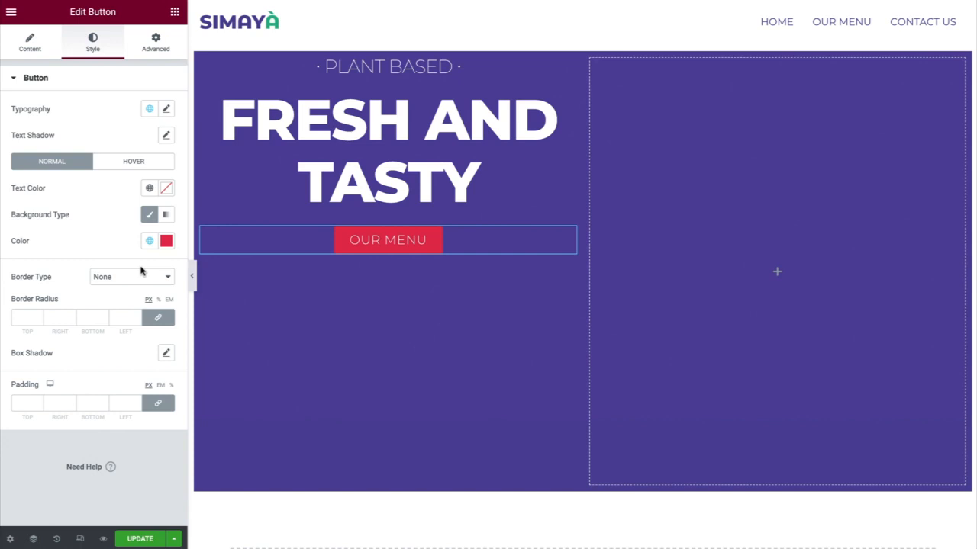
Create a fully transparent global color named "Transparent" from the button's background color and use it as the button's normal background
{"action": "left_click", "coordinate": [165, 244]}
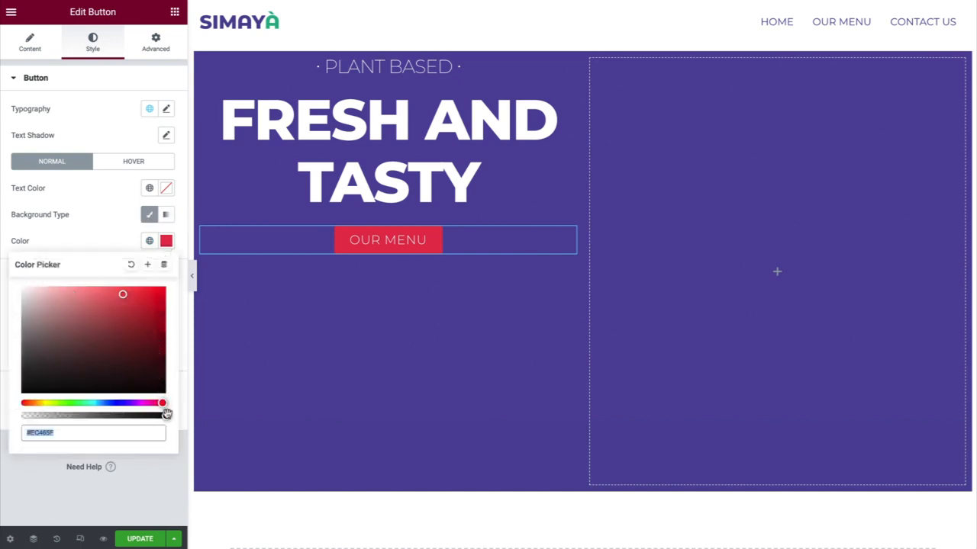
{"action": "left_click_drag", "start_coordinate": [167, 415], "coordinate": [12, 416]}
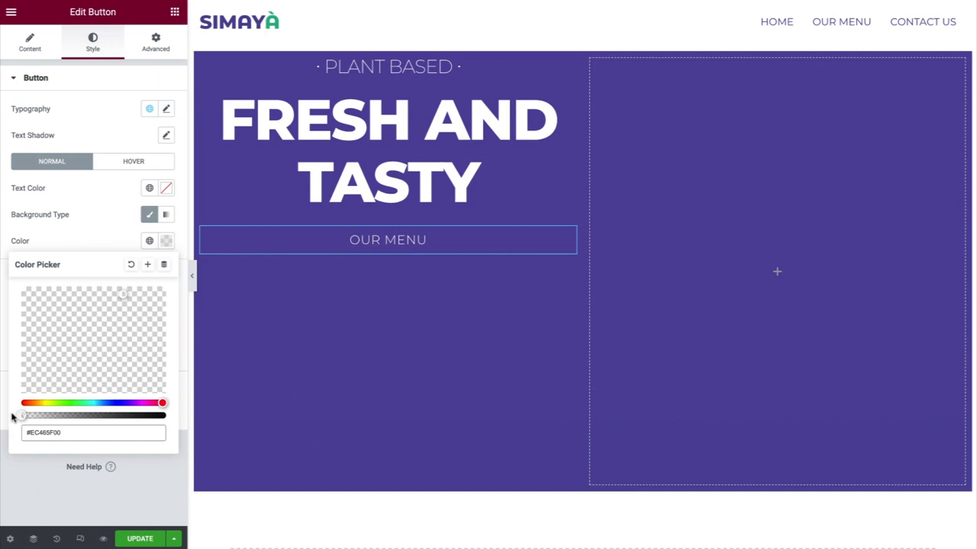
{"action": "left_click", "coordinate": [148, 269]}
{"action": "key", "text": "ctrl+a"}
{"action": "type", "text": "Transparent"}
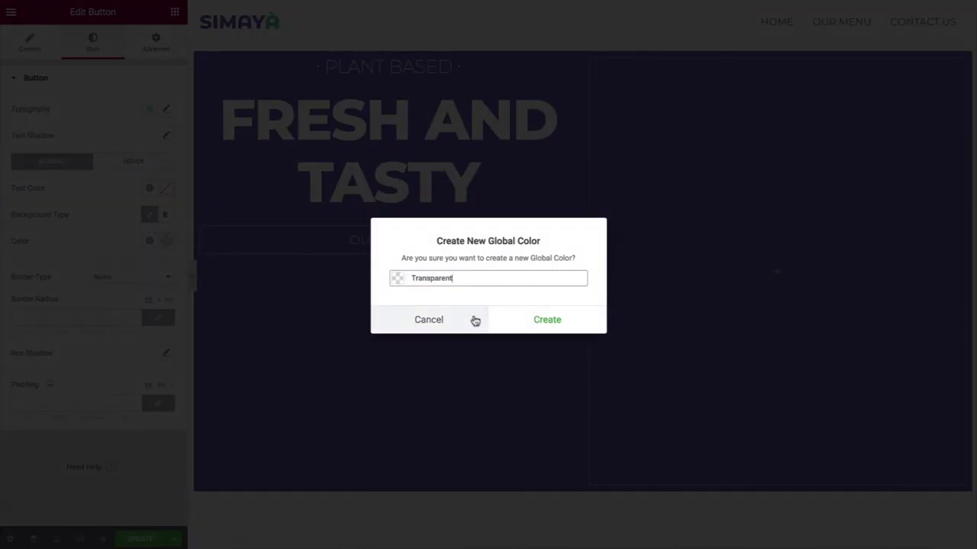
{"action": "left_click", "coordinate": [518, 320]}
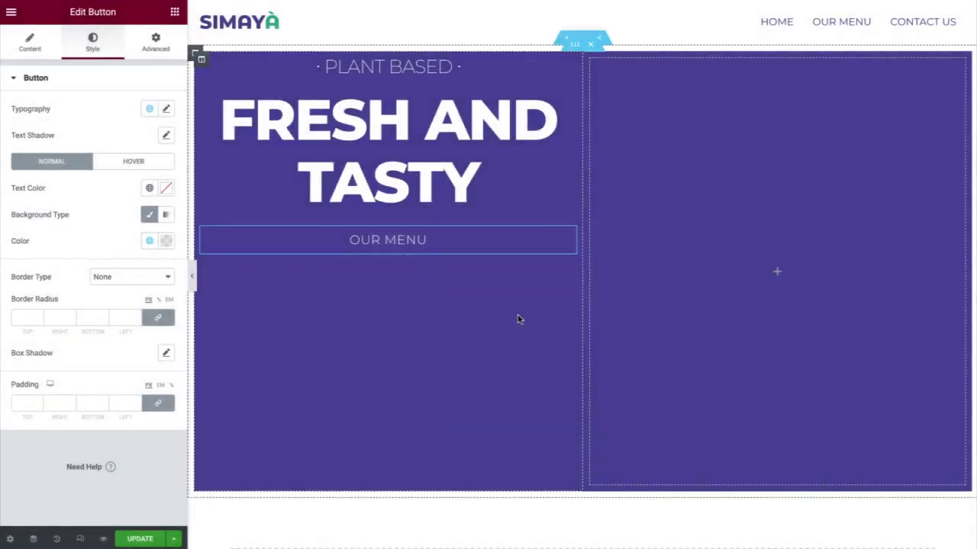
{"action": "left_click", "coordinate": [149, 242]}
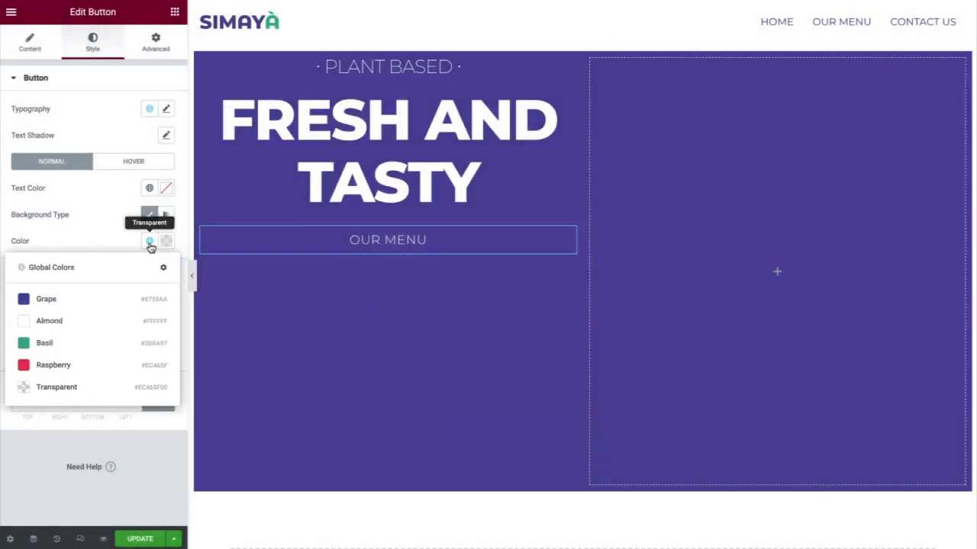
{"action": "left_click", "coordinate": [121, 389]}
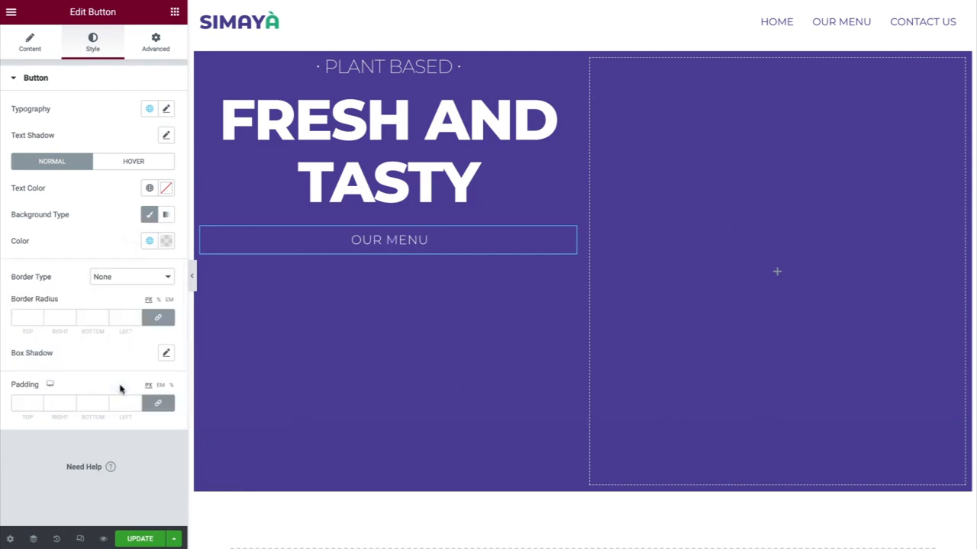
Give the button a solid 1 px border on all sides in the Almond global color, with a border radius of 0
{"action": "left_click", "coordinate": [138, 277]}
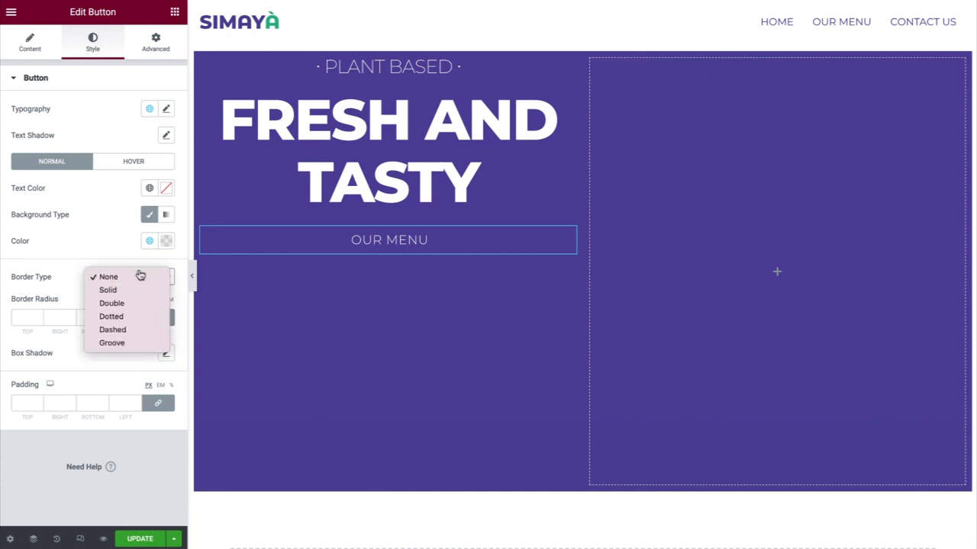
{"action": "left_click", "coordinate": [139, 290]}
{"action": "left_click", "coordinate": [129, 317]}
{"action": "type", "text": "1"}
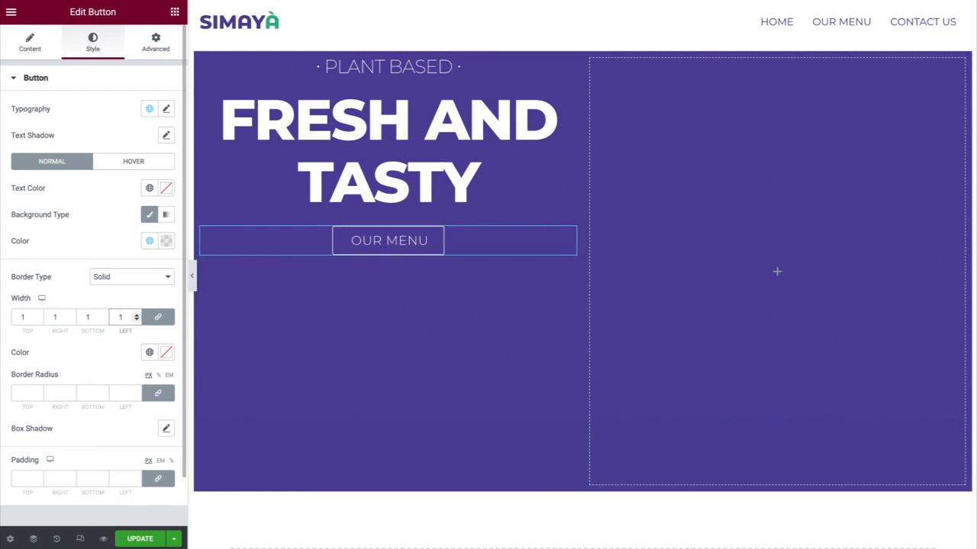
{"action": "left_click", "coordinate": [149, 352]}
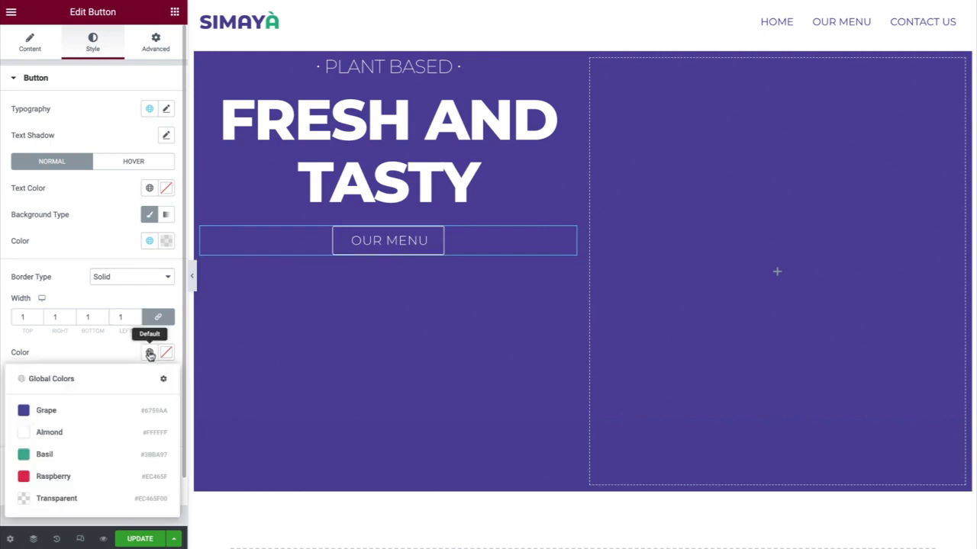
{"action": "left_click", "coordinate": [124, 432]}
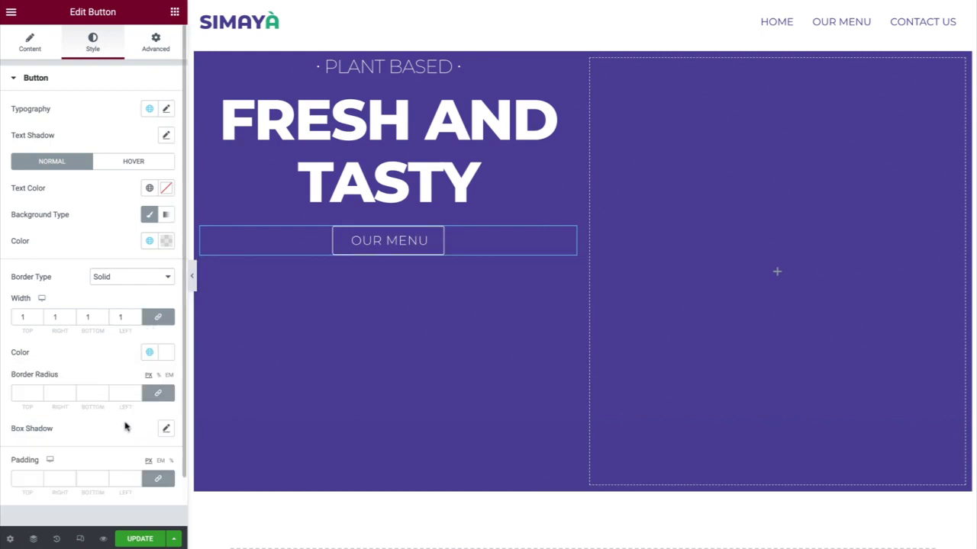
{"action": "left_click", "coordinate": [127, 394]}
{"action": "type", "text": "0"}
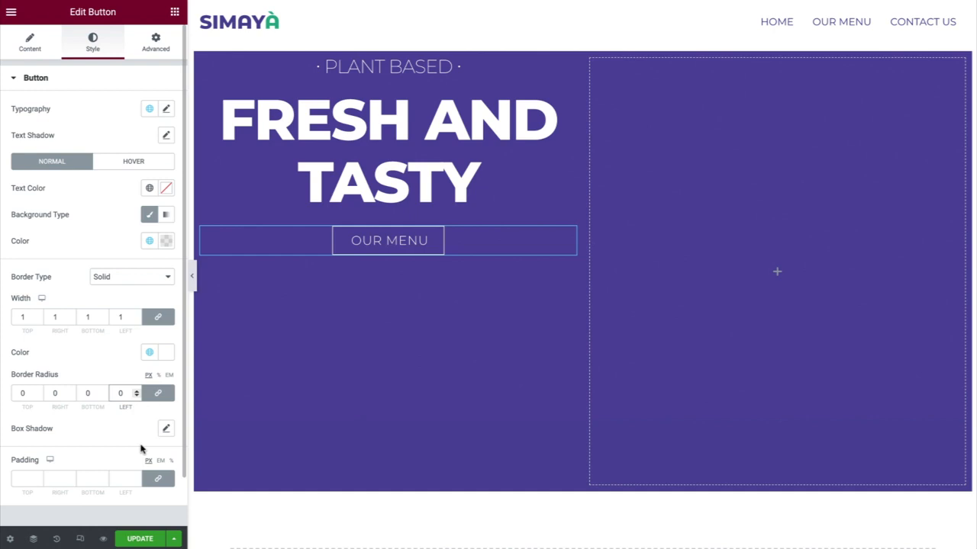
Unlink the button's padding values and set them to 20 px top and bottom and 30 px right and left
{"action": "left_click", "coordinate": [155, 479]}
{"action": "left_click", "coordinate": [155, 478]}
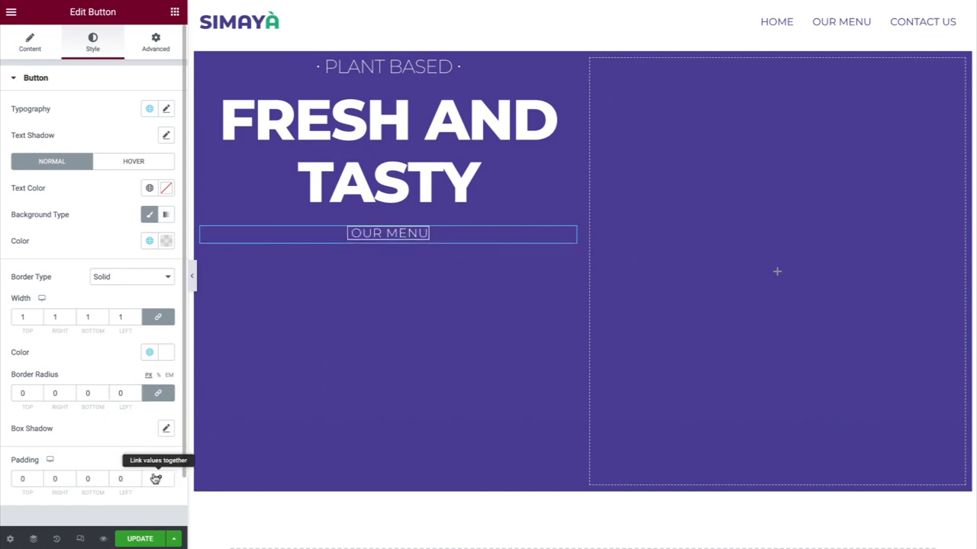
{"action": "double_click", "coordinate": [30, 478]}
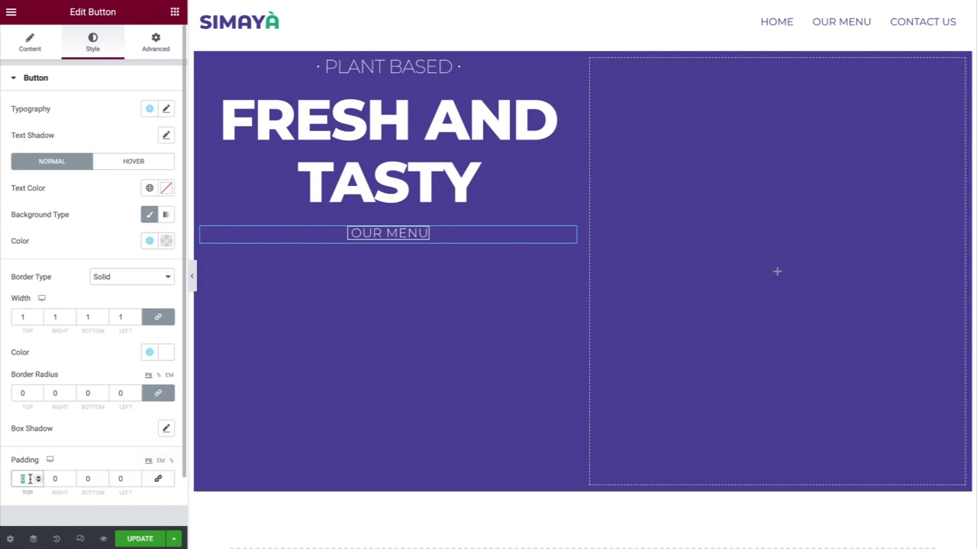
{"action": "type", "text": "20"}
{"action": "key", "text": "Tab"}
{"action": "type", "text": "3020"}
{"action": "key", "text": "Tab"}
{"action": "type", "text": "30"}
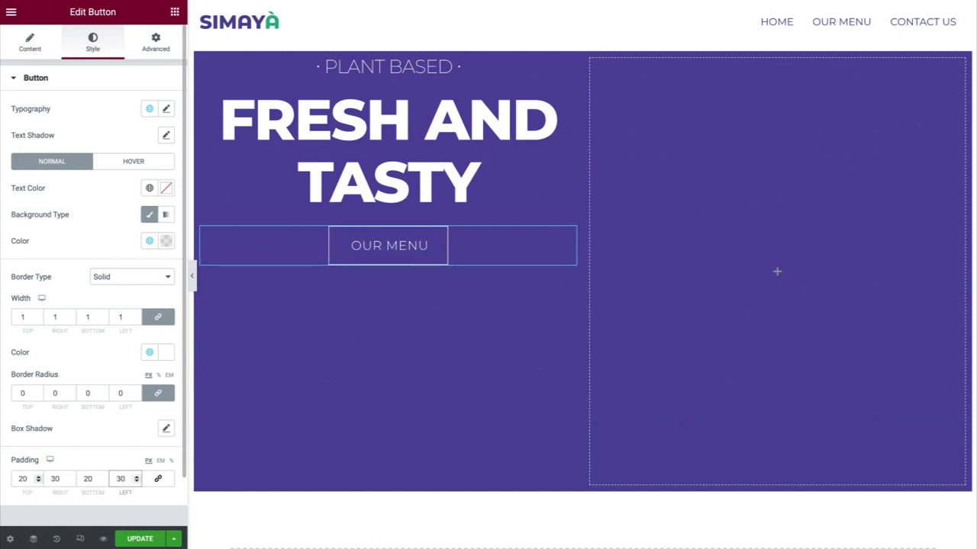
Set the button's hover state to Grape text, an Almond background and the Shrink animation
{"action": "scroll", "coordinate": [32, 485], "scroll_direction": "down", "scroll_amount": 2}
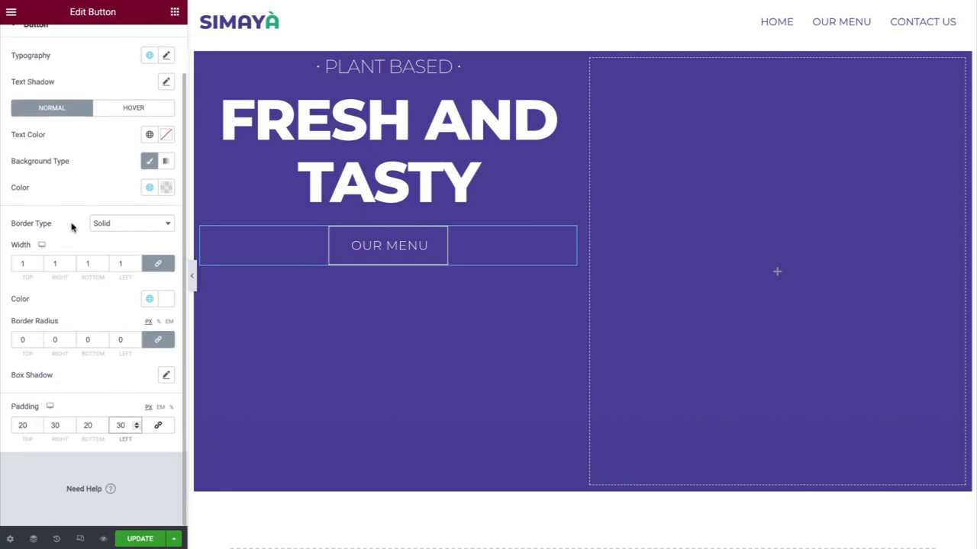
{"action": "left_click", "coordinate": [133, 110]}
{"action": "left_click", "coordinate": [148, 137]}
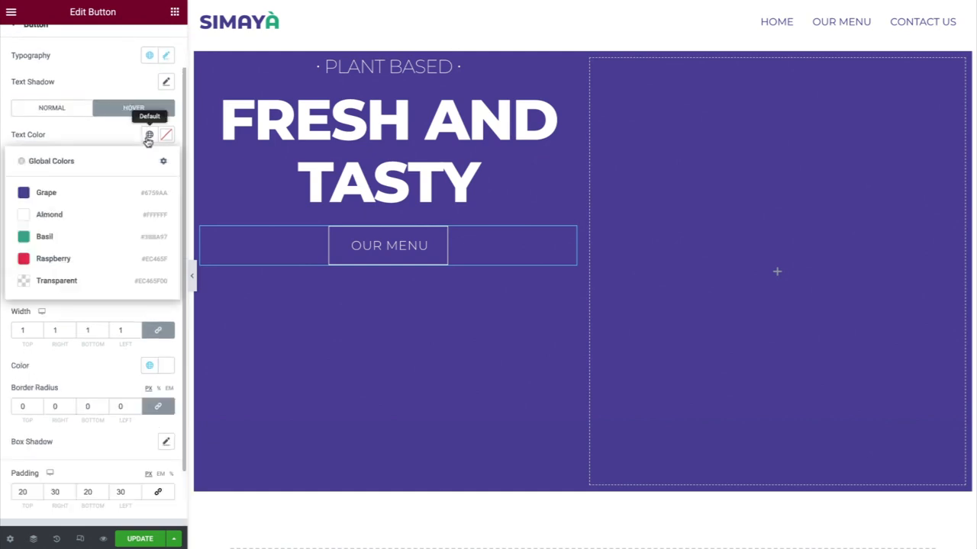
{"action": "left_click", "coordinate": [134, 195]}
{"action": "left_click", "coordinate": [149, 188]}
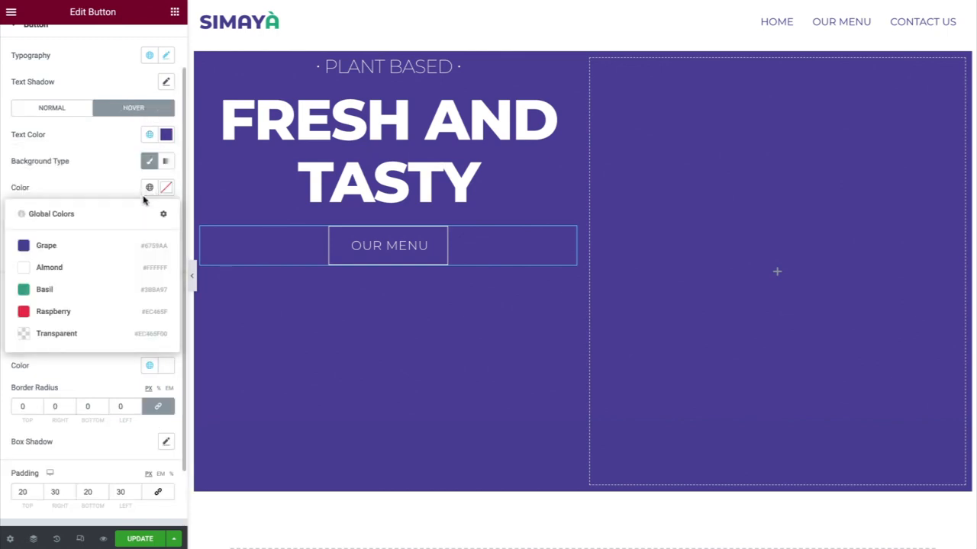
{"action": "left_click", "coordinate": [126, 269]}
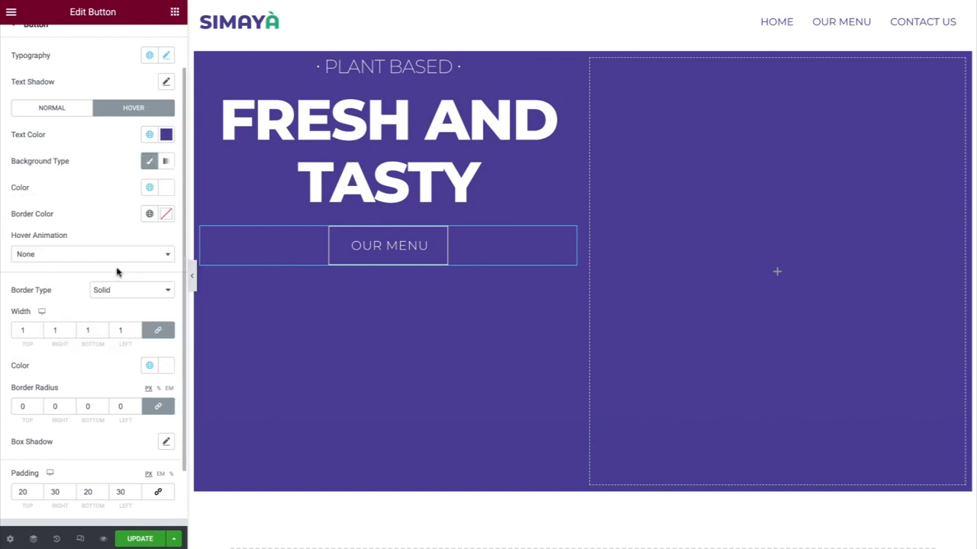
{"action": "left_click", "coordinate": [155, 257]}
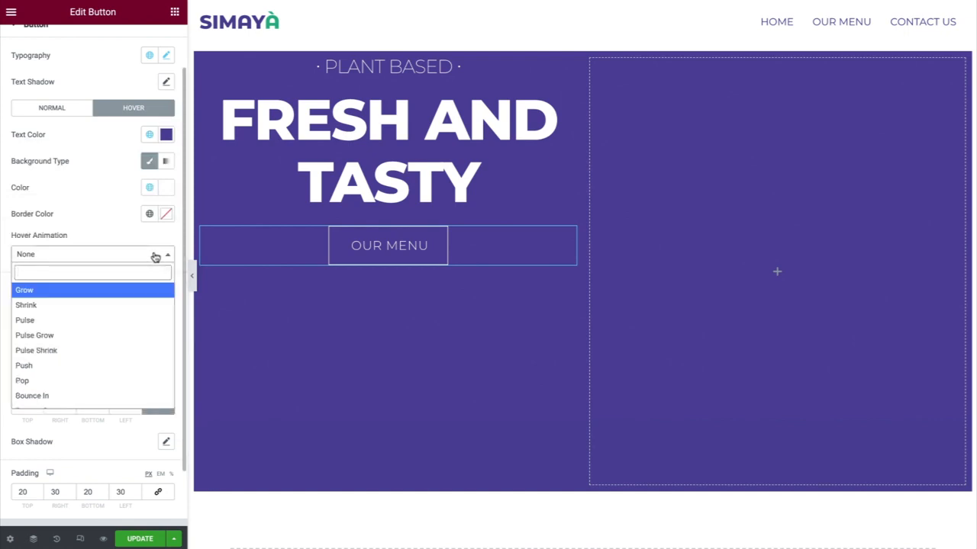
{"action": "left_click", "coordinate": [146, 306]}
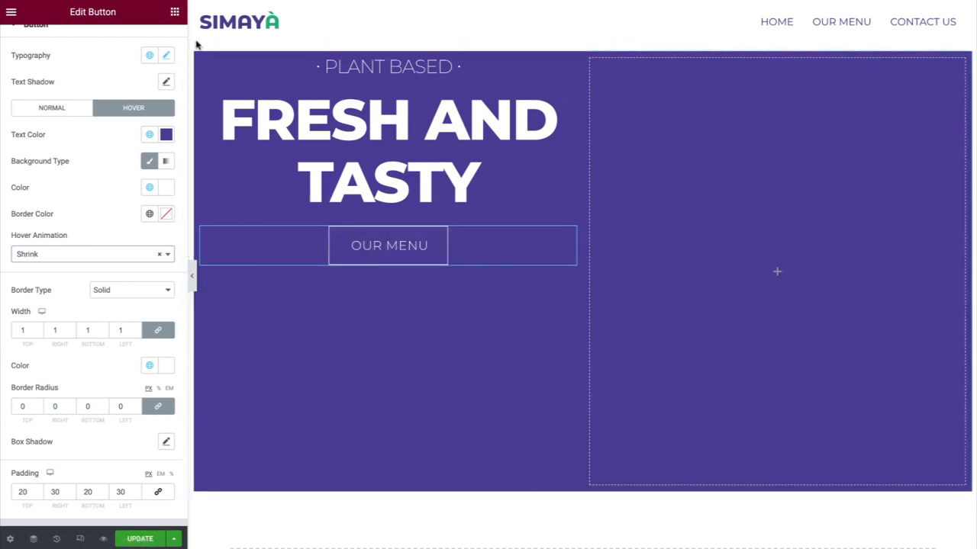
Add an Image widget to the empty right column and upload vegan-soup.jpg to the media library for it
{"action": "left_click", "coordinate": [175, 14]}
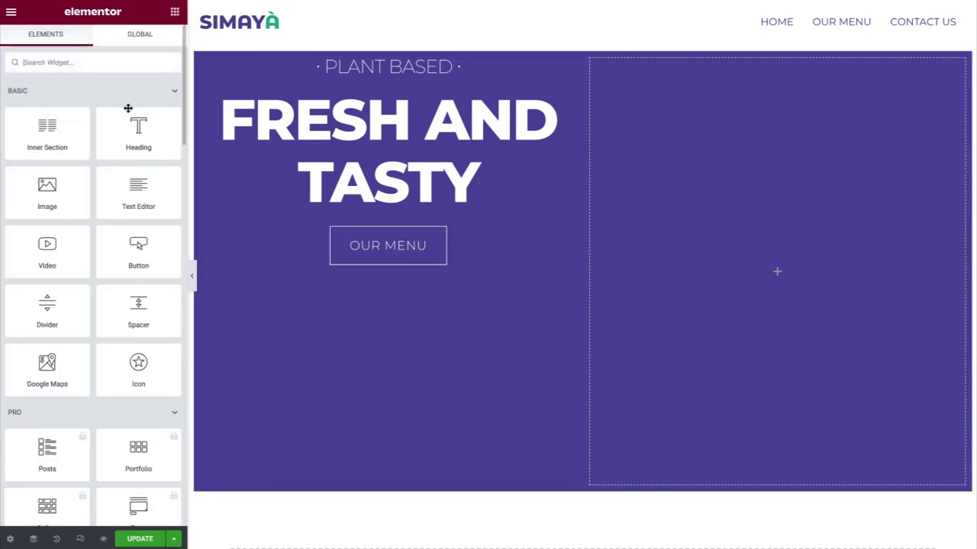
{"action": "left_click_drag", "start_coordinate": [70, 190], "coordinate": [738, 218]}
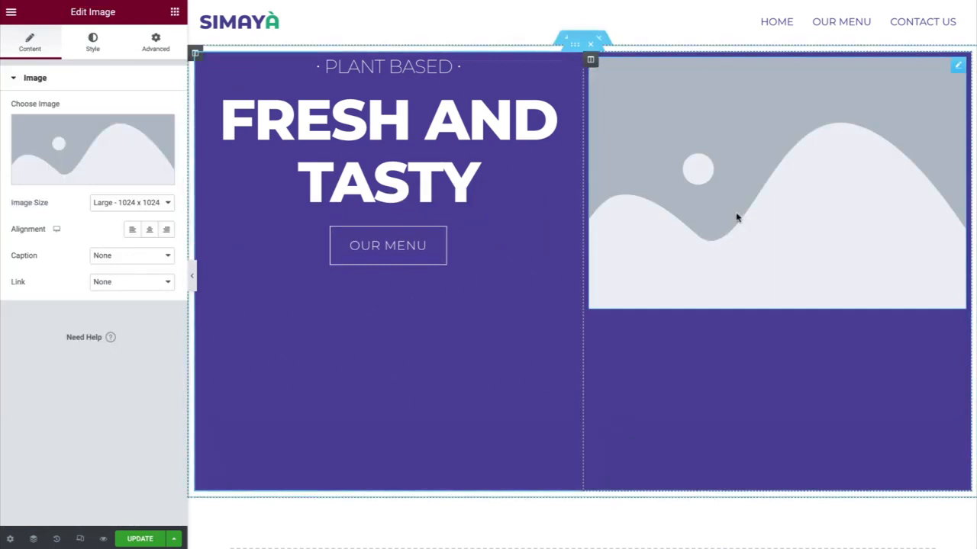
{"action": "left_click", "coordinate": [149, 161]}
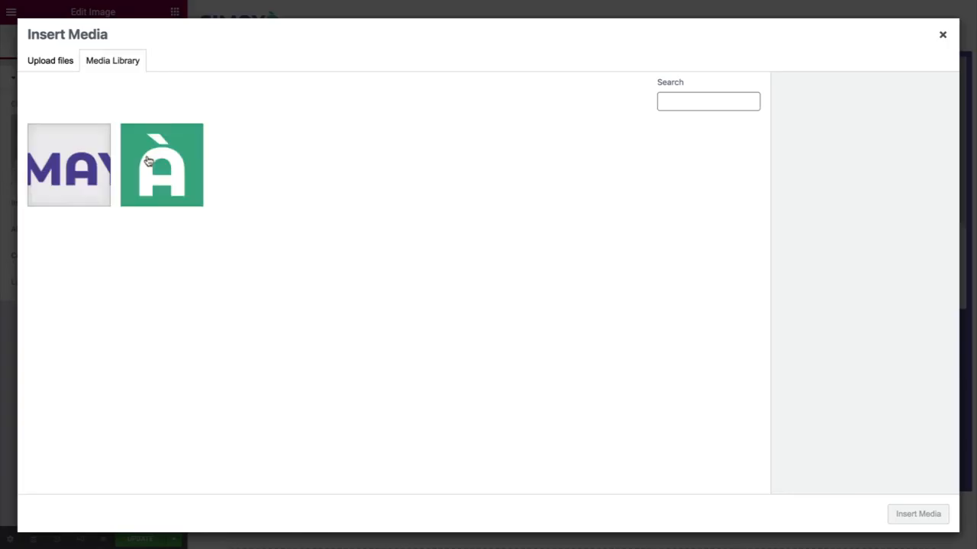
{"action": "left_click", "coordinate": [71, 70]}
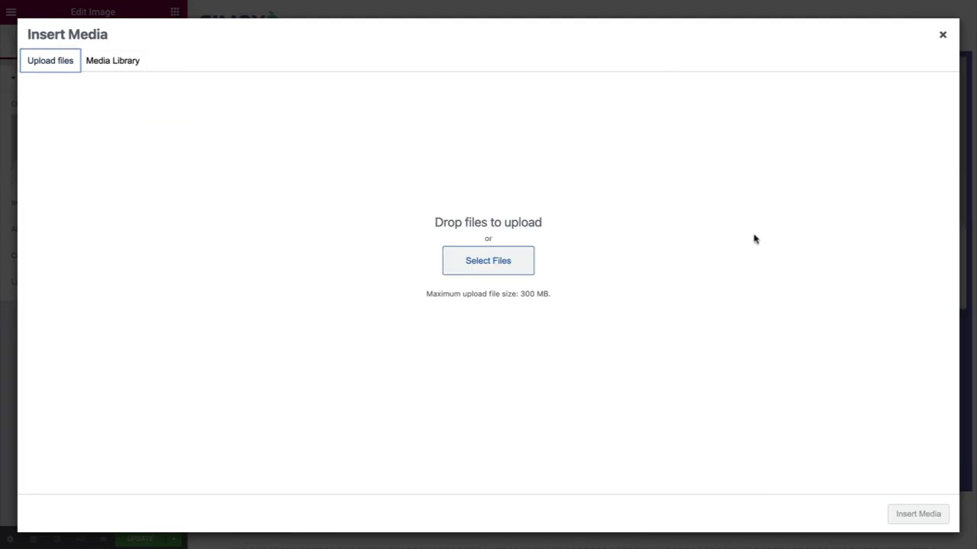
{"action": "left_click_drag", "start_coordinate": [969, 348], "coordinate": [720, 342]}
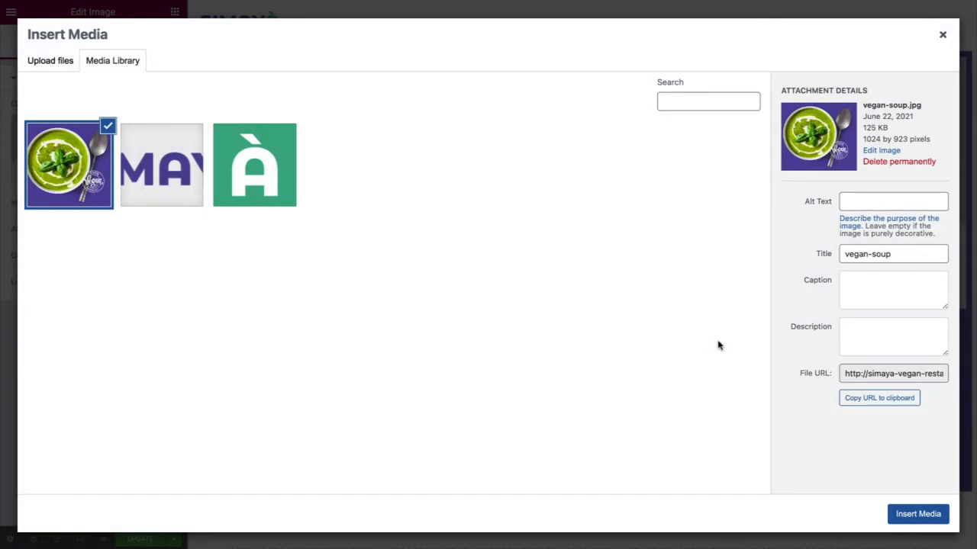
Change the title of the uploaded soup image to "Vegan Soup Image"
{"action": "left_click", "coordinate": [905, 254]}
{"action": "triple_click", "coordinate": [905, 254]}
{"action": "type", "text": "Vegan Soup Image"}
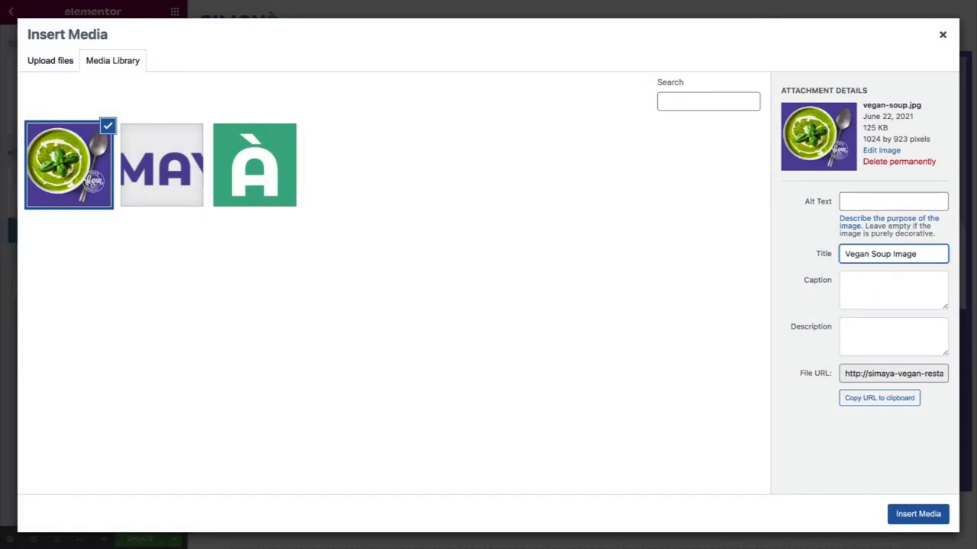
Copy the soup image's title "Vegan Soup Image" into its alt text and insert the image into the widget
{"action": "key", "text": "ctrl+a"}
{"action": "key", "text": "ctrl+c"}
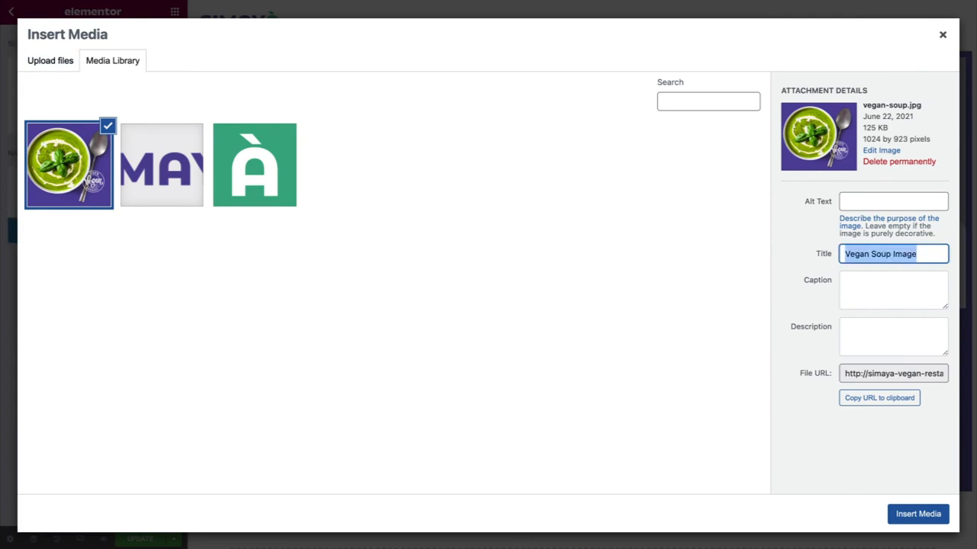
{"action": "left_click", "coordinate": [923, 202]}
{"action": "key", "text": "ctrl+v"}
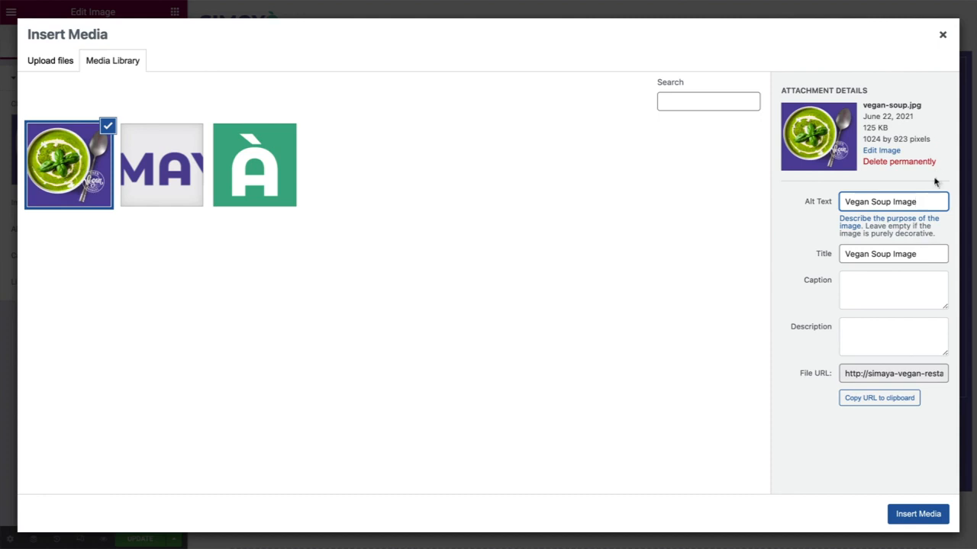
{"action": "left_click", "coordinate": [926, 515]}
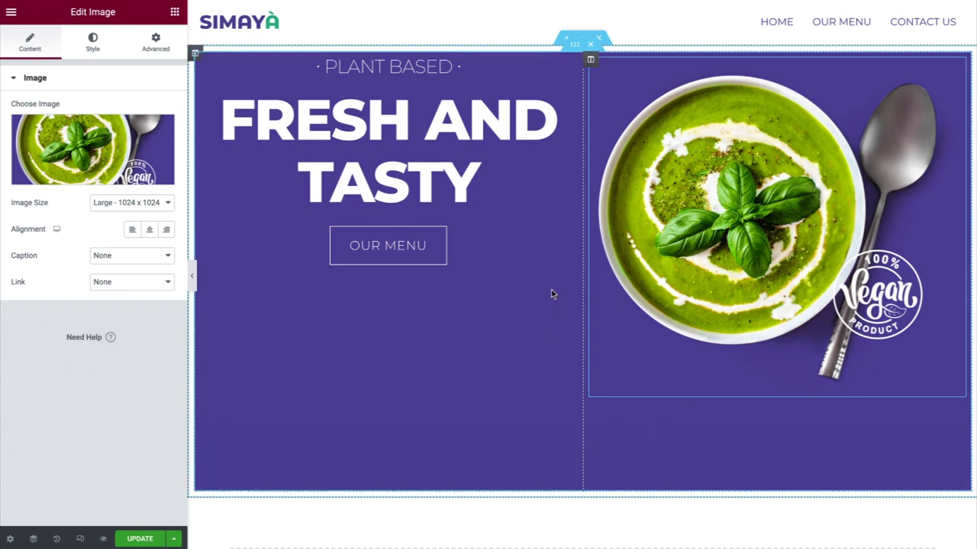
Add a new column after the soup image column and place a Social Icons widget in it
{"action": "right_click", "coordinate": [592, 60]}
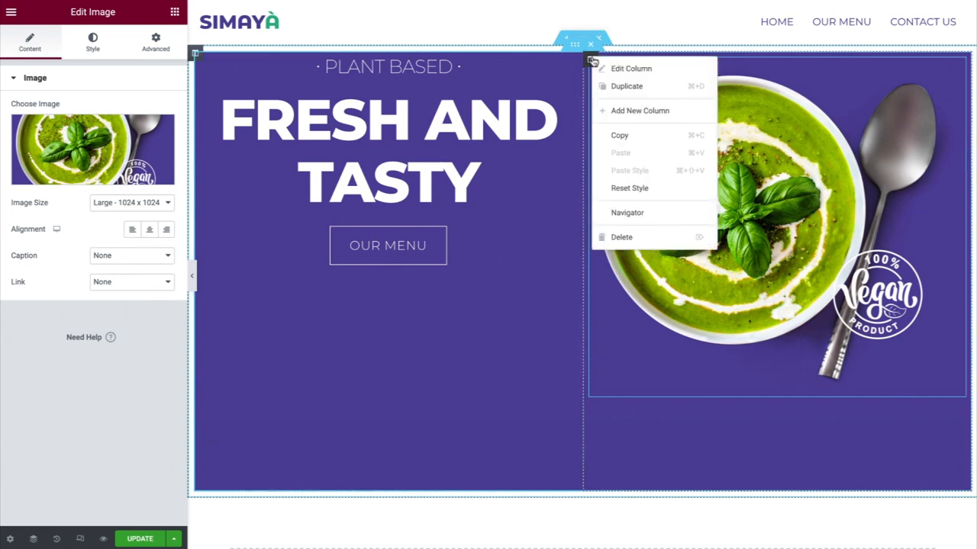
{"action": "left_click", "coordinate": [685, 112]}
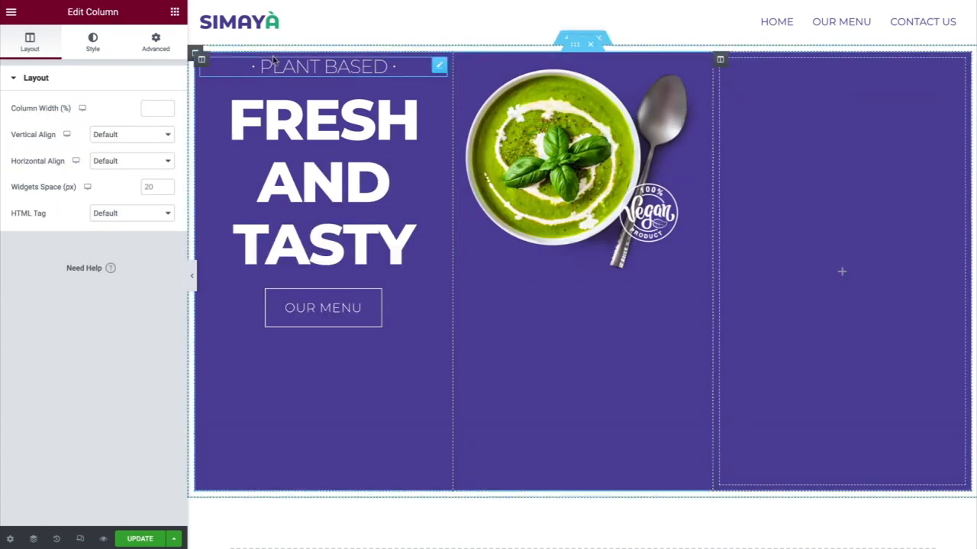
{"action": "left_click", "coordinate": [175, 12]}
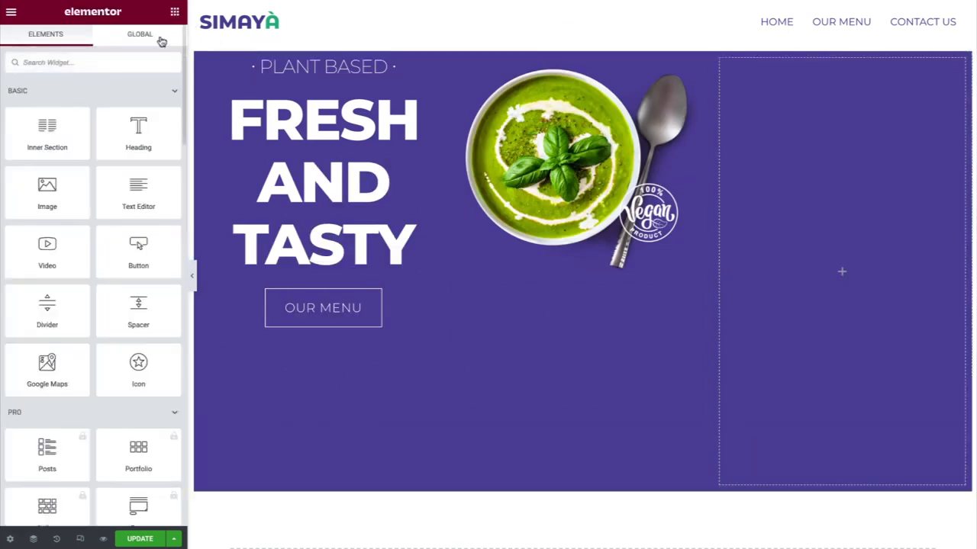
{"action": "type", "text": "social"}
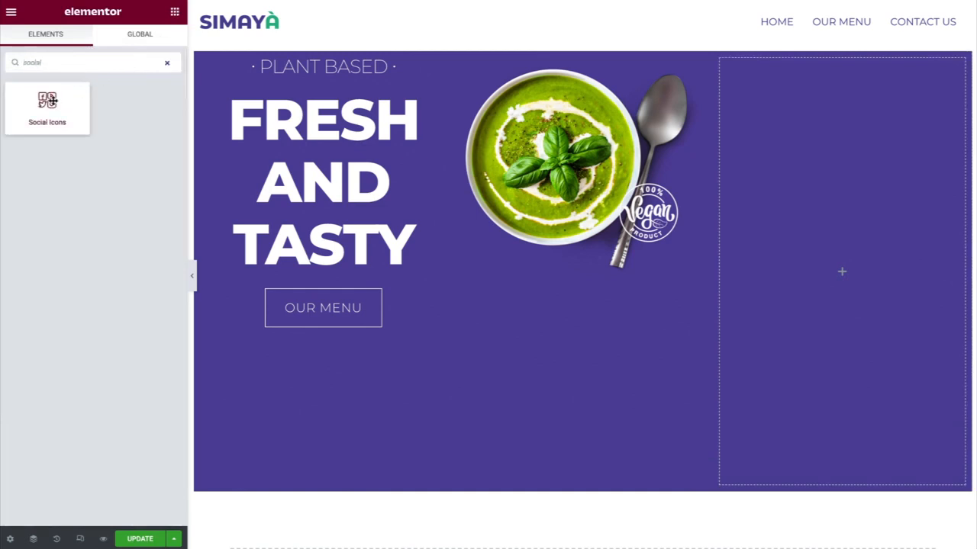
{"action": "left_click_drag", "start_coordinate": [52, 100], "coordinate": [794, 175]}
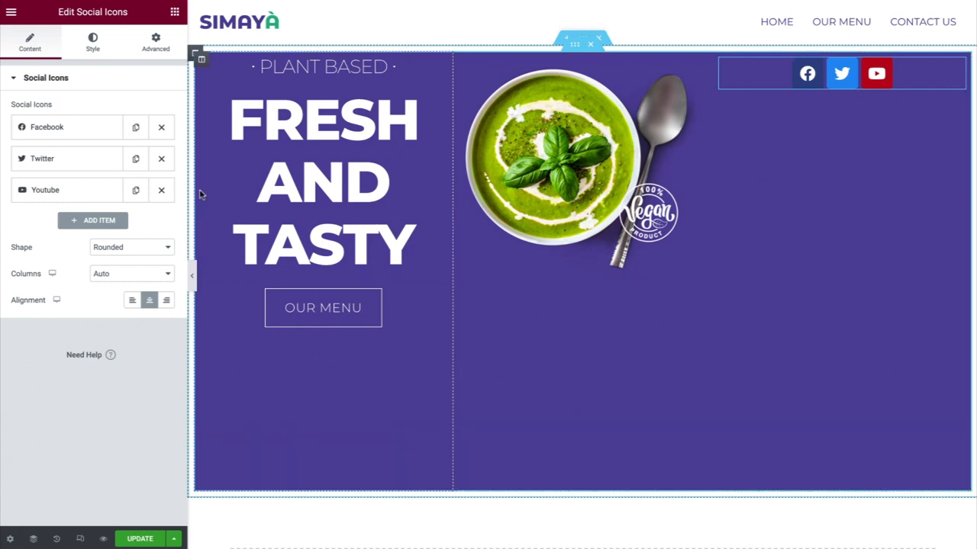
Replace the YouTube item's icon with the Instagram icon from the icon library
{"action": "left_click", "coordinate": [101, 191]}
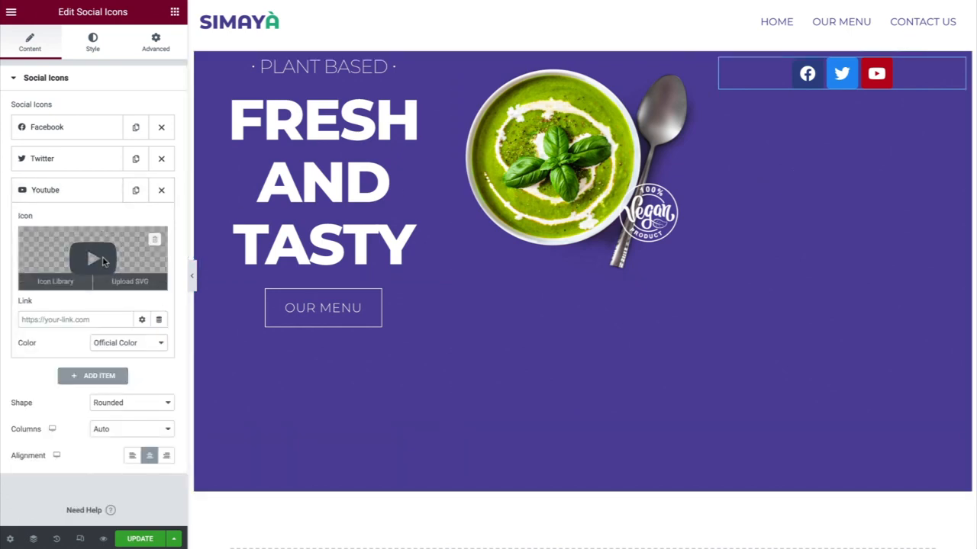
{"action": "left_click", "coordinate": [104, 261]}
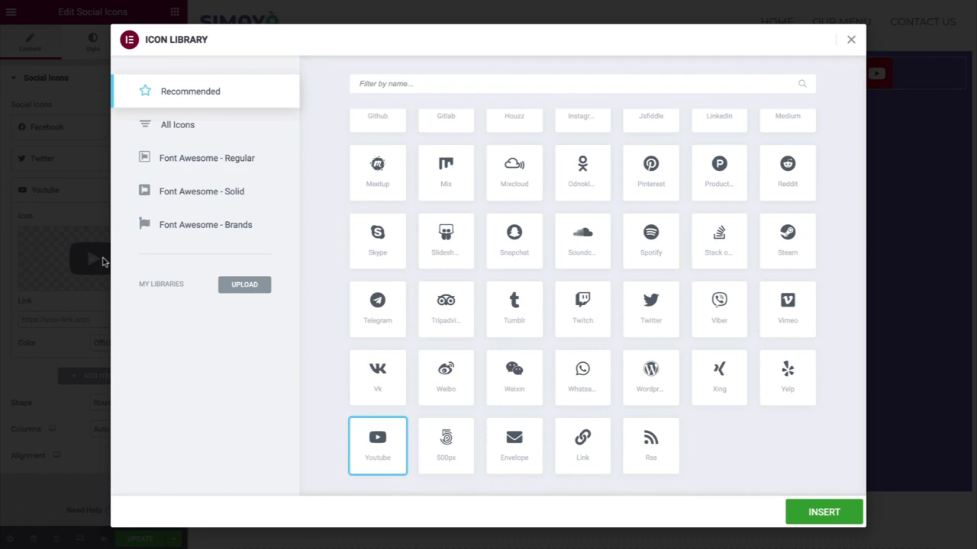
{"action": "left_click", "coordinate": [479, 87]}
{"action": "type", "text": "insta"}
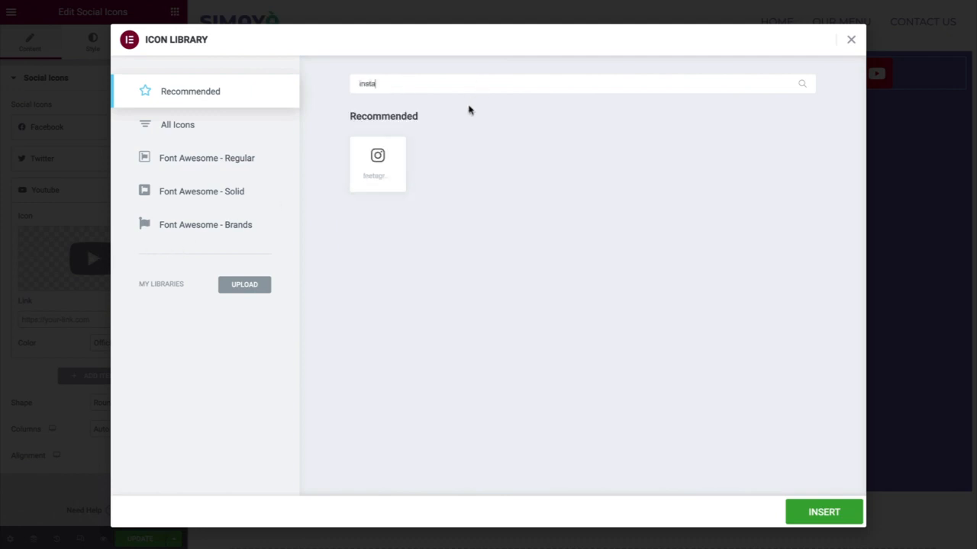
{"action": "left_click", "coordinate": [382, 156]}
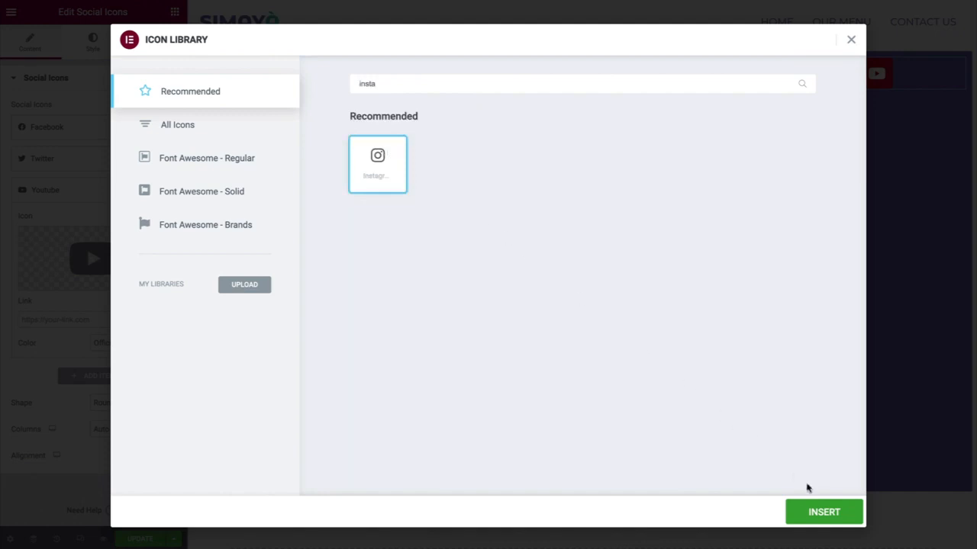
{"action": "left_click", "coordinate": [821, 513]}
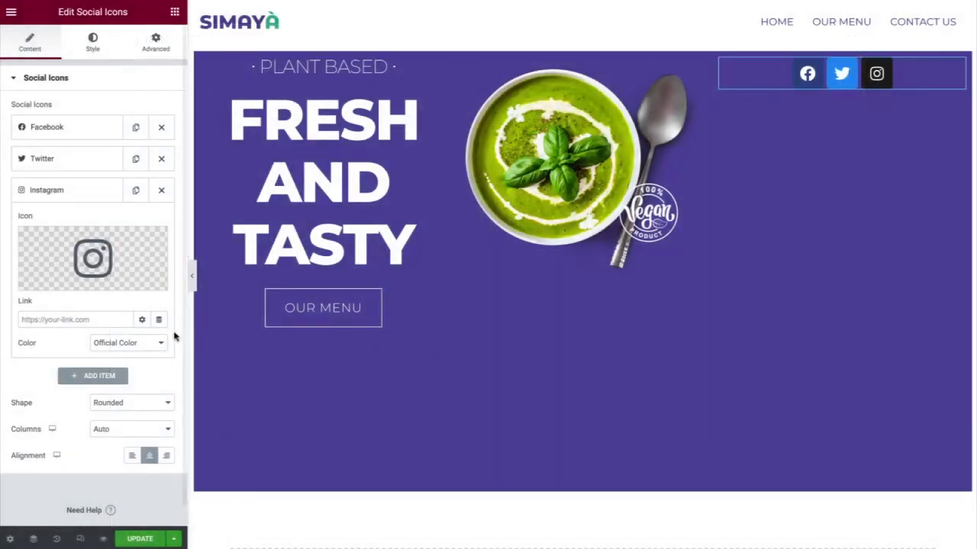
Link the Instagram, Twitter and Facebook items to instagram.com/profile, twitter.com/profile and facebook.com/profile respectively
{"action": "left_click", "coordinate": [124, 320]}
{"action": "type", "text": "instagram"}
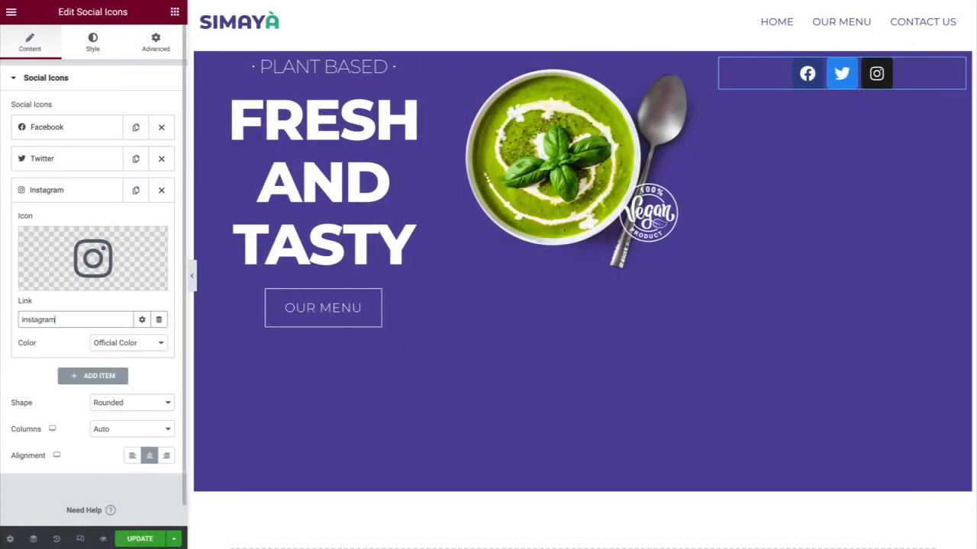
{"action": "type", "text": ".com/profile"}
{"action": "left_click", "coordinate": [97, 164]}
{"action": "left_click", "coordinate": [93, 287]}
{"action": "type", "text": "twitter.com/profile"}
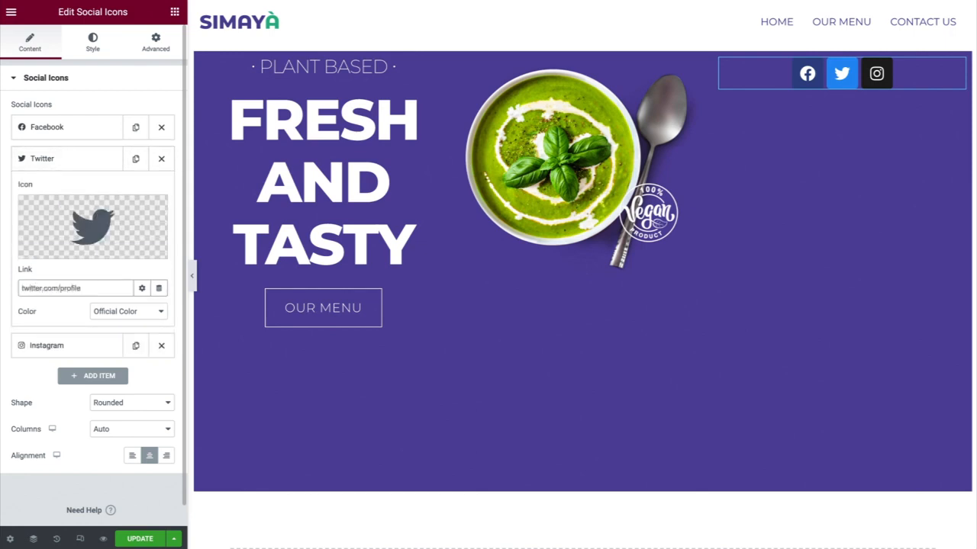
{"action": "left_click", "coordinate": [96, 129]}
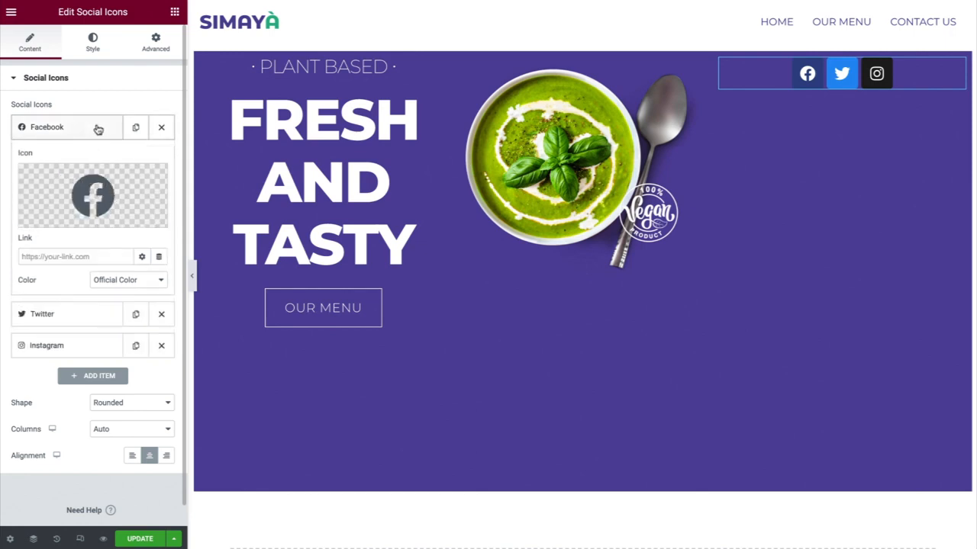
{"action": "left_click", "coordinate": [76, 257]}
{"action": "type", "text": "facebook.com/profile"}
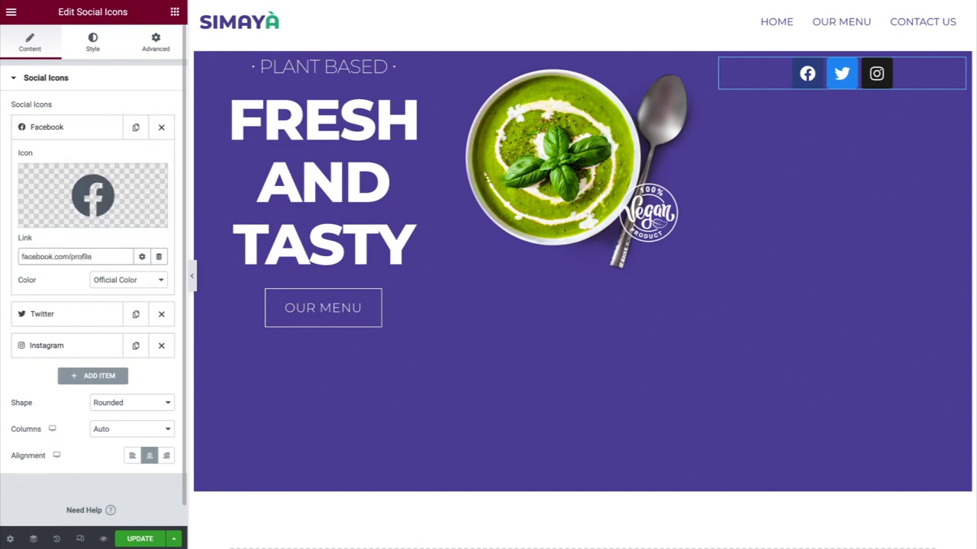
Set the social icons' shape to Square and arrange them in 1 column
{"action": "left_click", "coordinate": [146, 404]}
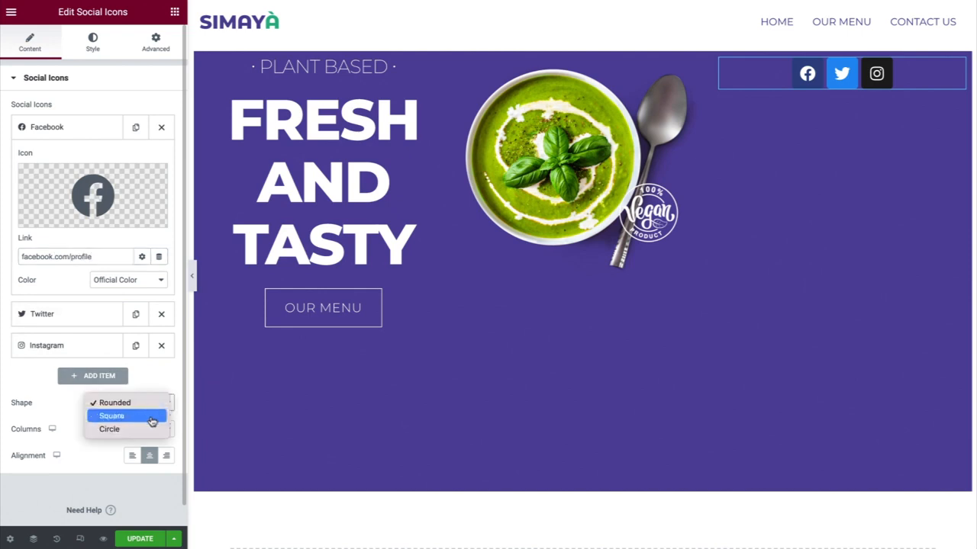
{"action": "left_click", "coordinate": [152, 418]}
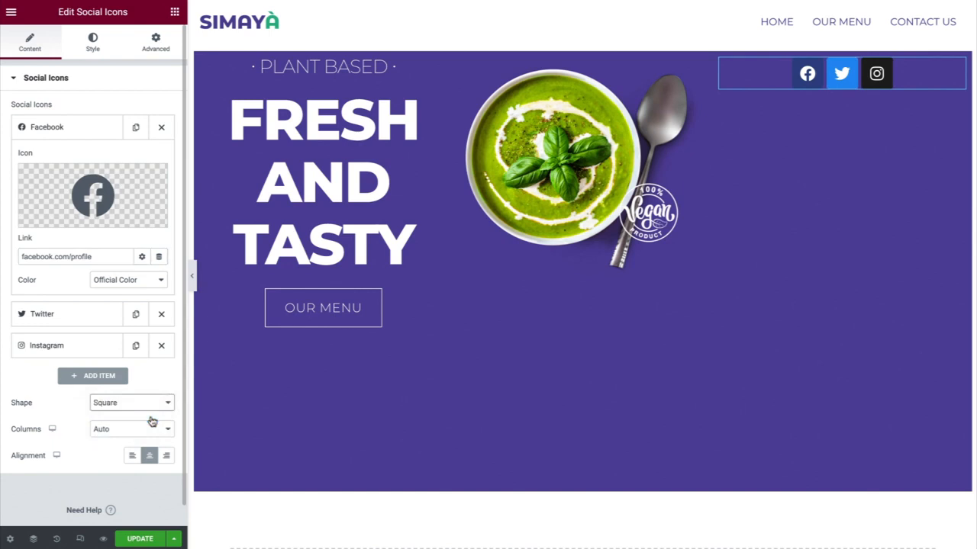
{"action": "left_click", "coordinate": [153, 429]}
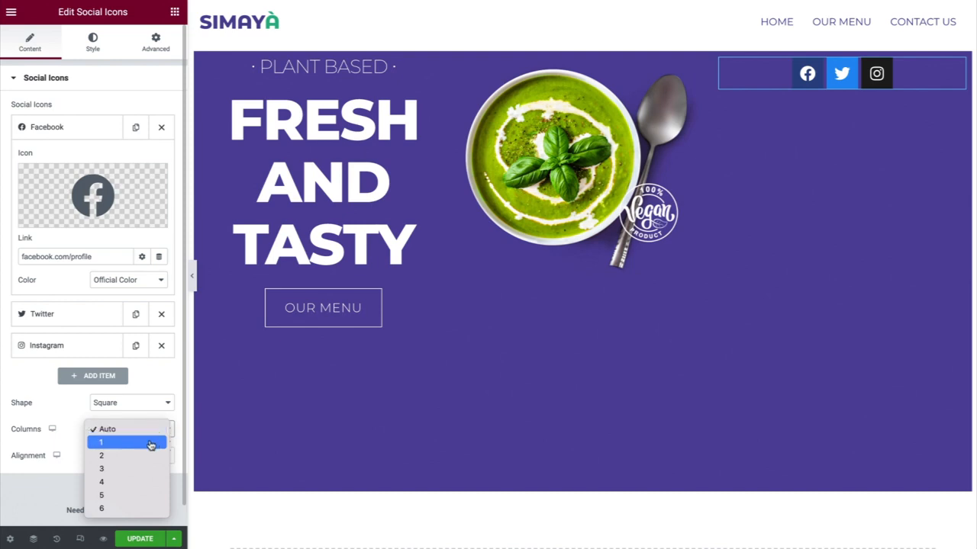
{"action": "left_click", "coordinate": [151, 444]}
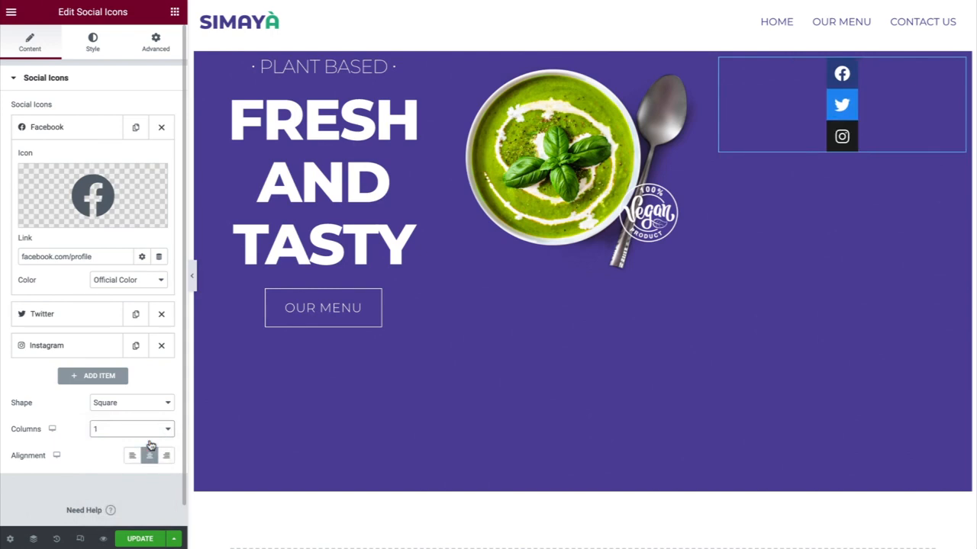
Give the social icons custom colors, with the global Transparent as primary color and Almond as secondary color
{"action": "left_click", "coordinate": [107, 57]}
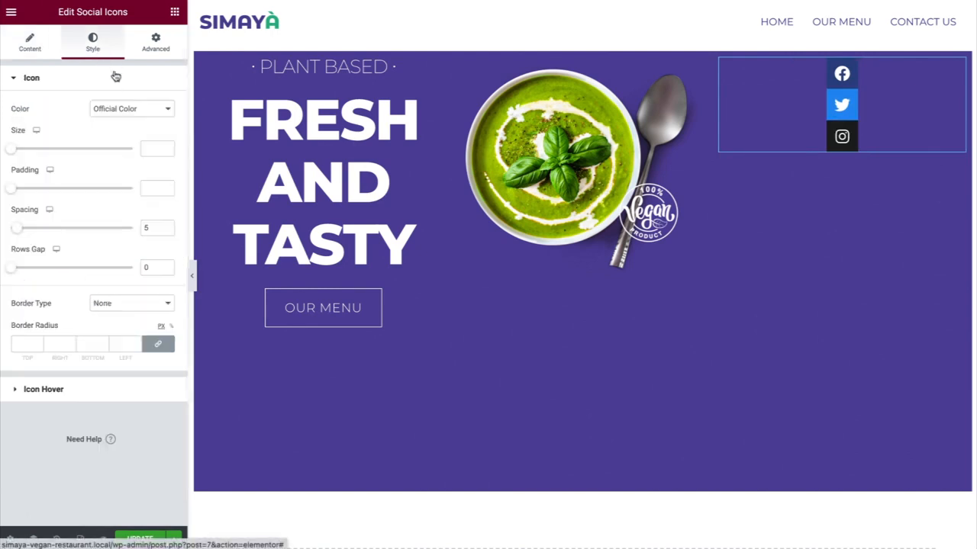
{"action": "left_click", "coordinate": [152, 109]}
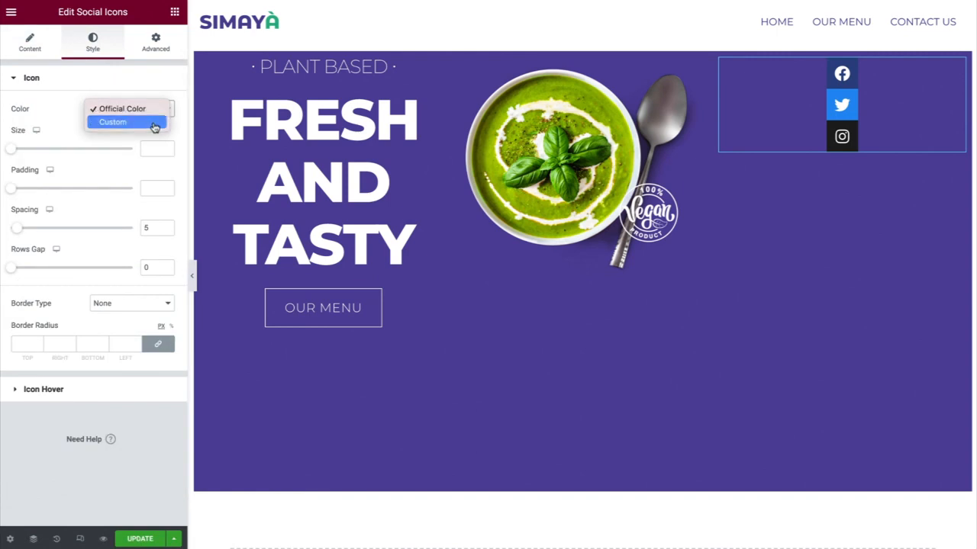
{"action": "left_click", "coordinate": [154, 123]}
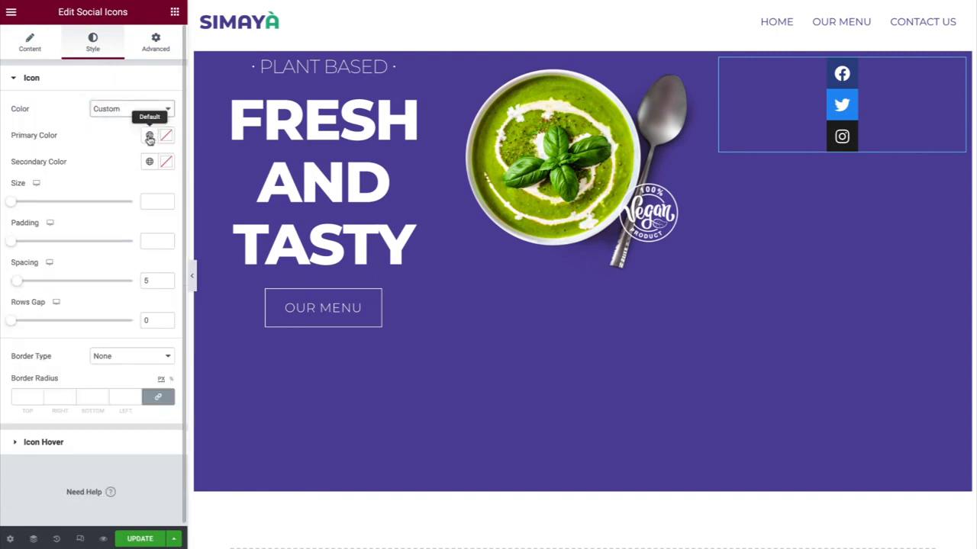
{"action": "left_click", "coordinate": [150, 135]}
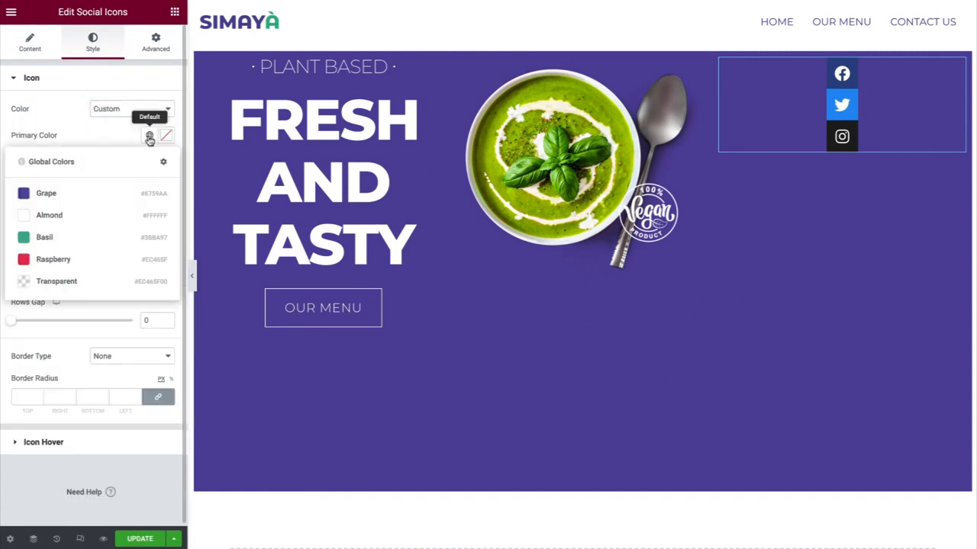
{"action": "left_click", "coordinate": [124, 283]}
{"action": "left_click", "coordinate": [150, 162]}
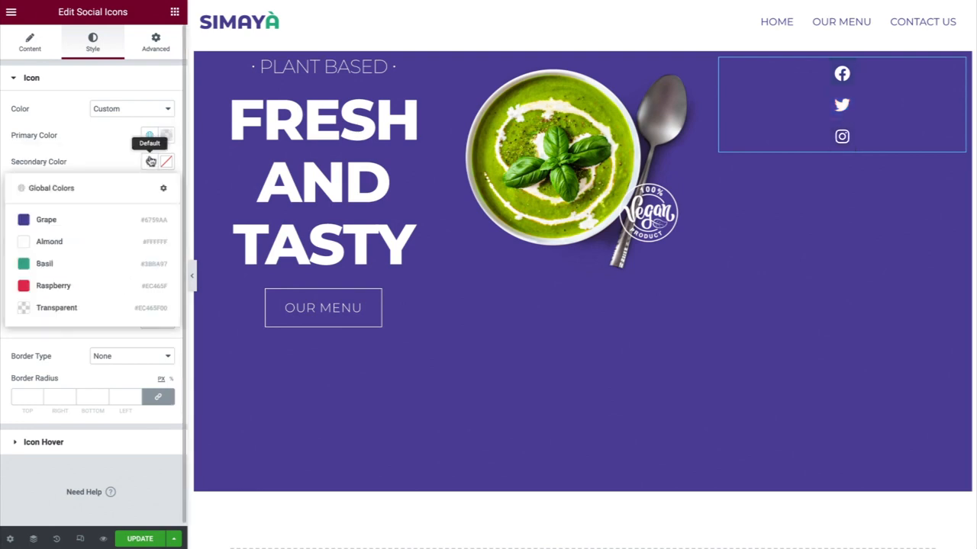
{"action": "left_click", "coordinate": [126, 244]}
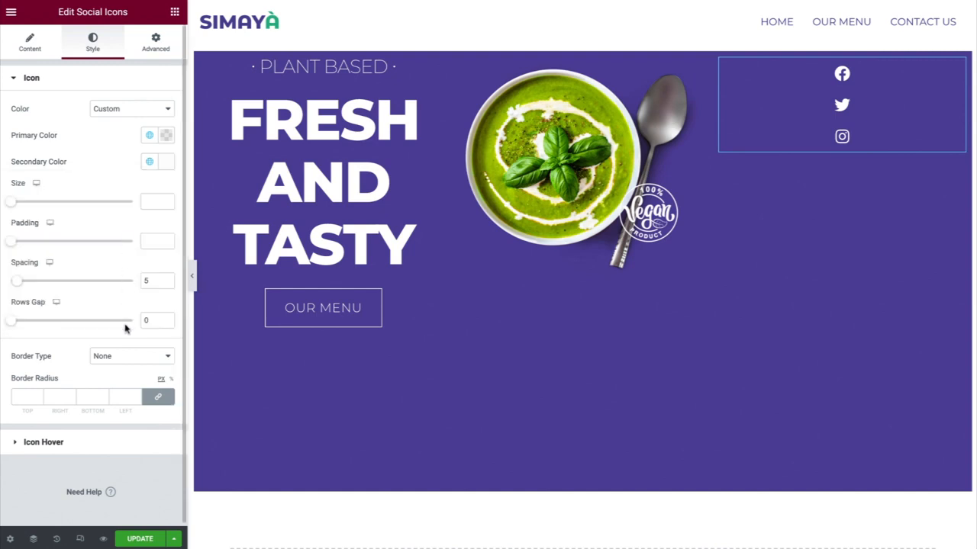
Set the social icons' hover state to Almond primary color, Grape secondary color and the Shrink animation
{"action": "left_click", "coordinate": [126, 442]}
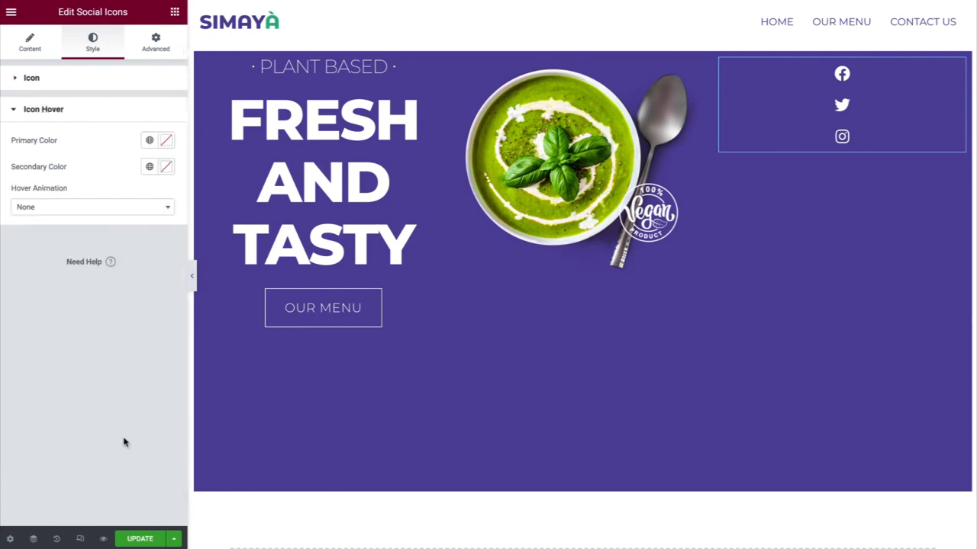
{"action": "left_click", "coordinate": [150, 141]}
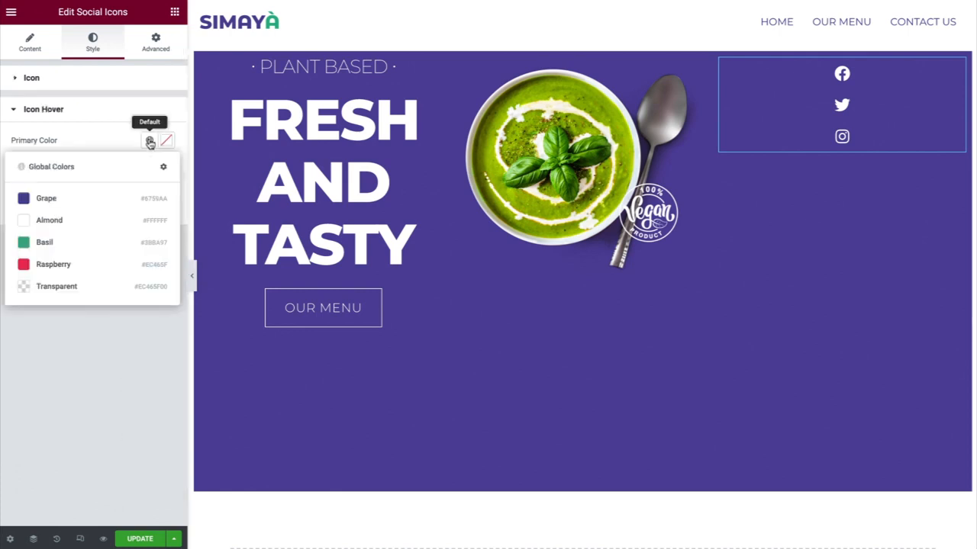
{"action": "left_click", "coordinate": [125, 221]}
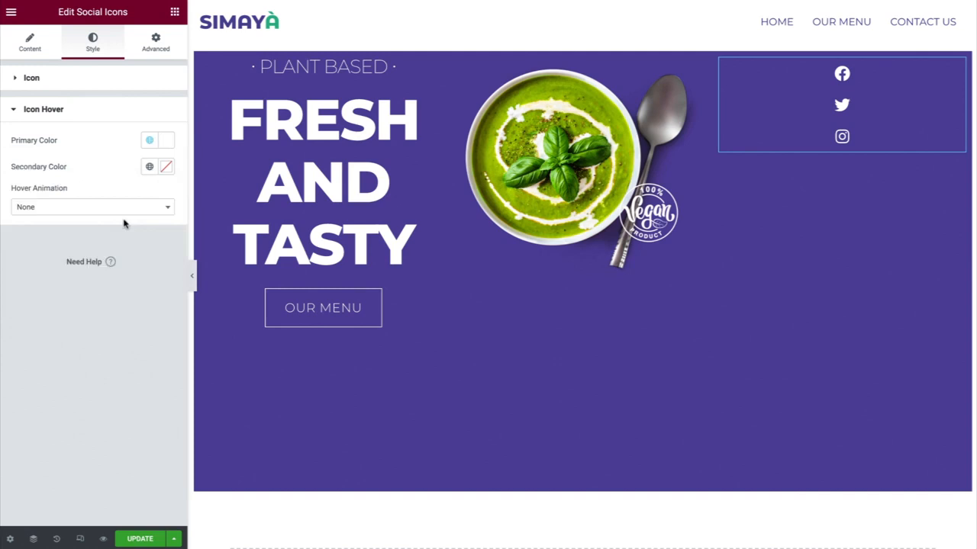
{"action": "left_click", "coordinate": [149, 166]}
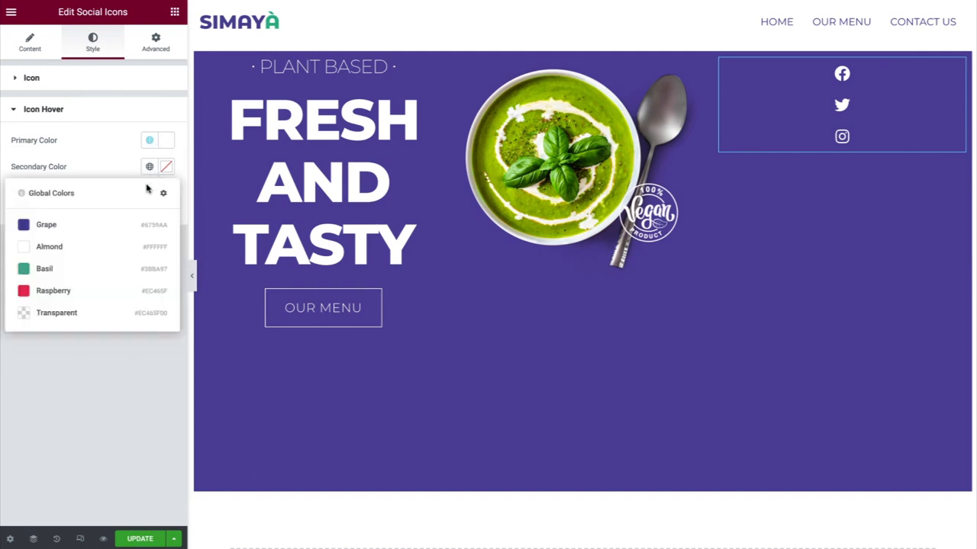
{"action": "left_click", "coordinate": [129, 229]}
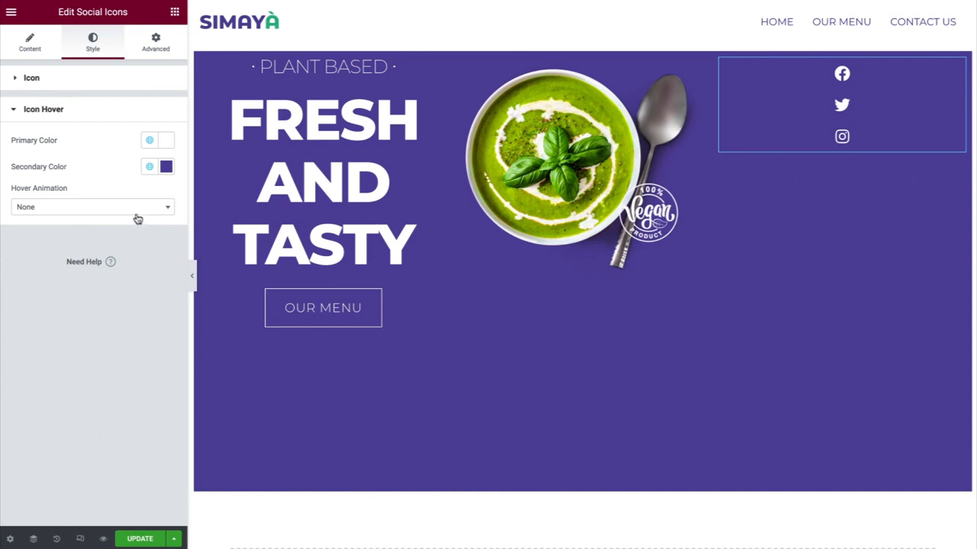
{"action": "left_click", "coordinate": [141, 213]}
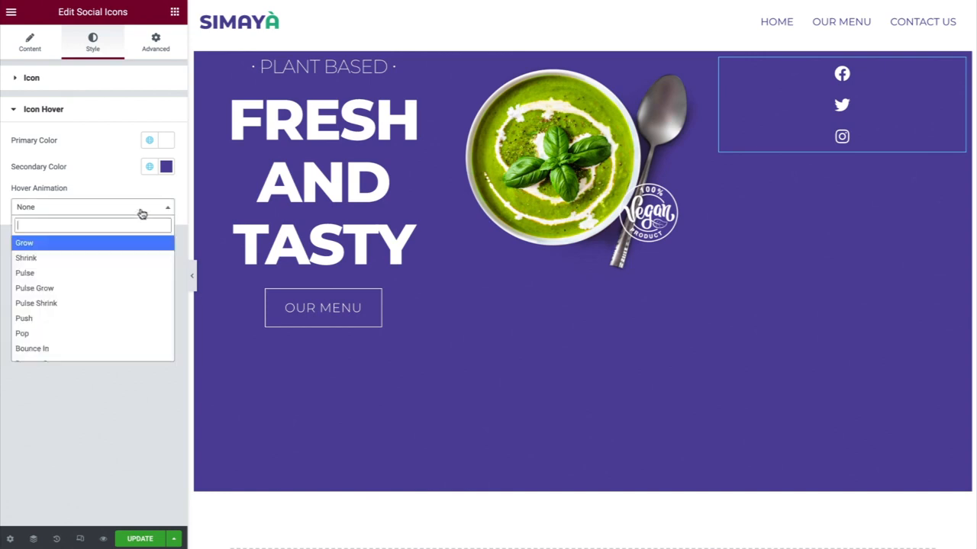
{"action": "left_click", "coordinate": [137, 259]}
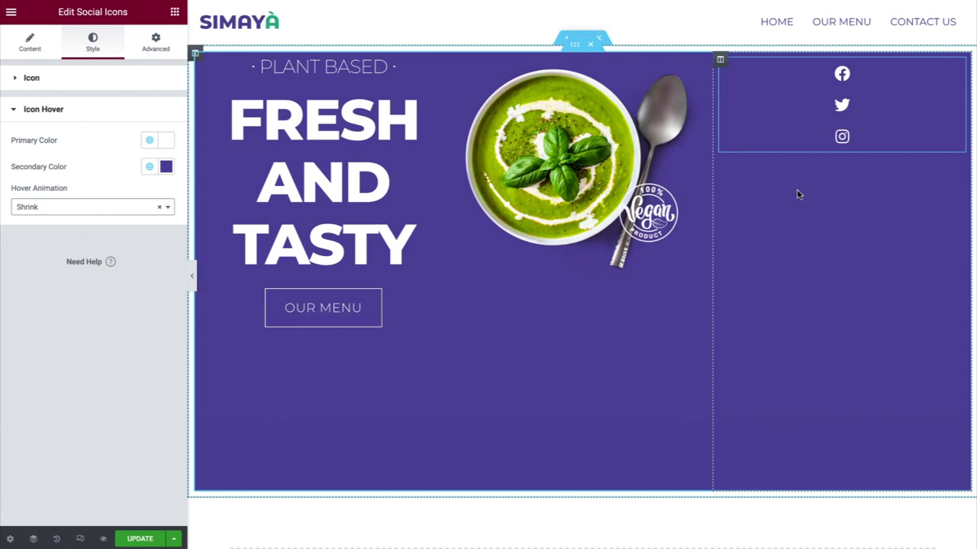
Narrow the social icons column to a width of 5%
{"action": "left_click_drag", "start_coordinate": [713, 189], "coordinate": [737, 191]}
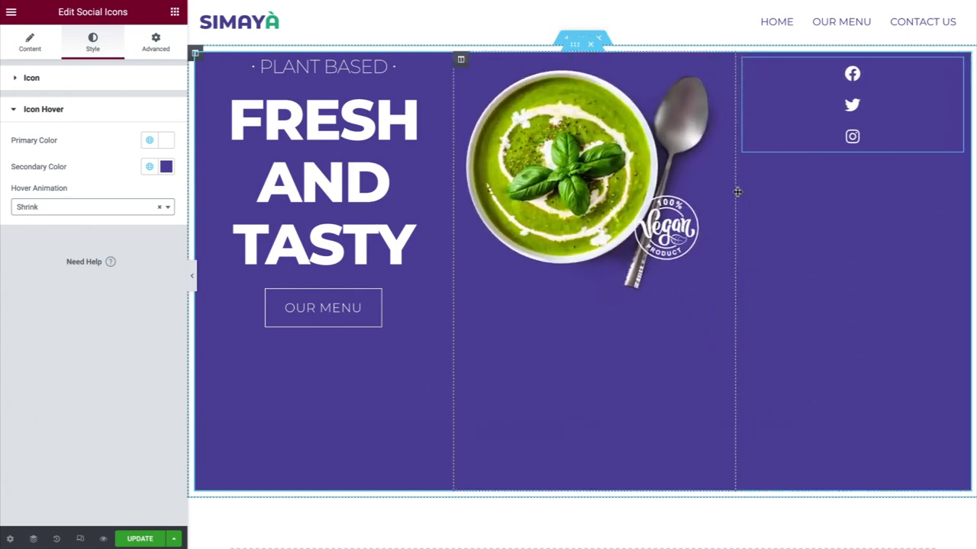
{"action": "left_click", "coordinate": [744, 60]}
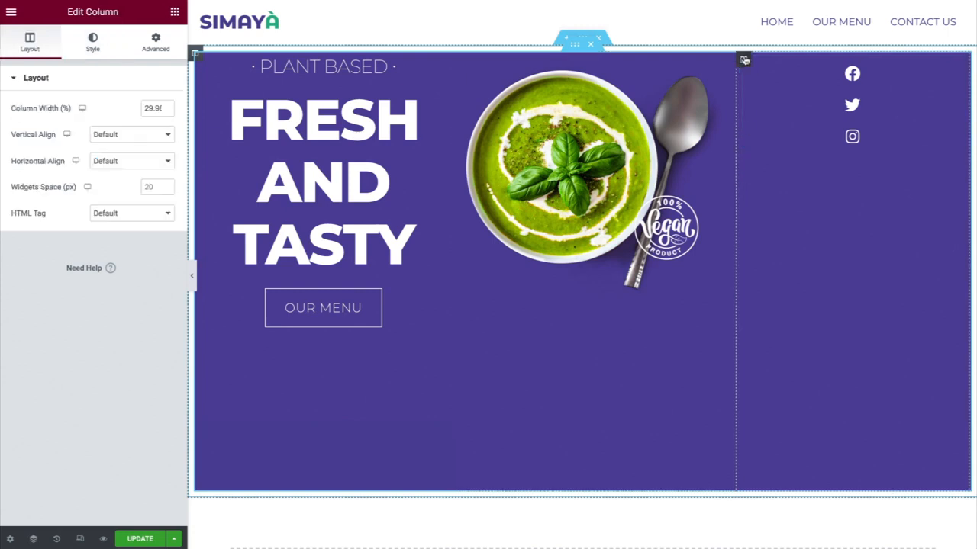
{"action": "left_click", "coordinate": [159, 109]}
{"action": "double_click", "coordinate": [160, 109]}
{"action": "type", "text": "5"}
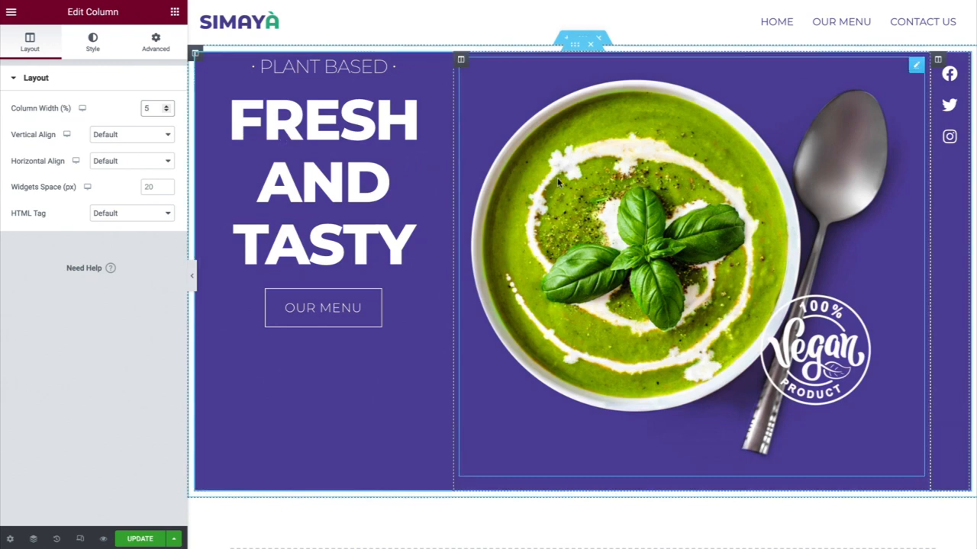
Vertically align the hero inner section's content to Middle
{"action": "left_click", "coordinate": [576, 46]}
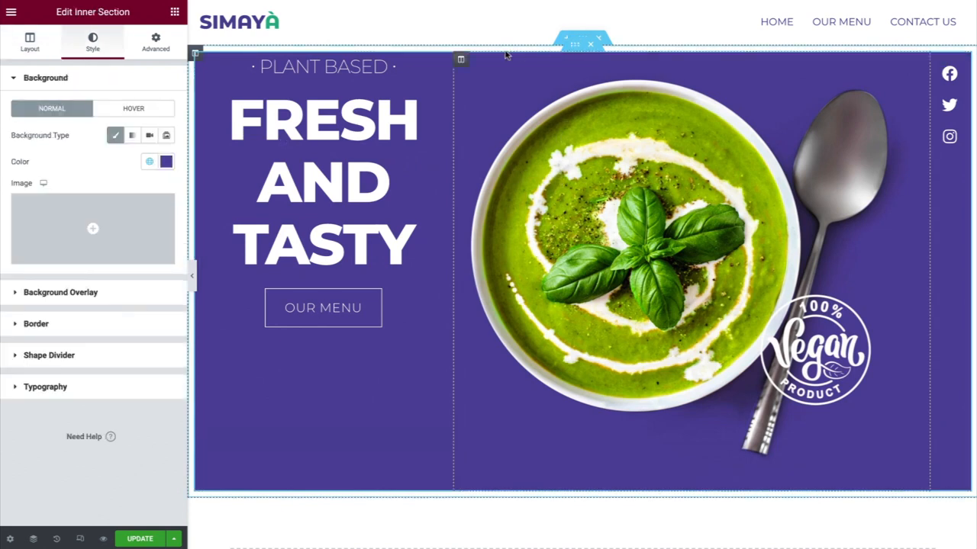
{"action": "left_click", "coordinate": [31, 42]}
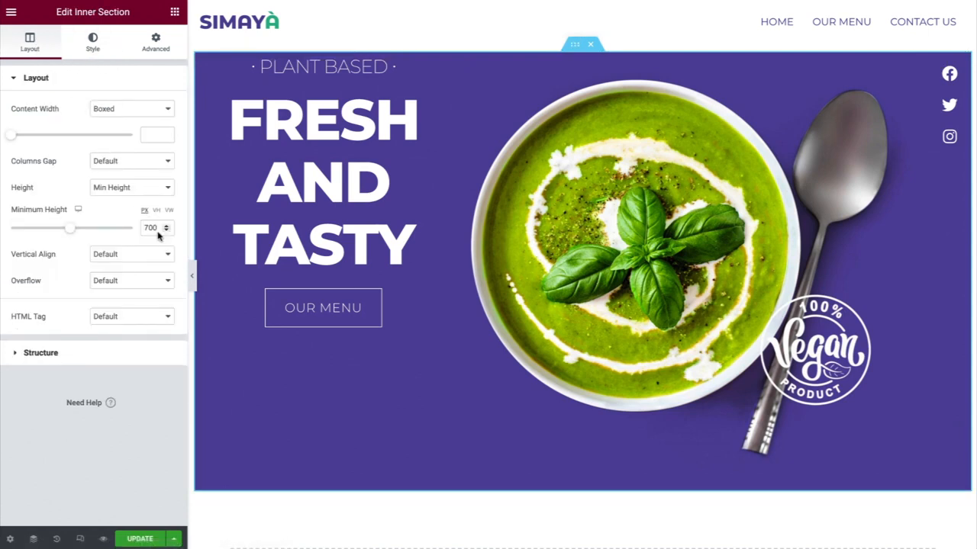
{"action": "left_click", "coordinate": [162, 258]}
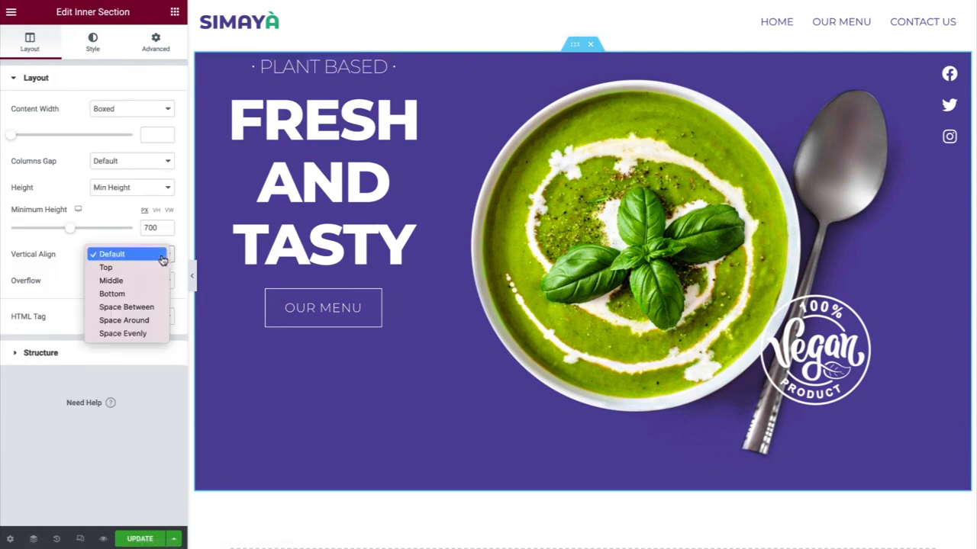
{"action": "left_click", "coordinate": [158, 281]}
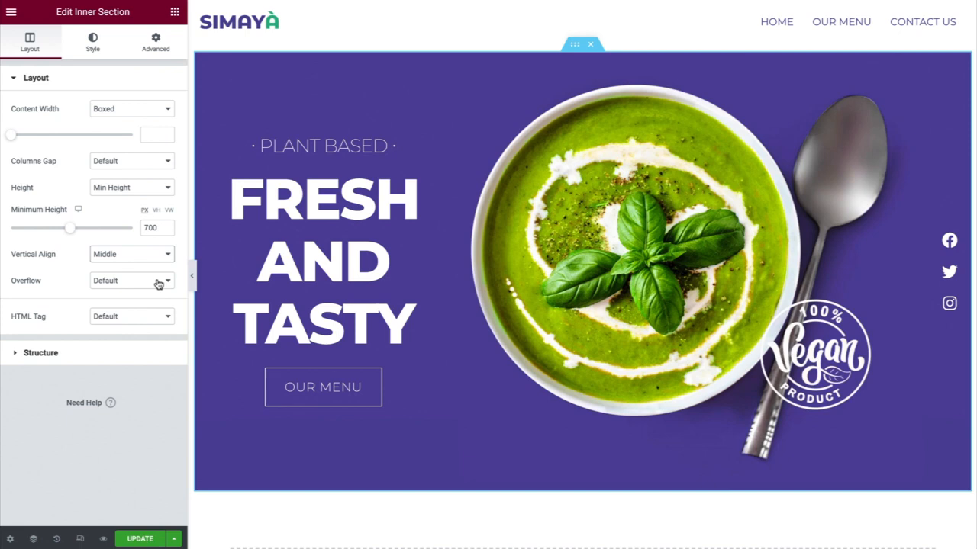
Add a new section with two equal columns below the hero section
{"action": "scroll", "coordinate": [453, 405], "scroll_direction": "down", "scroll_amount": 1}
{"action": "scroll", "coordinate": [453, 406], "scroll_direction": "down", "scroll_amount": 3}
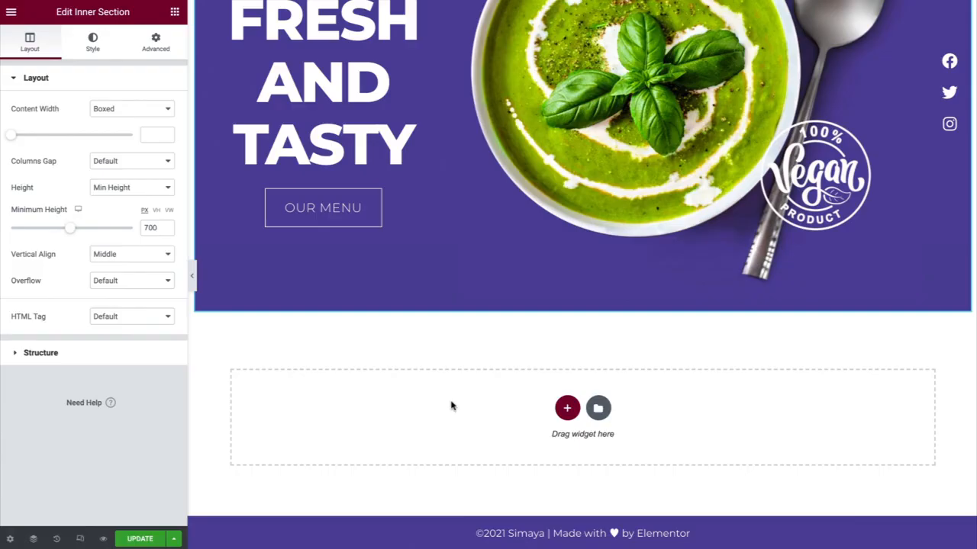
{"action": "left_click", "coordinate": [567, 408]}
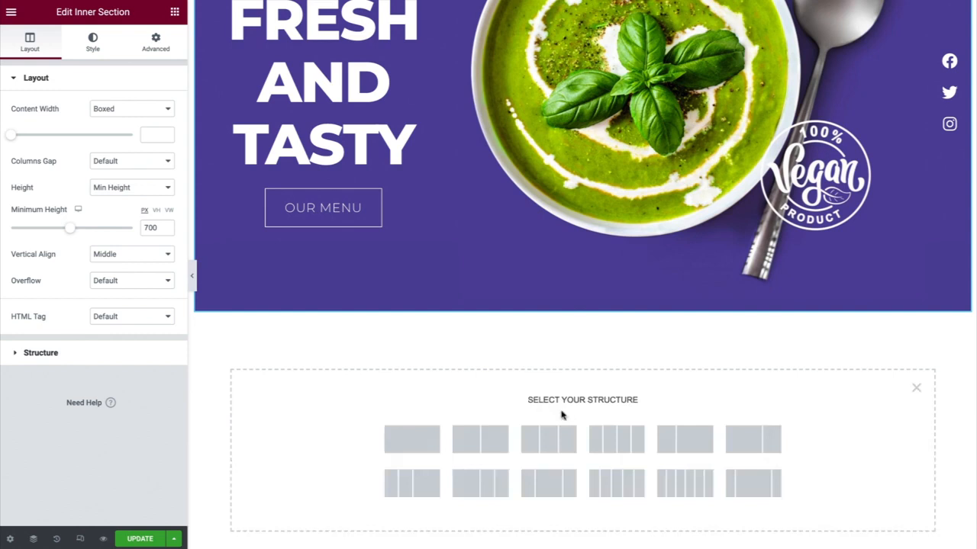
{"action": "left_click", "coordinate": [500, 444]}
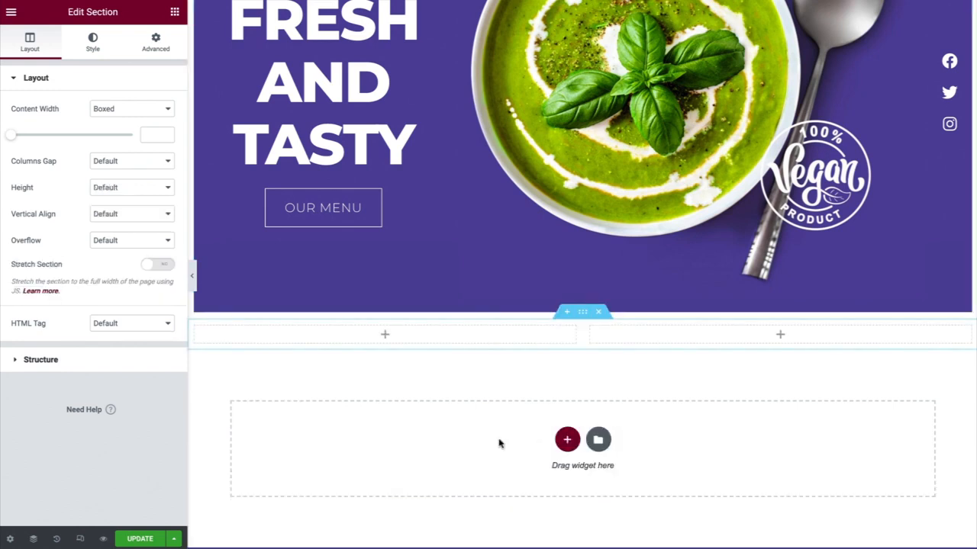
Set the new section's height to Min Height with a minimum of 100 VH
{"action": "left_click", "coordinate": [167, 189]}
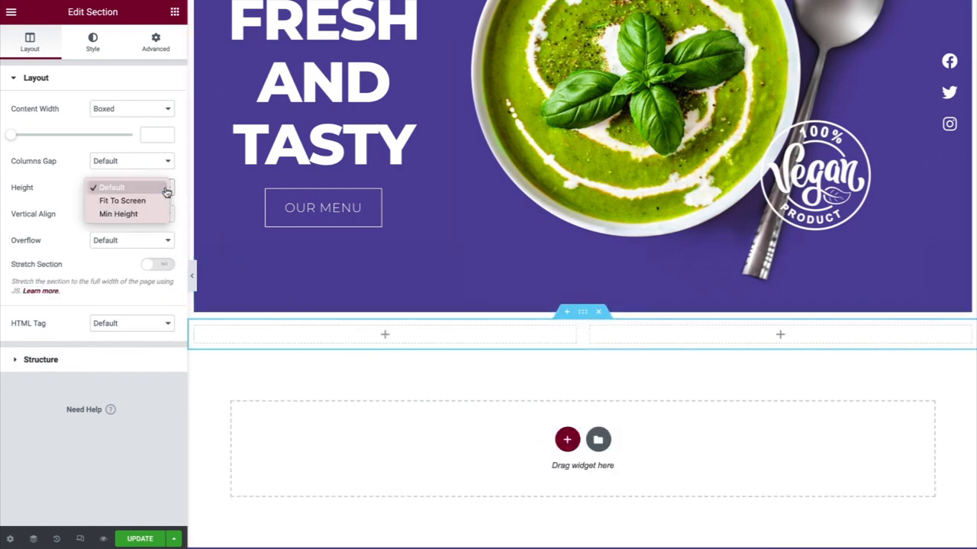
{"action": "left_click", "coordinate": [158, 214]}
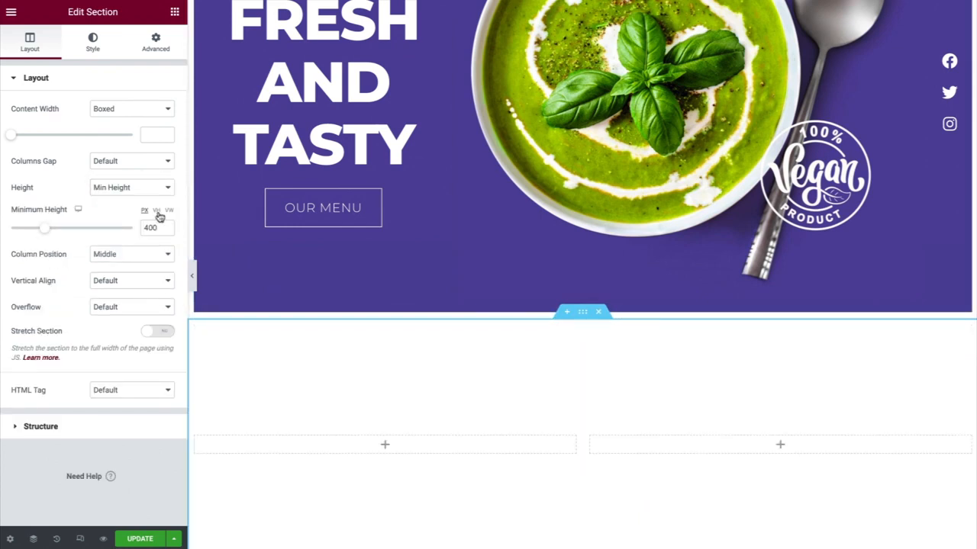
{"action": "left_click", "coordinate": [157, 213]}
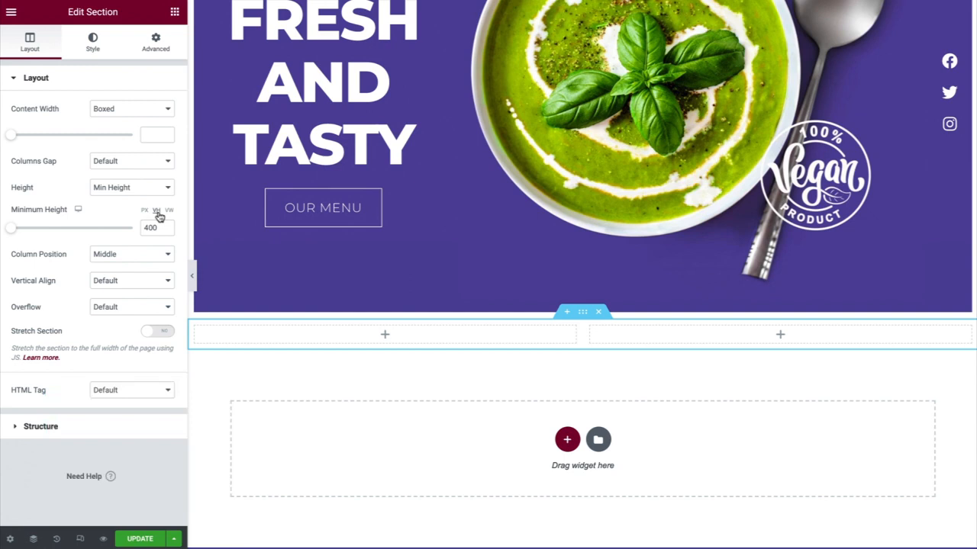
{"action": "left_click", "coordinate": [161, 228]}
{"action": "key", "text": "BackSpace"}
{"action": "key", "text": "BackSpace"}
{"action": "key", "text": "BackSpace"}
{"action": "type", "text": "100"}
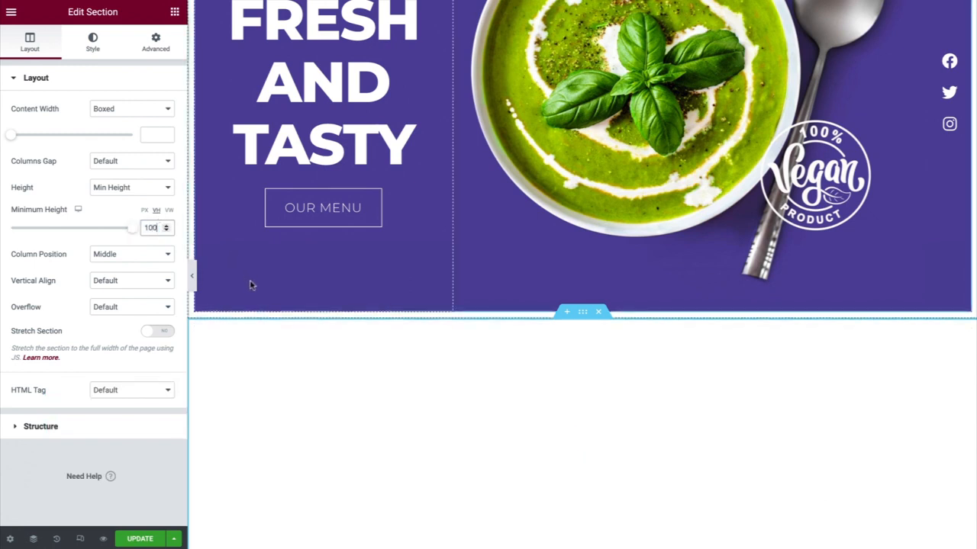
Reduce the new section's minimum height to 50 VH
{"action": "scroll", "coordinate": [250, 285], "scroll_direction": "down", "scroll_amount": 4}
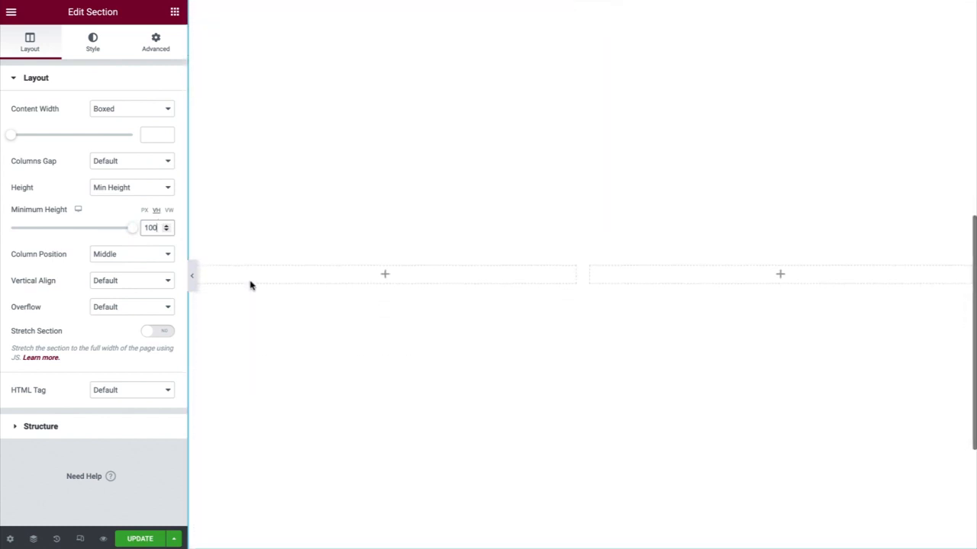
{"action": "double_click", "coordinate": [151, 228]}
{"action": "type", "text": "50"}
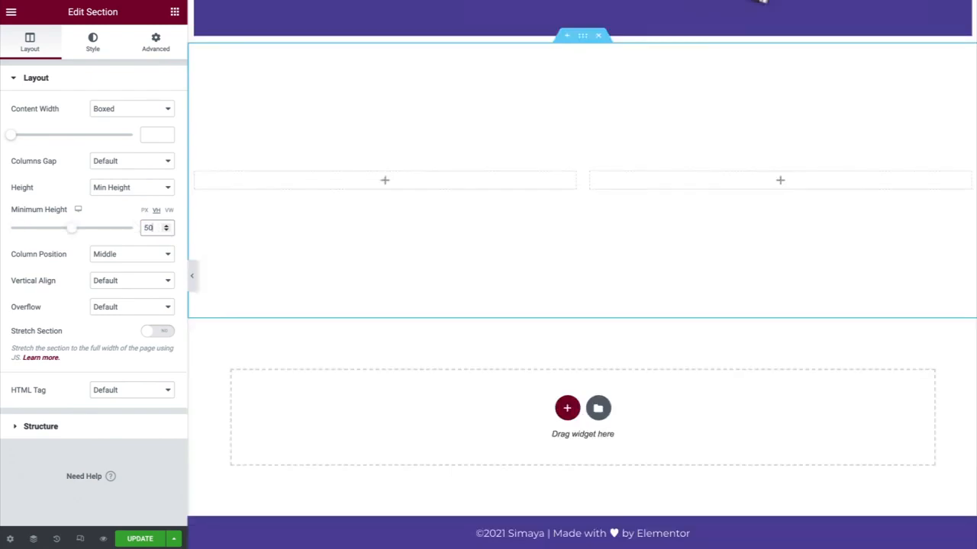
Set the section's column position to Stretch and its structure to 33, 66
{"action": "left_click", "coordinate": [165, 261]}
{"action": "left_click", "coordinate": [164, 227]}
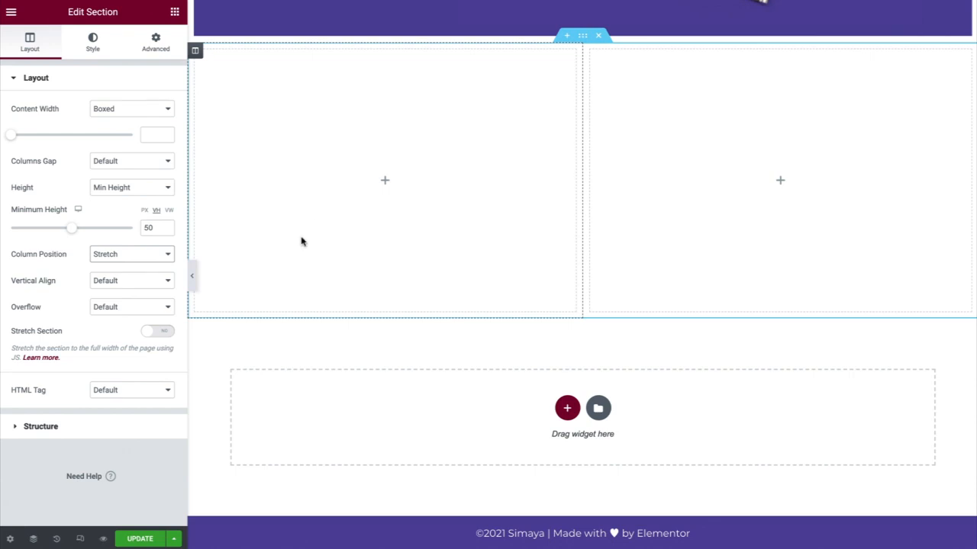
{"action": "left_click", "coordinate": [146, 427]}
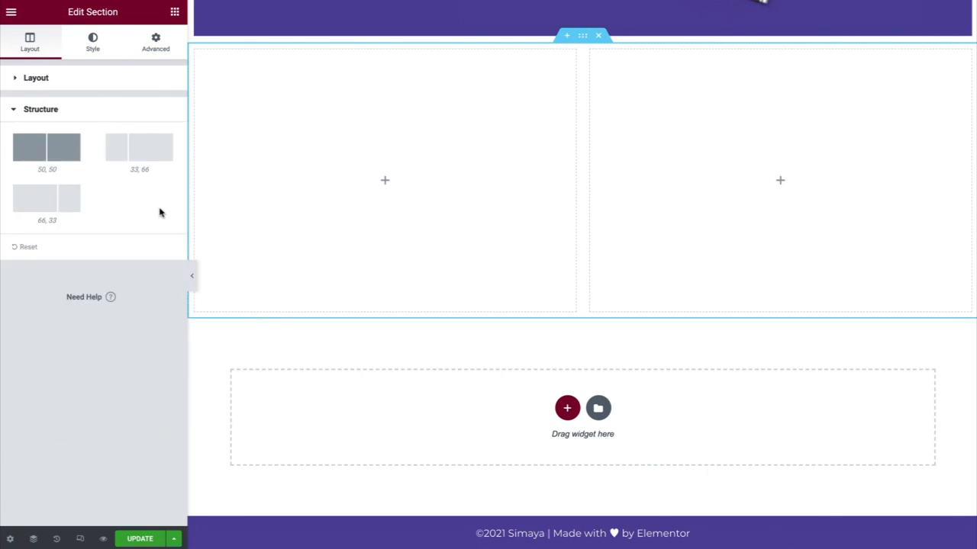
{"action": "left_click", "coordinate": [153, 159]}
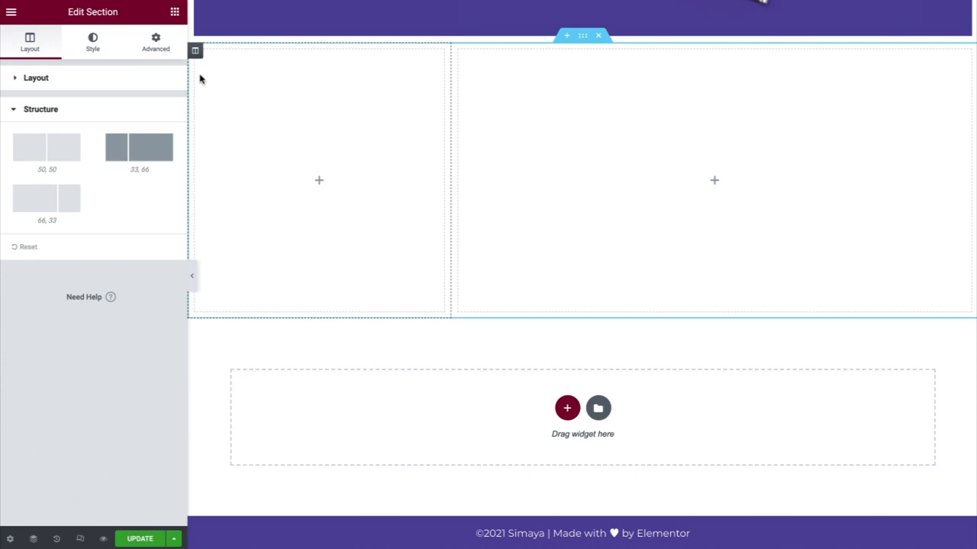
Give the new section's narrow column a Classic background, uploading the site images to the media library and inserting pasta-1024x678-1.jpg
{"action": "left_click", "coordinate": [197, 52]}
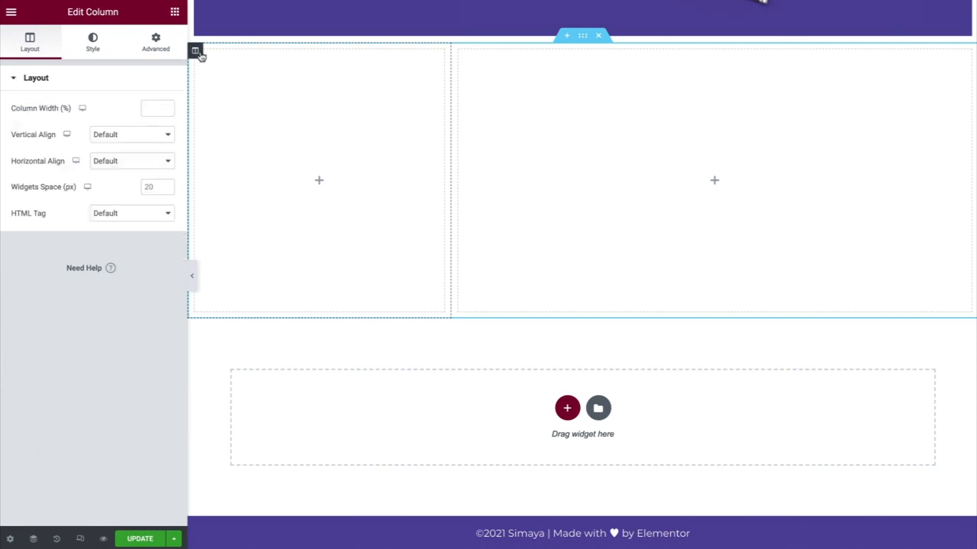
{"action": "left_click", "coordinate": [95, 44]}
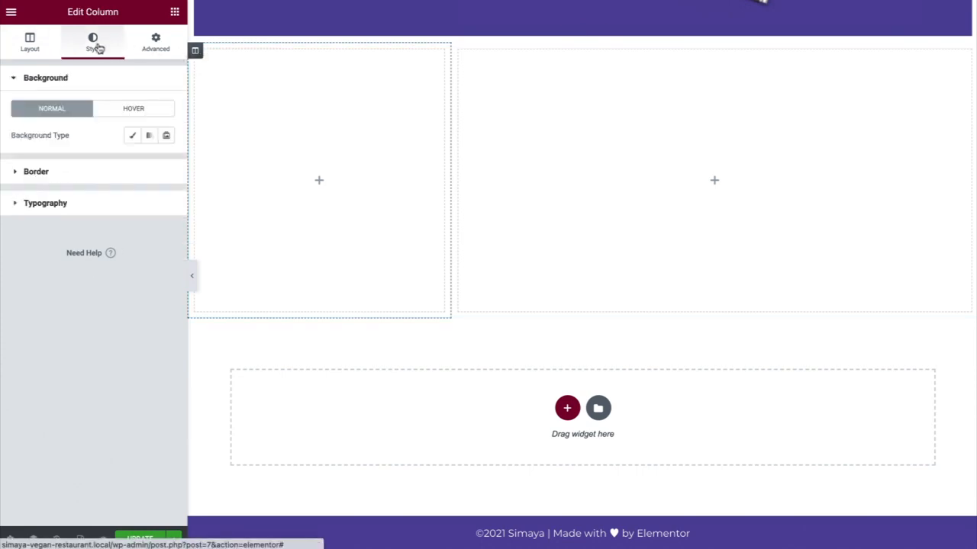
{"action": "left_click", "coordinate": [132, 135]}
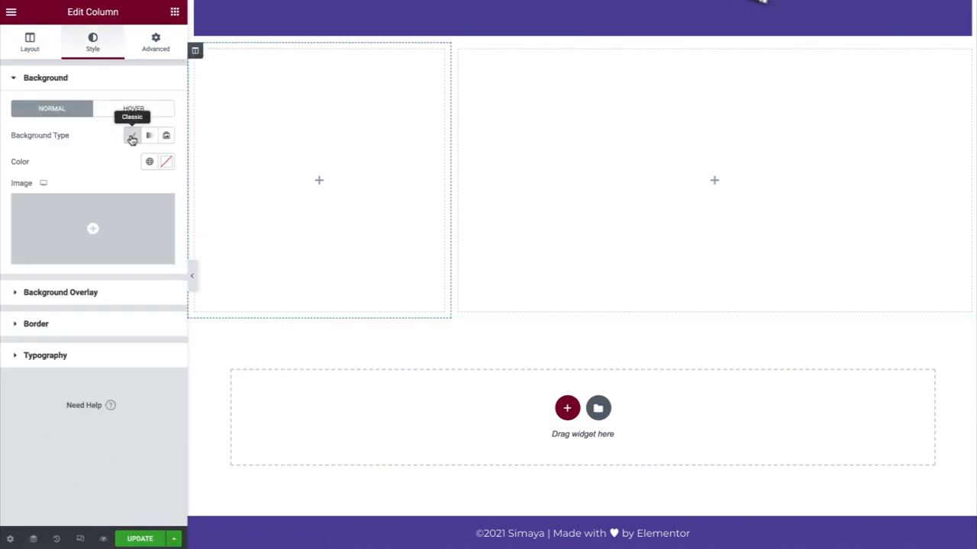
{"action": "left_click", "coordinate": [132, 220]}
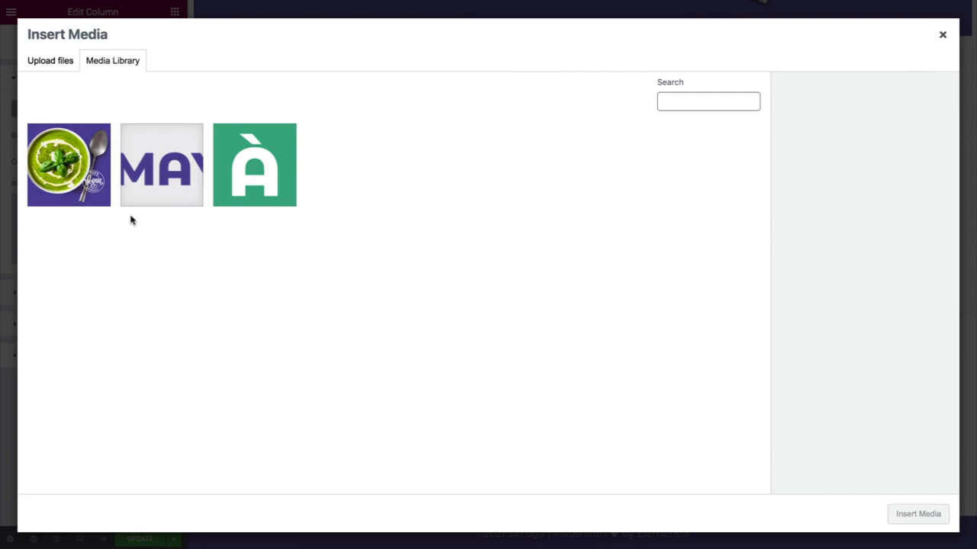
{"action": "left_click_drag", "start_coordinate": [976, 313], "coordinate": [627, 292]}
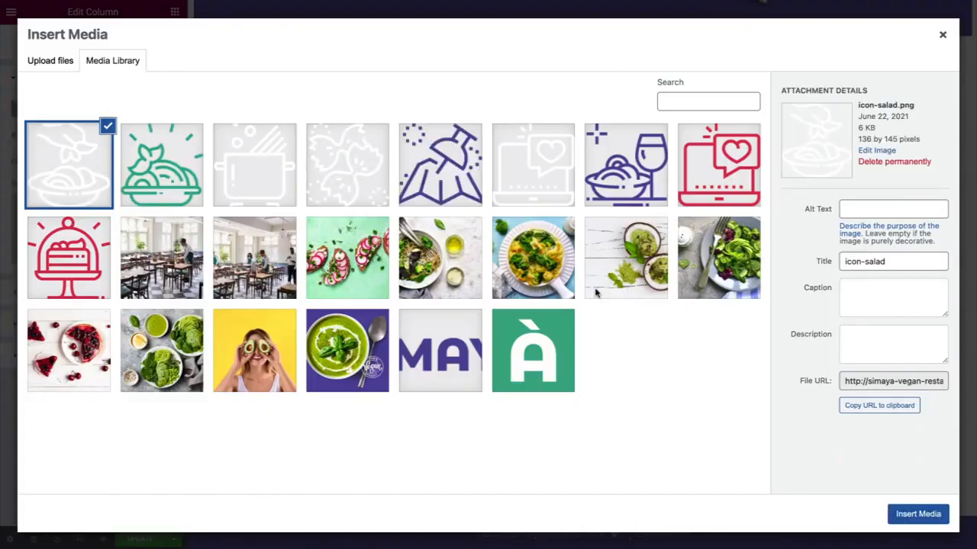
{"action": "left_click", "coordinate": [463, 271]}
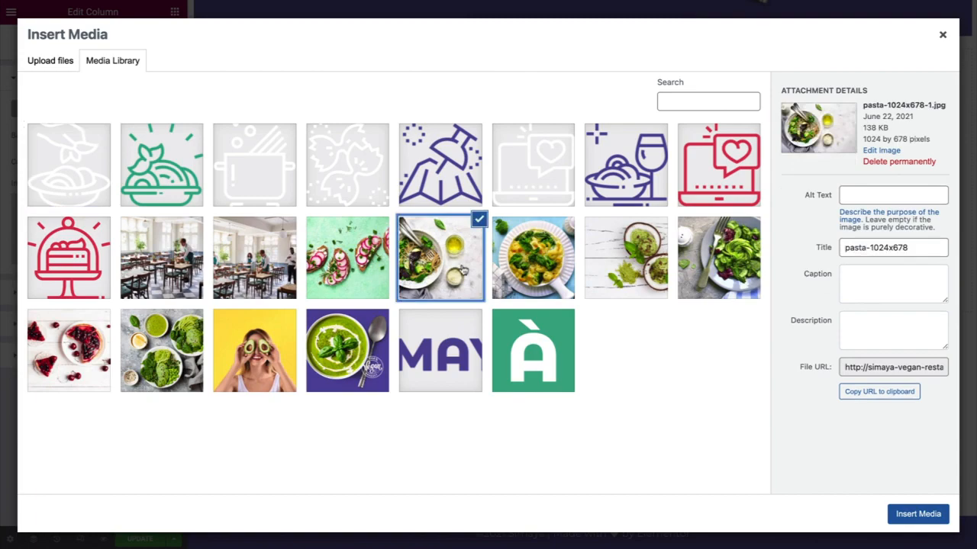
{"action": "left_click", "coordinate": [915, 519]}
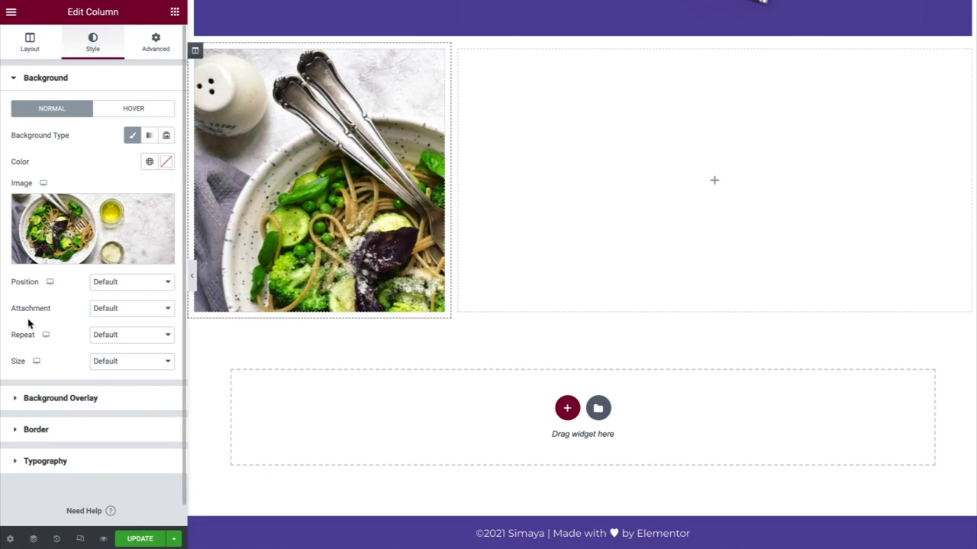
Try the Scroll attachment on the column's background image and preview how it moves with the page
{"action": "left_click", "coordinate": [156, 313]}
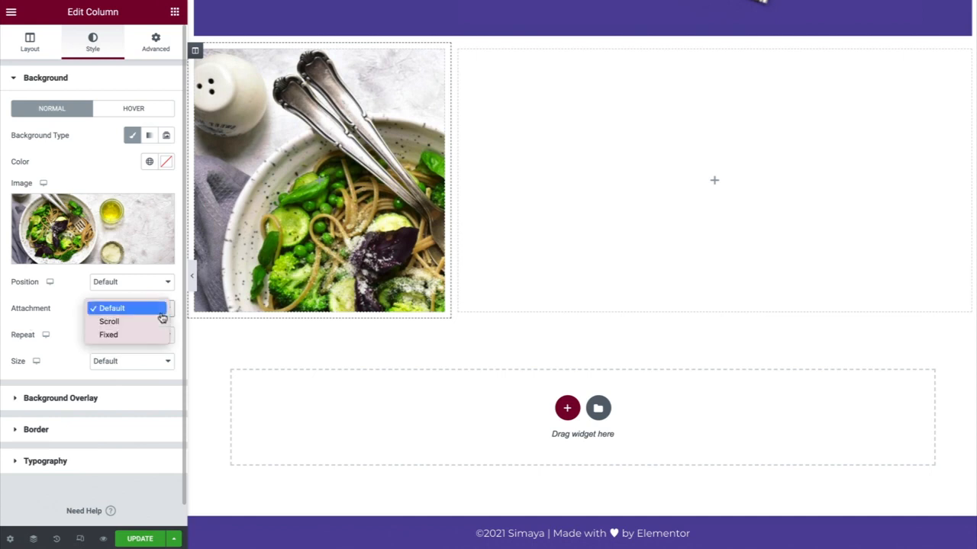
{"action": "left_click", "coordinate": [159, 321]}
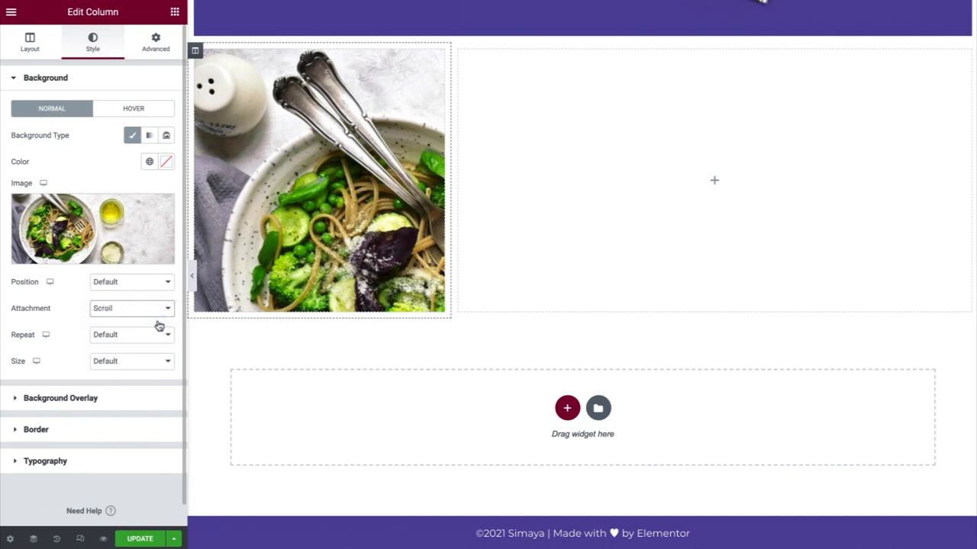
{"action": "scroll", "coordinate": [512, 254], "scroll_direction": "up", "scroll_amount": 2}
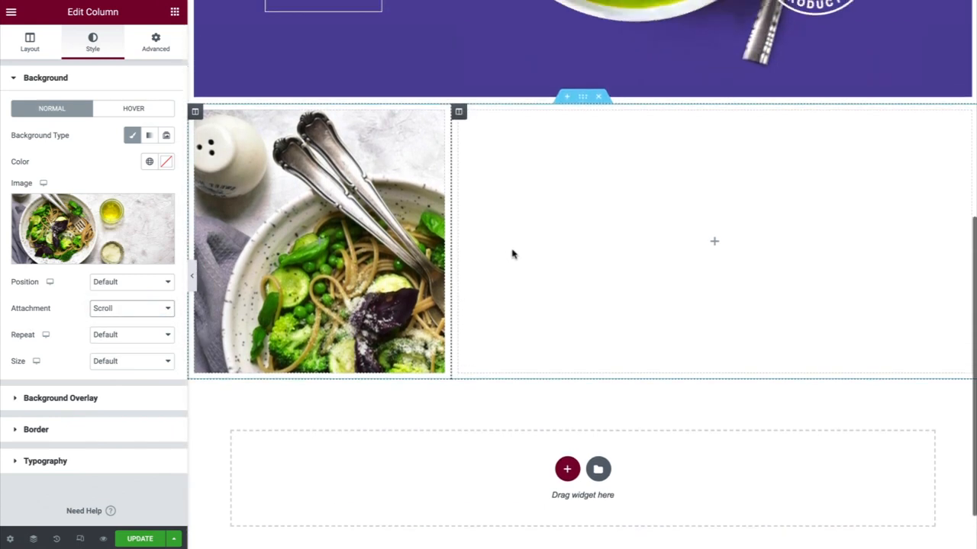
{"action": "scroll", "coordinate": [512, 254], "scroll_direction": "down", "scroll_amount": 2}
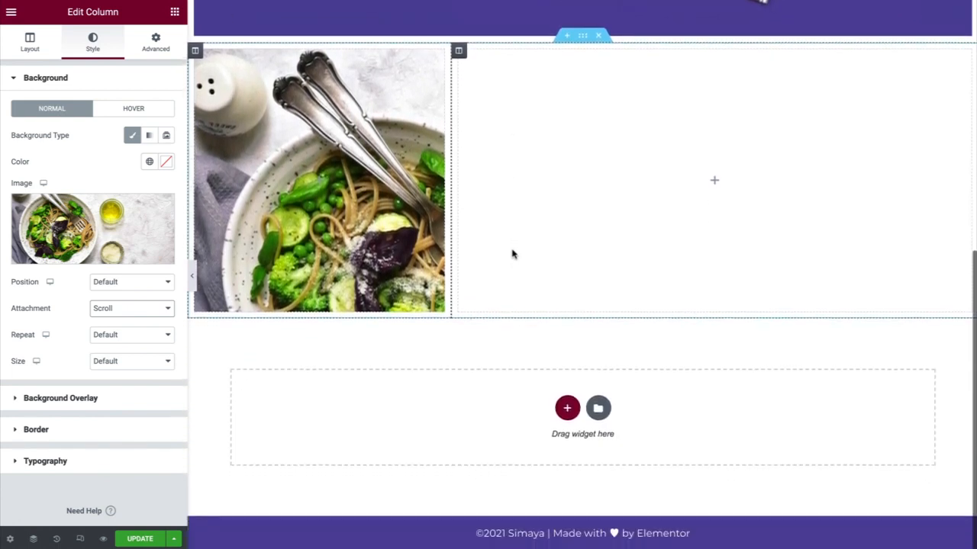
Set the column background image's attachment to Fixed, preview it on the page, and set its size to Cover
{"action": "left_click", "coordinate": [163, 309]}
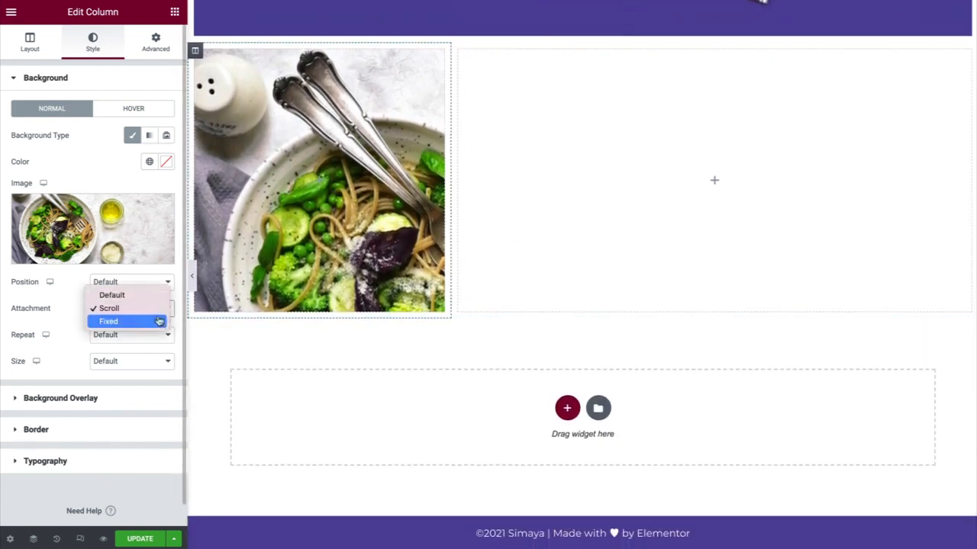
{"action": "left_click", "coordinate": [157, 322]}
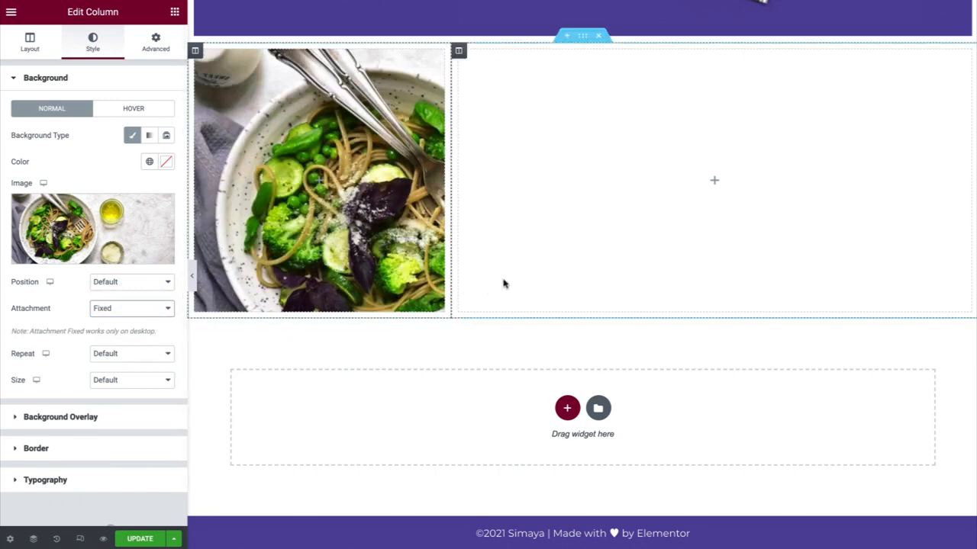
{"action": "scroll", "coordinate": [512, 279], "scroll_direction": "up", "scroll_amount": 3}
{"action": "scroll", "coordinate": [512, 280], "scroll_direction": "down", "scroll_amount": 3}
{"action": "left_click", "coordinate": [162, 381]}
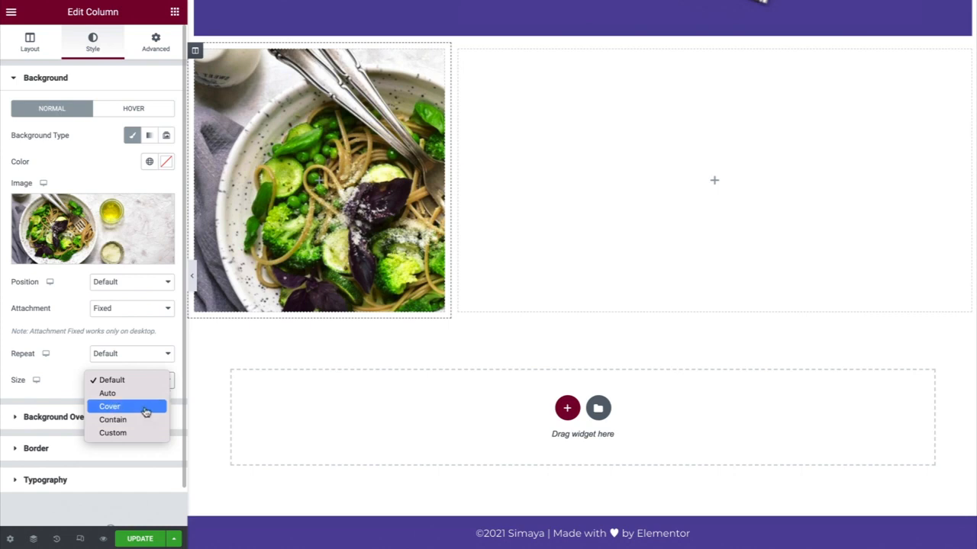
{"action": "left_click", "coordinate": [145, 409]}
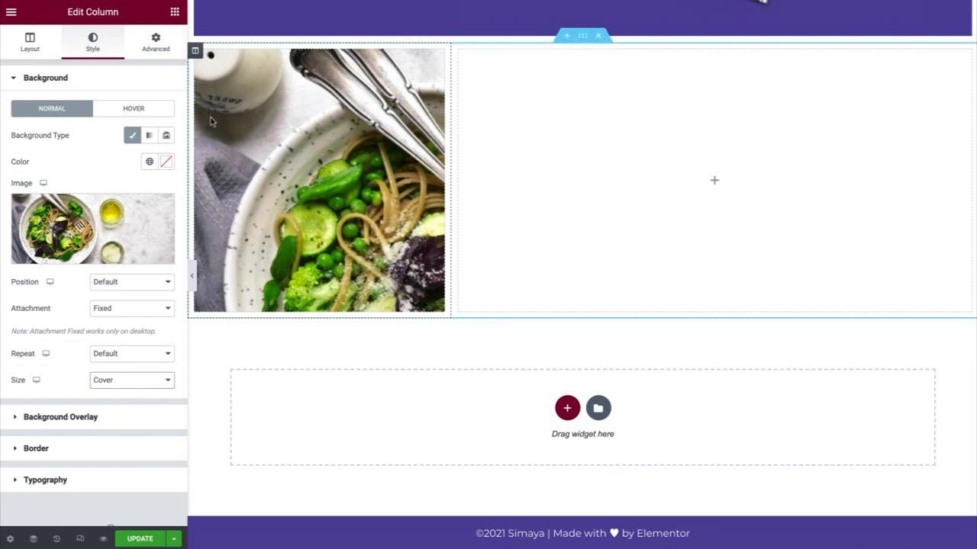
Add a Spacer widget to the pasta image column and set its space to 300 px
{"action": "left_click", "coordinate": [163, 51]}
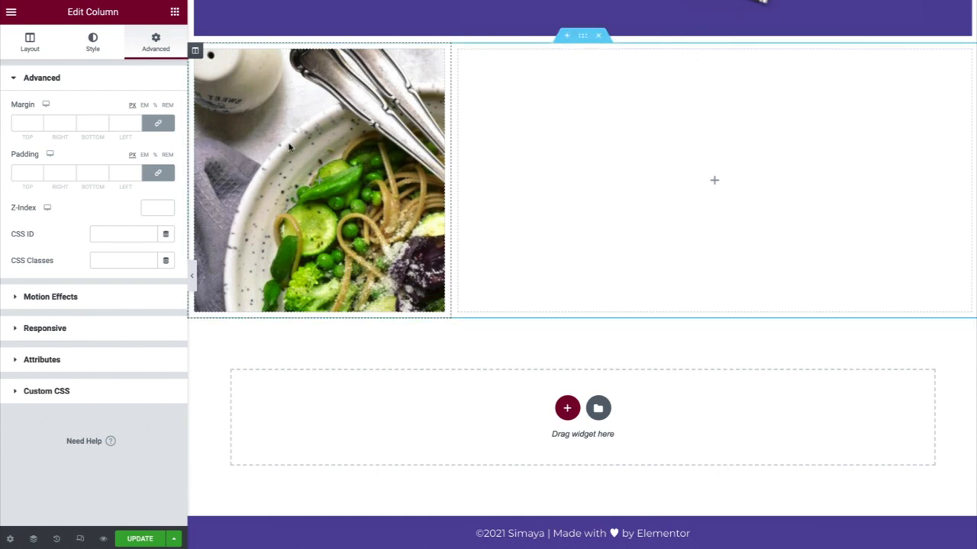
{"action": "left_click", "coordinate": [175, 12]}
{"action": "left_click_drag", "start_coordinate": [138, 314], "coordinate": [271, 212]}
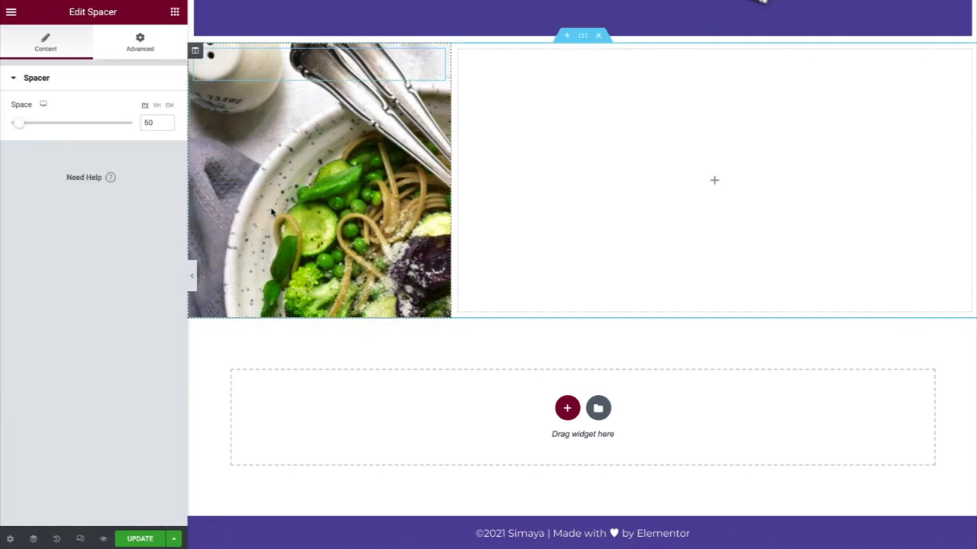
{"action": "double_click", "coordinate": [149, 122]}
{"action": "type", "text": "300"}
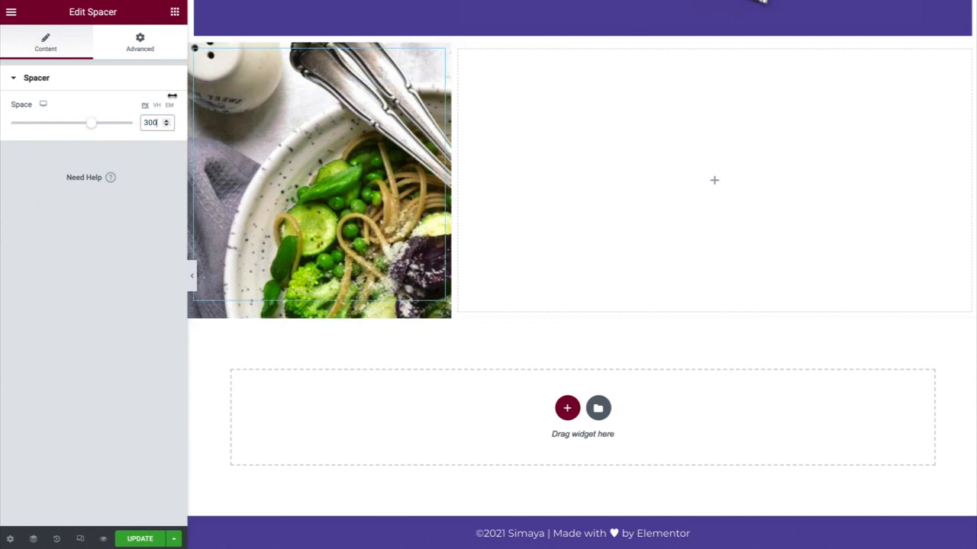
Try a 30 px margin on all sides of the pasta image column, and clear it again
{"action": "left_click", "coordinate": [196, 52]}
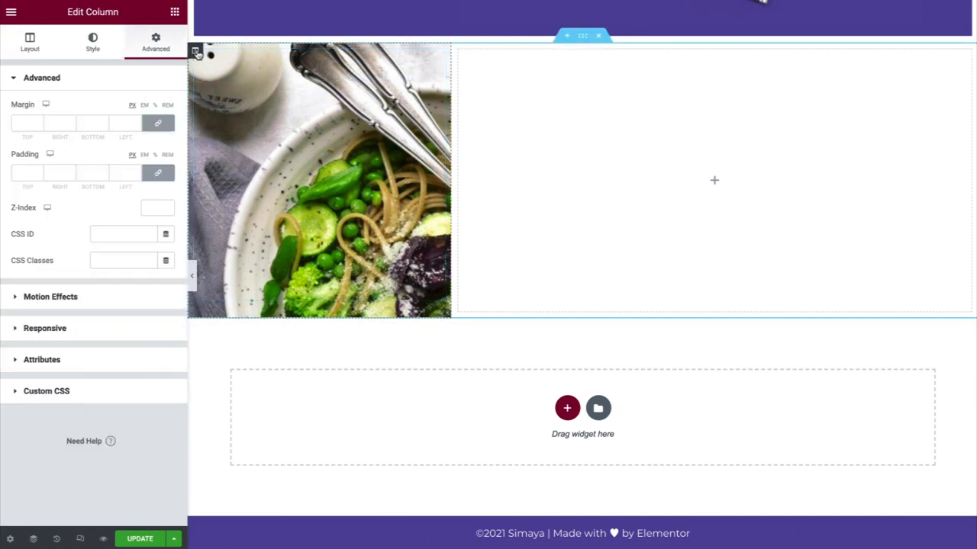
{"action": "left_click", "coordinate": [136, 121]}
{"action": "left_click", "coordinate": [136, 122]}
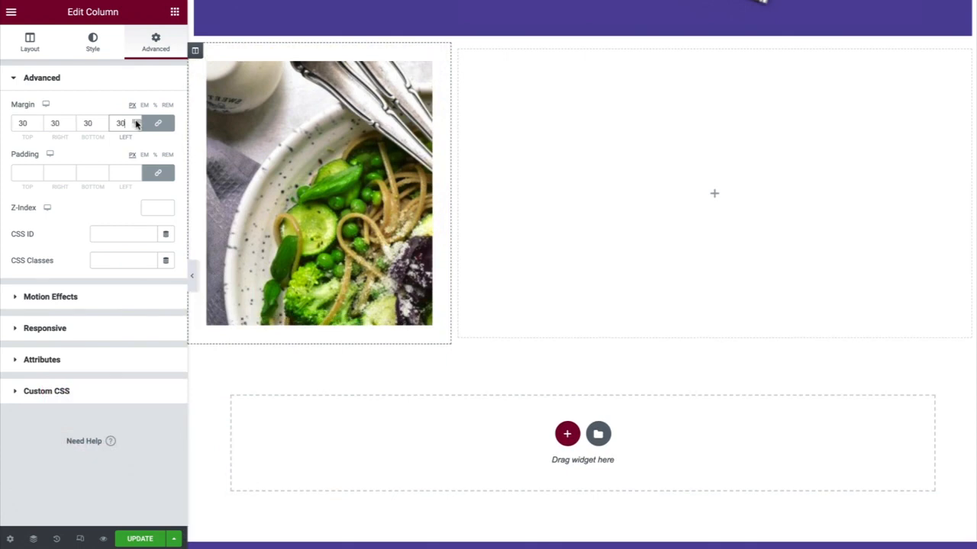
{"action": "key", "text": "BackSpace"}
{"action": "key", "text": "BackSpace"}
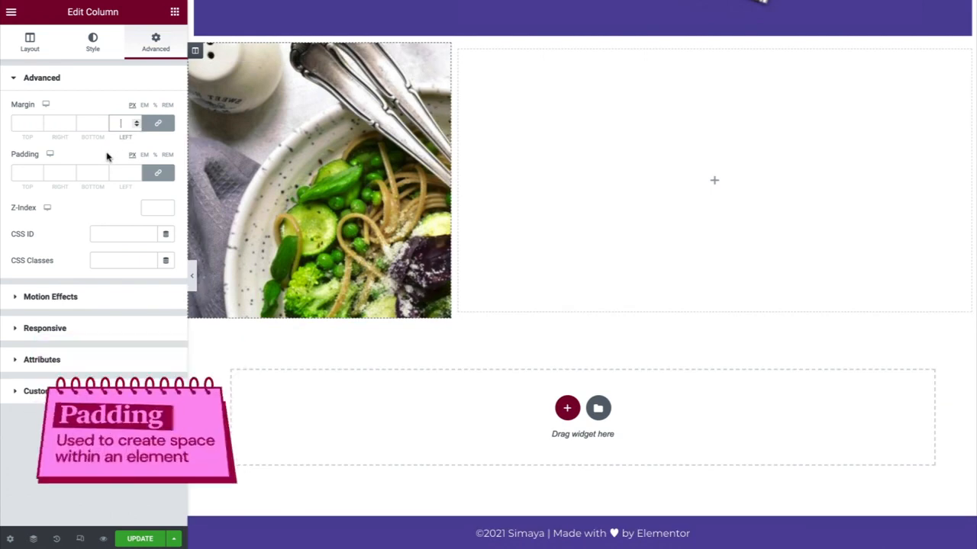
Try linked padding on all sides of the pasta image column, raising it to 56 px, and clear it again
{"action": "left_click", "coordinate": [125, 173]}
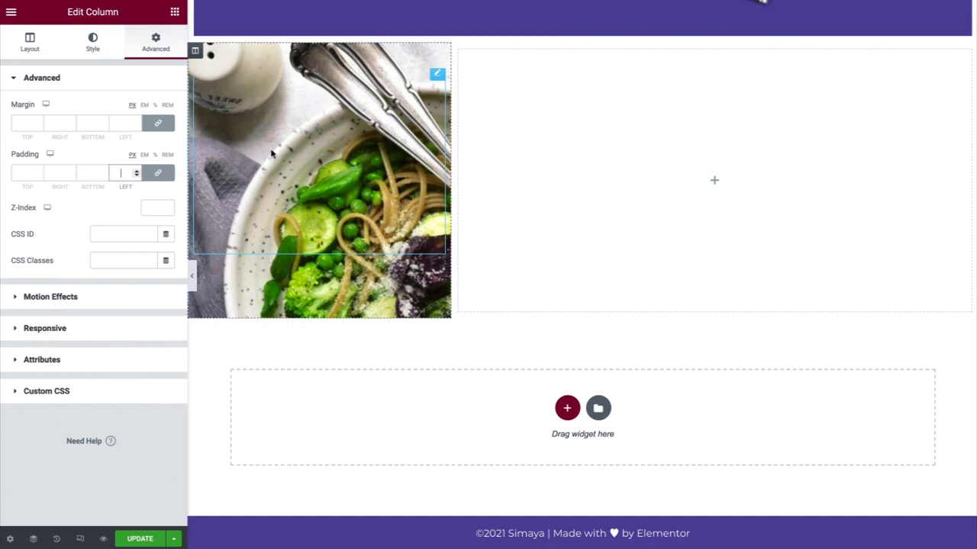
{"action": "type", "text": "20"}
{"action": "key", "text": "Up"}
{"action": "key", "text": "Up"}
{"action": "key", "text": "Up"}
{"action": "key", "text": "Up"}
{"action": "key", "text": "Up"}
{"action": "key", "text": "Up"}
{"action": "key", "text": "Up"}
{"action": "key", "text": "Up"}
{"action": "key", "text": "Up"}
{"action": "key", "text": "Up"}
{"action": "key", "text": "Up"}
{"action": "key", "text": "Up"}
{"action": "key", "text": "Up"}
{"action": "key", "text": "Up"}
{"action": "key", "text": "Up"}
{"action": "key", "text": "Up"}
{"action": "key", "text": "Up"}
{"action": "key", "text": "Up"}
{"action": "key", "text": "Up"}
{"action": "key", "text": "Up"}
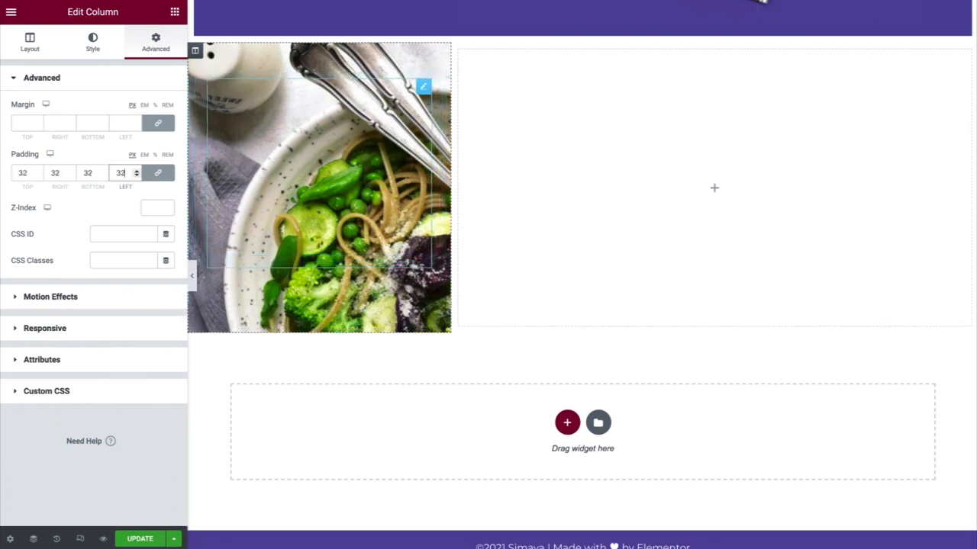
{"action": "key", "text": "Up"}
{"action": "key", "text": "Up"}
{"action": "key", "text": "Up"}
{"action": "key", "text": "Up"}
{"action": "key", "text": "Up"}
{"action": "key", "text": "Up"}
{"action": "key", "text": "Up"}
{"action": "key", "text": "Up"}
{"action": "key", "text": "Up"}
{"action": "key", "text": "Up"}
{"action": "key", "text": "Up"}
{"action": "key", "text": "Up"}
{"action": "key", "text": "Up"}
{"action": "key", "text": "Up"}
{"action": "key", "text": "Up"}
{"action": "key", "text": "Up"}
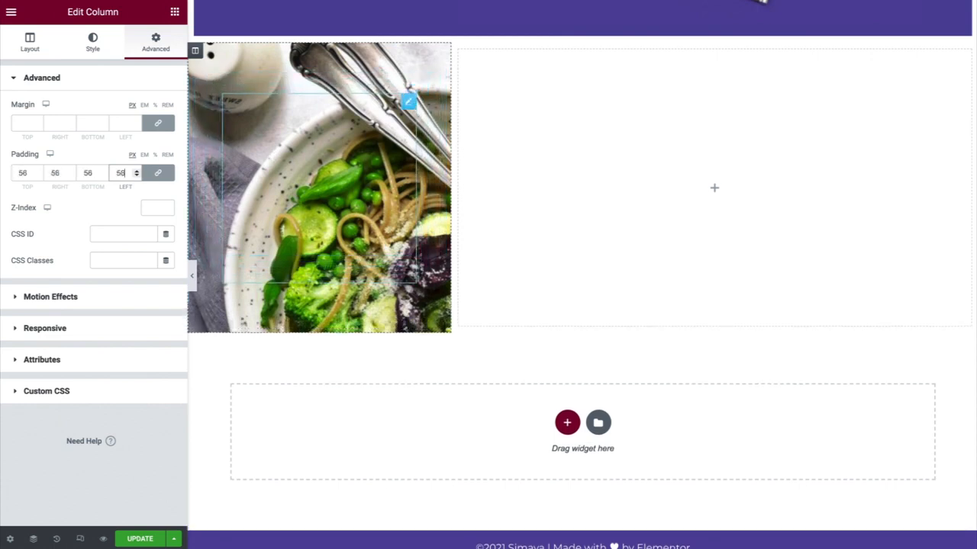
{"action": "key", "text": "BackSpace"}
{"action": "key", "text": "BackSpace"}
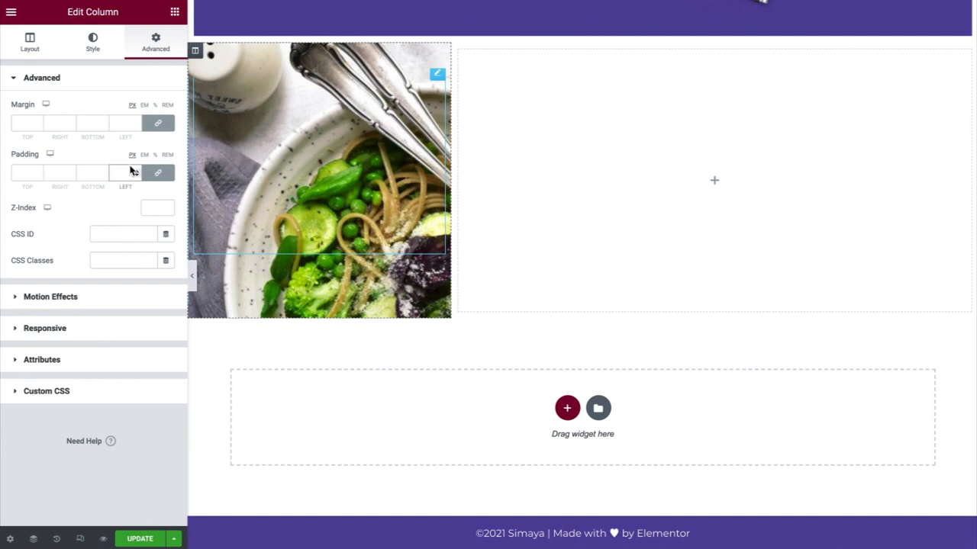
Set the pasta image column's margin to 10 px on all sides
{"action": "left_click", "coordinate": [125, 124]}
{"action": "type", "text": "10"}
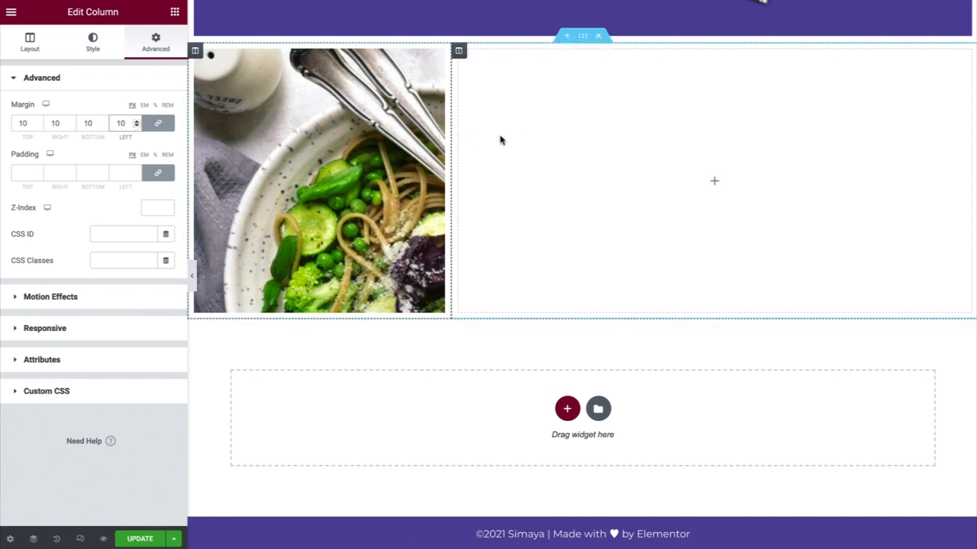
Add a Heading widget to the wide empty column with the title "· FRESH & BIO ·" and HTML tag H3
{"action": "left_click", "coordinate": [174, 18]}
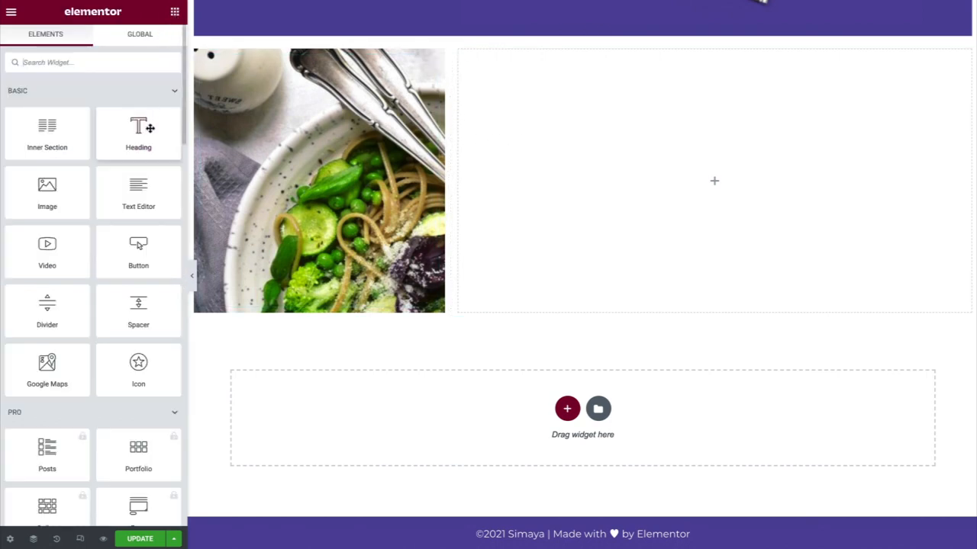
{"action": "left_click_drag", "start_coordinate": [148, 134], "coordinate": [589, 190]}
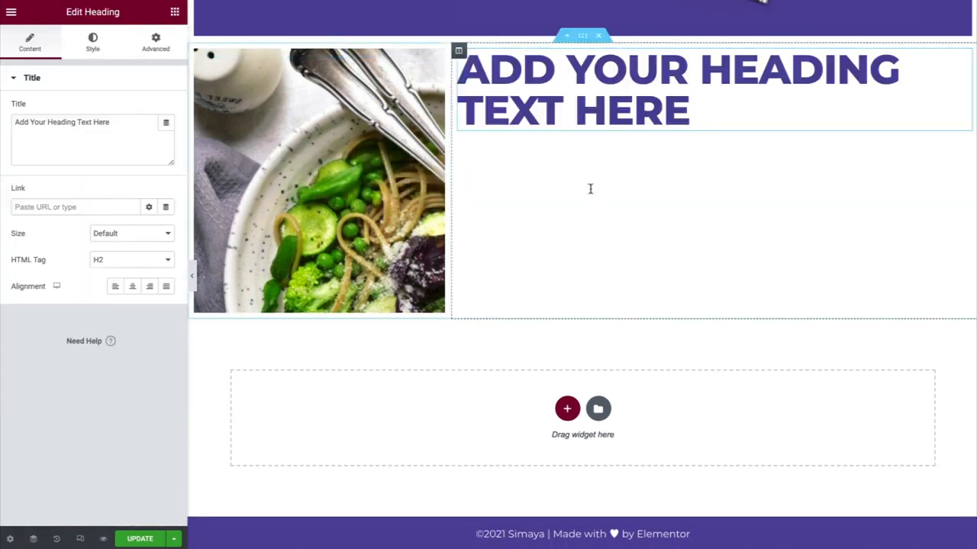
{"action": "triple_click", "coordinate": [113, 125]}
{"action": "type", "text": "· FRESH & BIO ·"}
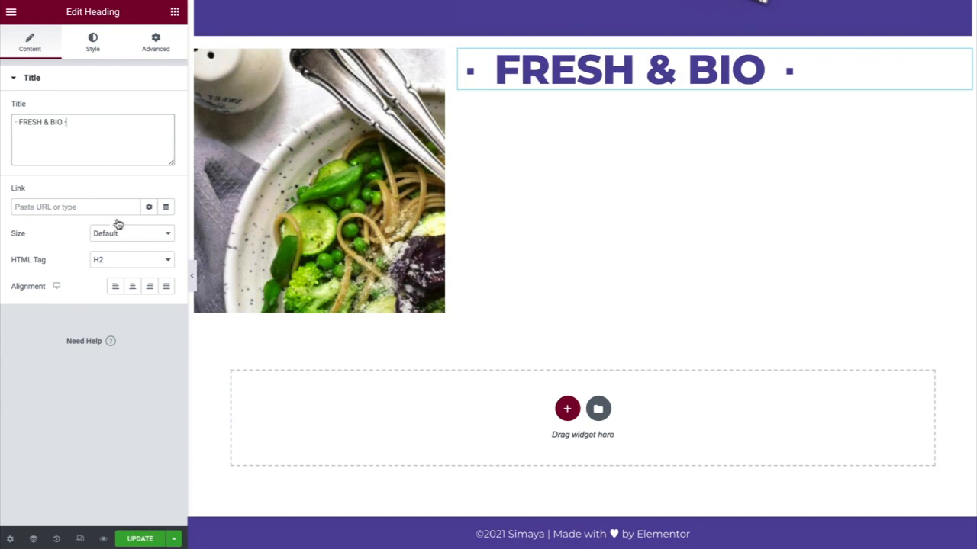
{"action": "left_click", "coordinate": [127, 259]}
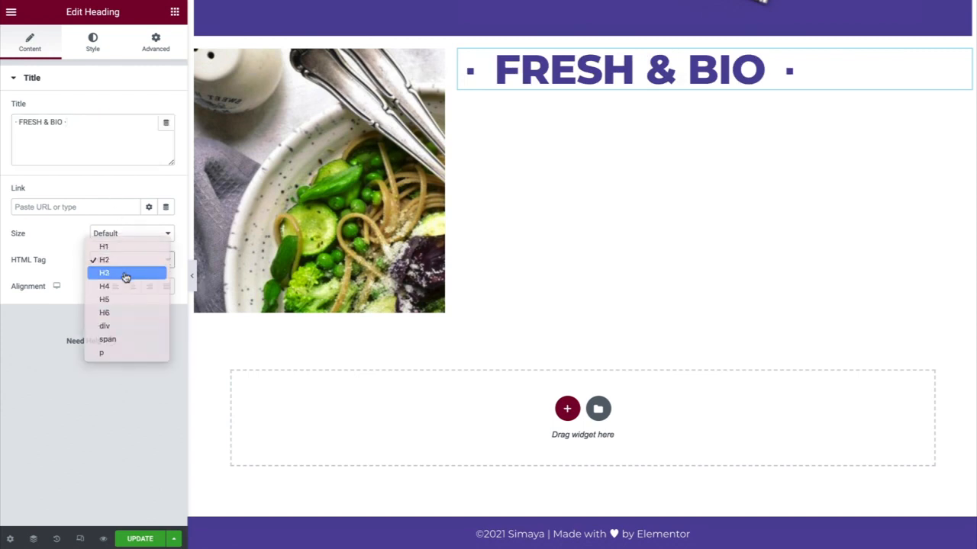
{"action": "left_click", "coordinate": [126, 274]}
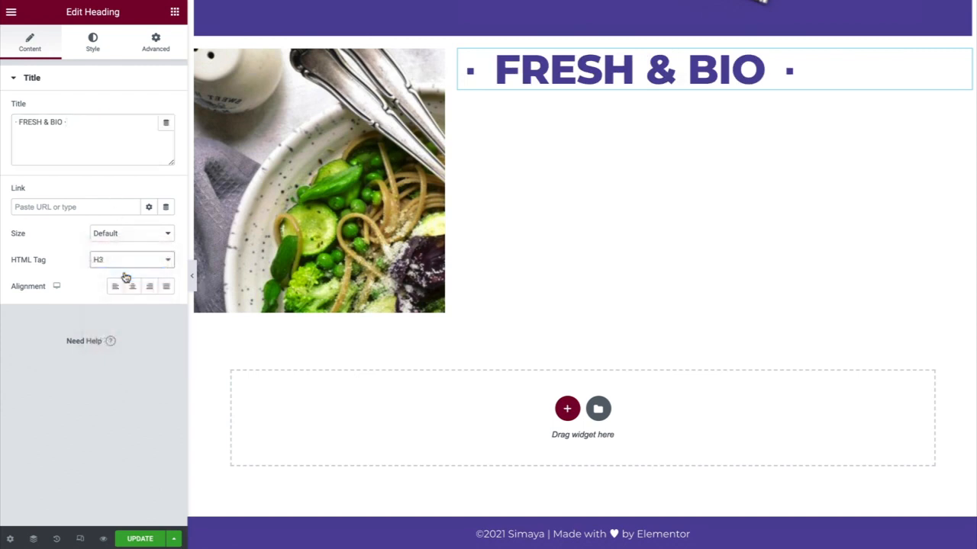
Apply the Secondary global font to the "· FRESH & BIO ·" heading
{"action": "left_click", "coordinate": [94, 54]}
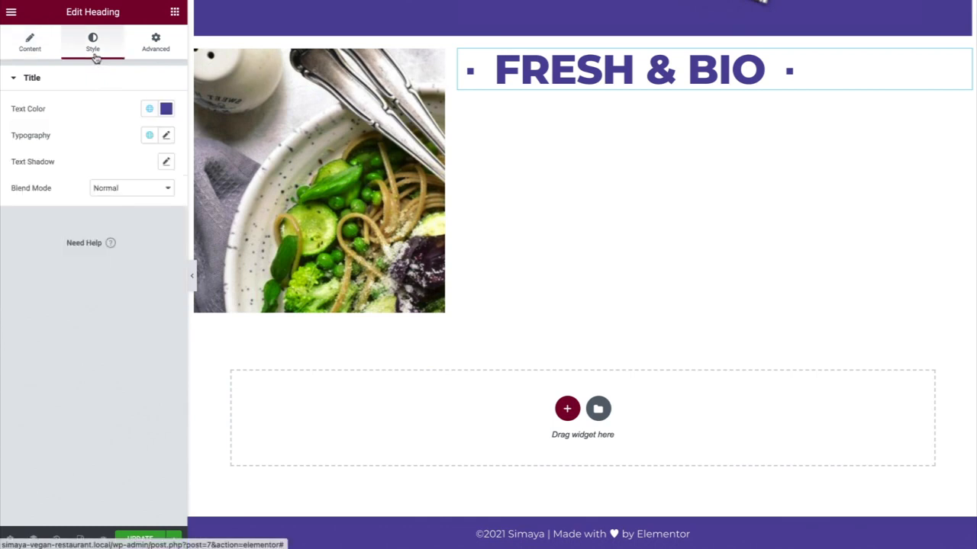
{"action": "left_click", "coordinate": [149, 136]}
{"action": "left_click", "coordinate": [131, 237]}
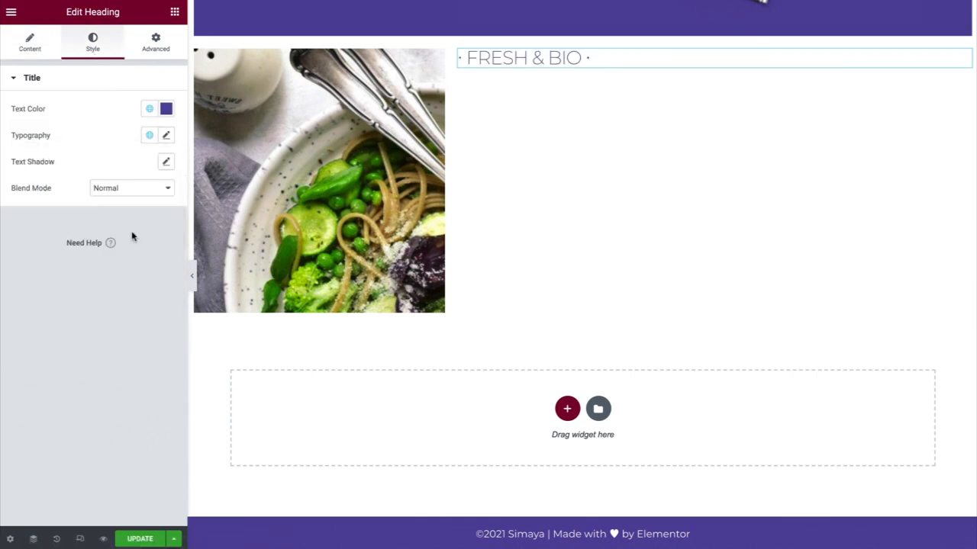
Add a second Heading widget below "· FRESH & BIO ·" with the title "veganism is a joy"
{"action": "left_click", "coordinate": [175, 13]}
{"action": "left_click_drag", "start_coordinate": [140, 127], "coordinate": [534, 74]}
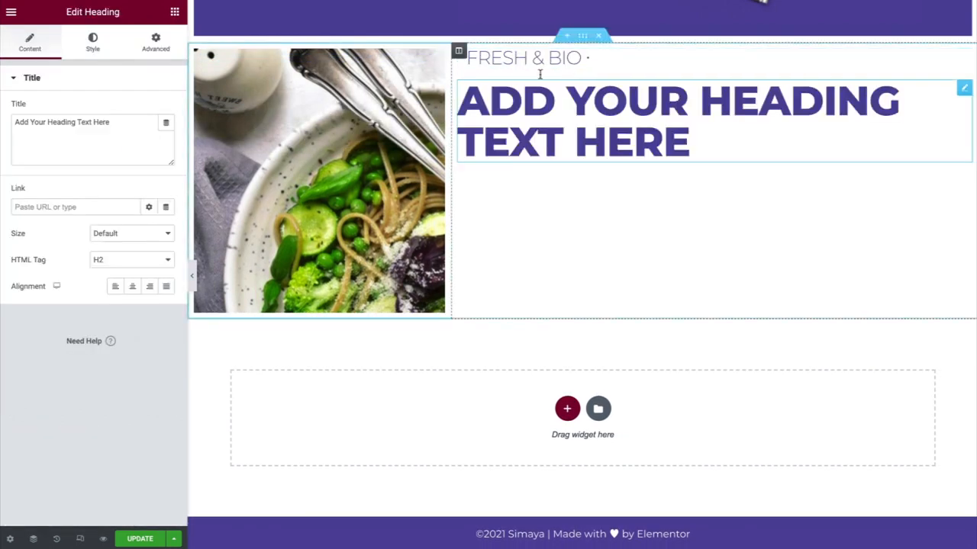
{"action": "triple_click", "coordinate": [119, 127]}
{"action": "type", "text": "veganism is a joy"}
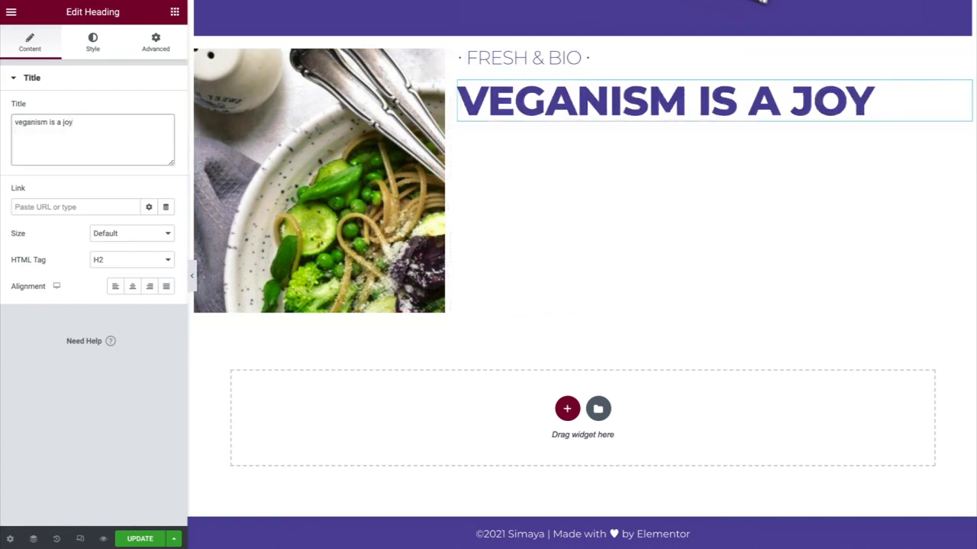
Set the "veganism is a joy" heading's font size to 40 px and letter spacing to -2
{"action": "left_click", "coordinate": [107, 48]}
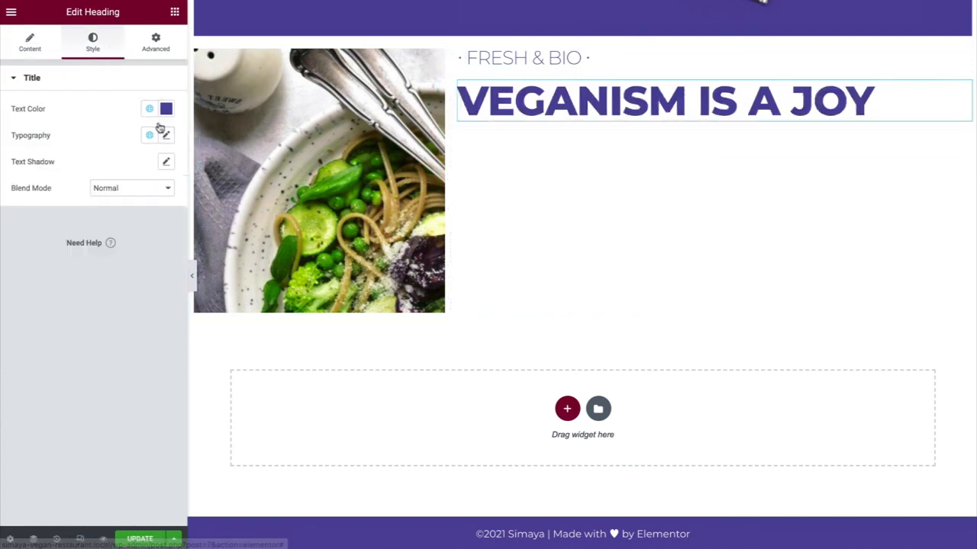
{"action": "left_click", "coordinate": [166, 135]}
{"action": "double_click", "coordinate": [139, 233]}
{"action": "type", "text": "40"}
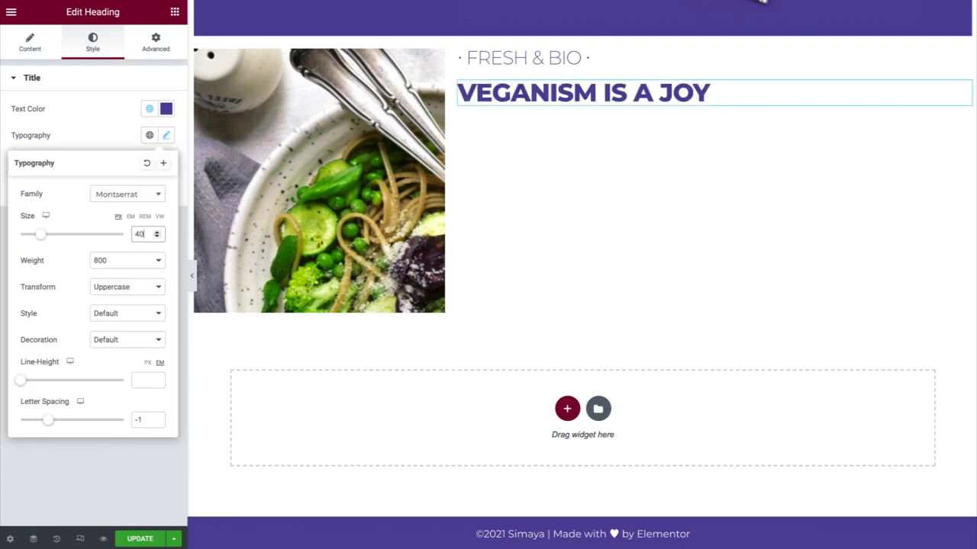
{"action": "left_click", "coordinate": [149, 416]}
{"action": "type", "text": "-2"}
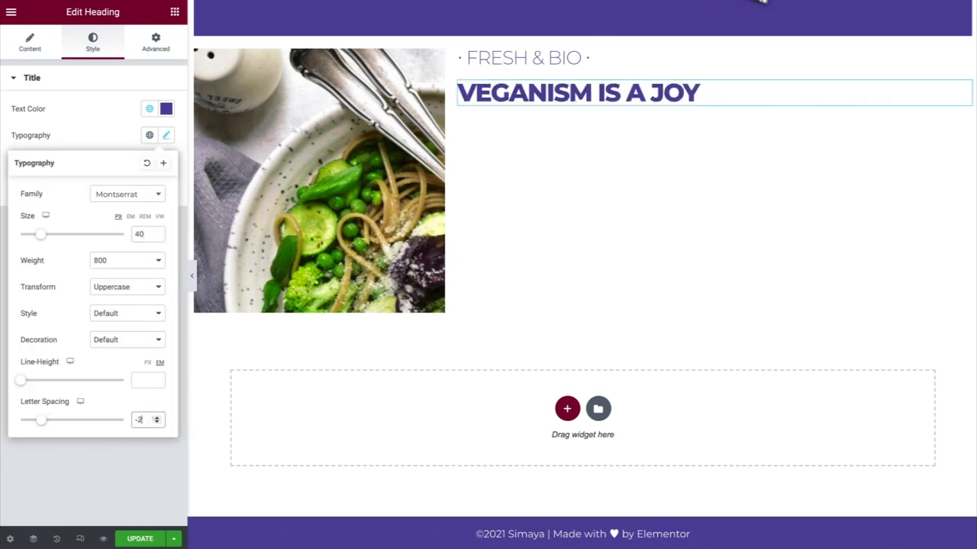
Save the heading's typography as a new global font named "Section Text" and select it for the heading
{"action": "left_click", "coordinate": [165, 166]}
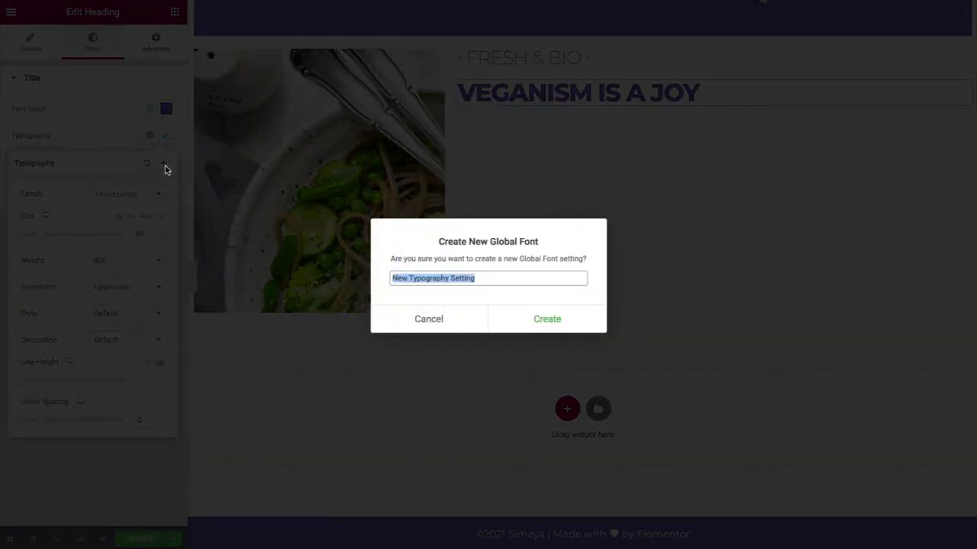
{"action": "type", "text": "Section Text"}
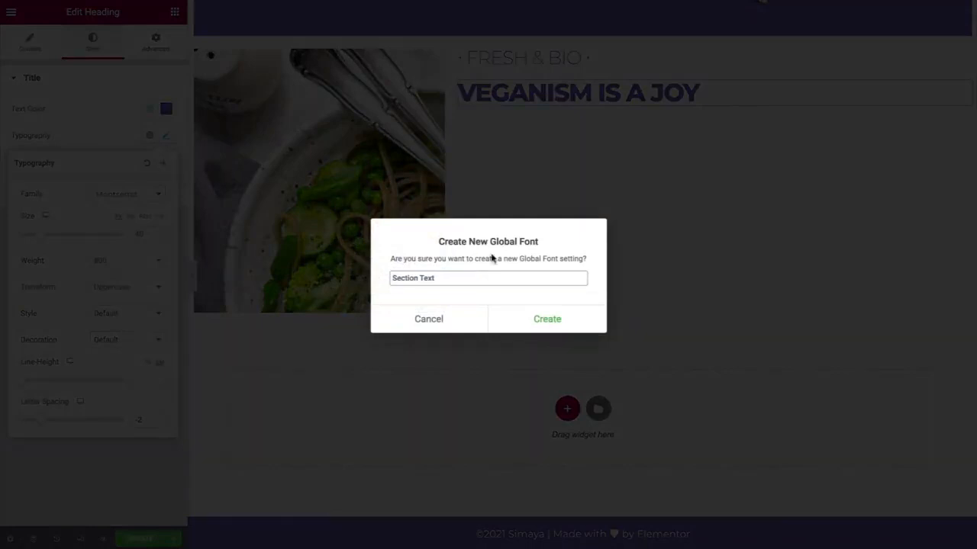
{"action": "left_click", "coordinate": [540, 320]}
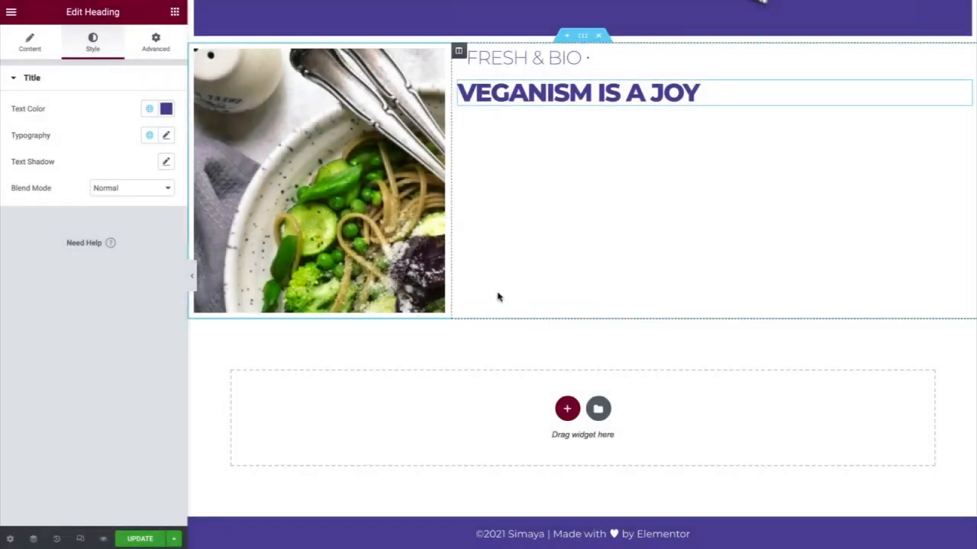
{"action": "left_click", "coordinate": [150, 135]}
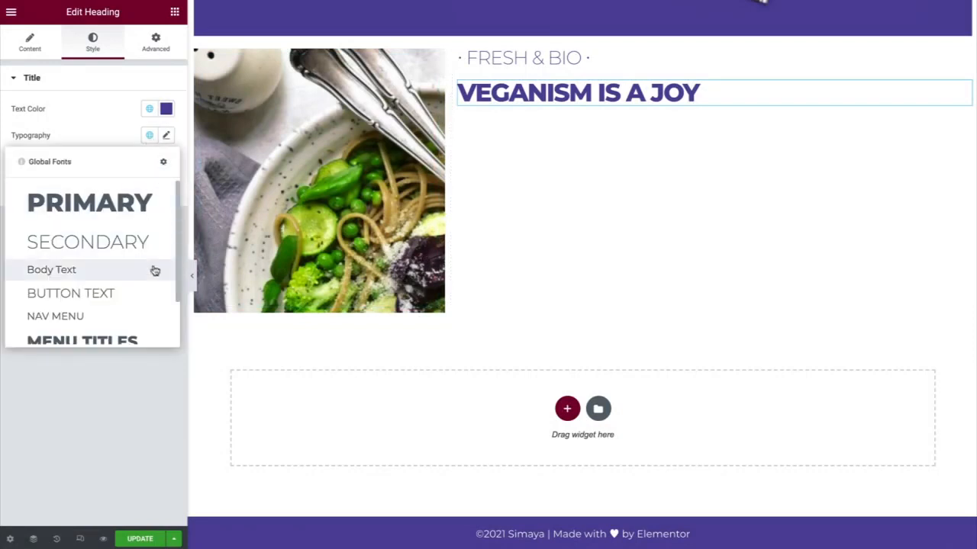
{"action": "scroll", "coordinate": [151, 329], "scroll_direction": "down", "scroll_amount": 1}
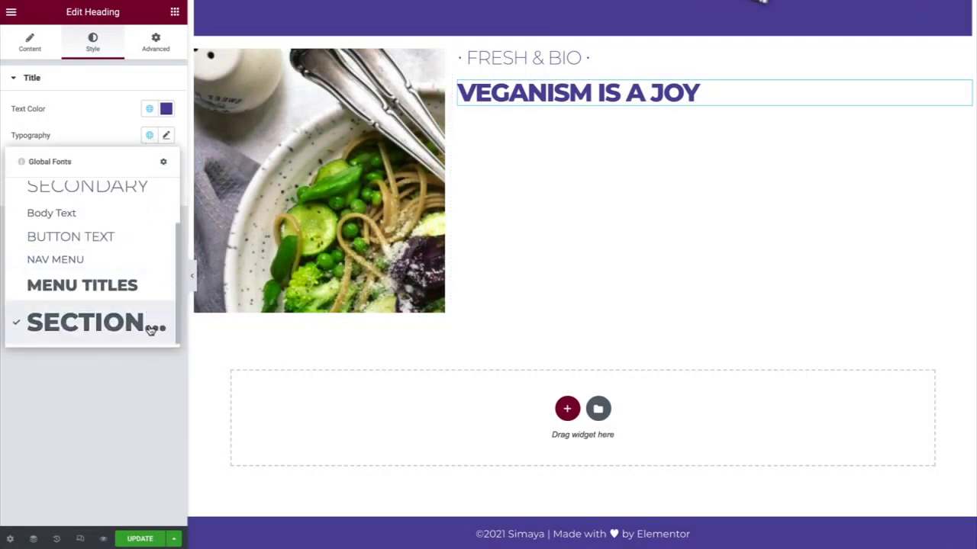
{"action": "left_click", "coordinate": [151, 329]}
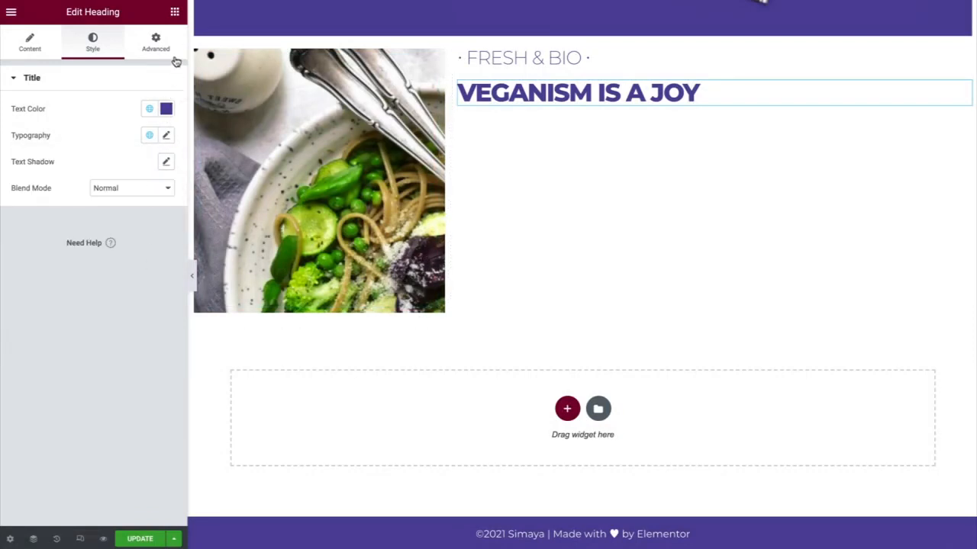
Add a Text Editor widget below the "veganism is a joy" heading and replace its placeholder with the copied Simaya vegan cuisine description
{"action": "left_click", "coordinate": [174, 13]}
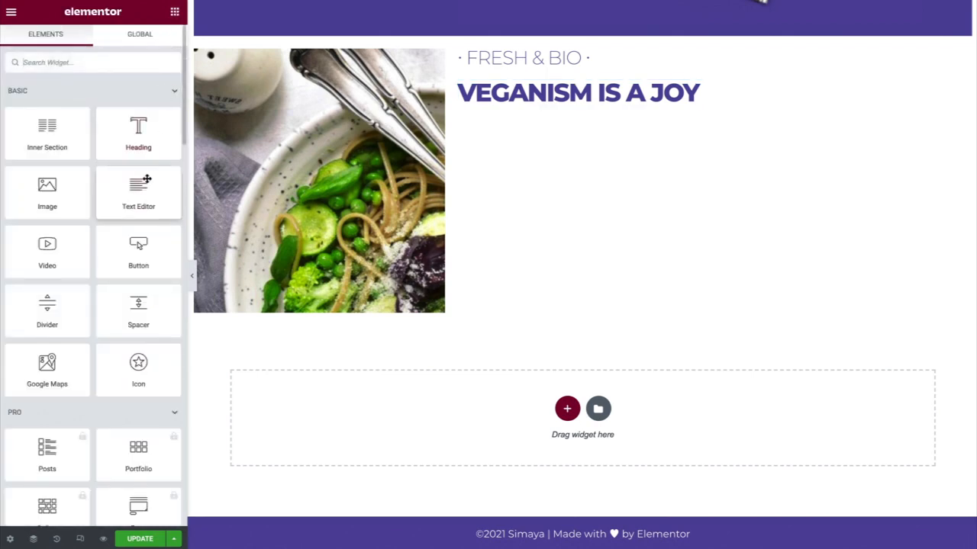
{"action": "left_click_drag", "start_coordinate": [144, 196], "coordinate": [596, 105]}
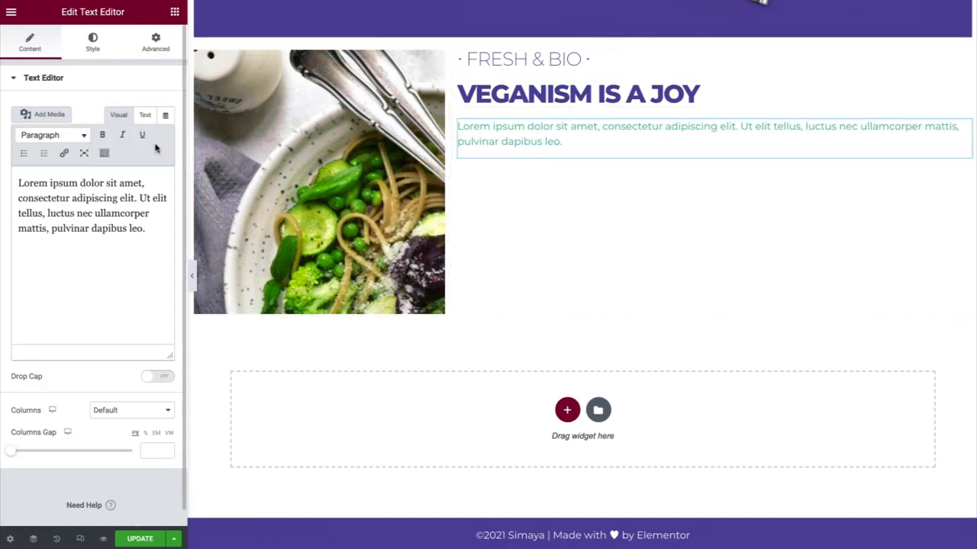
{"action": "left_click", "coordinate": [146, 183]}
{"action": "key", "text": "ctrl+a"}
{"action": "key", "text": "ctrl+v"}
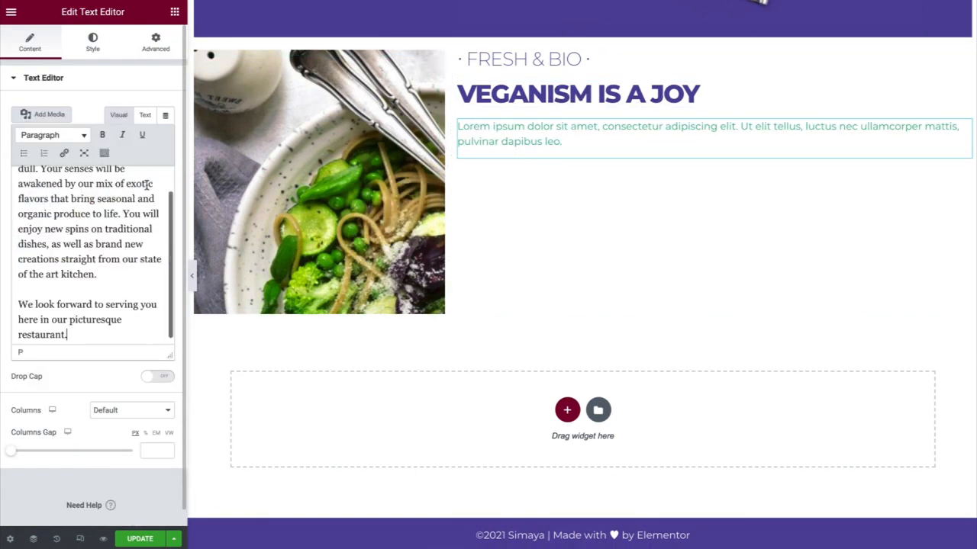
Set the description's text color to the global color Grape
{"action": "left_click", "coordinate": [109, 53]}
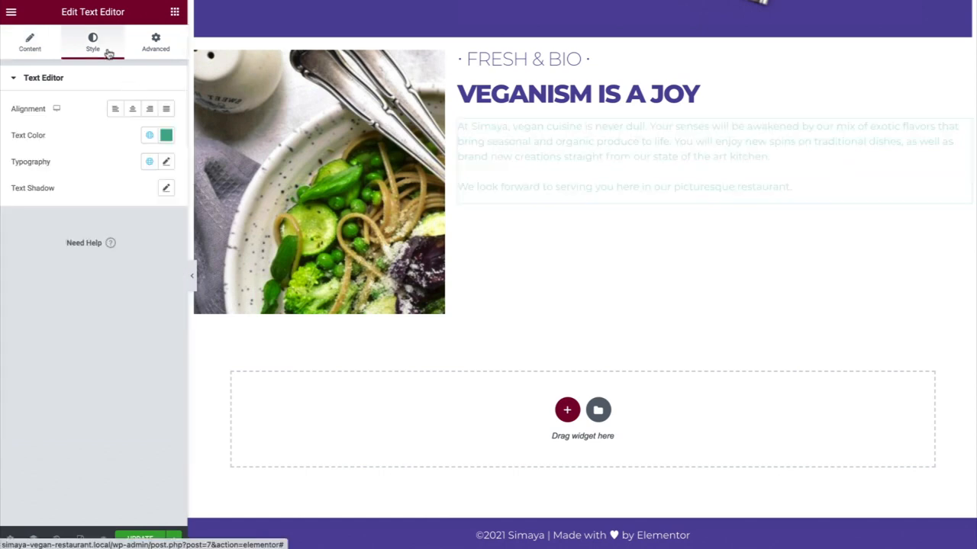
{"action": "left_click", "coordinate": [148, 135]}
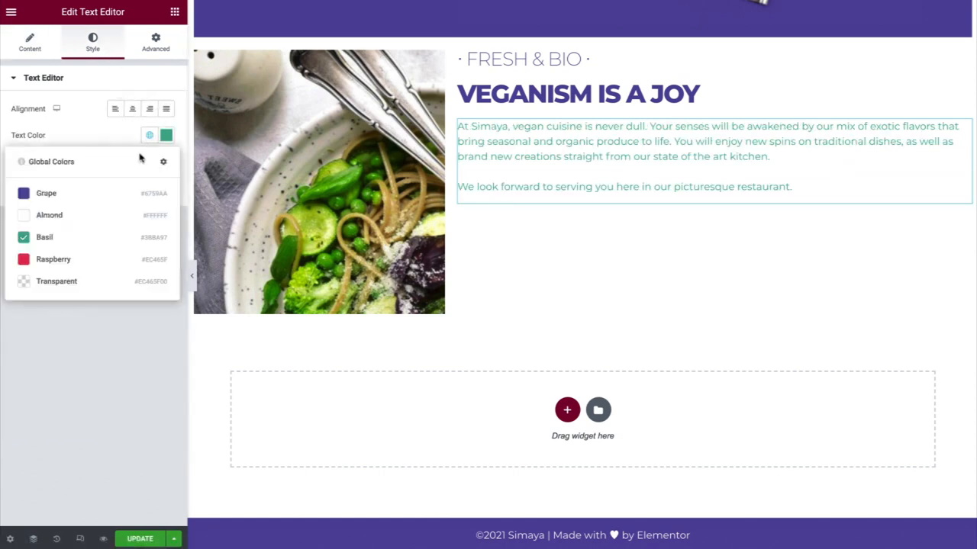
{"action": "left_click", "coordinate": [119, 195]}
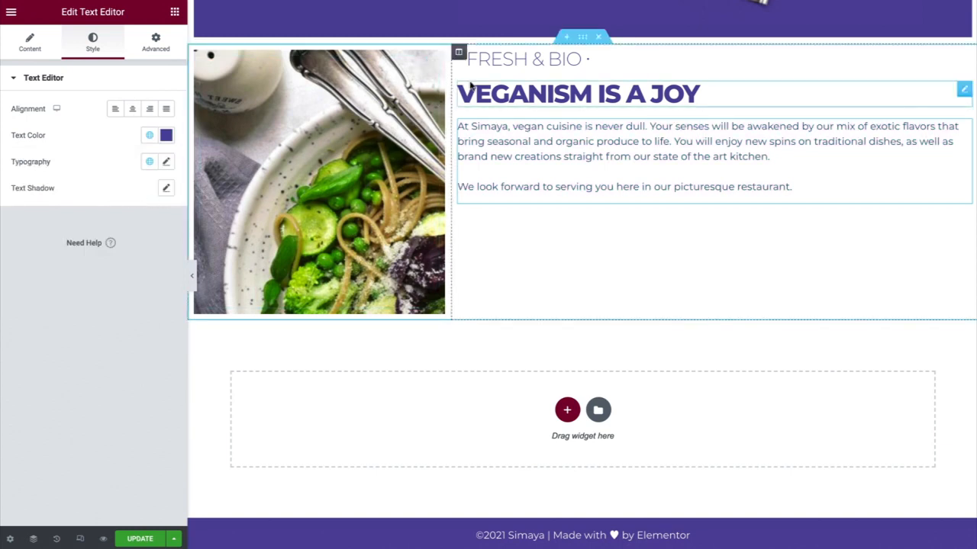
Align the text column's content vertically to the middle and set its padding to 10% on all sides
{"action": "left_click", "coordinate": [459, 52]}
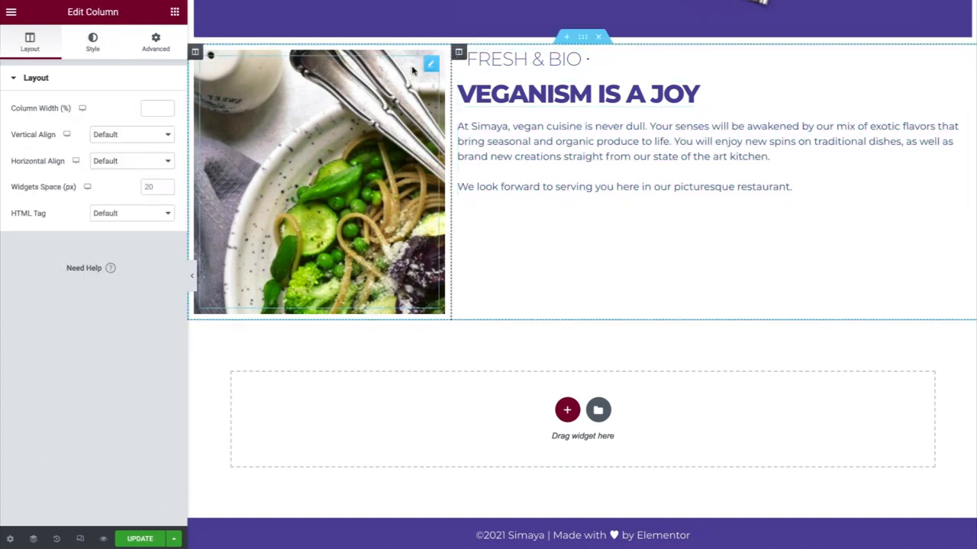
{"action": "left_click", "coordinate": [149, 134]}
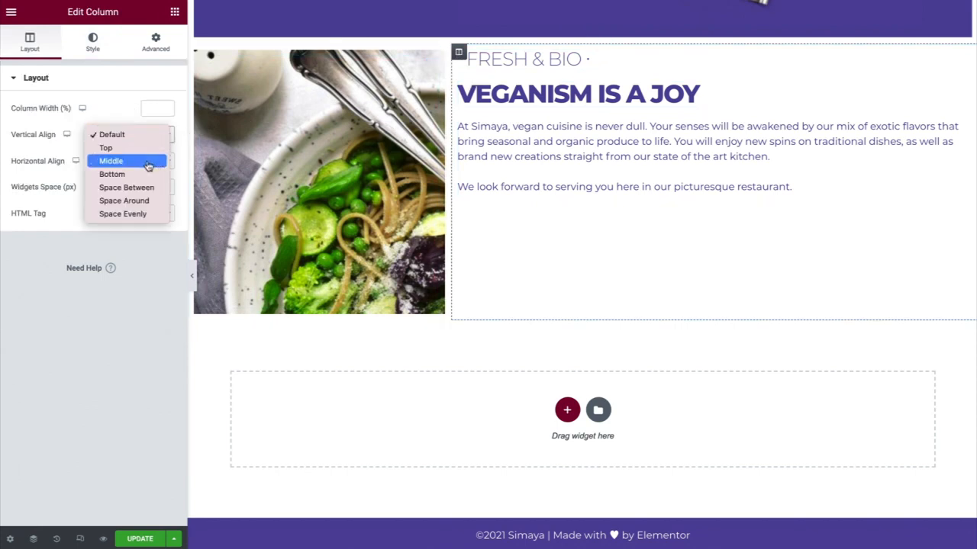
{"action": "left_click", "coordinate": [155, 159]}
{"action": "left_click", "coordinate": [157, 46]}
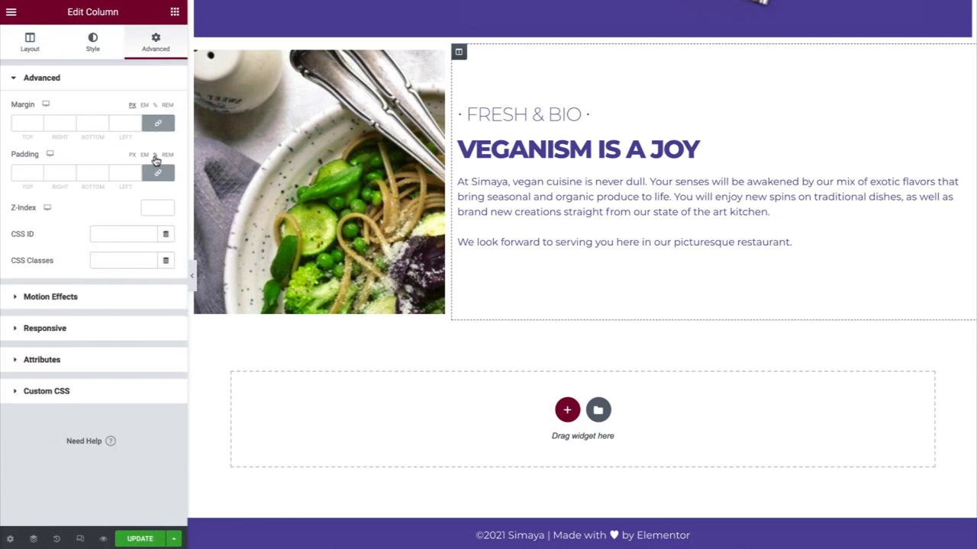
{"action": "left_click", "coordinate": [122, 173]}
{"action": "type", "text": "10"}
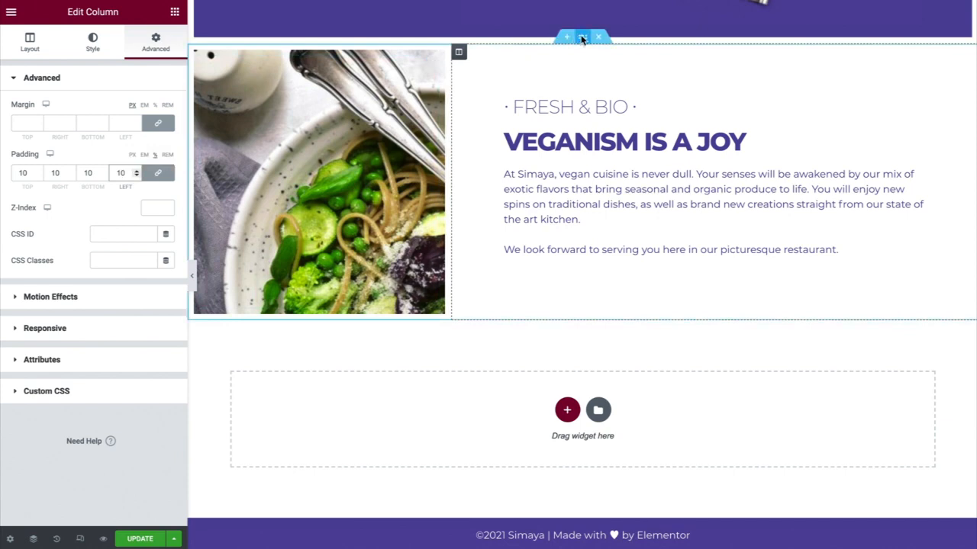
Duplicate the two-column "veganism is a joy" section
{"action": "right_click", "coordinate": [583, 38]}
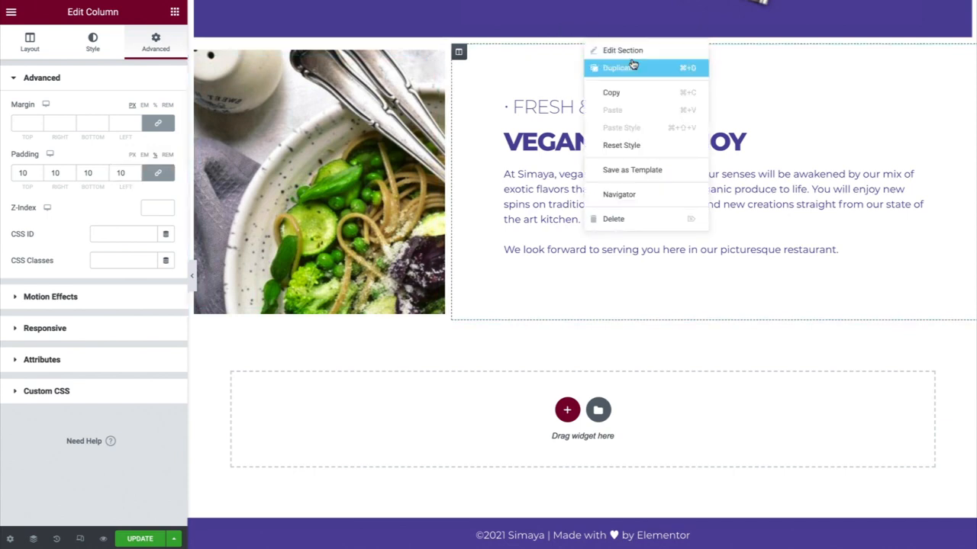
{"action": "left_click", "coordinate": [659, 71]}
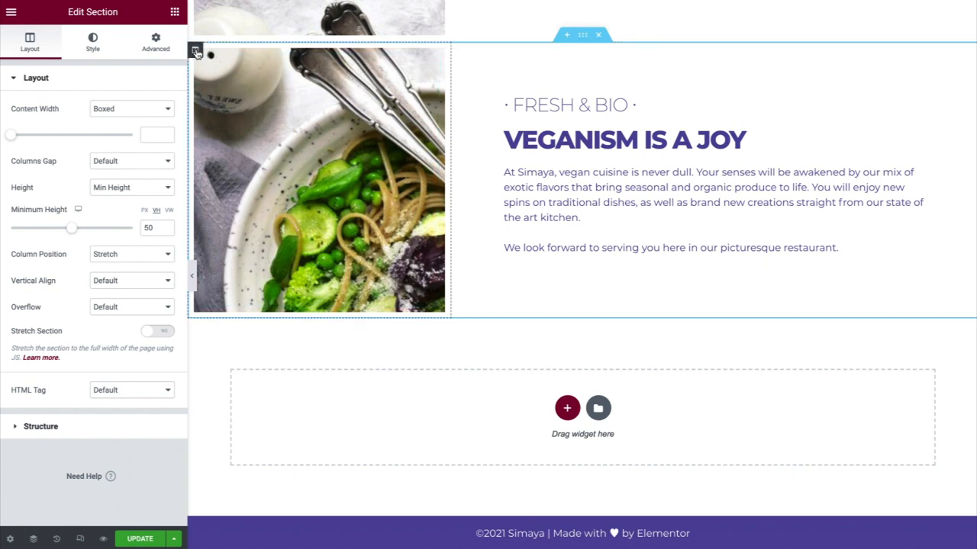
Add a new column after the image column in the duplicated section and move the text column in front of the image
{"action": "right_click", "coordinate": [197, 52]}
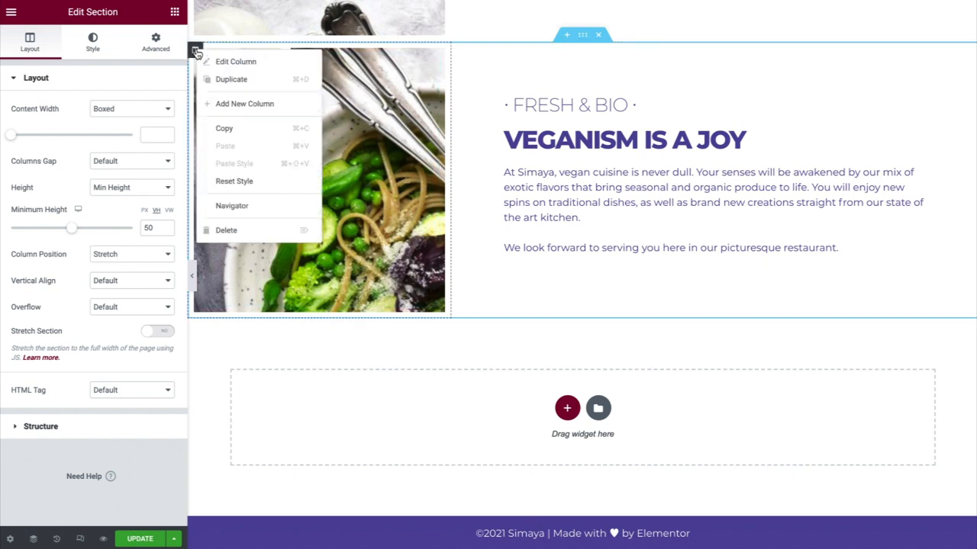
{"action": "left_click", "coordinate": [296, 106]}
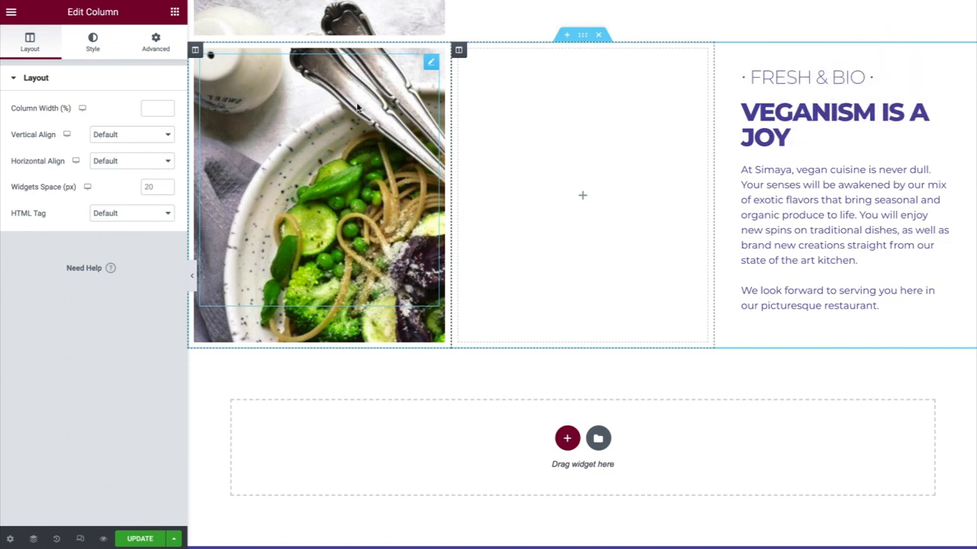
{"action": "left_click_drag", "start_coordinate": [722, 49], "coordinate": [225, 81]}
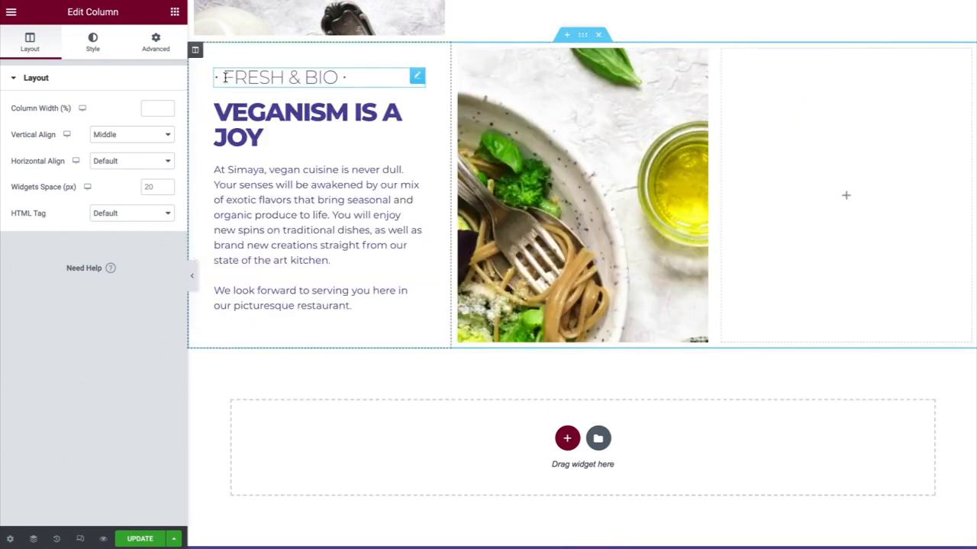
Delete the "Fresh & Bio" heading from the duplicated section and move the "veganism is a joy" heading into the empty third column
{"action": "right_click", "coordinate": [418, 79]}
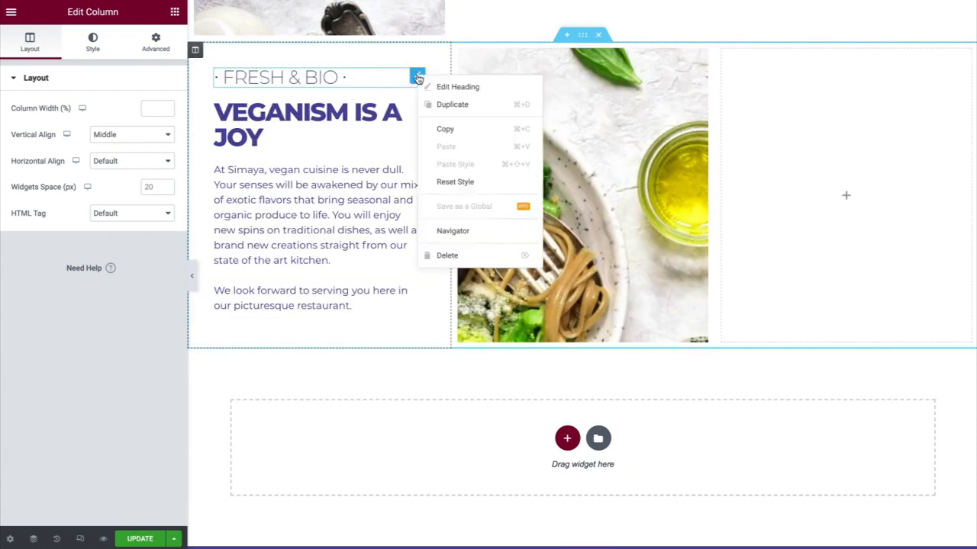
{"action": "left_click", "coordinate": [488, 259]}
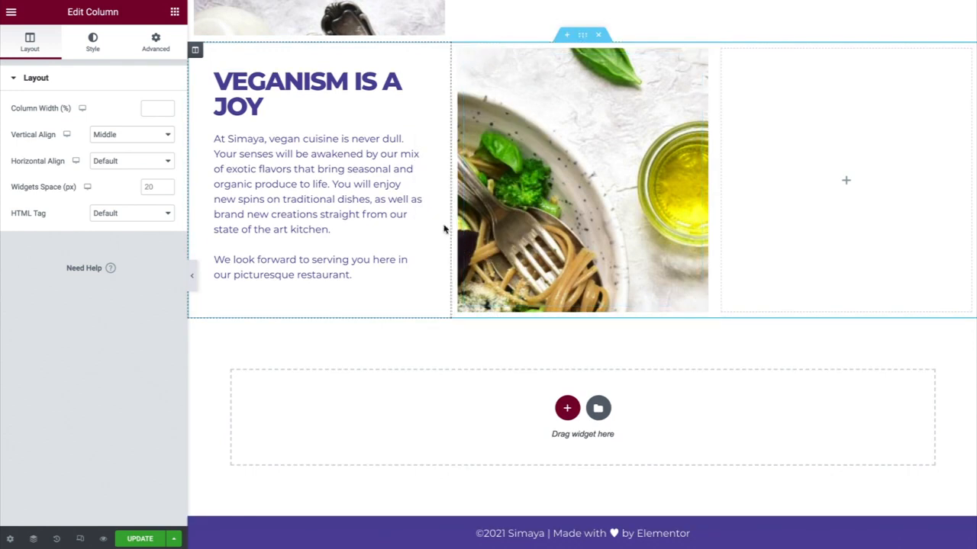
{"action": "left_click_drag", "start_coordinate": [415, 80], "coordinate": [782, 152]}
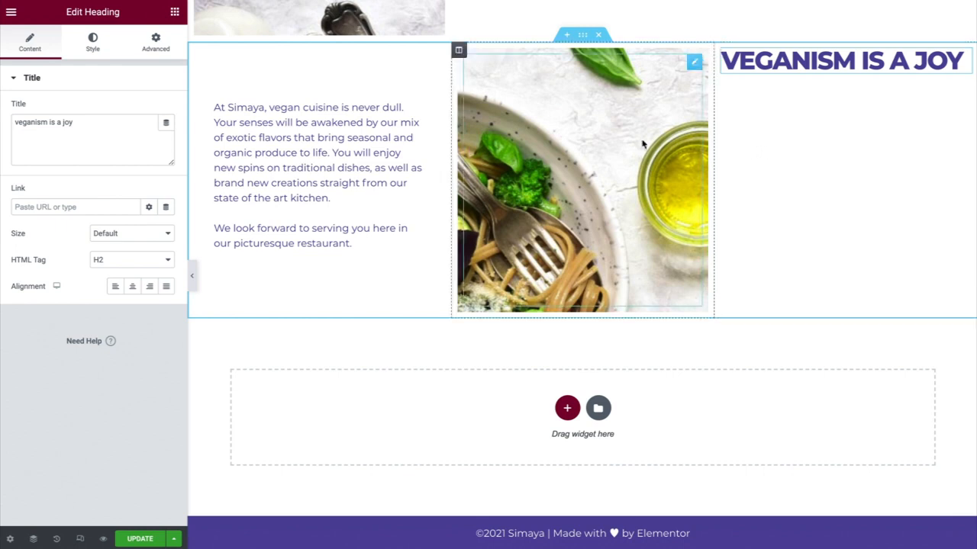
Replace the description with “People eat meat and think they will become as strong as an ox, forgetting that the ox eats grass.” – Pino Caruso –
{"action": "left_click", "coordinate": [417, 109]}
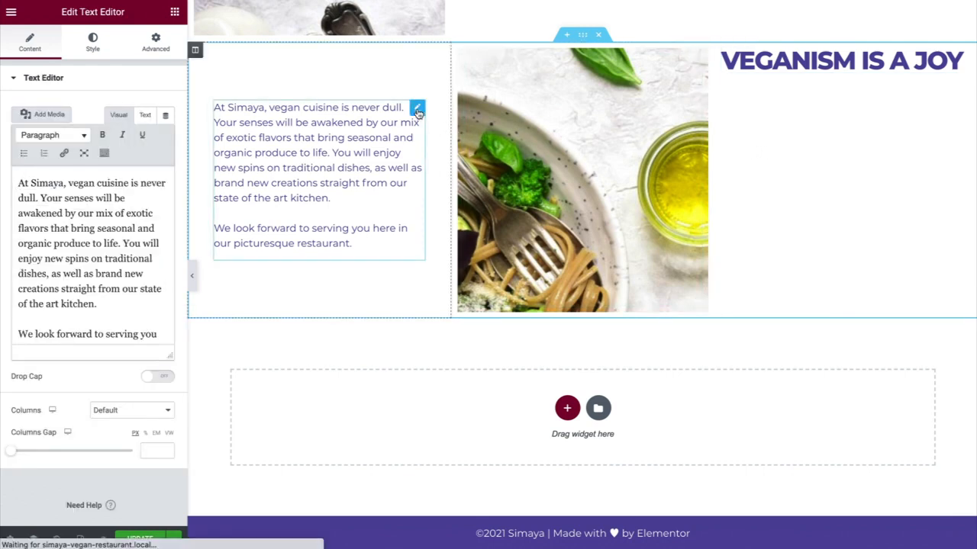
{"action": "left_click", "coordinate": [140, 183]}
{"action": "key", "text": "ctrl+a"}
{"action": "type", "text": "\"People eat meat and think they will become as strong as an ox, forgetting that the ox eats grass.\" – Pino Caruso –"}
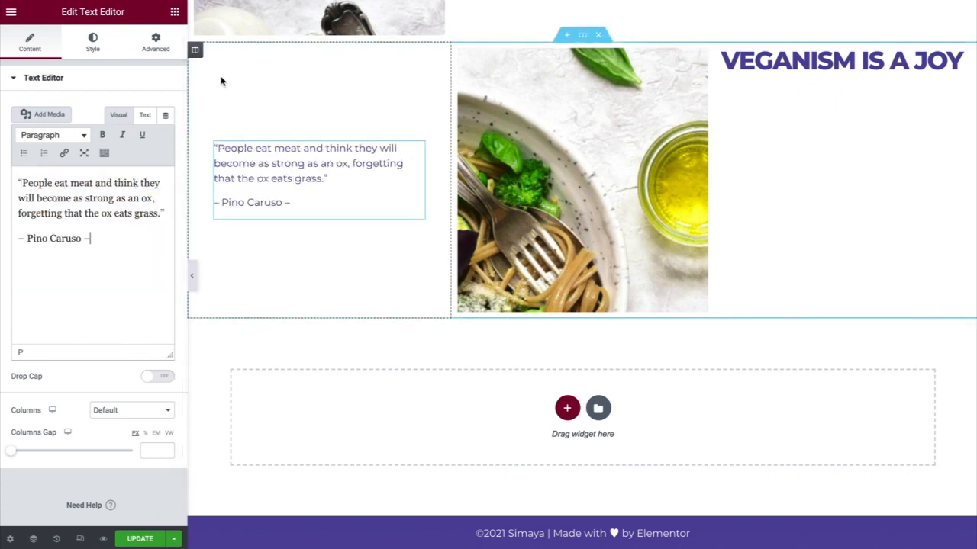
Set the quote column's padding to 20% on all sides
{"action": "left_click", "coordinate": [196, 52]}
{"action": "left_click", "coordinate": [157, 44]}
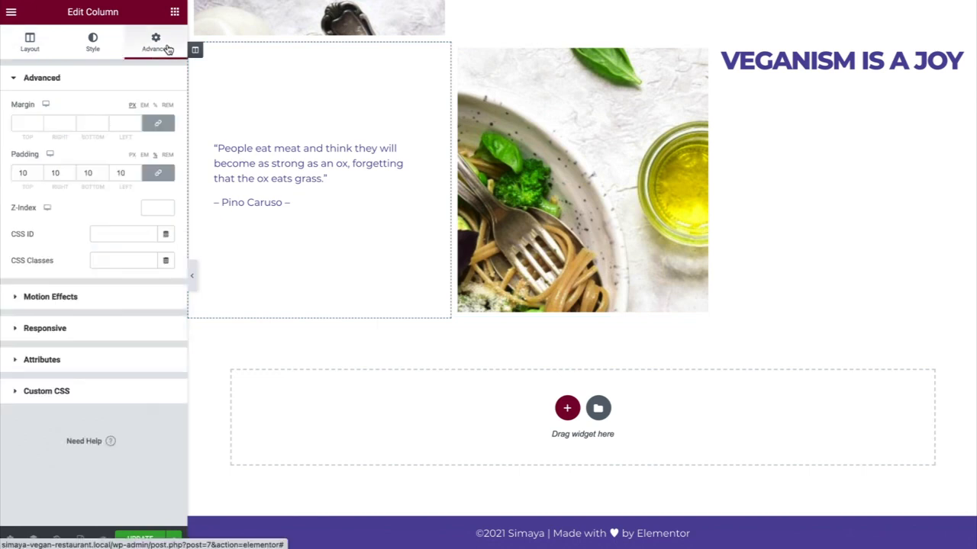
{"action": "double_click", "coordinate": [122, 173]}
{"action": "type", "text": "20"}
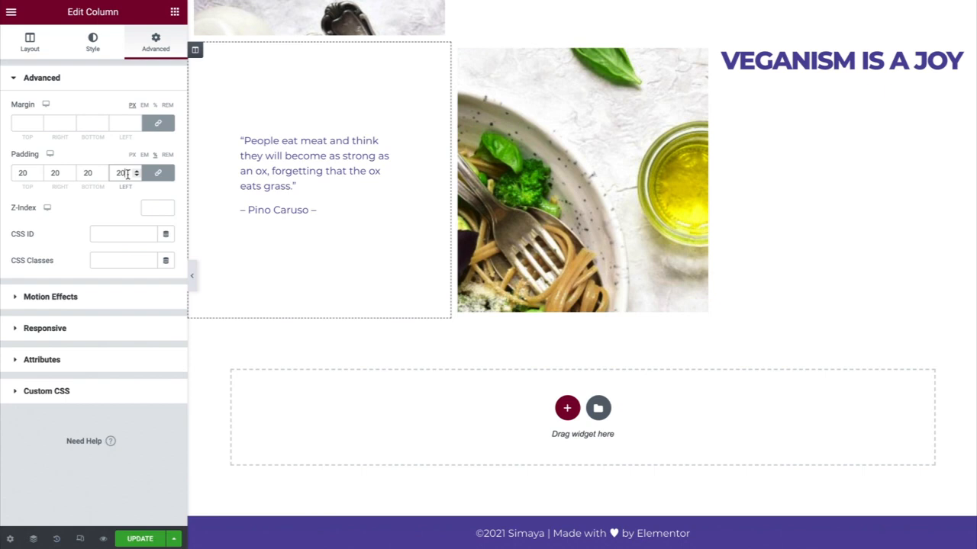
Change the middle column's background image to avo-eyes-scaled-1.jpg and set its position to Center Center
{"action": "left_click", "coordinate": [459, 51]}
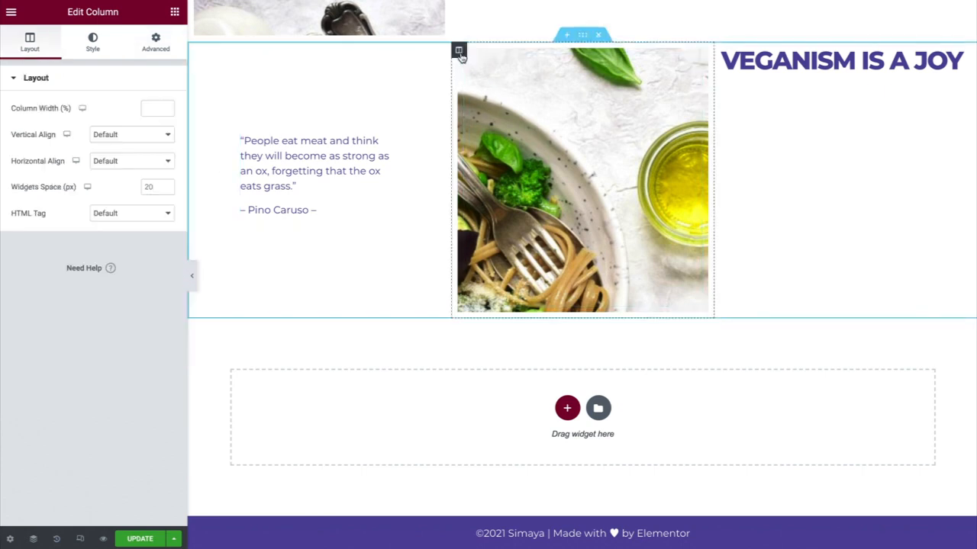
{"action": "left_click", "coordinate": [102, 45]}
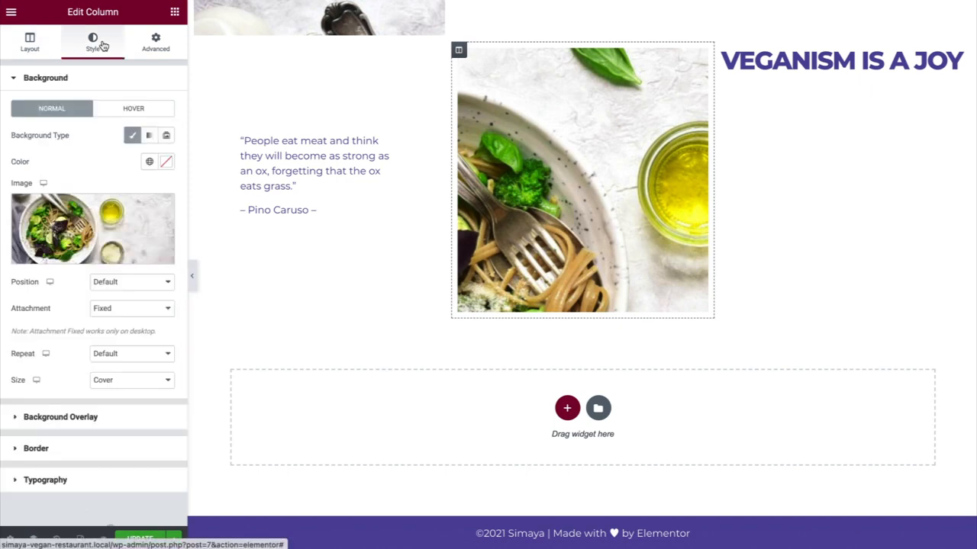
{"action": "left_click", "coordinate": [120, 217]}
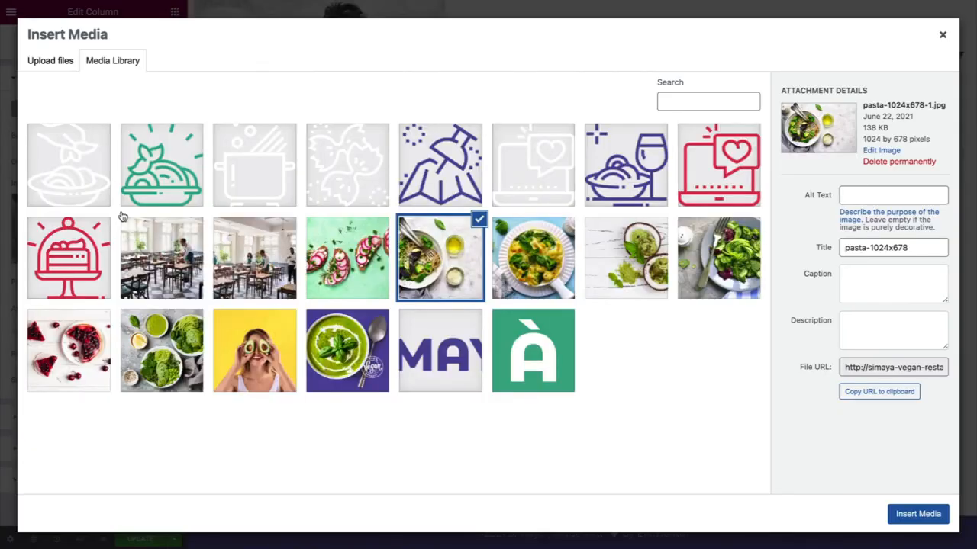
{"action": "left_click", "coordinate": [245, 330]}
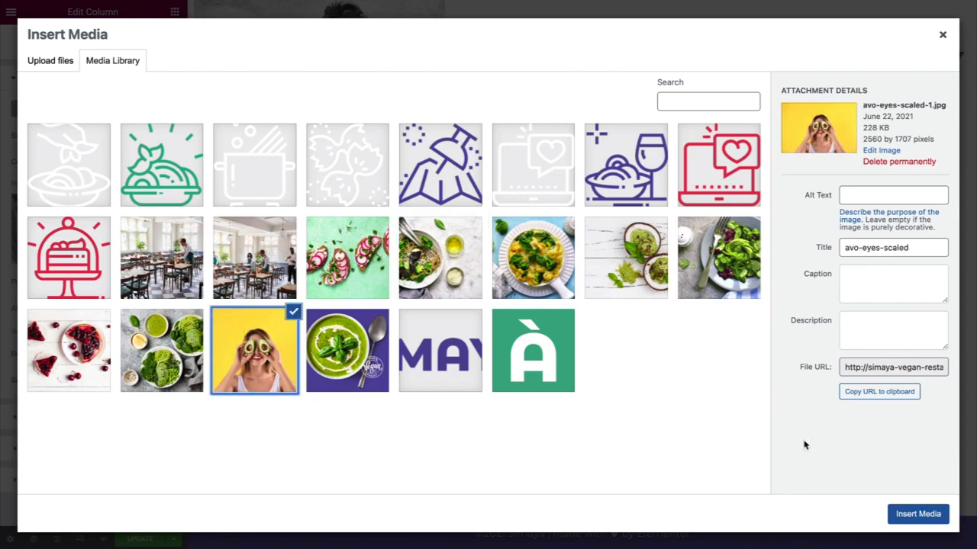
{"action": "left_click", "coordinate": [913, 519]}
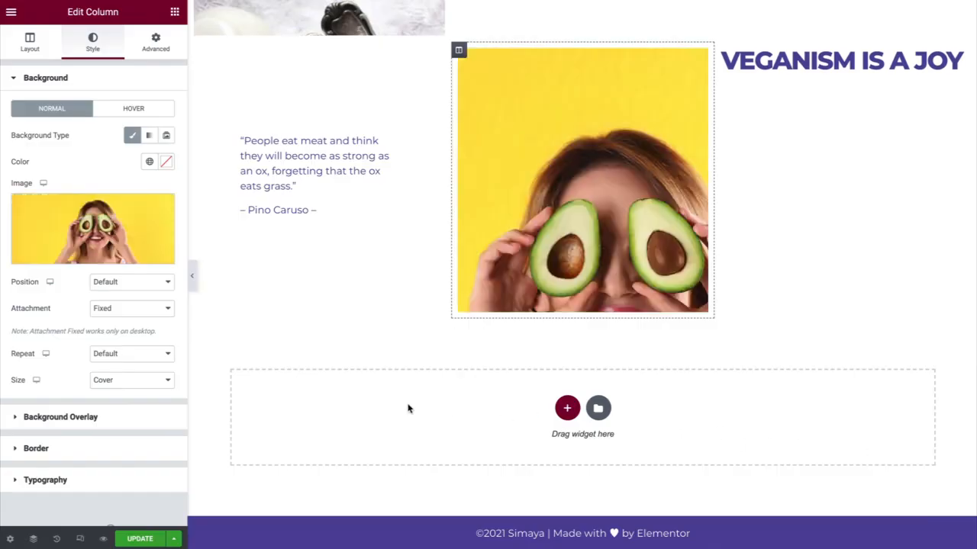
{"action": "left_click", "coordinate": [164, 282]}
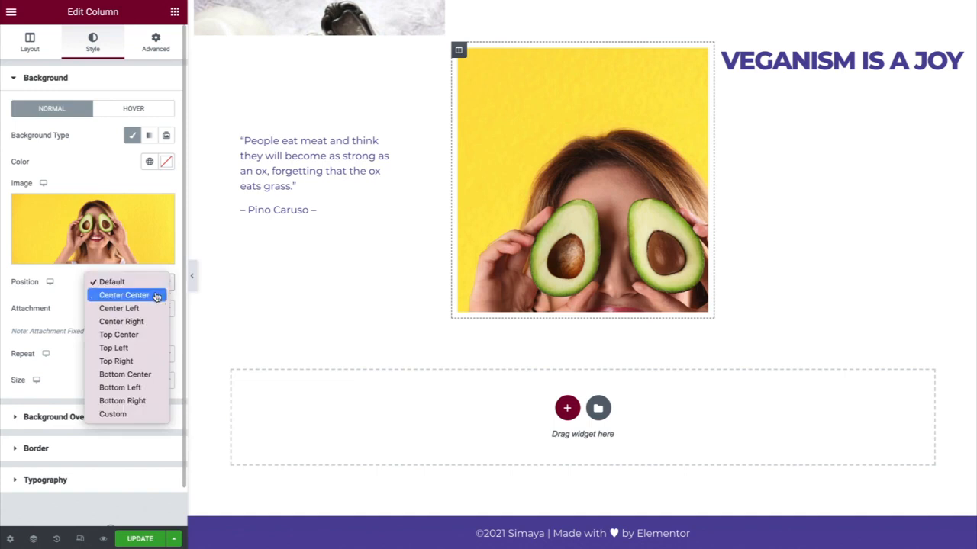
{"action": "left_click", "coordinate": [156, 295]}
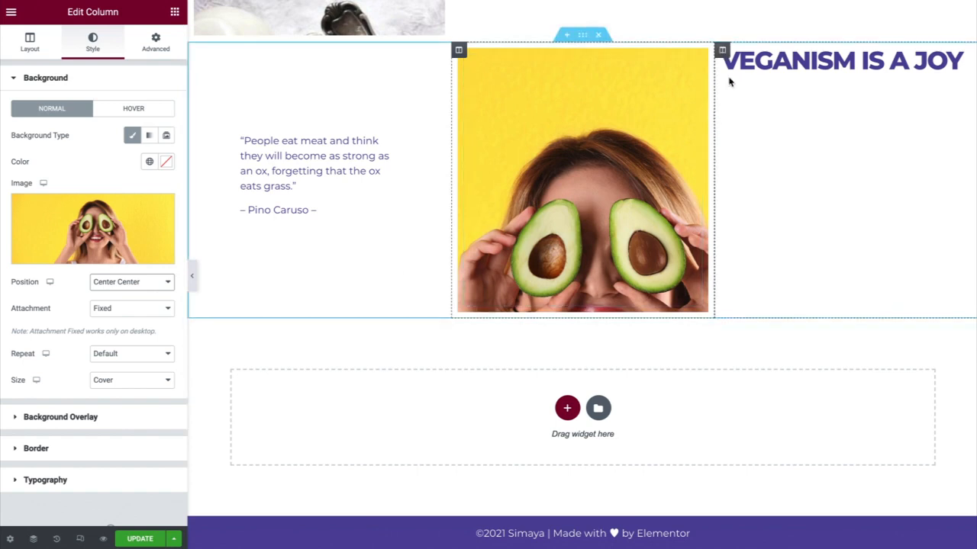
Align the third column's content vertically to the middle and set its background to the global color Grape
{"action": "left_click", "coordinate": [722, 51]}
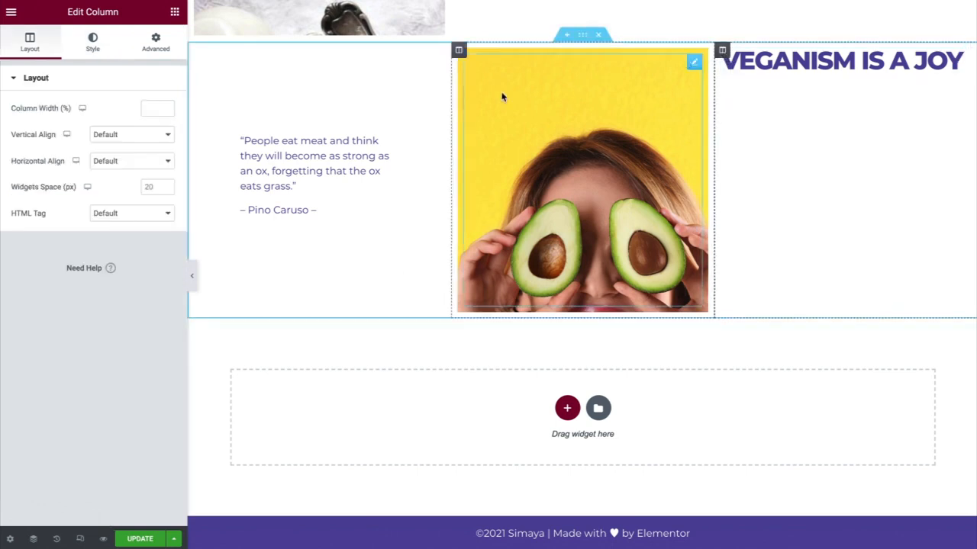
{"action": "left_click", "coordinate": [152, 136]}
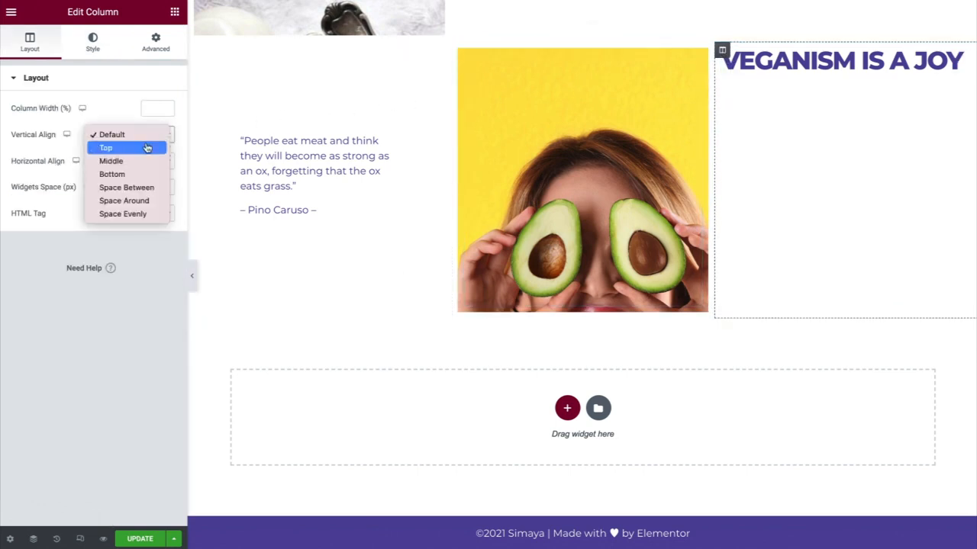
{"action": "left_click", "coordinate": [143, 163]}
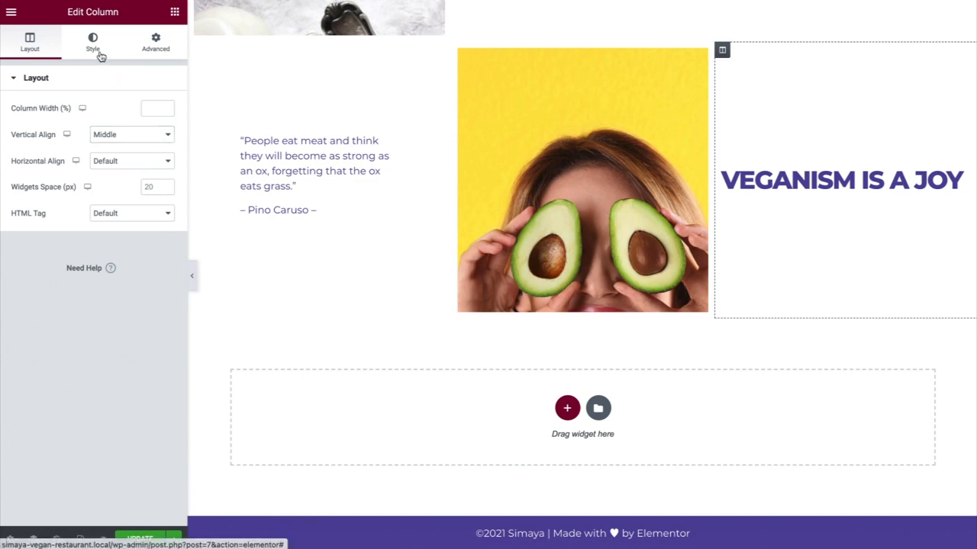
{"action": "left_click", "coordinate": [98, 55]}
{"action": "left_click", "coordinate": [132, 135]}
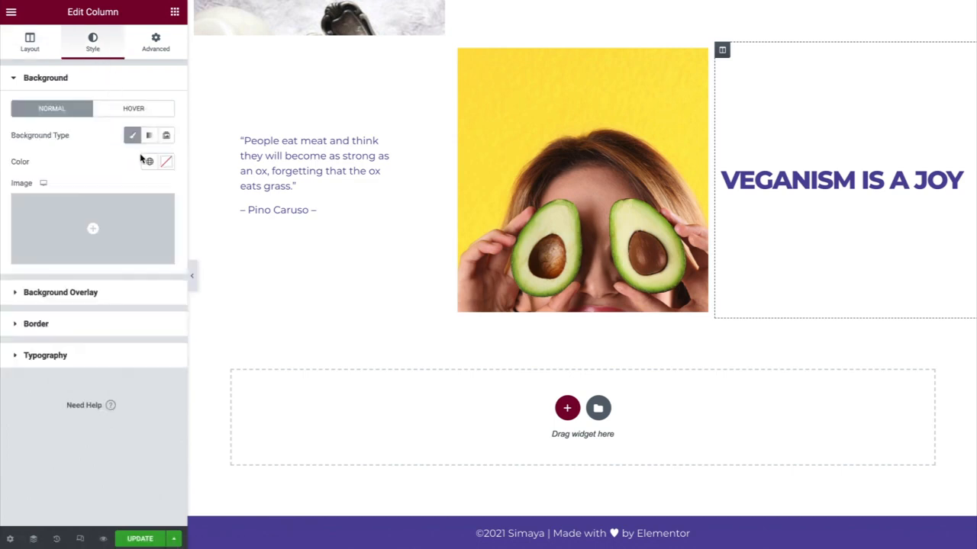
{"action": "left_click", "coordinate": [149, 161]}
{"action": "left_click", "coordinate": [120, 221]}
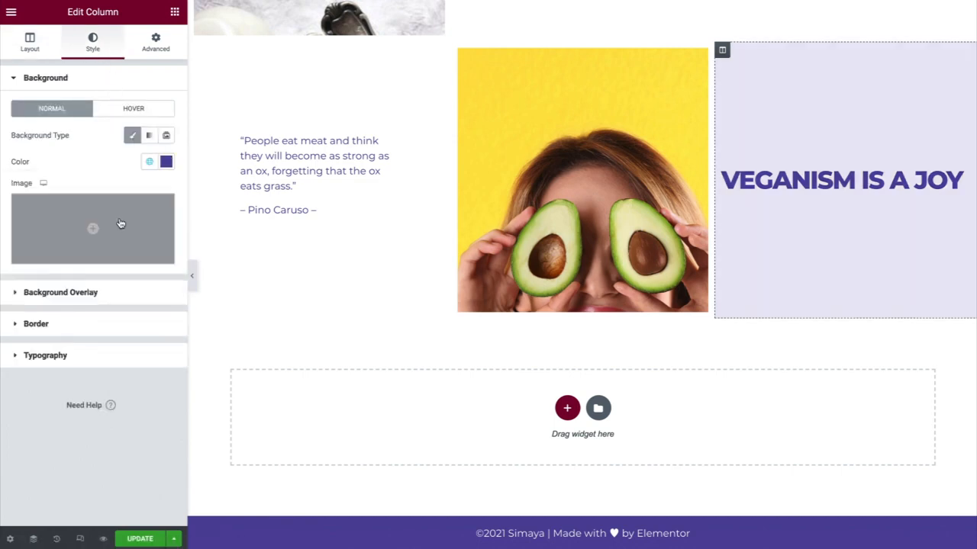
Set the third column's margin to 10 px on all sides
{"action": "left_click", "coordinate": [164, 50]}
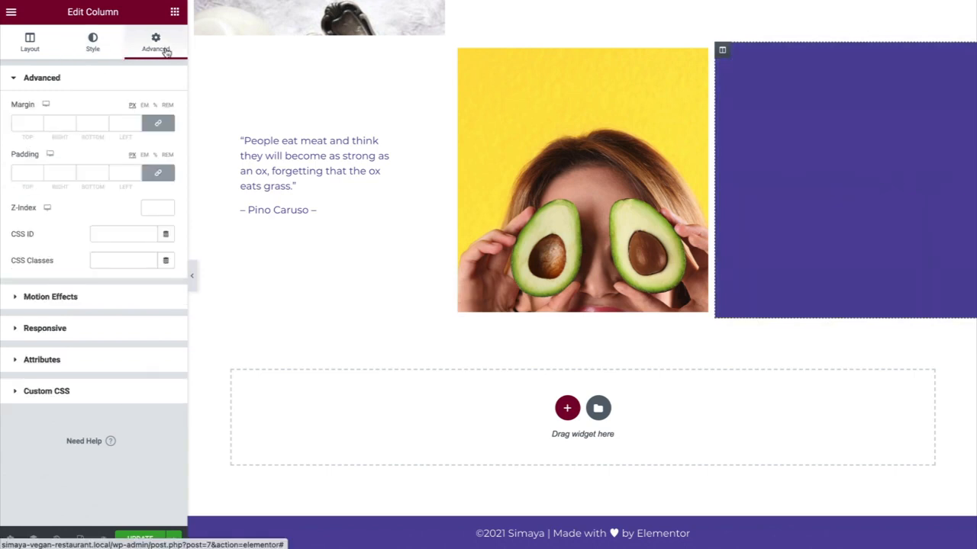
{"action": "left_click", "coordinate": [130, 123]}
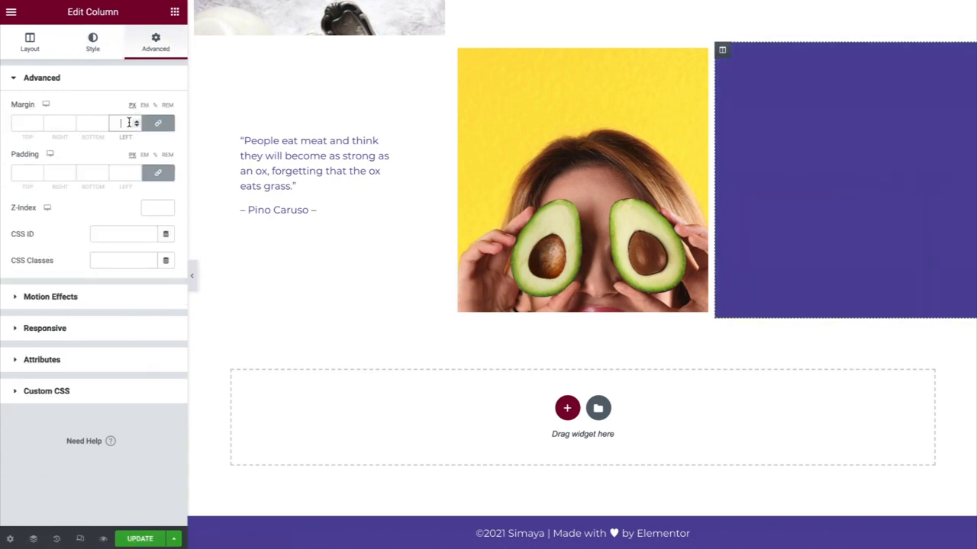
{"action": "type", "text": "10"}
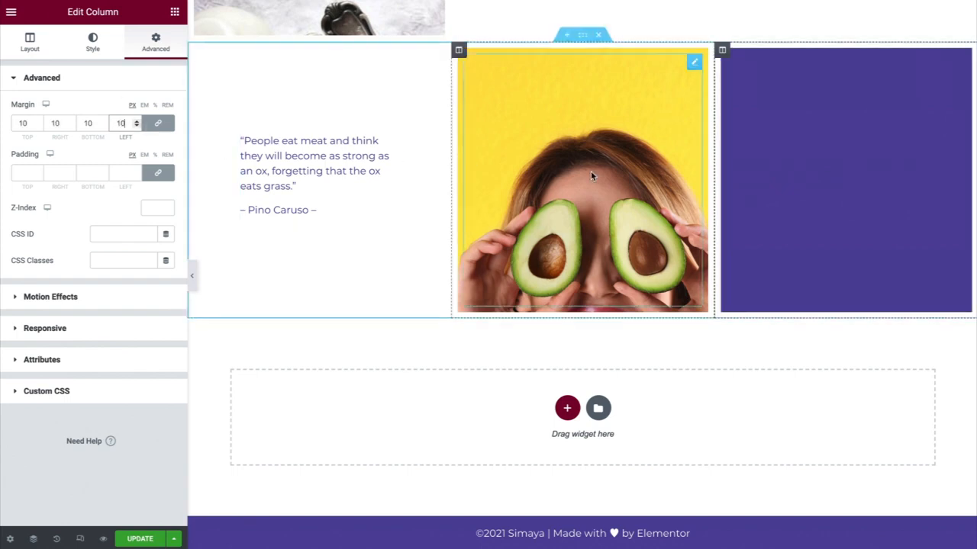
Set the "veganism is a joy" heading's text color in the third column to the global color Almond
{"action": "left_click", "coordinate": [800, 176]}
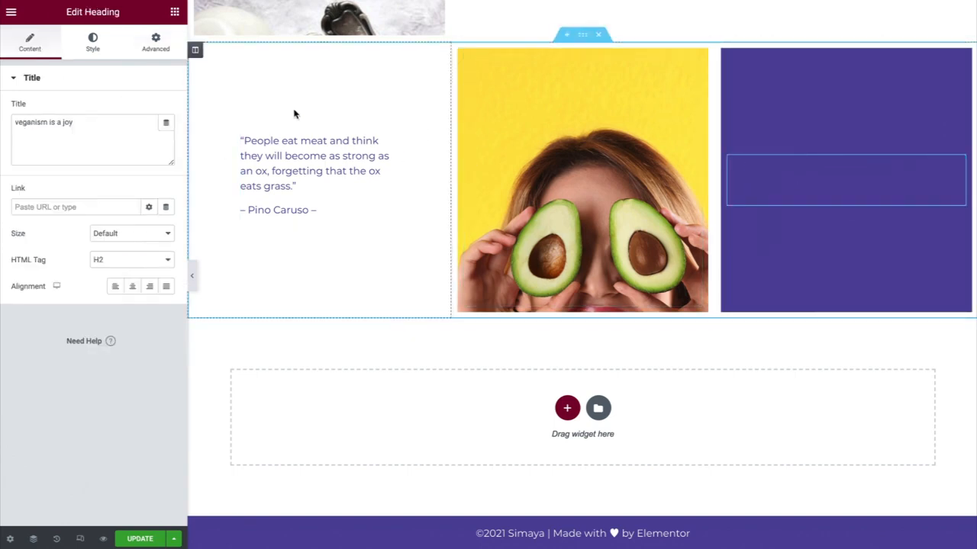
{"action": "left_click", "coordinate": [108, 49]}
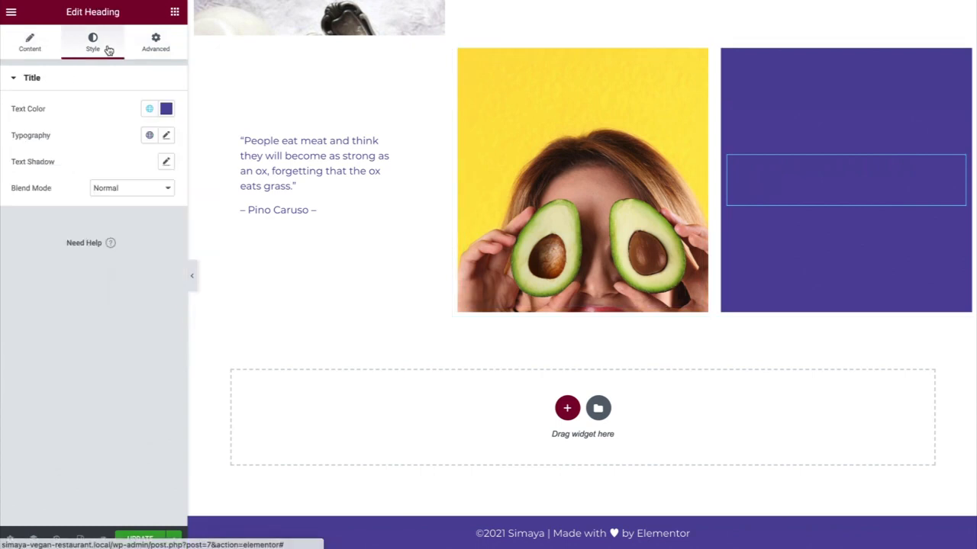
{"action": "left_click", "coordinate": [149, 108]}
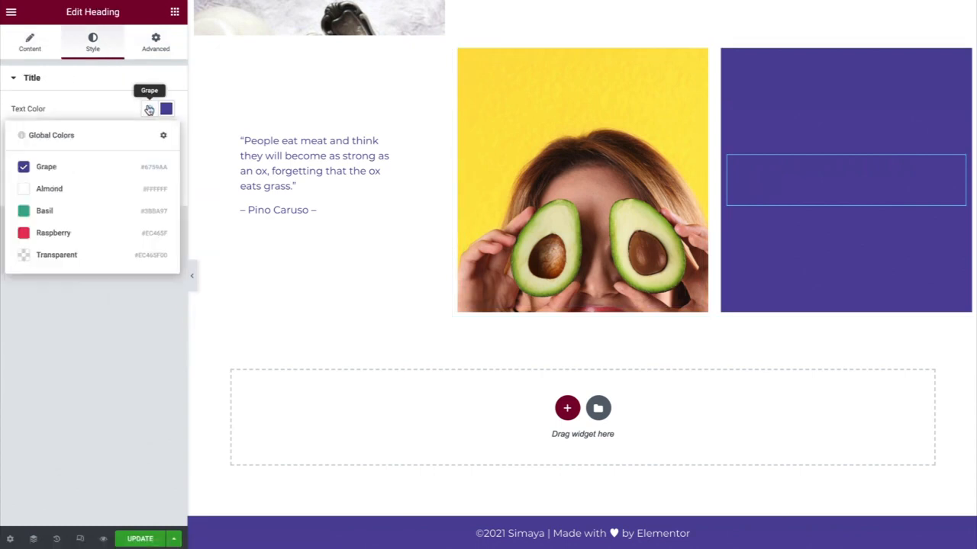
{"action": "left_click", "coordinate": [116, 193]}
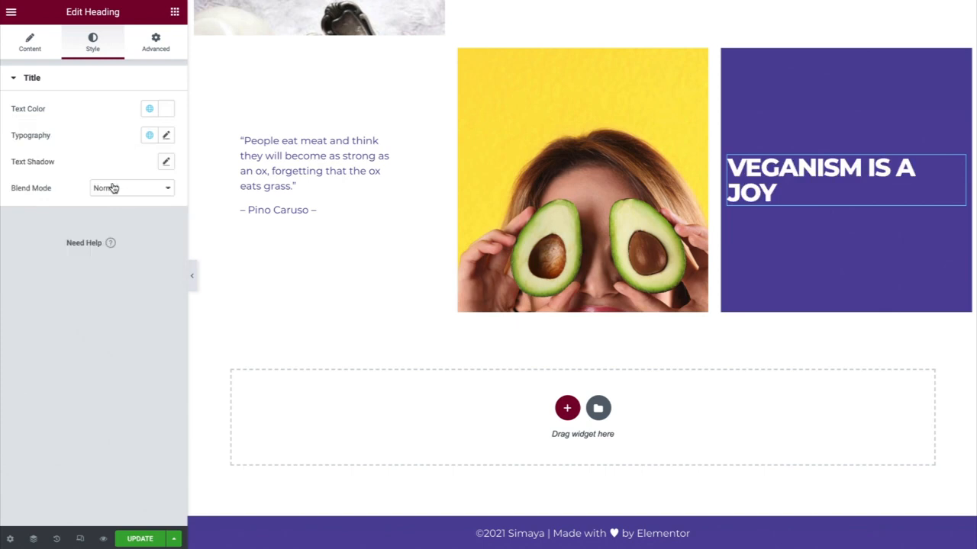
Change the third column's heading text to "since 1998" and center-align it
{"action": "left_click", "coordinate": [48, 52]}
{"action": "left_click", "coordinate": [81, 122]}
{"action": "key", "text": "ctrl+a"}
{"action": "type", "text": "since 1998"}
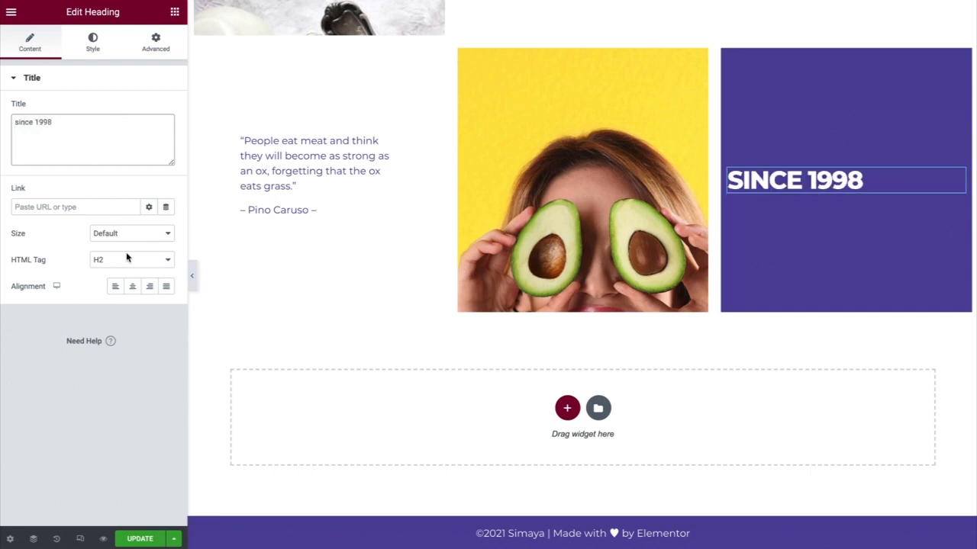
{"action": "left_click", "coordinate": [133, 287]}
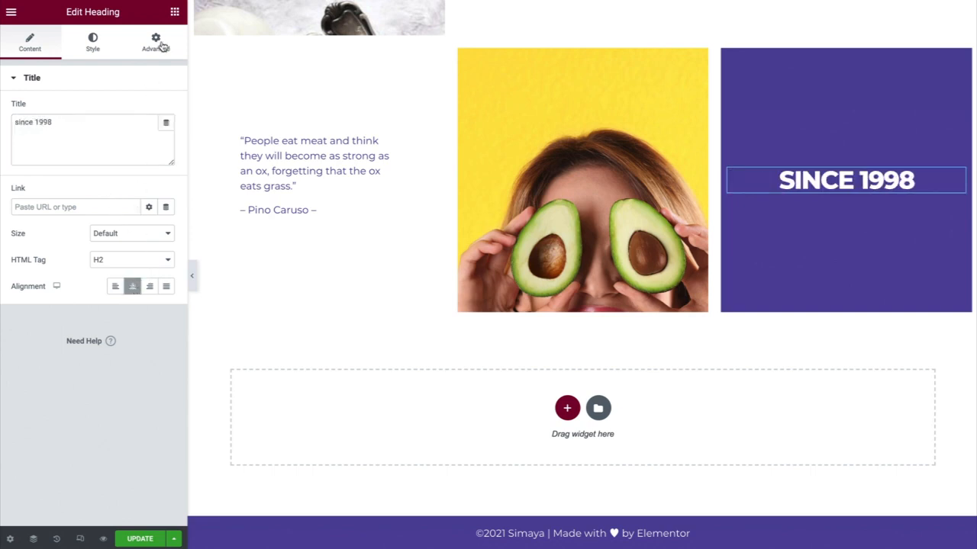
Set the "since 1998" heading's right and left padding to 30%, with the padding values unlinked
{"action": "left_click", "coordinate": [162, 48]}
{"action": "left_click", "coordinate": [158, 172]}
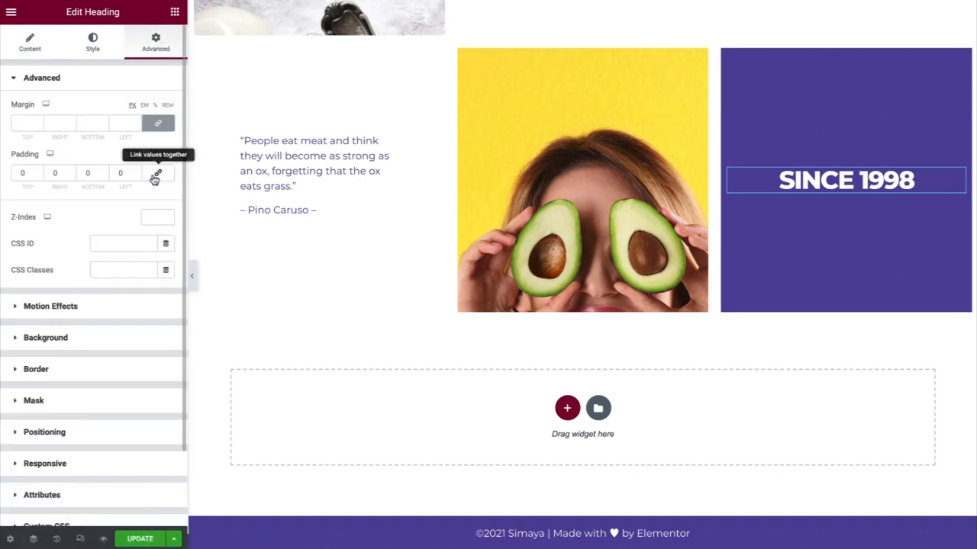
{"action": "left_click", "coordinate": [156, 156]}
{"action": "left_click", "coordinate": [60, 173]}
{"action": "type", "text": "30"}
{"action": "key", "text": "Tab"}
{"action": "key", "text": "Tab"}
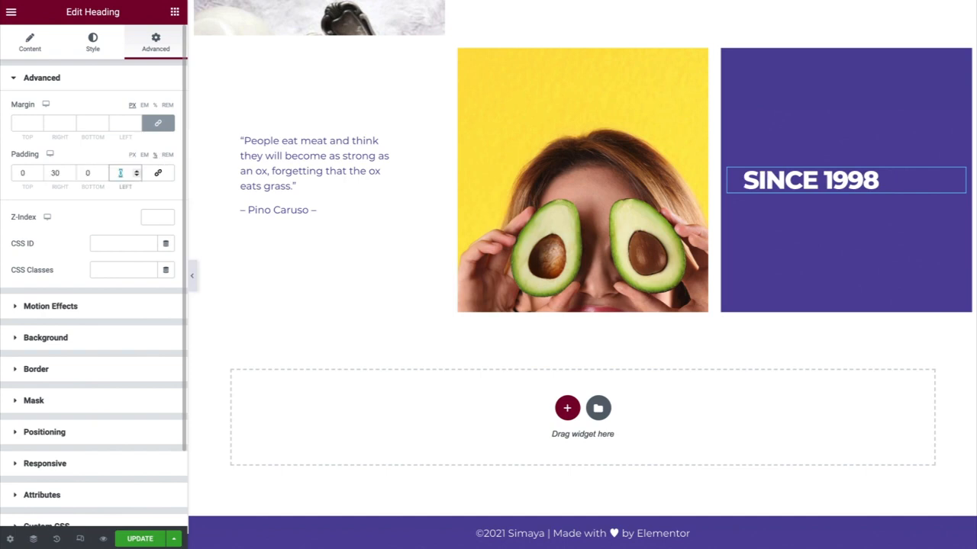
{"action": "type", "text": "30"}
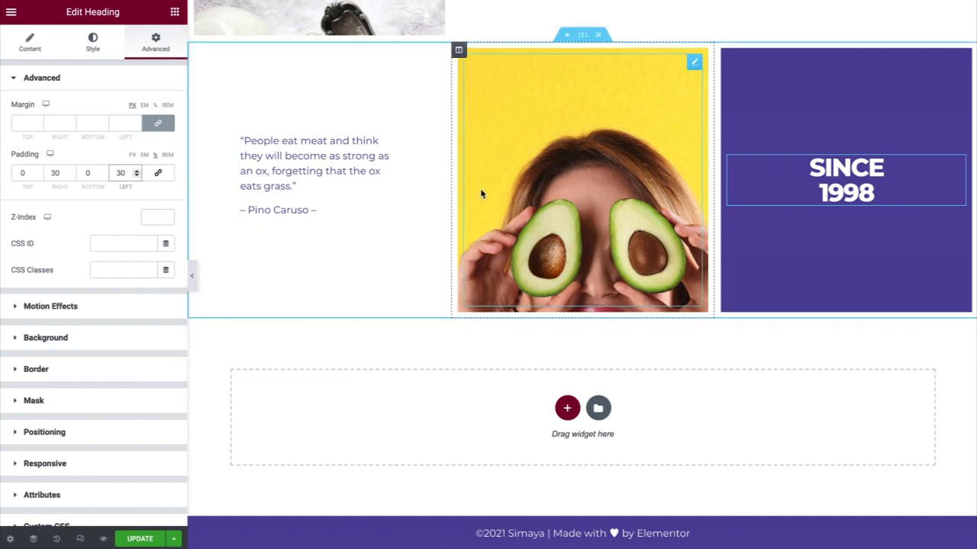
Copy the hero section's Our Menu button below the "since 1998" heading and change the copy's text to "Our Story"
{"action": "scroll", "coordinate": [480, 193], "scroll_direction": "up", "scroll_amount": 2}
{"action": "scroll", "coordinate": [481, 193], "scroll_direction": "up", "scroll_amount": 5}
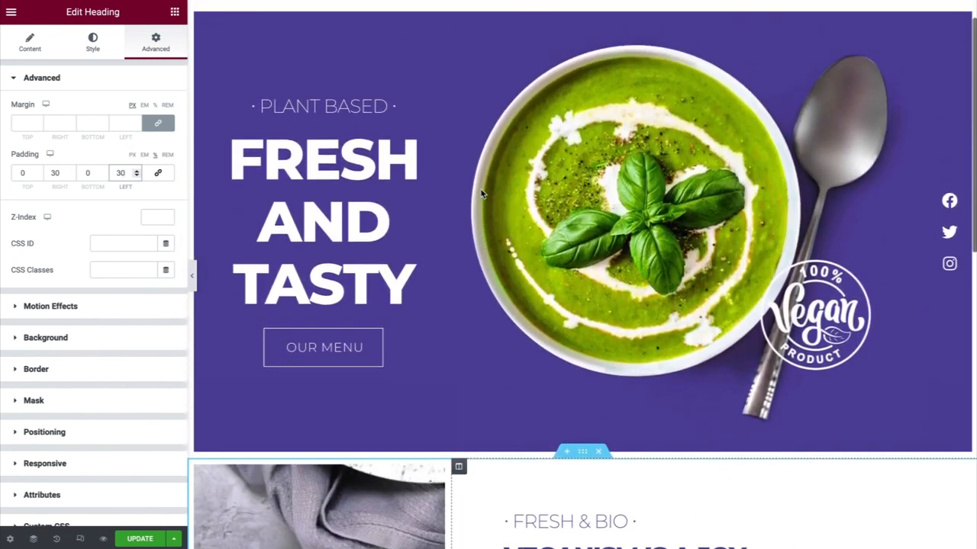
{"action": "right_click", "coordinate": [361, 337]}
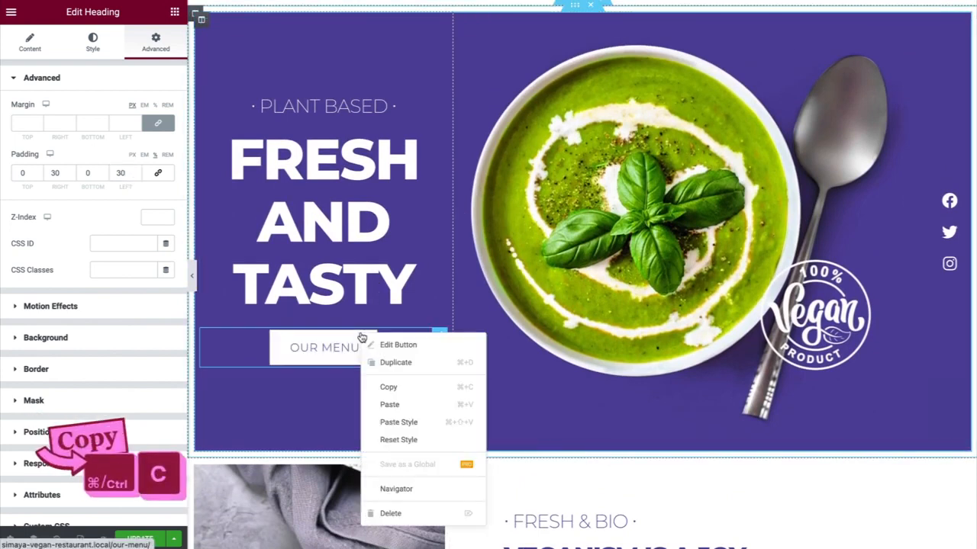
{"action": "left_click", "coordinate": [436, 389]}
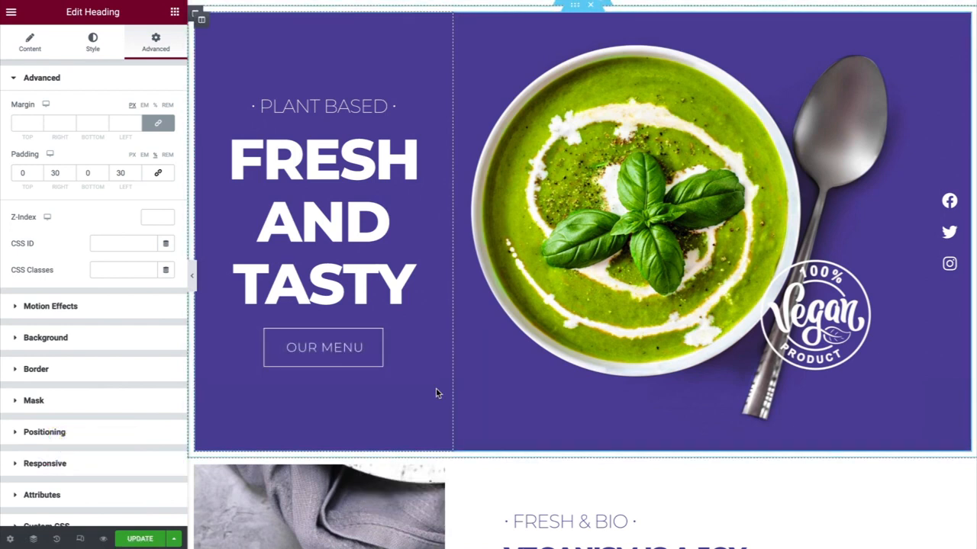
{"action": "scroll", "coordinate": [436, 390], "scroll_direction": "down", "scroll_amount": 6}
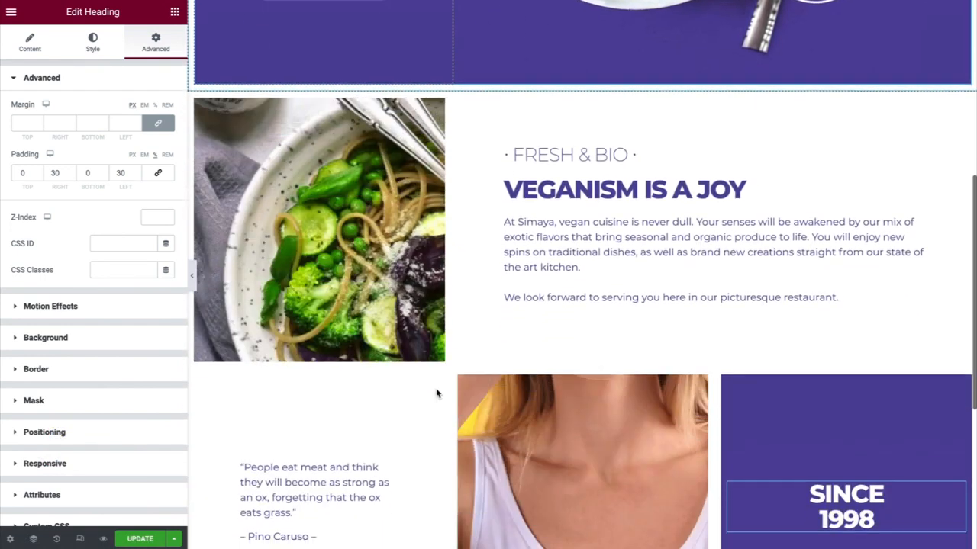
{"action": "scroll", "coordinate": [436, 393], "scroll_direction": "down", "scroll_amount": 3}
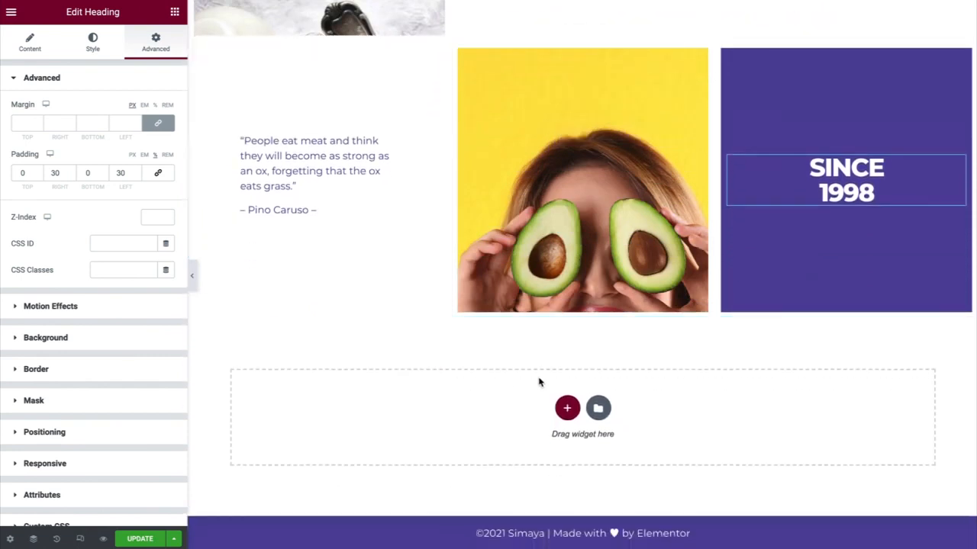
{"action": "right_click", "coordinate": [854, 195]}
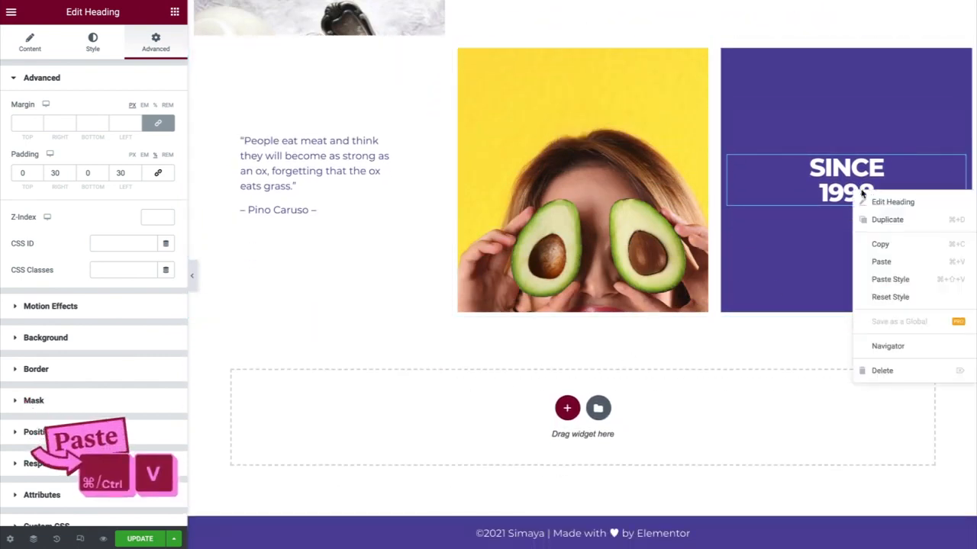
{"action": "left_click", "coordinate": [923, 262]}
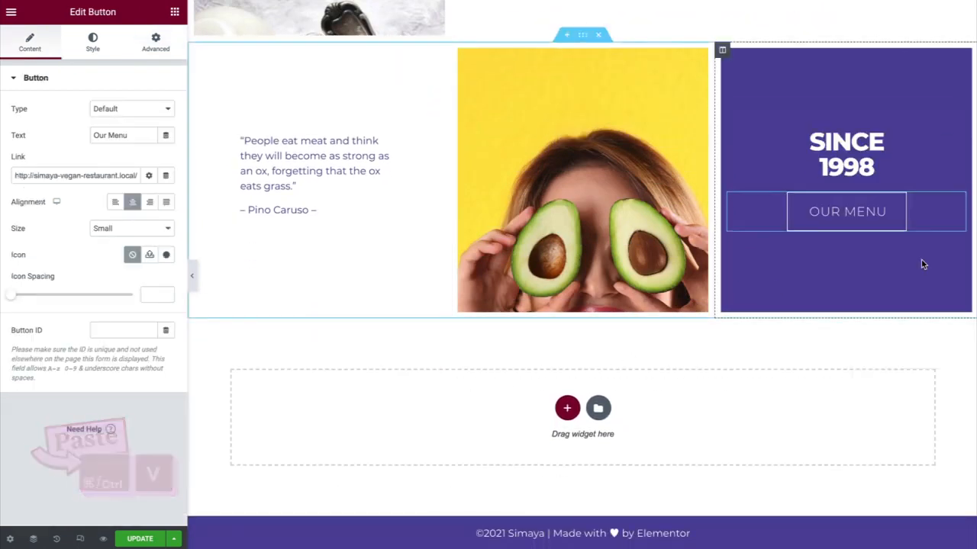
{"action": "triple_click", "coordinate": [149, 134]}
{"action": "type", "text": "Our Story"}
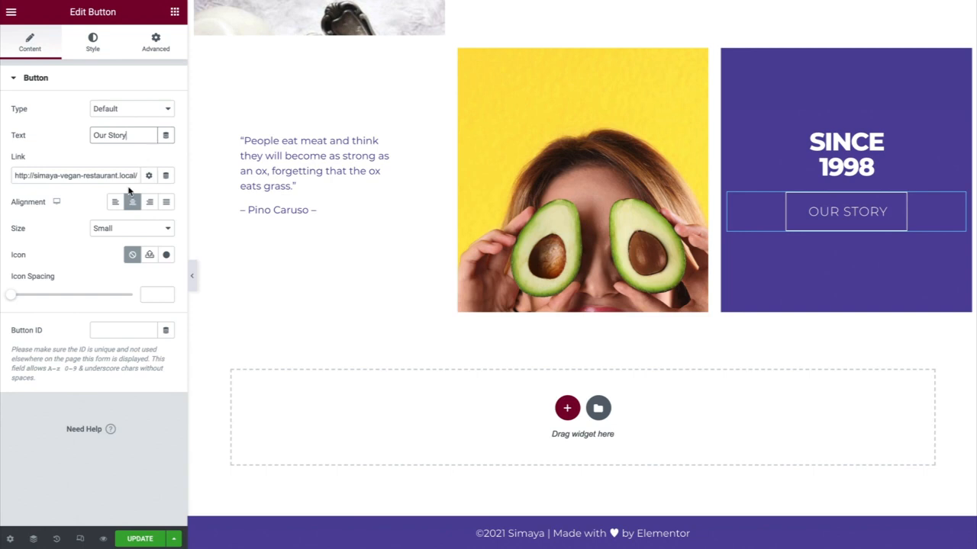
Add an Image widget above the "since 1998" heading and insert icon-pot.png from the media library
{"action": "left_click", "coordinate": [175, 12]}
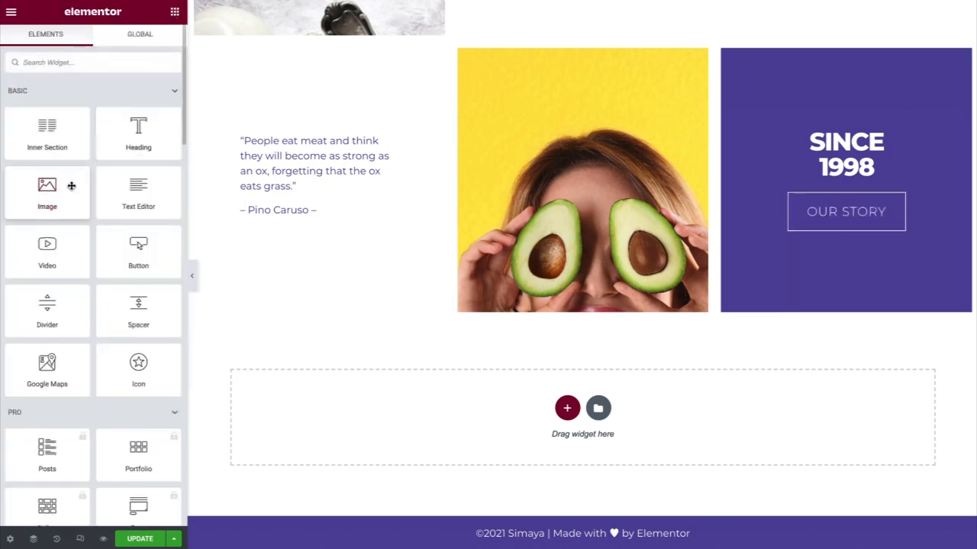
{"action": "left_click_drag", "start_coordinate": [71, 185], "coordinate": [830, 148]}
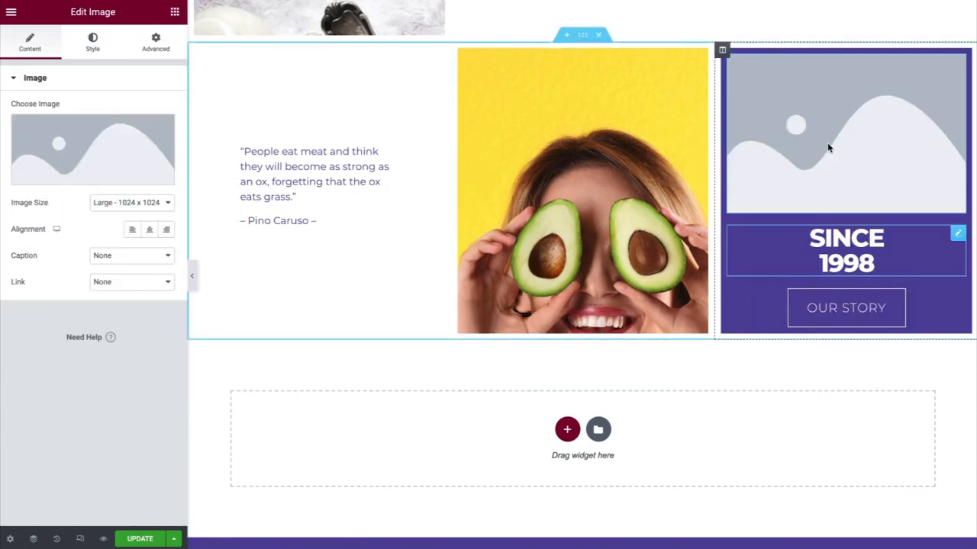
{"action": "left_click", "coordinate": [130, 150]}
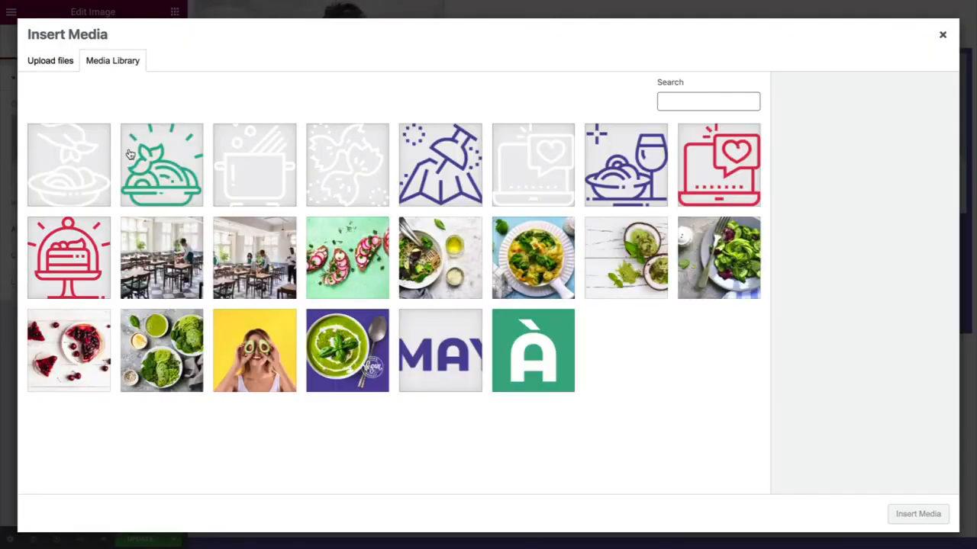
{"action": "left_click", "coordinate": [253, 161]}
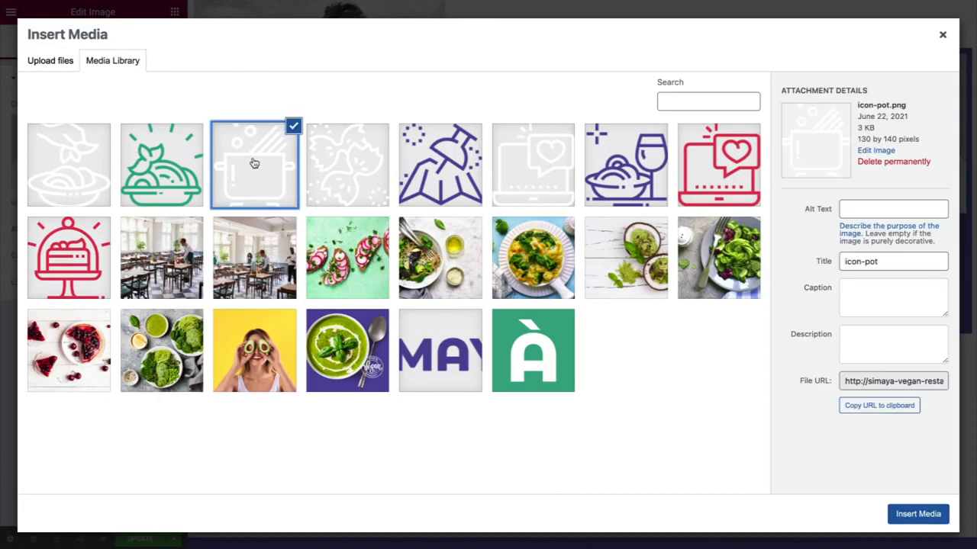
{"action": "left_click", "coordinate": [906, 523]}
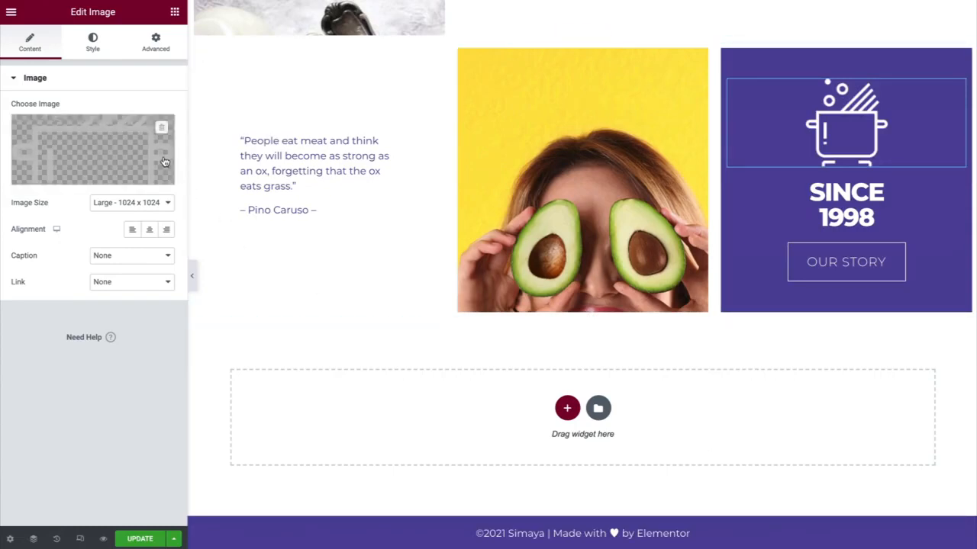
Set the pot icon image's width to 20%
{"action": "left_click", "coordinate": [107, 51]}
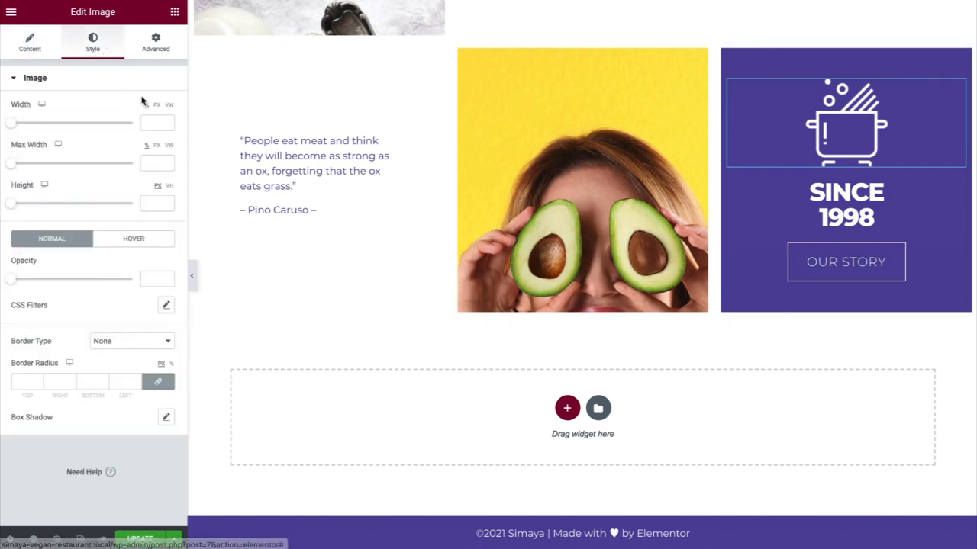
{"action": "left_click", "coordinate": [155, 123]}
{"action": "type", "text": "20"}
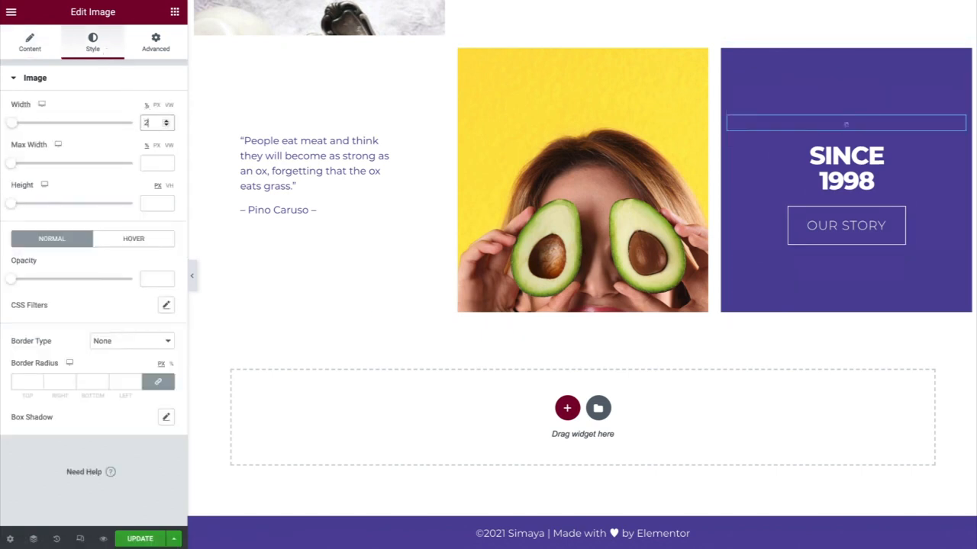
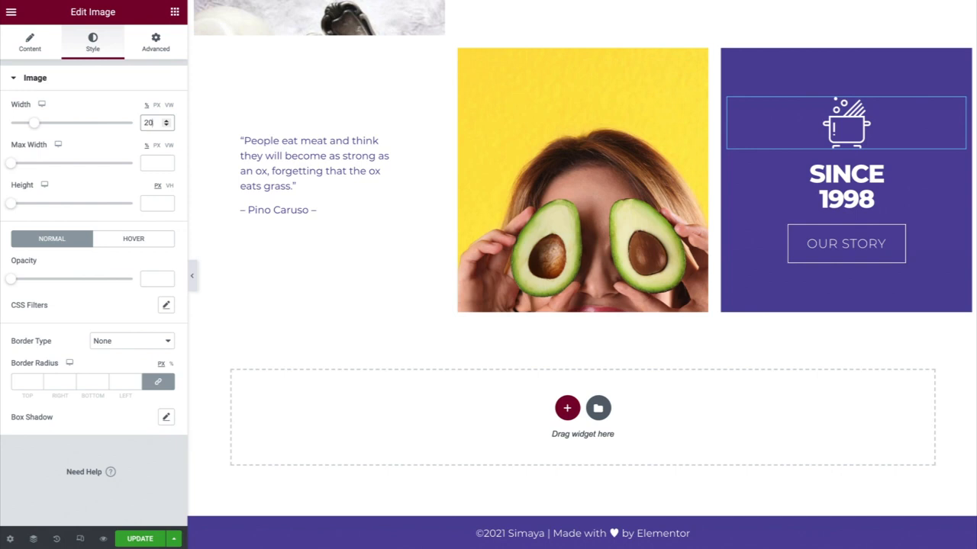
Open the Navigator, check and collapse Section 3's structure, and rename Section 1 as "Hero"
{"action": "left_click", "coordinate": [33, 541]}
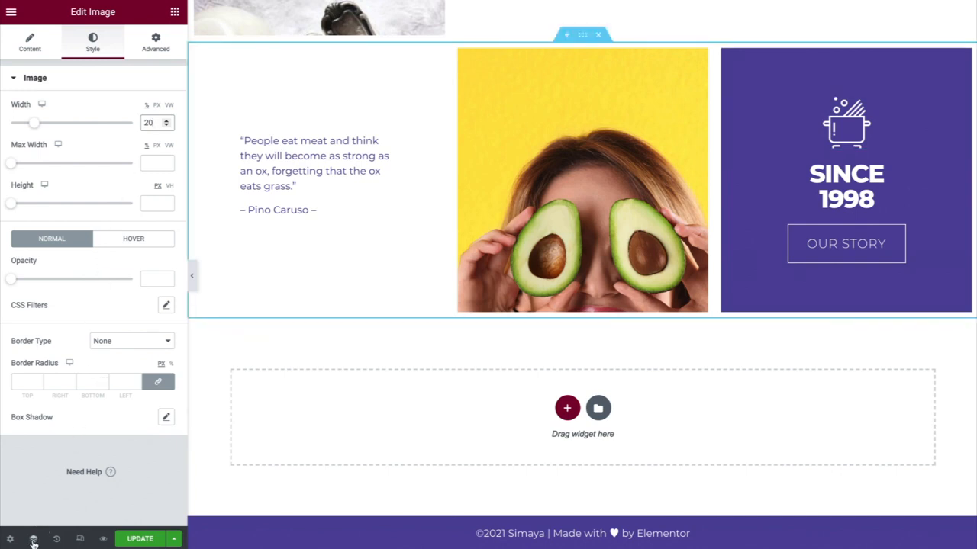
{"action": "left_click", "coordinate": [33, 540]}
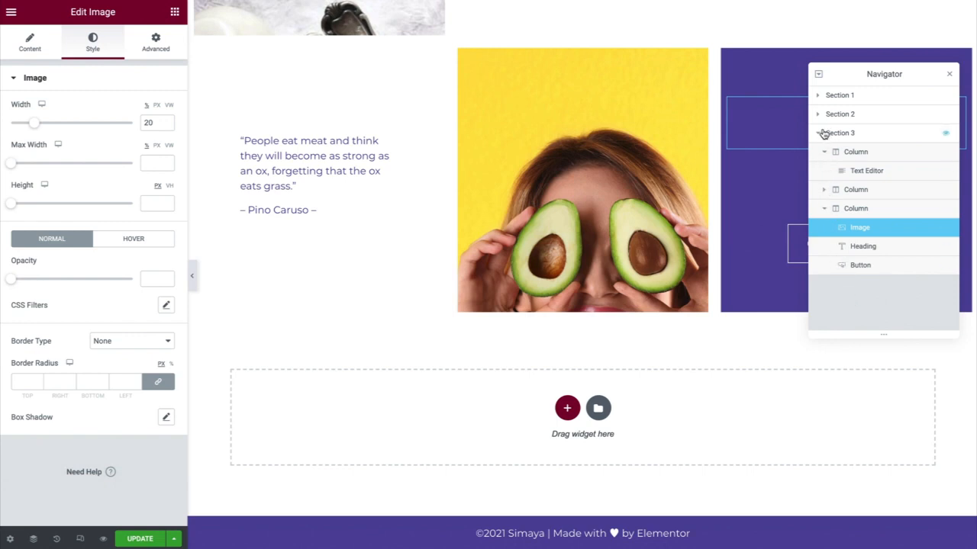
{"action": "left_click", "coordinate": [825, 190]}
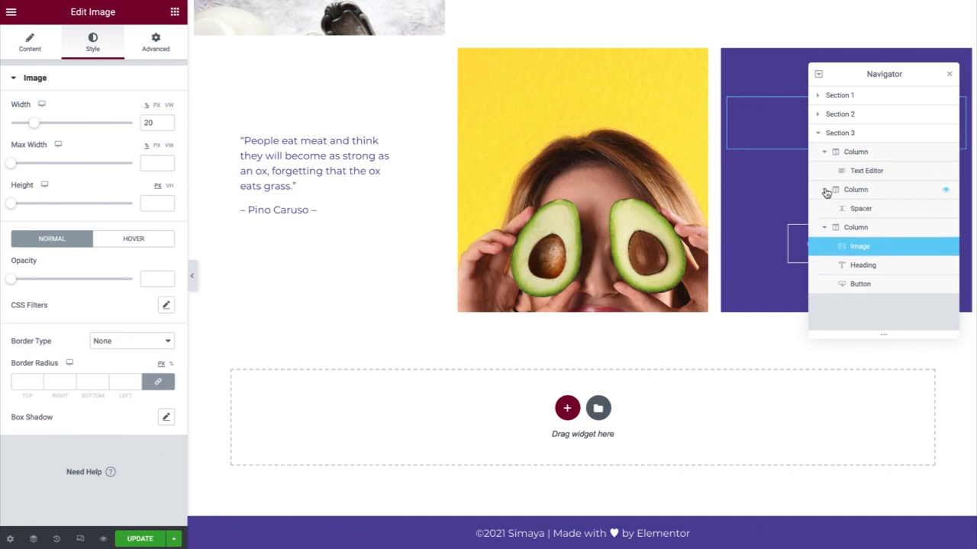
{"action": "left_click", "coordinate": [819, 135]}
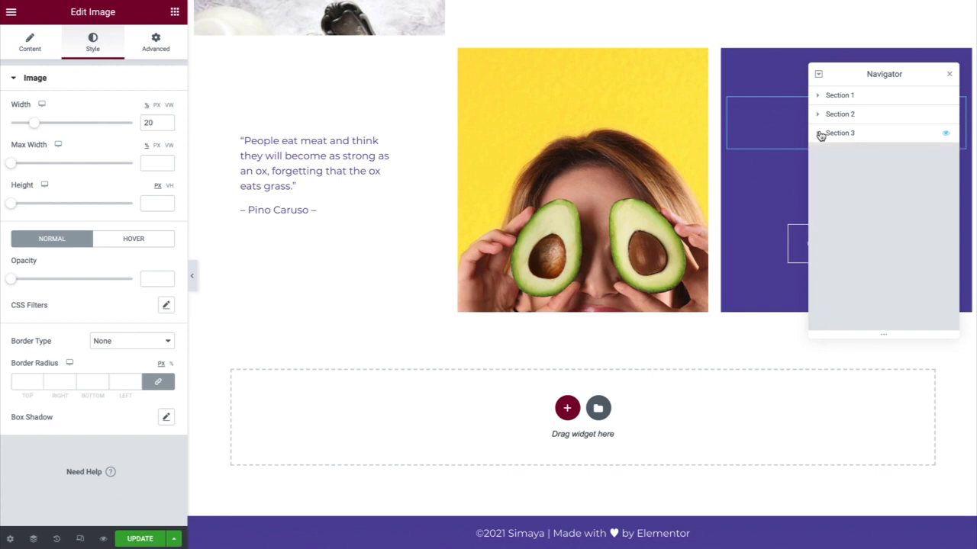
{"action": "left_click", "coordinate": [883, 96]}
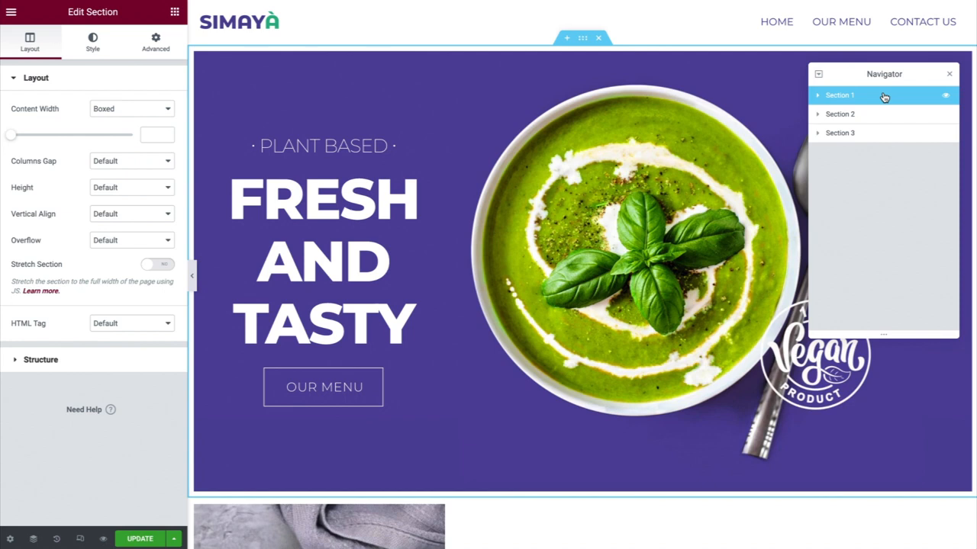
{"action": "mouse_move", "coordinate": [884, 96]}
{"action": "left_mouse_down"}
{"action": "mouse_move", "coordinate": [882, 122]}
{"action": "mouse_move", "coordinate": [882, 100]}
{"action": "left_mouse_up"}
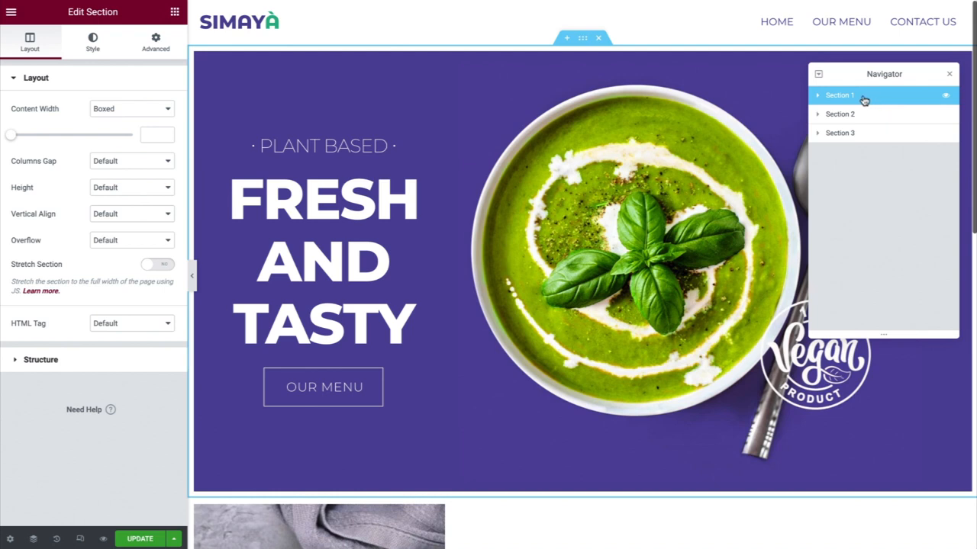
{"action": "double_click", "coordinate": [846, 98]}
{"action": "type", "text": "Hero"}
{"action": "key", "text": "Return"}
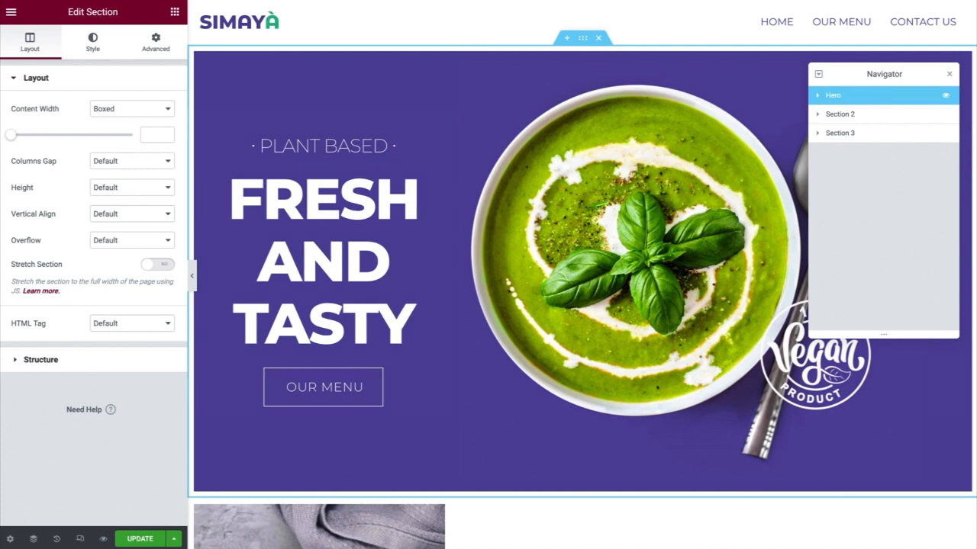
Rename Section 2 as "Veganism" and Section 3 as "Since 1998" in the Navigator
{"action": "double_click", "coordinate": [846, 115]}
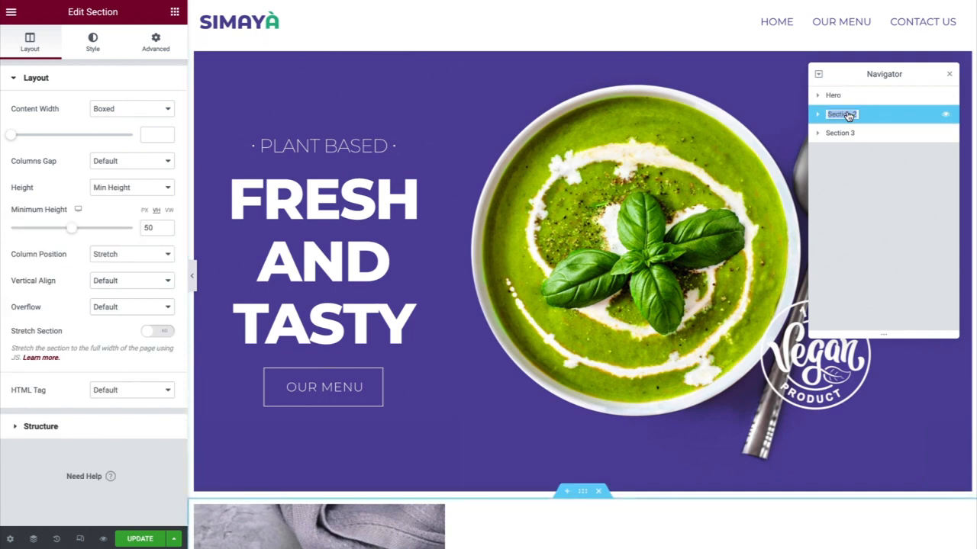
{"action": "type", "text": "Veganism"}
{"action": "key", "text": "Return"}
{"action": "double_click", "coordinate": [845, 133]}
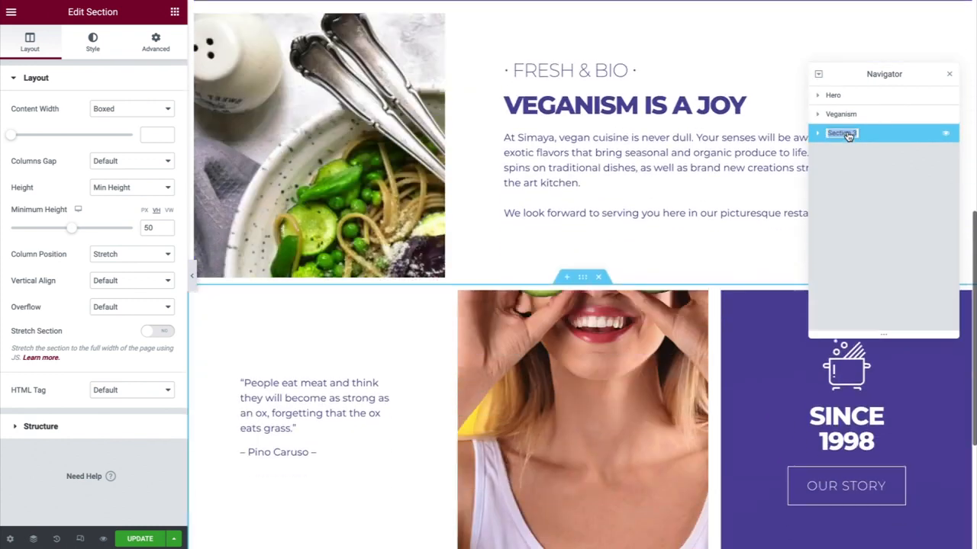
{"action": "type", "text": "Since 1998"}
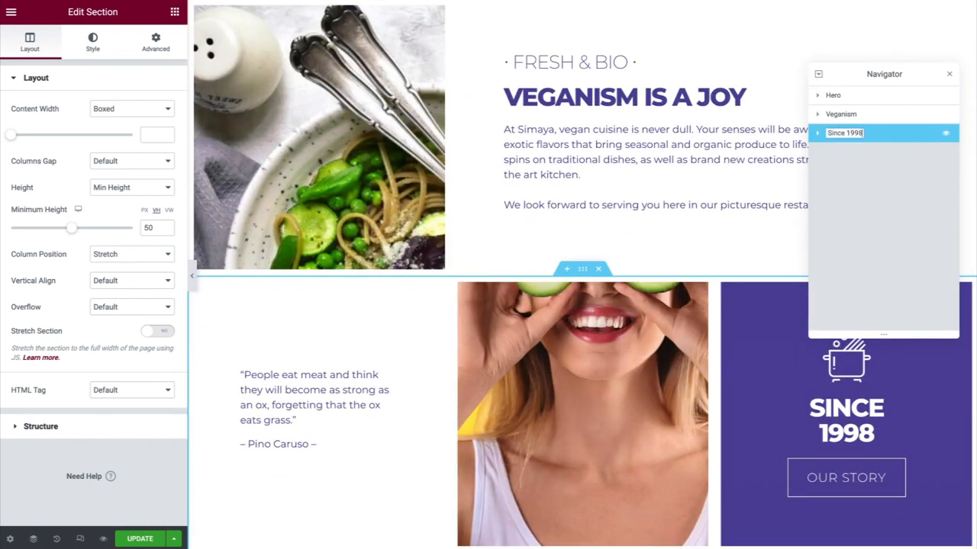
{"action": "key", "text": "Return"}
Duplicate the Since 1998 section, rename the copy as "Fresh Daily", and close the Navigator
{"action": "right_click", "coordinate": [894, 137]}
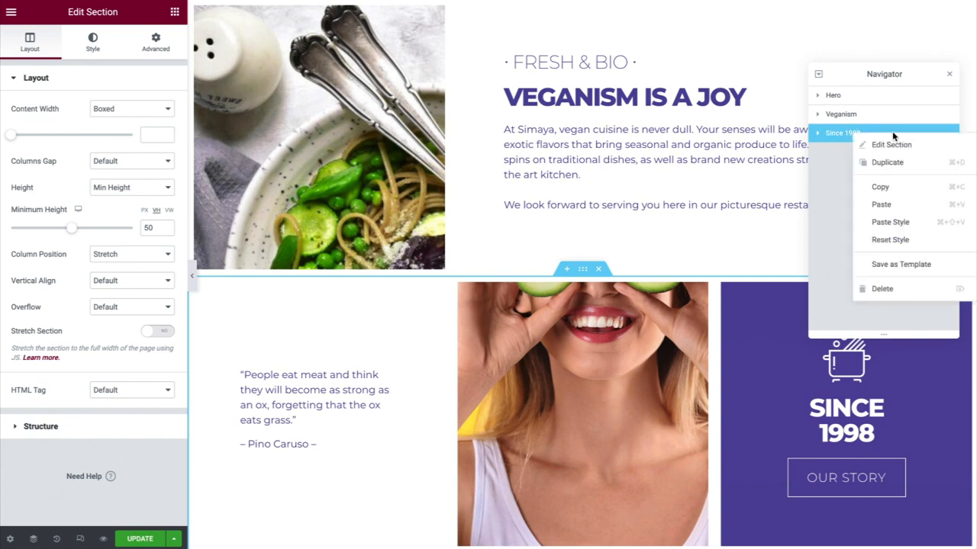
{"action": "left_click", "coordinate": [917, 166]}
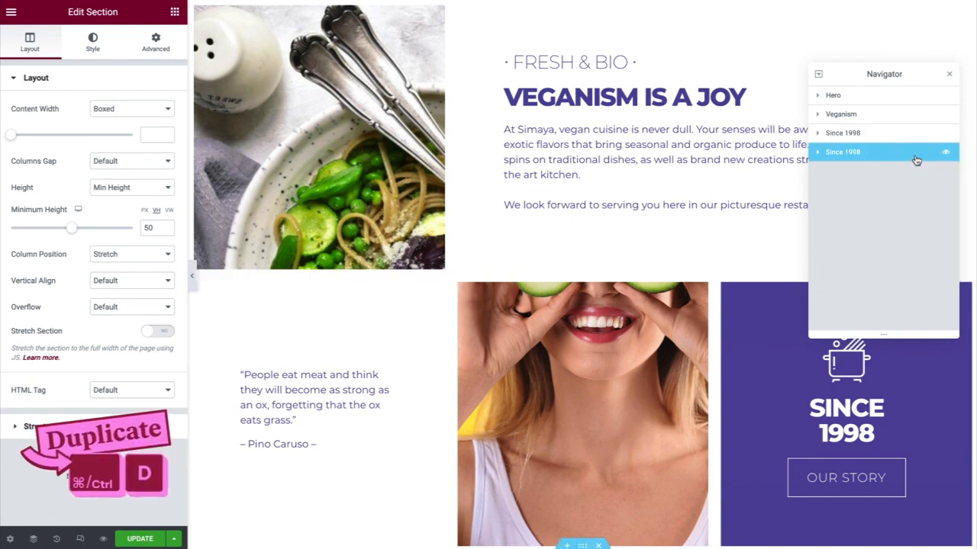
{"action": "double_click", "coordinate": [856, 157]}
{"action": "type", "text": "Fresh Daily"}
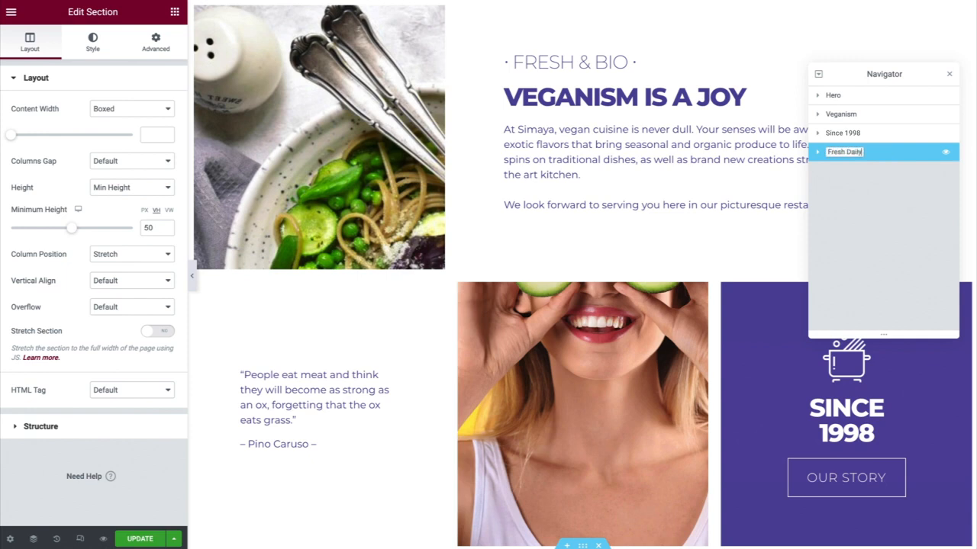
{"action": "key", "text": "Return"}
{"action": "left_click", "coordinate": [950, 77]}
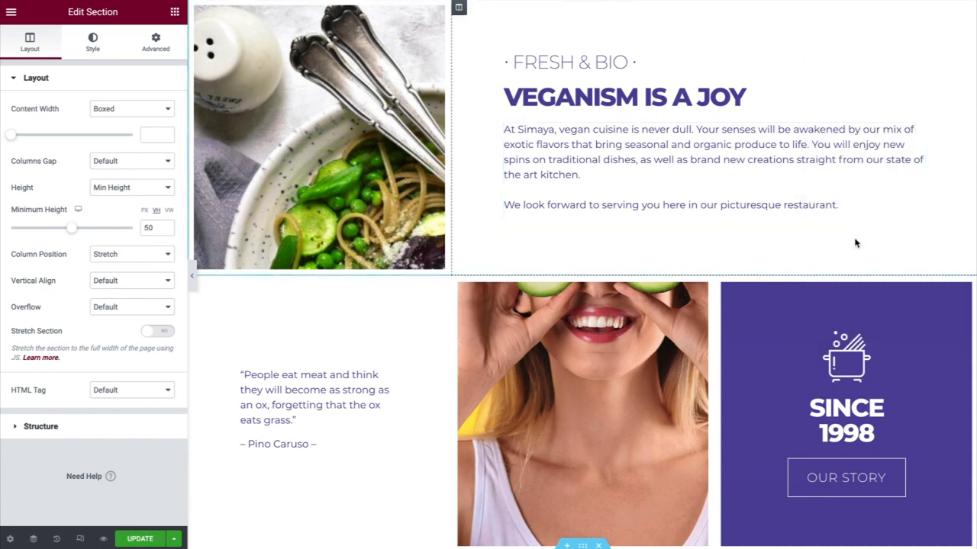
Delete the quote column from the Fresh Daily section and move the Since 1998 column before the avocado image column
{"action": "scroll", "coordinate": [854, 243], "scroll_direction": "down", "scroll_amount": 7}
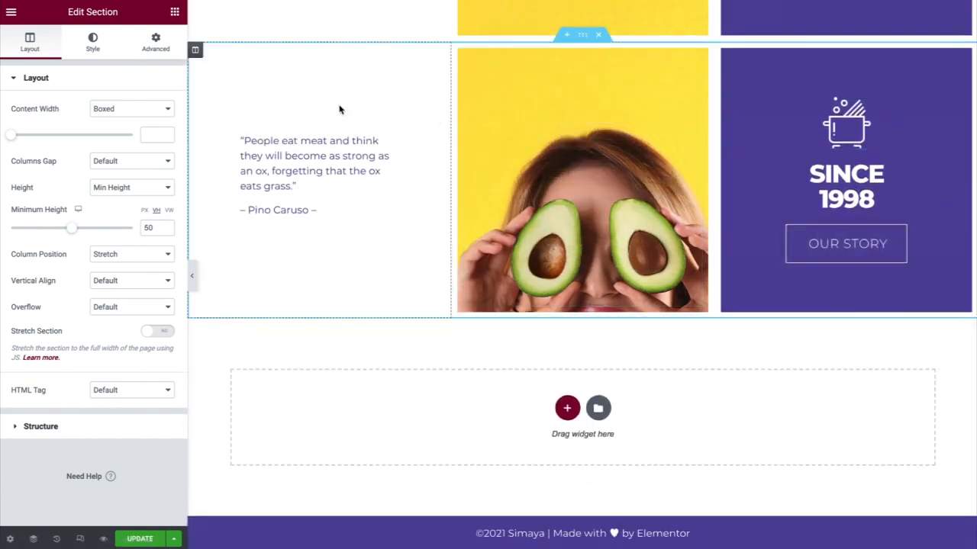
{"action": "right_click", "coordinate": [195, 54]}
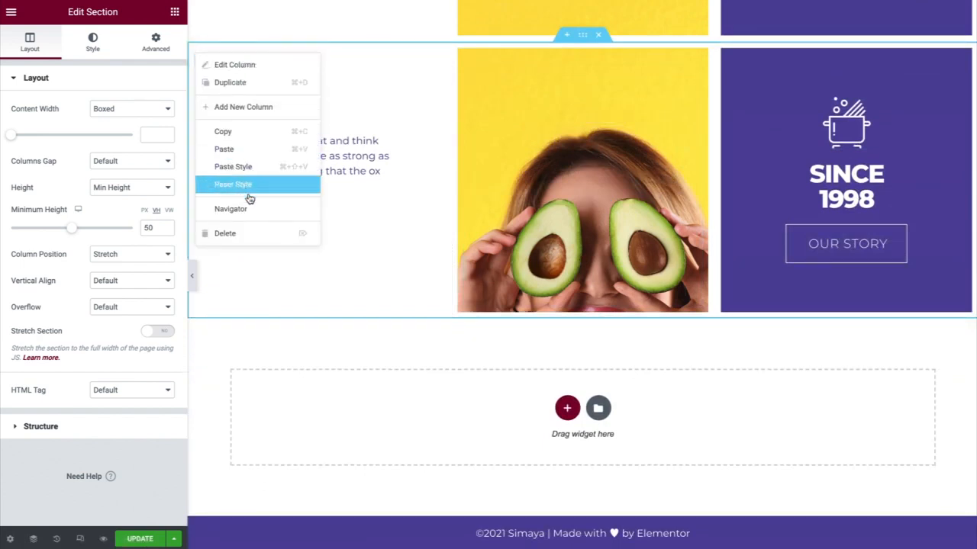
{"action": "left_click", "coordinate": [271, 235]}
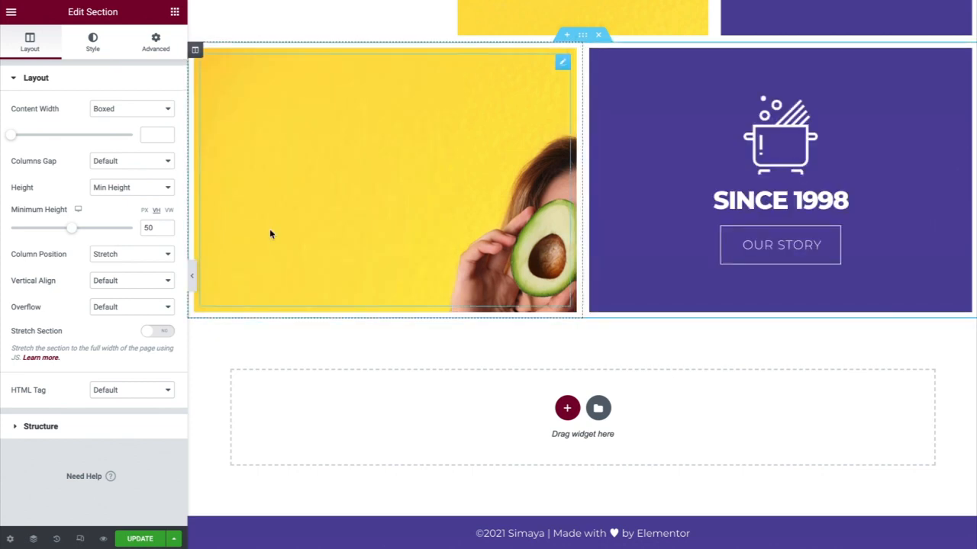
{"action": "left_click_drag", "start_coordinate": [590, 55], "coordinate": [209, 97]}
Set the Since 1998 column in the Fresh Daily section to 33.33% width with the global Basil background color
{"action": "left_click", "coordinate": [156, 109]}
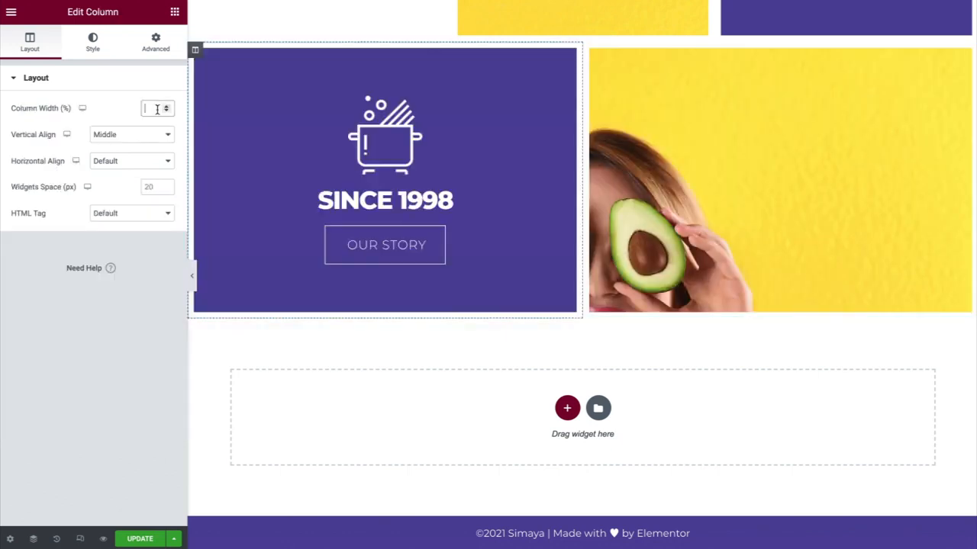
{"action": "type", "text": "33.33"}
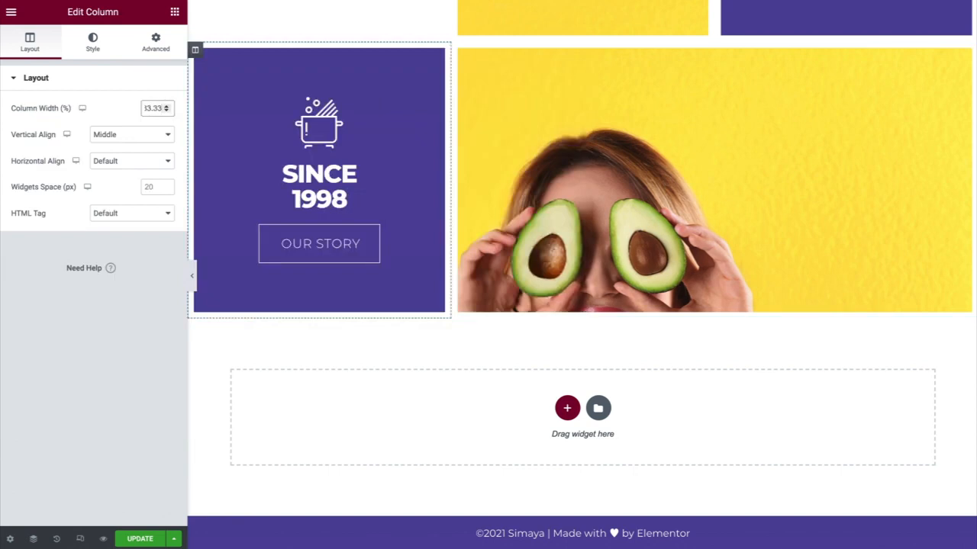
{"action": "left_click", "coordinate": [106, 50]}
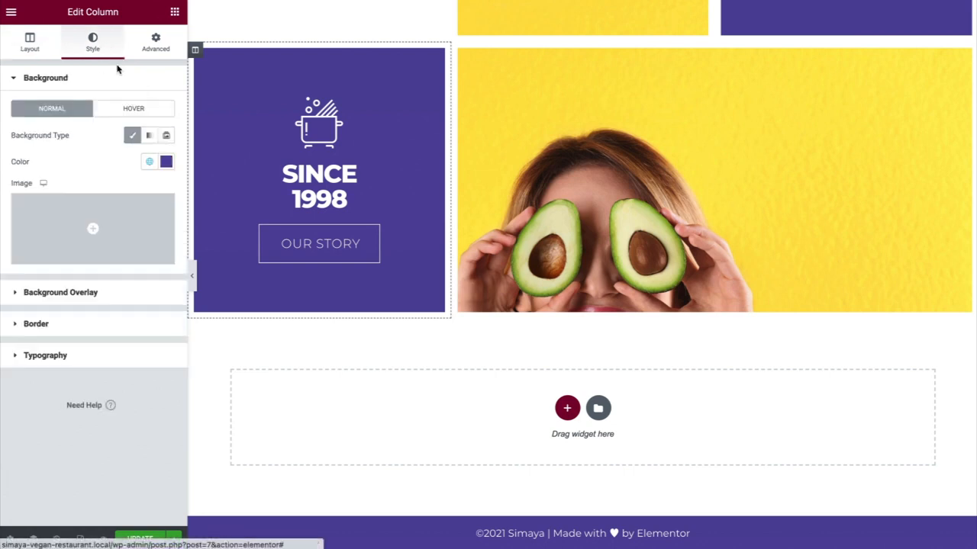
{"action": "left_click", "coordinate": [151, 164]}
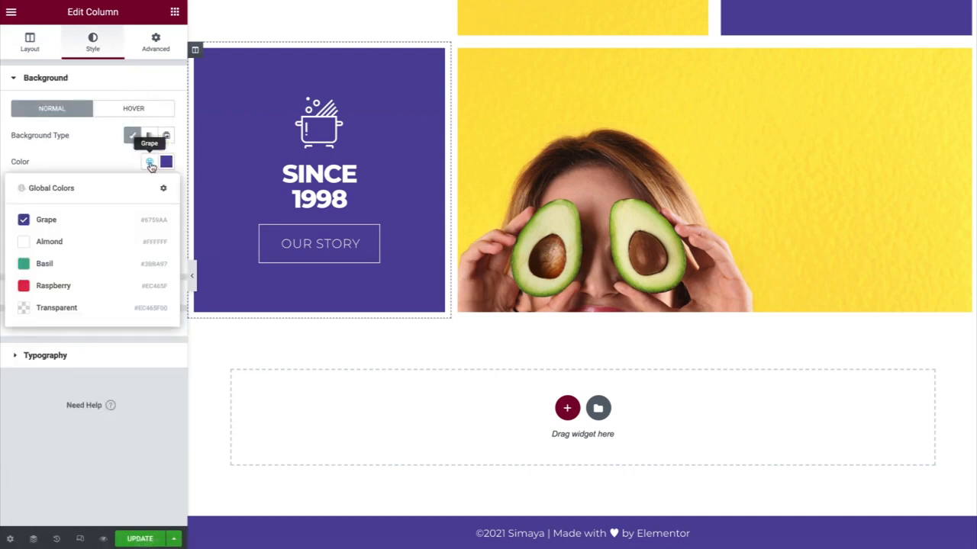
{"action": "left_click", "coordinate": [115, 263]}
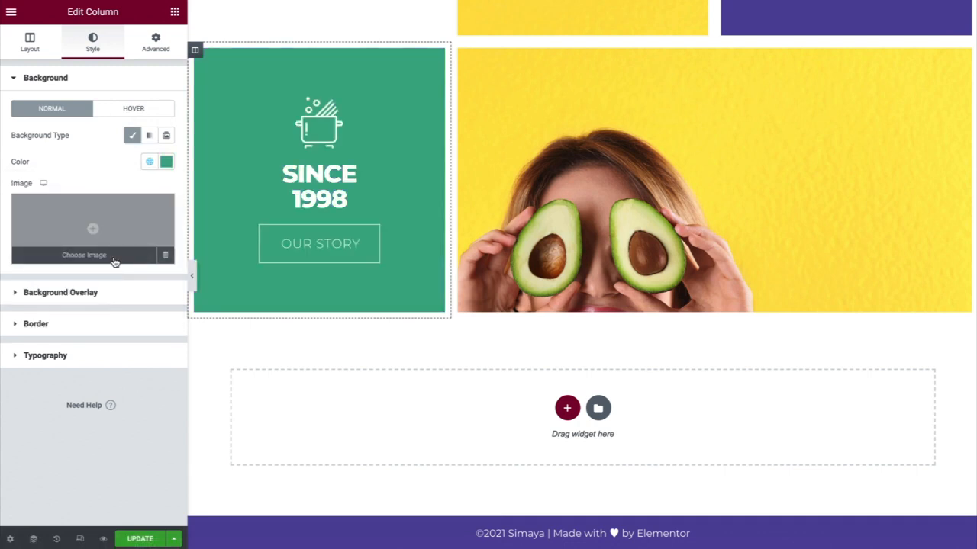
Replace the pot icon in the green column with icon-salad.png from the media library
{"action": "left_click", "coordinate": [307, 136]}
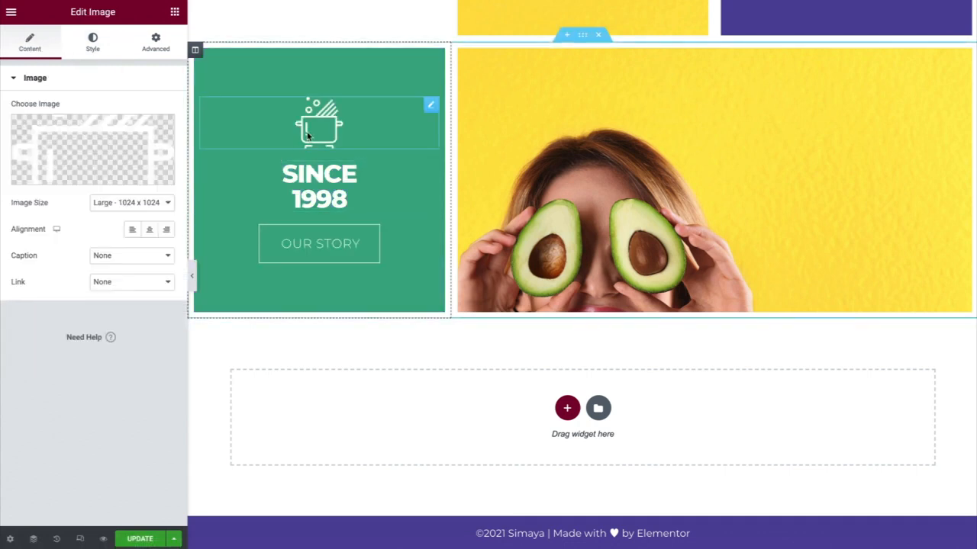
{"action": "left_click", "coordinate": [142, 145]}
{"action": "left_click", "coordinate": [85, 157]}
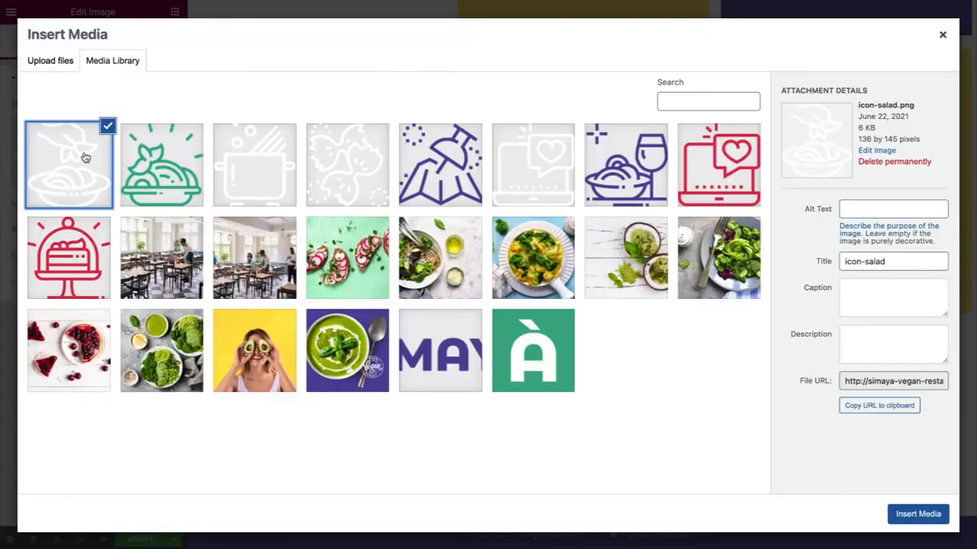
{"action": "left_click", "coordinate": [914, 519]}
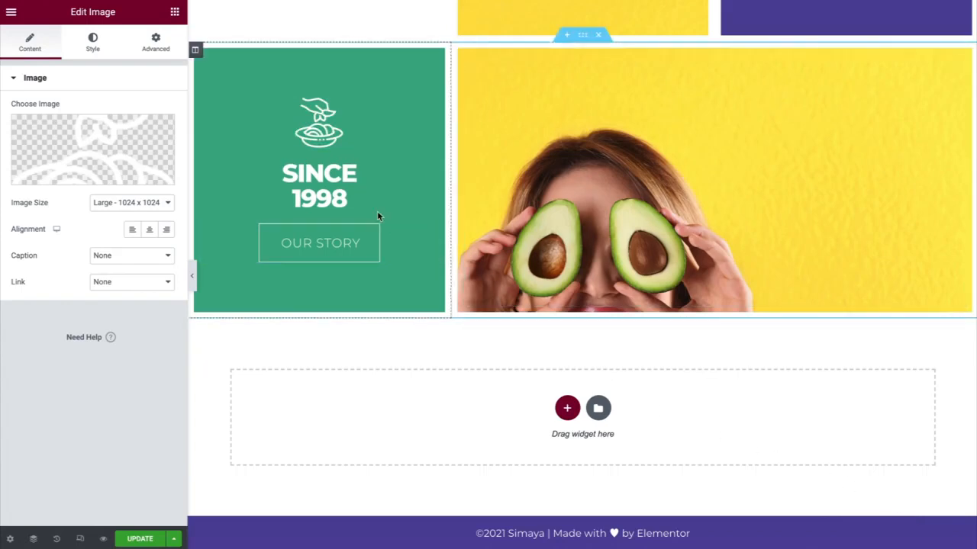
Change the green column's heading text to "Fresh Daily"
{"action": "left_click", "coordinate": [345, 171]}
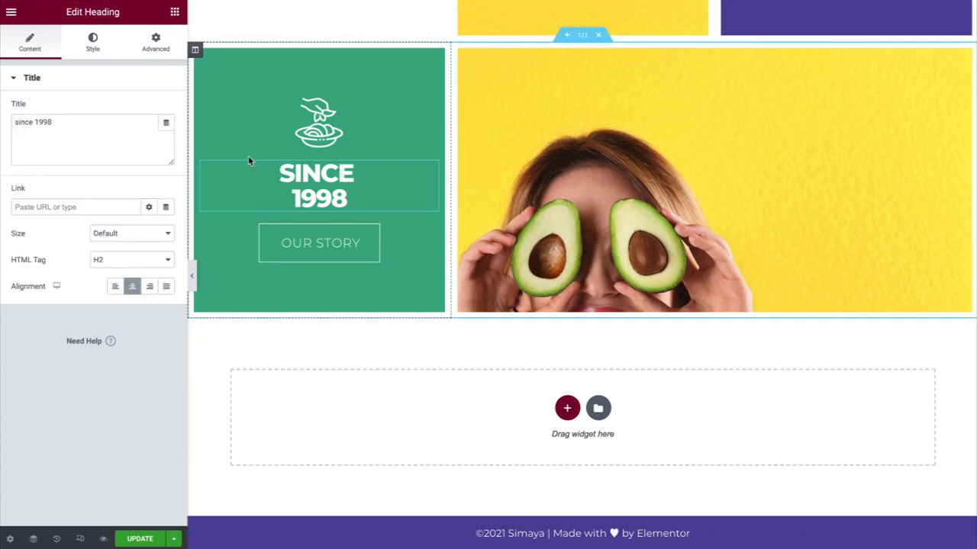
{"action": "triple_click", "coordinate": [113, 126]}
{"action": "type", "text": "Fresh Daily"}
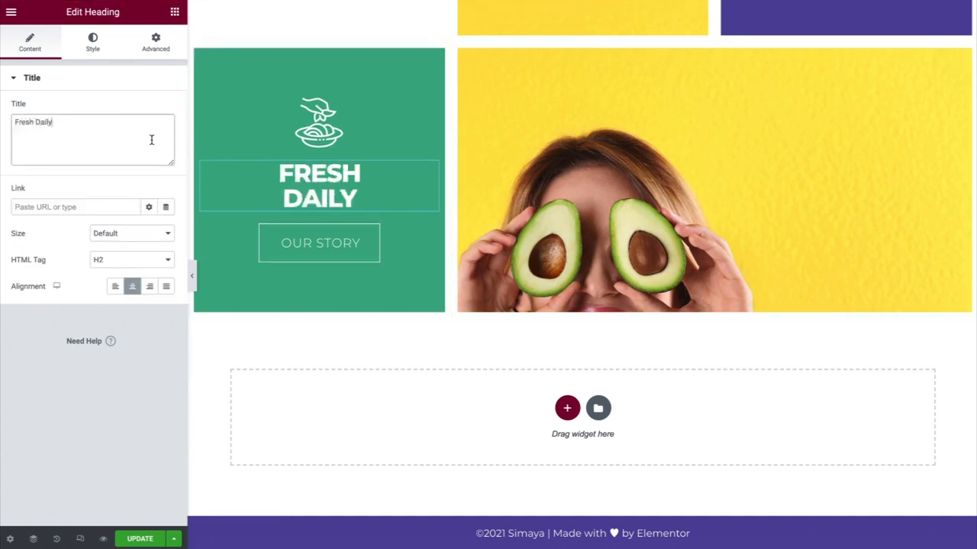
Change the green column's button text to "View Menu" and set its hover text color to the global Basil color
{"action": "left_click", "coordinate": [300, 252]}
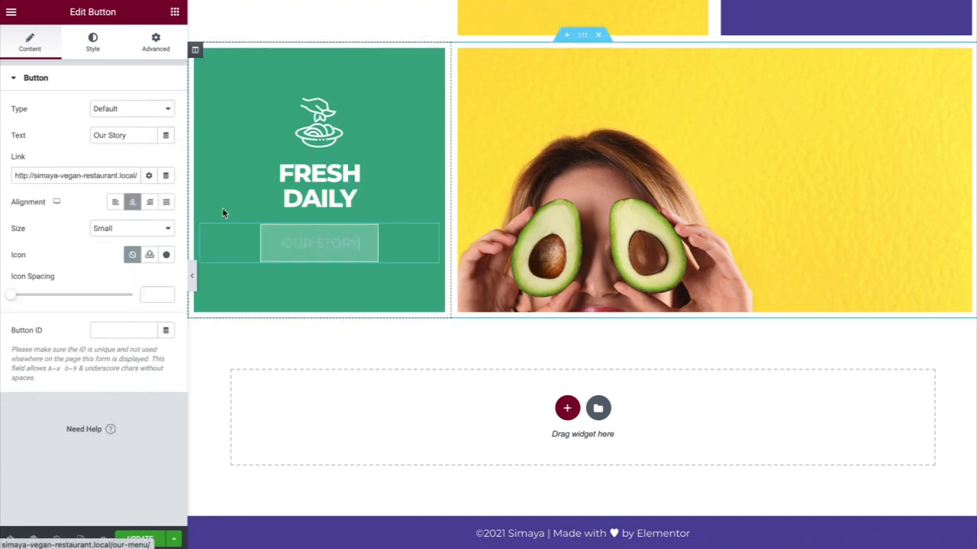
{"action": "triple_click", "coordinate": [136, 135]}
{"action": "type", "text": "View Menu"}
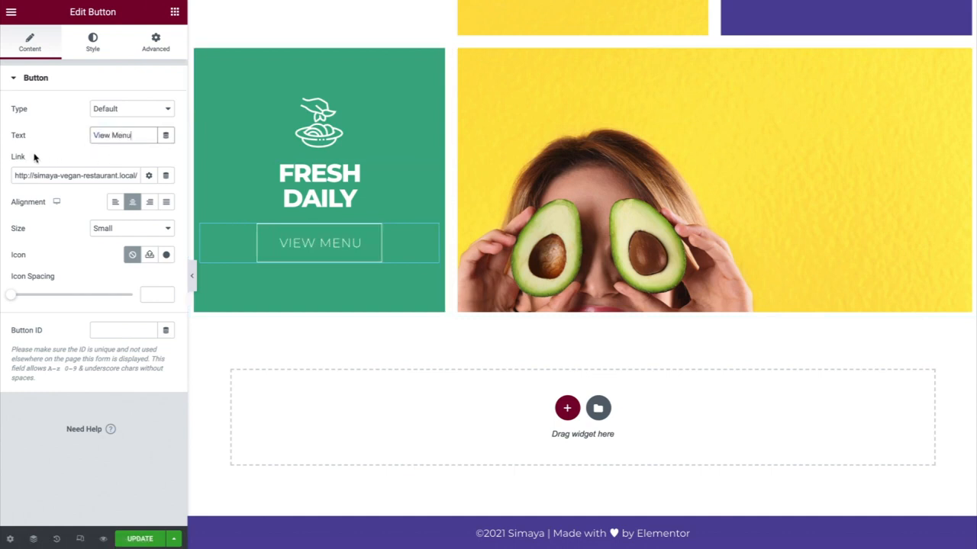
{"action": "left_click", "coordinate": [92, 44]}
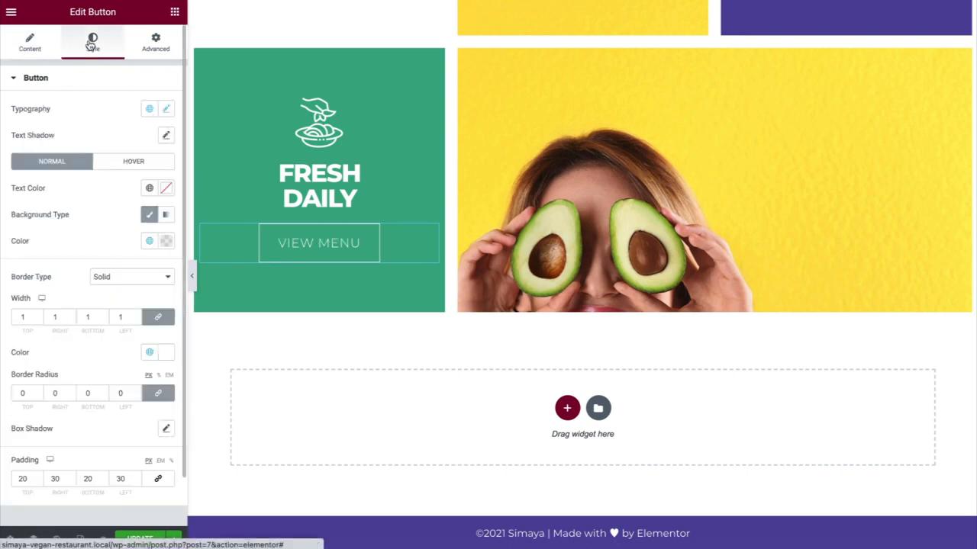
{"action": "left_click", "coordinate": [135, 162]}
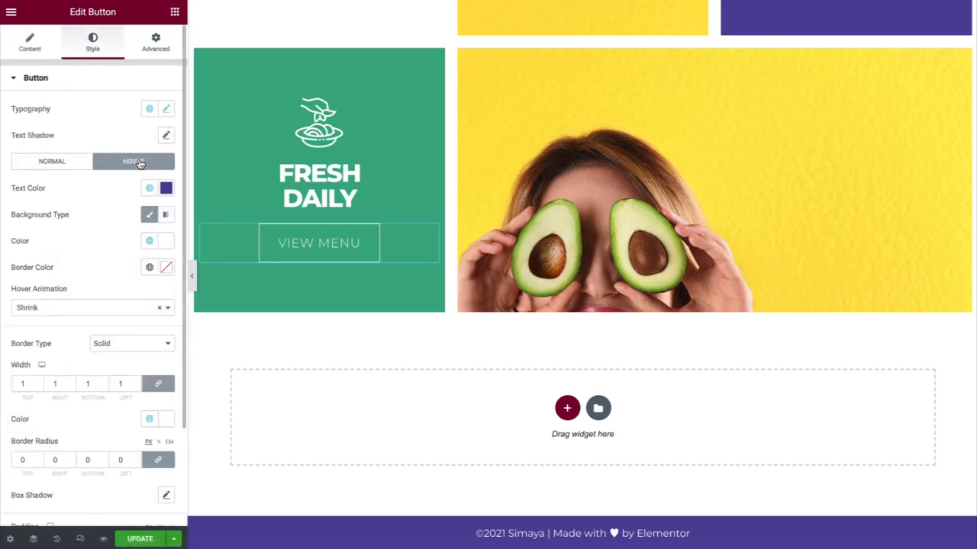
{"action": "left_click", "coordinate": [149, 189]}
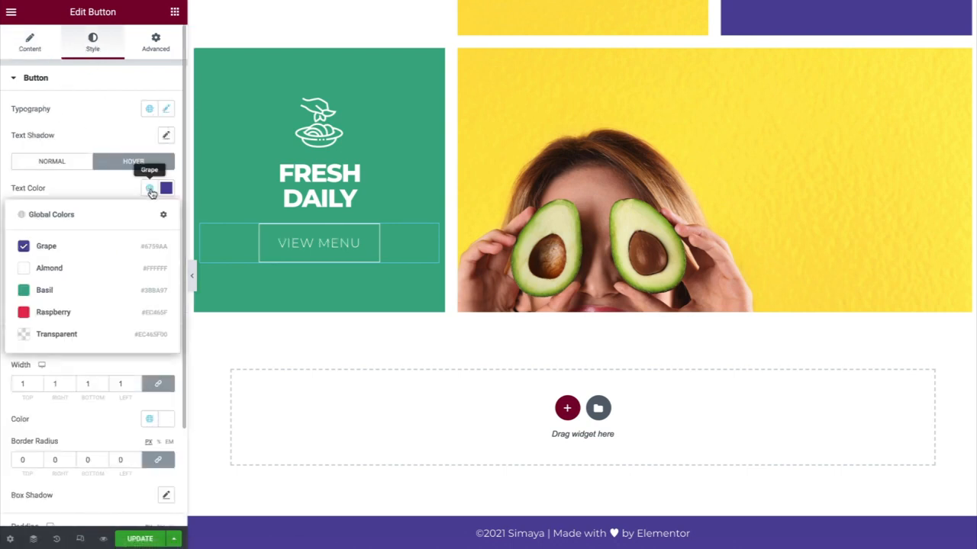
{"action": "left_click", "coordinate": [113, 291]}
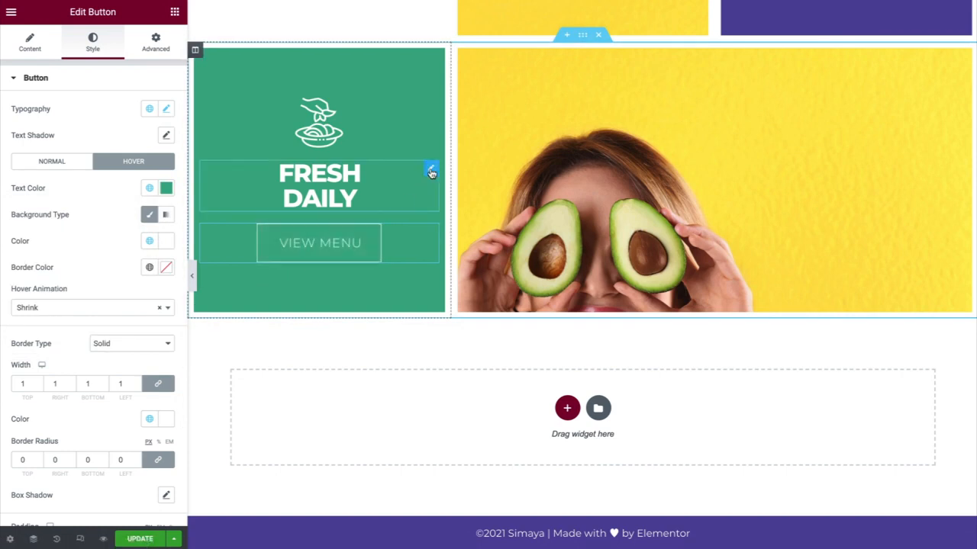
Replace the avocado background image of the Fresh Daily section's wide column with avo-zoodles.jpg
{"action": "left_click", "coordinate": [459, 51]}
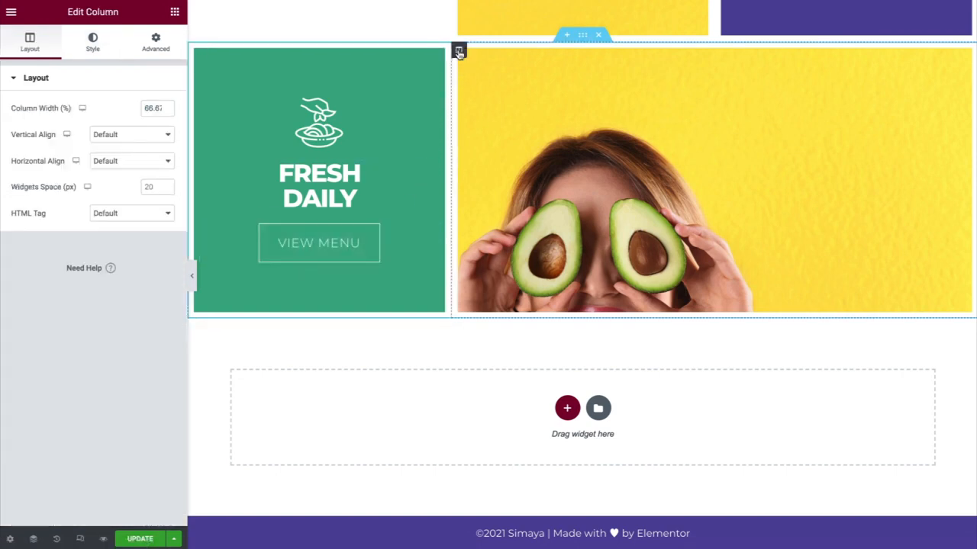
{"action": "left_click", "coordinate": [98, 39]}
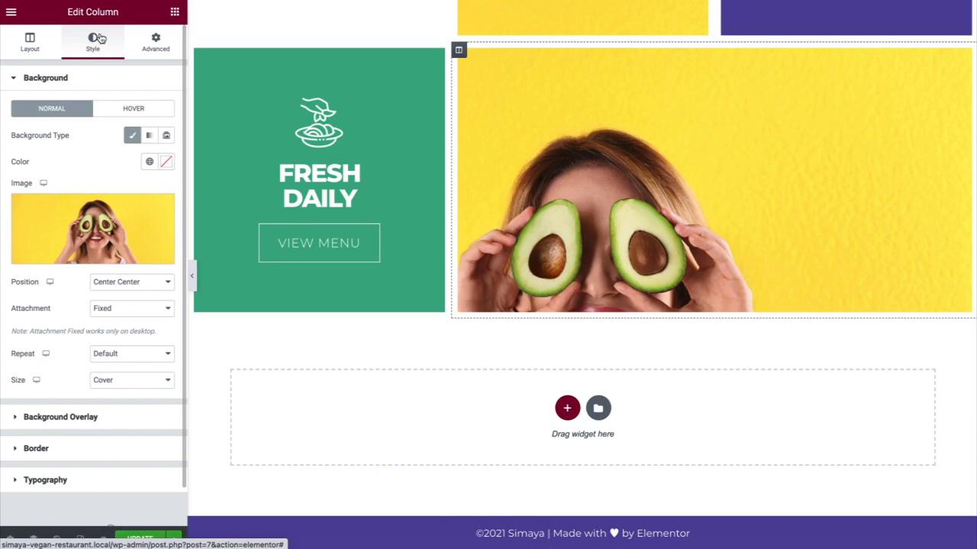
{"action": "left_click", "coordinate": [96, 229]}
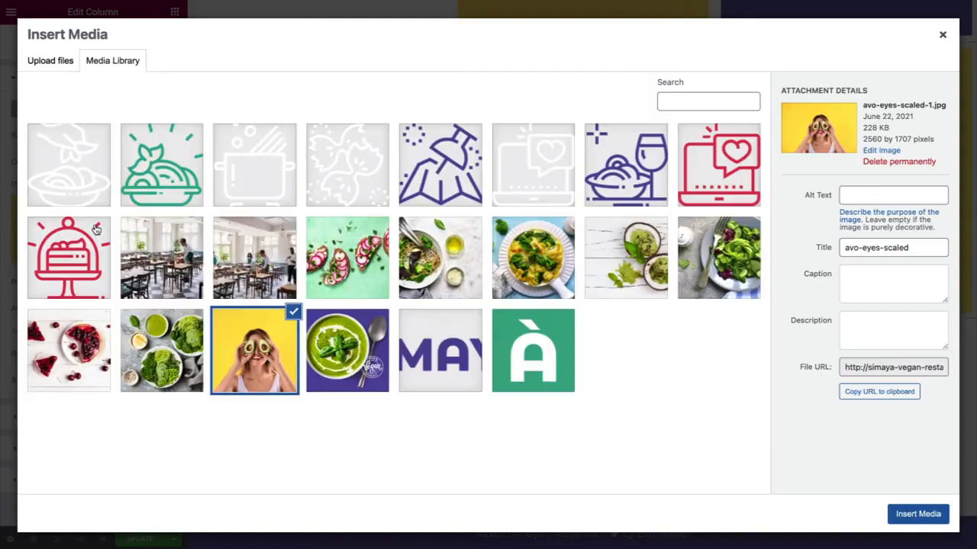
{"action": "left_click", "coordinate": [162, 345]}
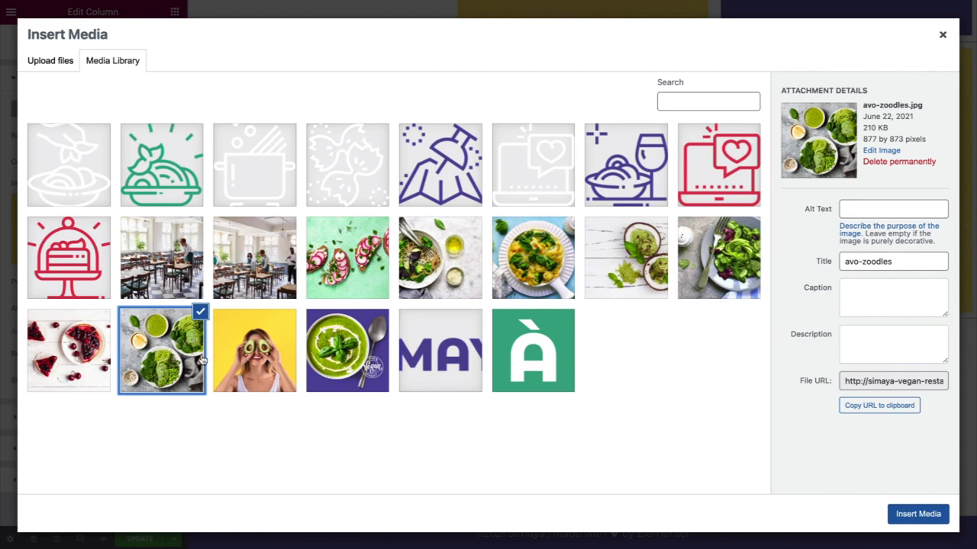
{"action": "left_click", "coordinate": [918, 514]}
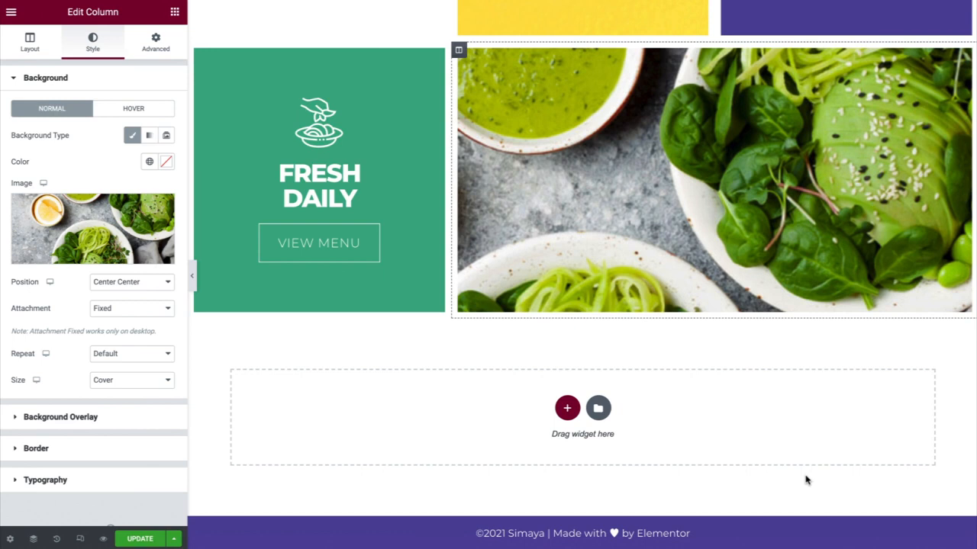
Duplicate the Since 1998 section in the Navigator, rename the copy as "Get In Touch", and move it below Fresh Daily
{"action": "key", "text": "ctrl+i"}
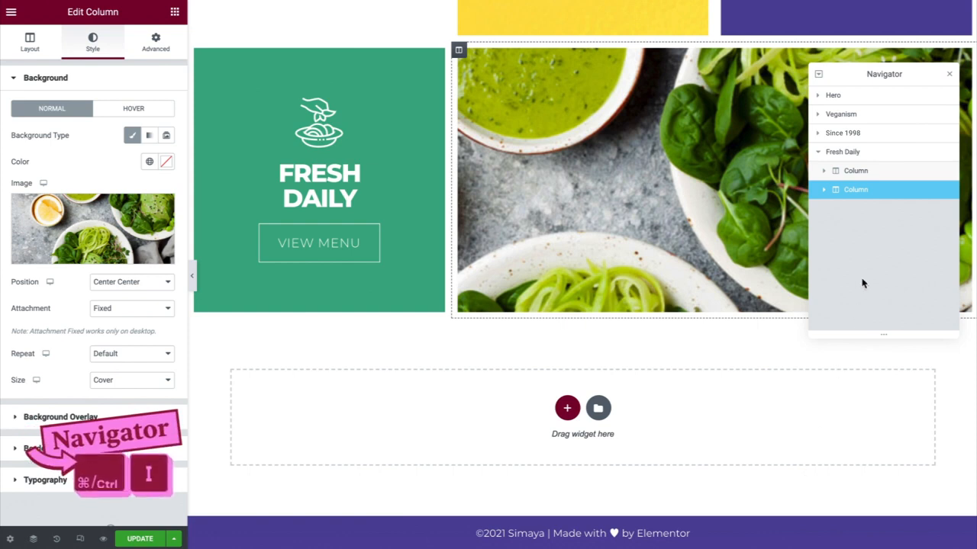
{"action": "right_click", "coordinate": [905, 134]}
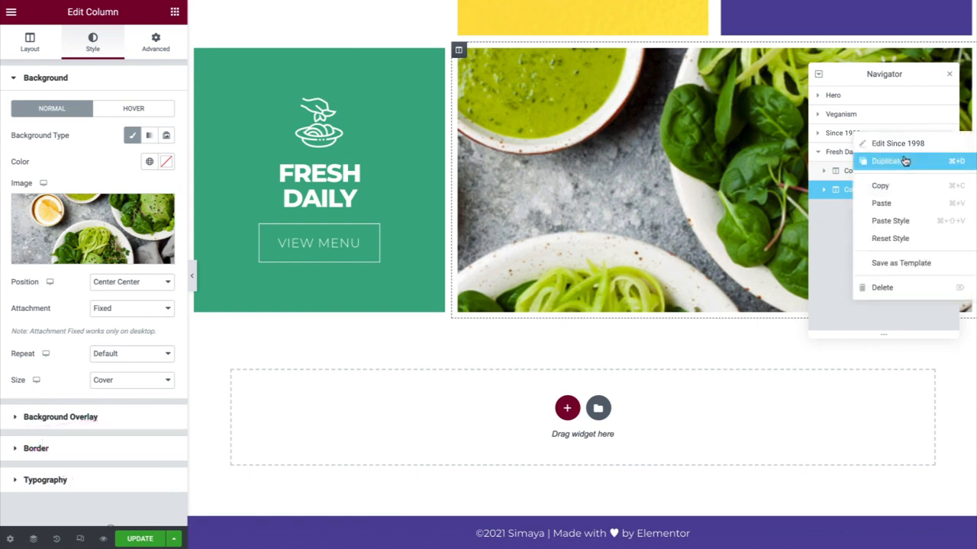
{"action": "left_click", "coordinate": [902, 160]}
{"action": "double_click", "coordinate": [855, 154]}
{"action": "type", "text": "Get In Touch"}
{"action": "key", "text": "Return"}
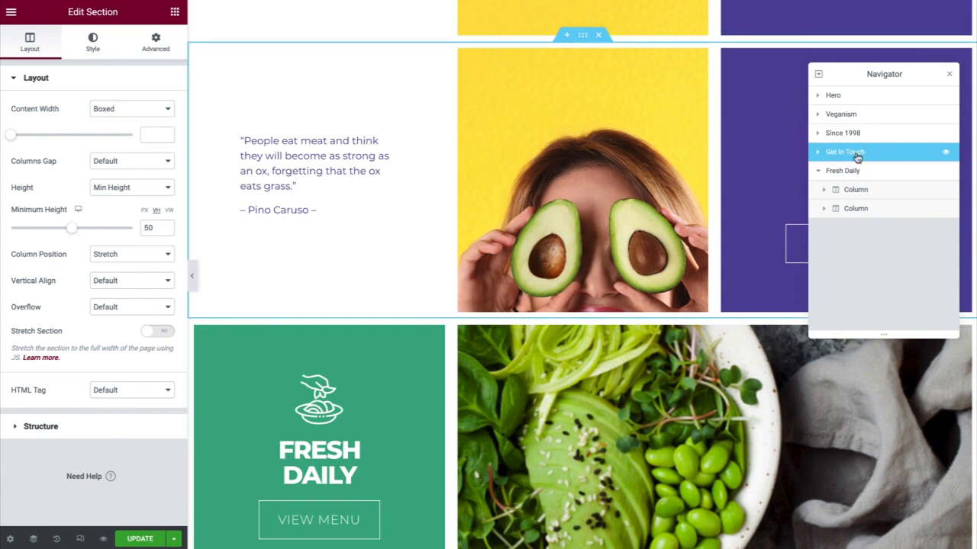
{"action": "left_click_drag", "start_coordinate": [882, 152], "coordinate": [877, 215]}
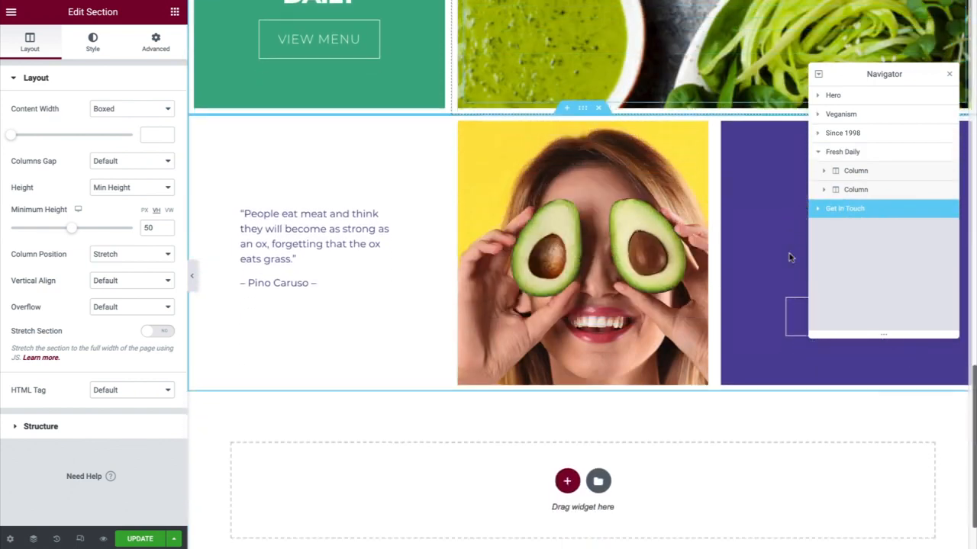
Move the image column to the end of the Get In Touch section and replace its background image with ice-cream.jpg
{"action": "left_click", "coordinate": [818, 211]}
{"action": "left_click_drag", "start_coordinate": [851, 247], "coordinate": [854, 267]}
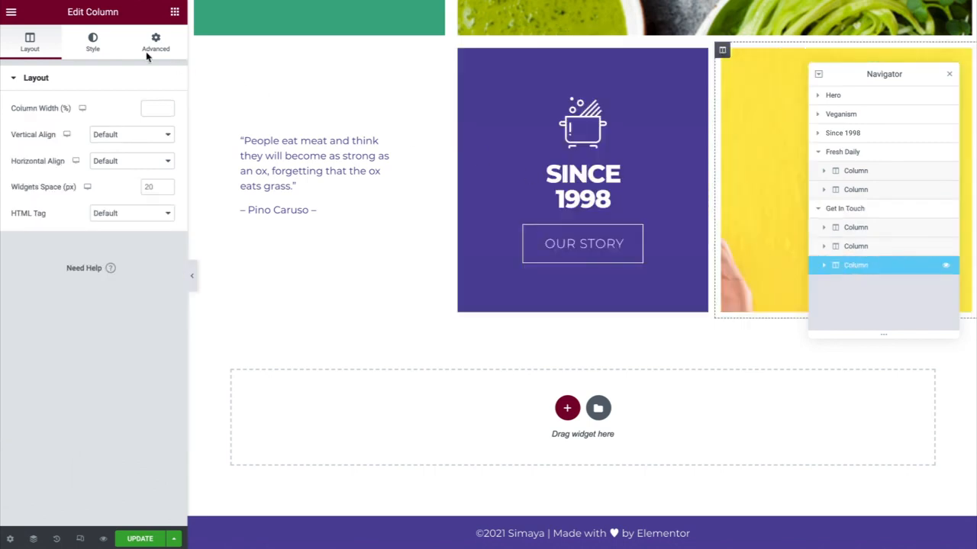
{"action": "left_click", "coordinate": [106, 43]}
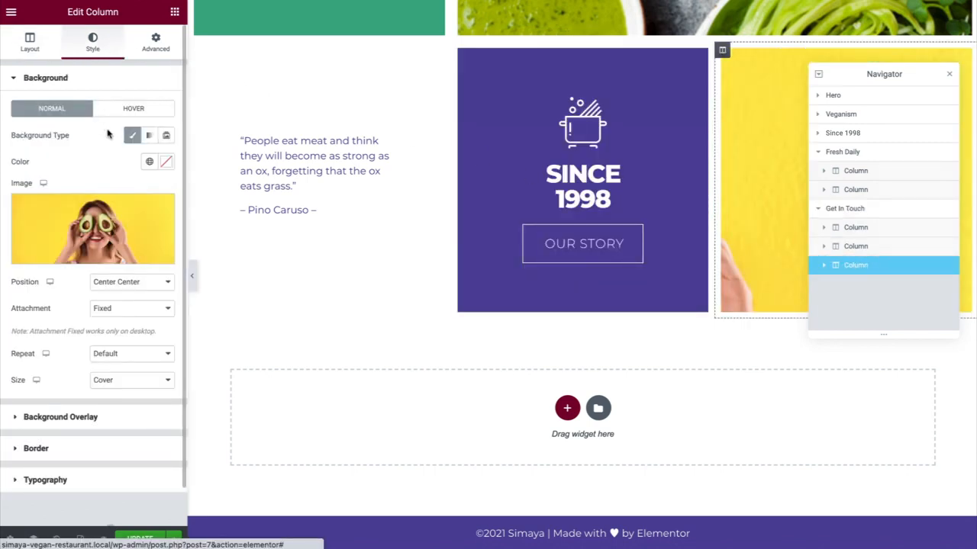
{"action": "left_click", "coordinate": [122, 221]}
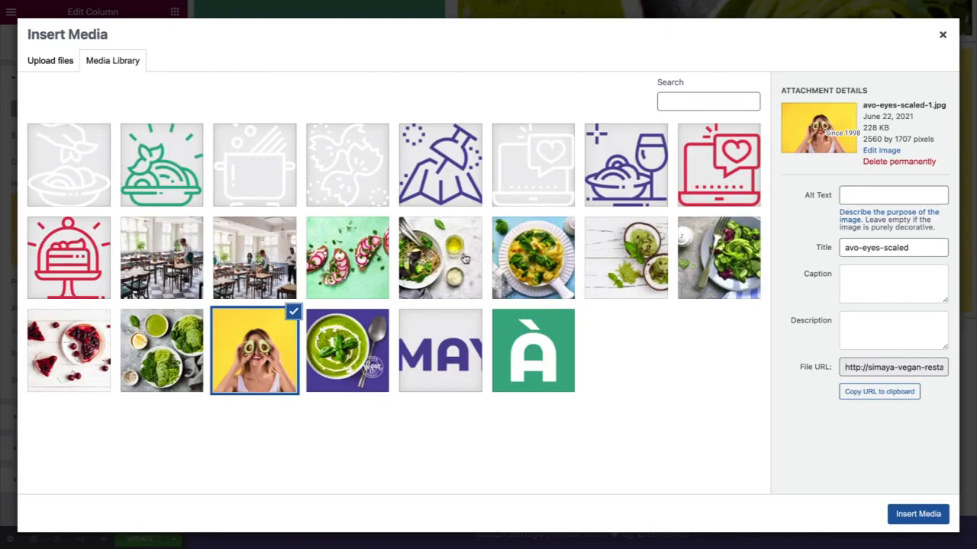
{"action": "left_click", "coordinate": [609, 263]}
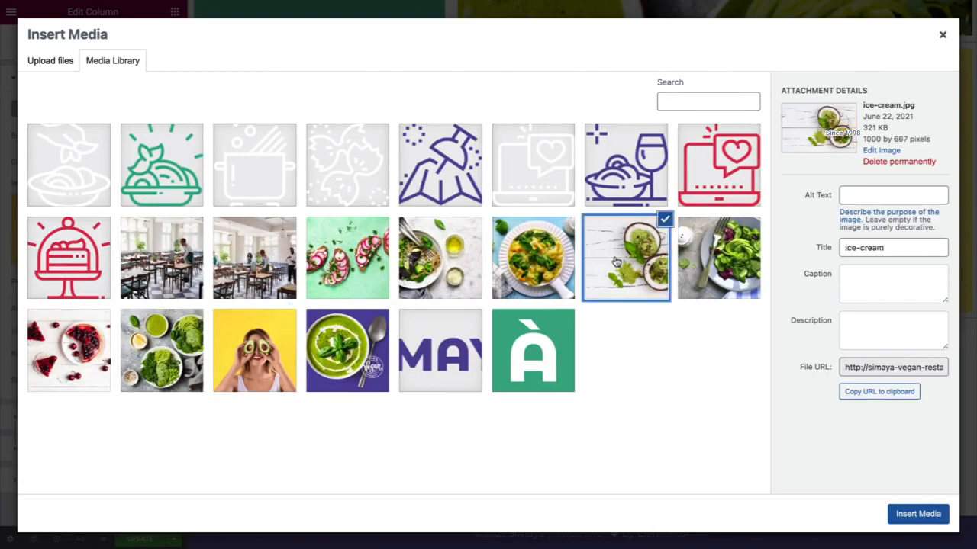
{"action": "left_click", "coordinate": [902, 508]}
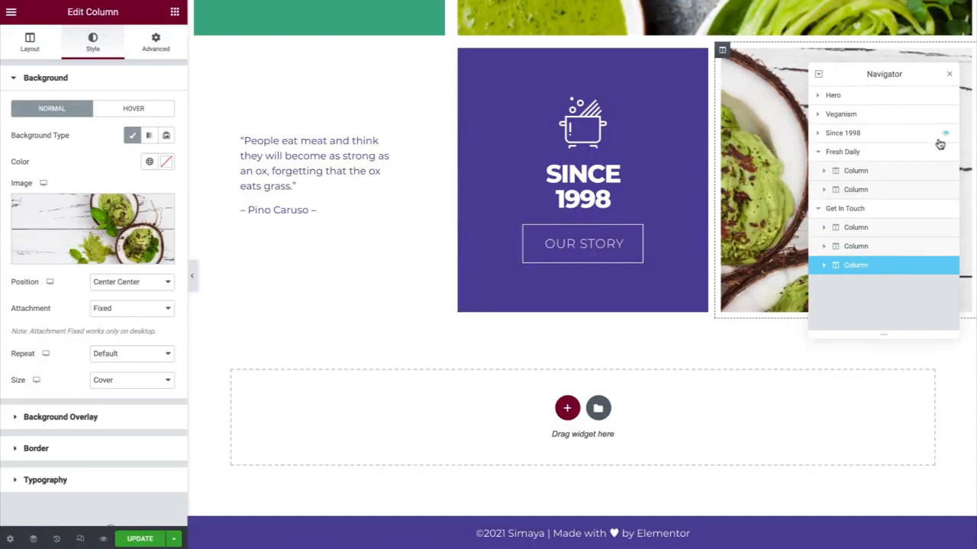
{"action": "left_click", "coordinate": [950, 76]}
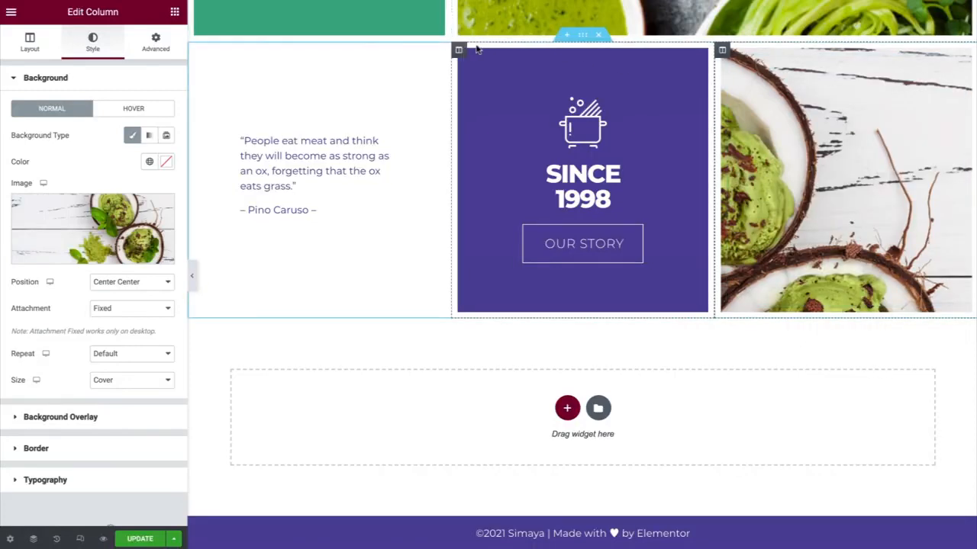
Set the background color of the Get In Touch section's purple column to the global Raspberry color
{"action": "left_click", "coordinate": [459, 51]}
{"action": "left_click", "coordinate": [97, 43]}
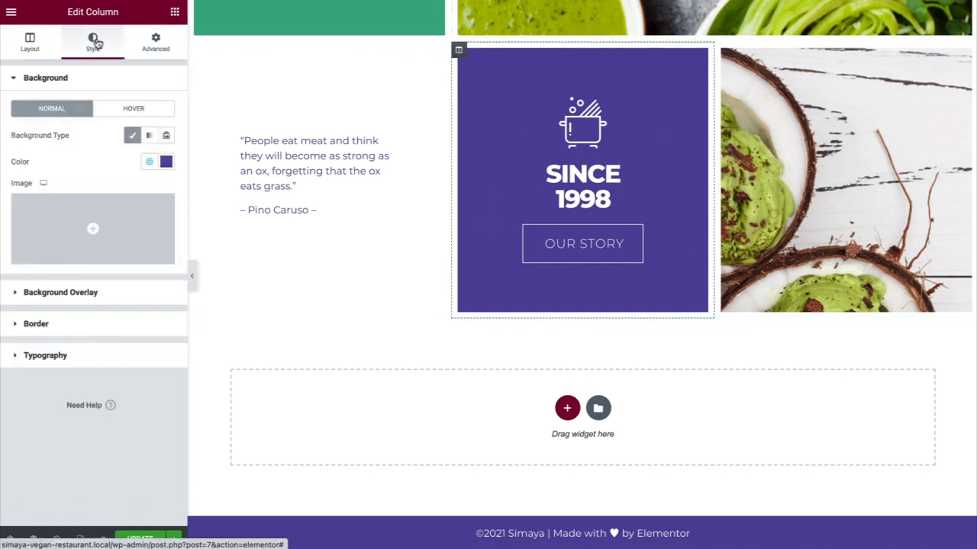
{"action": "left_click", "coordinate": [149, 162]}
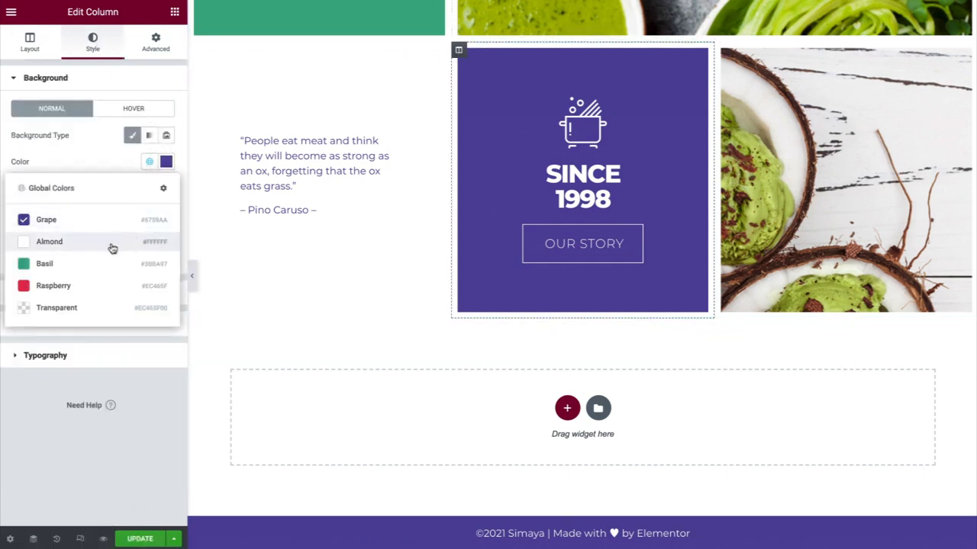
{"action": "left_click", "coordinate": [108, 287]}
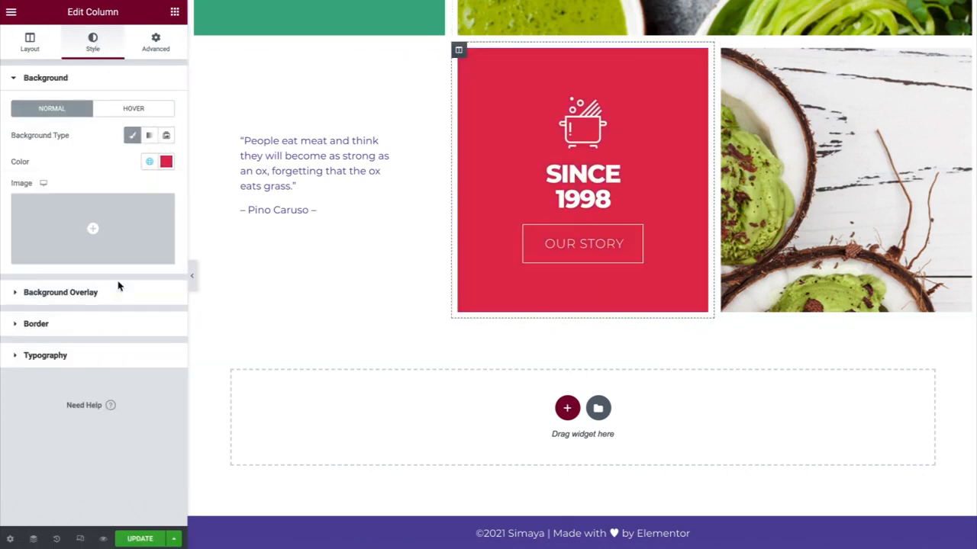
Replace the pot icon in the red column with icon-pasta.png from the media library
{"action": "left_click", "coordinate": [563, 142]}
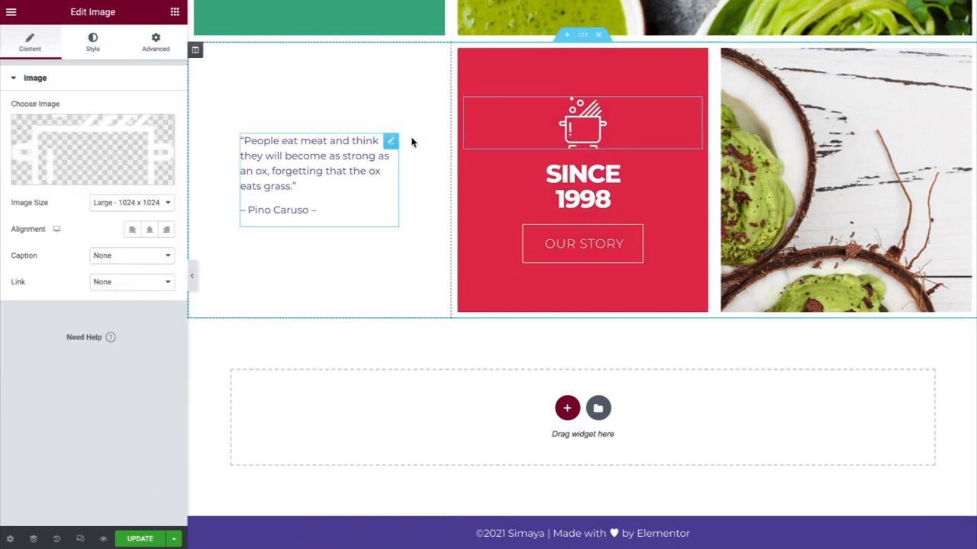
{"action": "left_click", "coordinate": [107, 147]}
{"action": "left_click", "coordinate": [333, 176]}
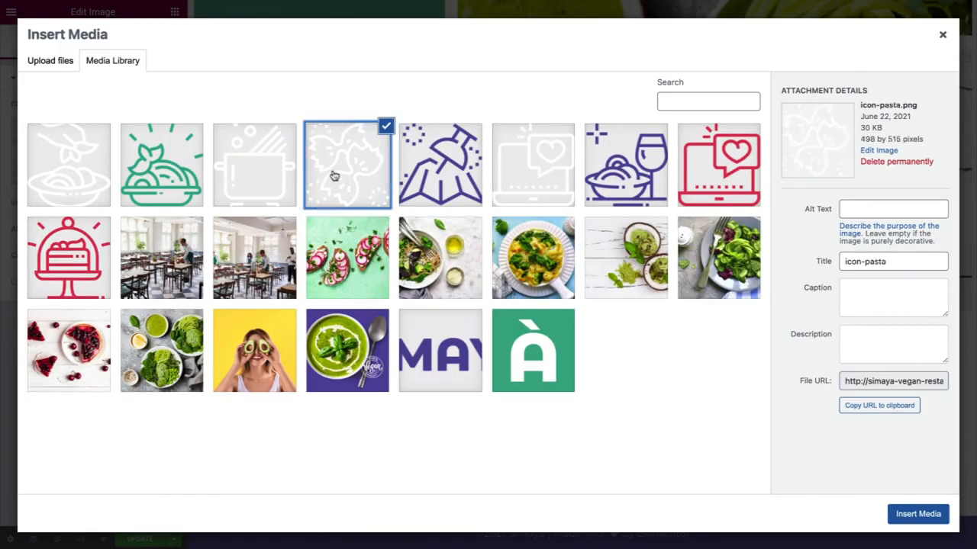
{"action": "left_click", "coordinate": [891, 512]}
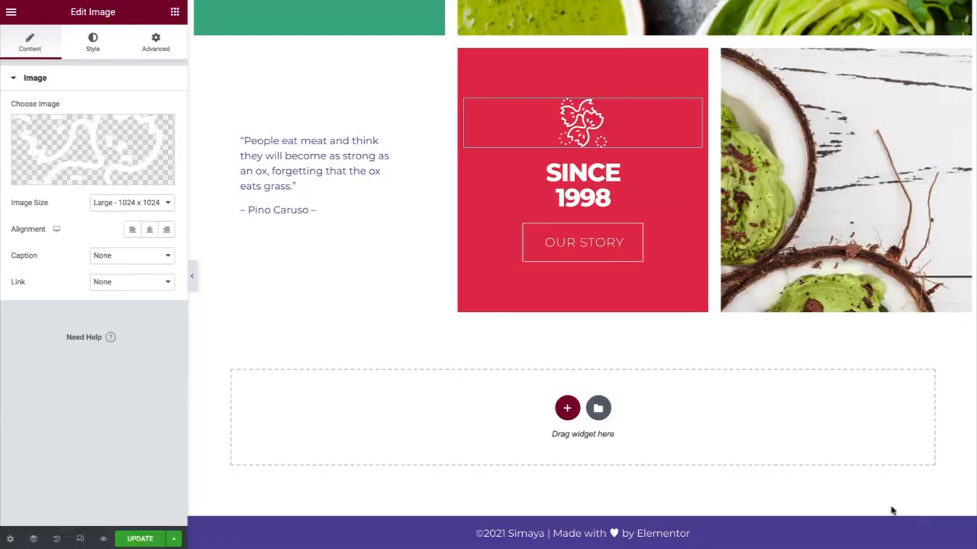
Change the red column's heading text to "get in touch"
{"action": "left_click", "coordinate": [631, 196]}
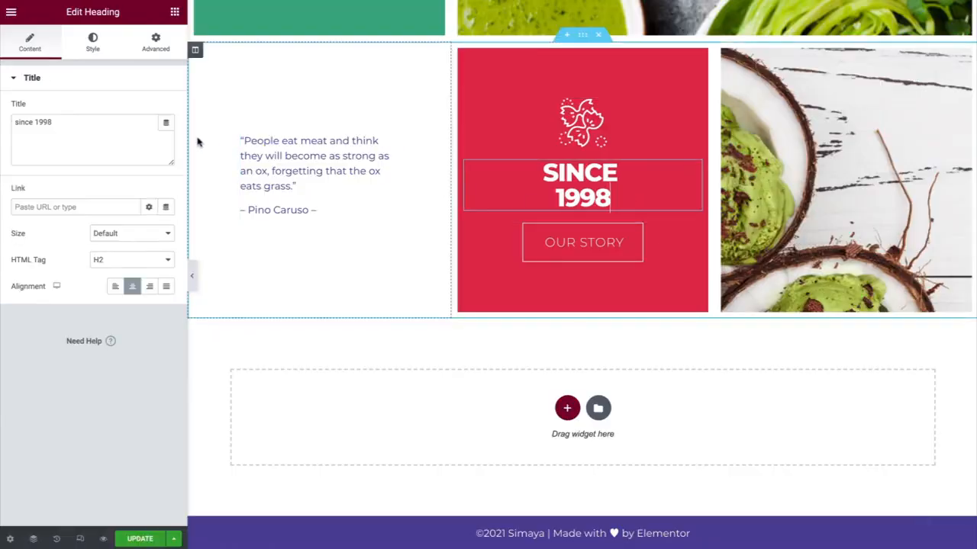
{"action": "triple_click", "coordinate": [118, 131]}
{"action": "type", "text": "get in touch"}
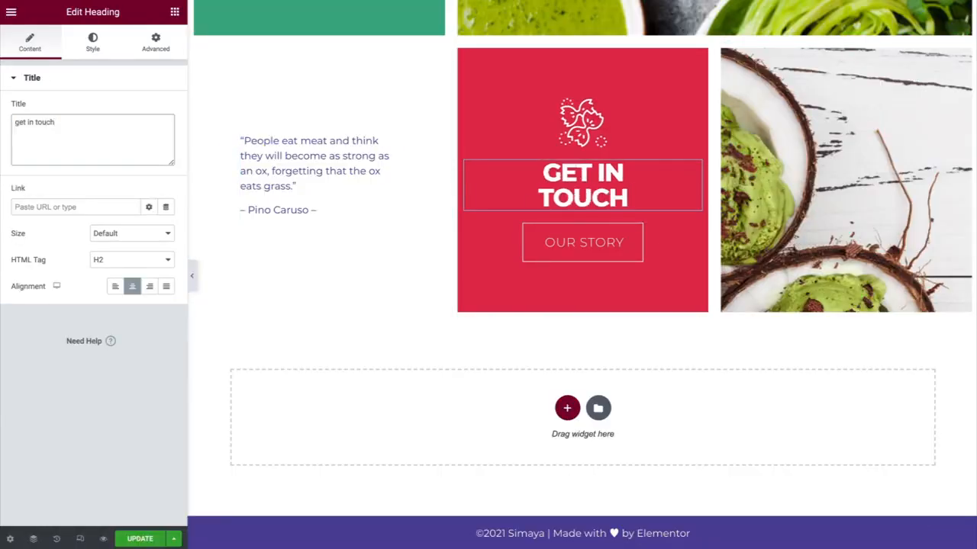
Change the red column's button text to "Contact Us" and link it to the site's contact page
{"action": "left_click", "coordinate": [562, 242]}
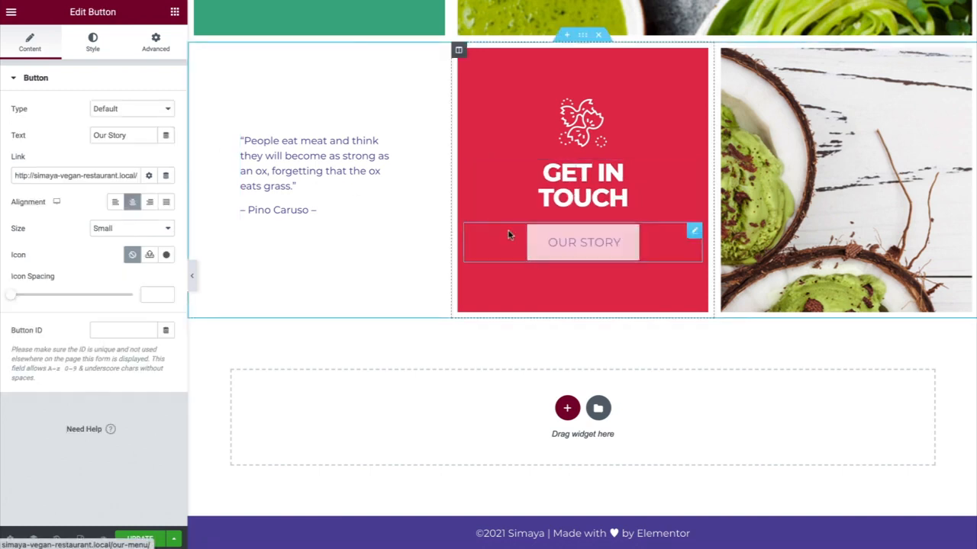
{"action": "triple_click", "coordinate": [146, 135]}
{"action": "type", "text": "Contact Us"}
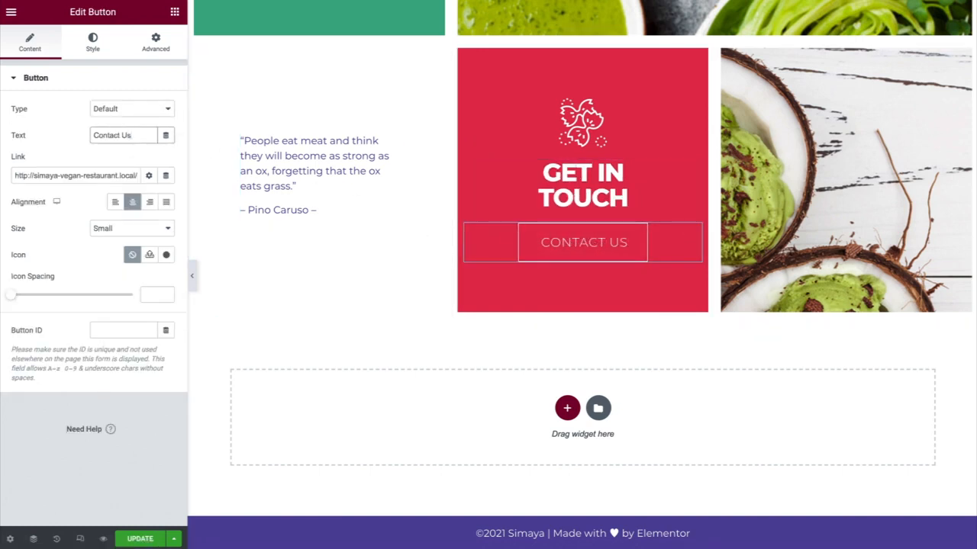
{"action": "triple_click", "coordinate": [118, 175]}
{"action": "type", "text": "contac"}
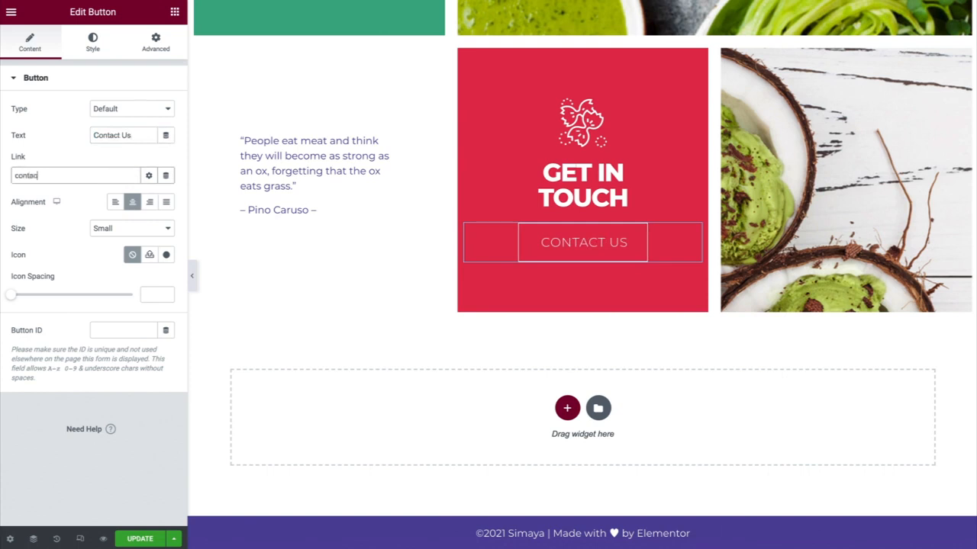
{"action": "left_click", "coordinate": [115, 197]}
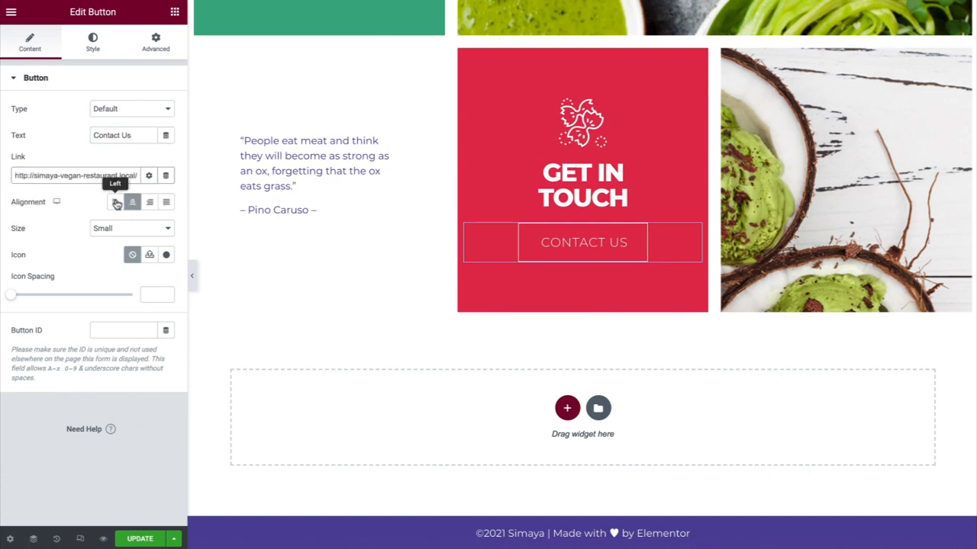
Set the Contact Us button's hover text color to the global Raspberry color
{"action": "left_click", "coordinate": [92, 45]}
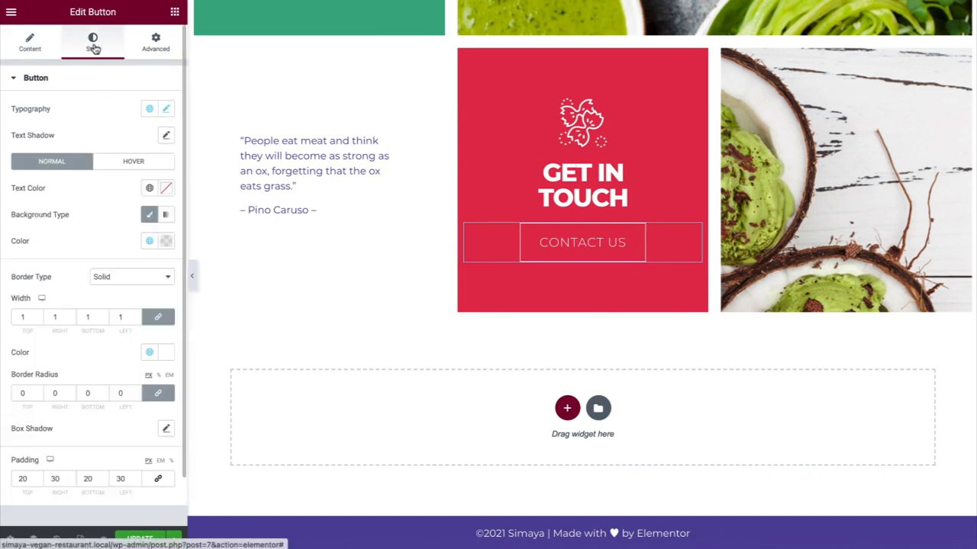
{"action": "left_click", "coordinate": [136, 164]}
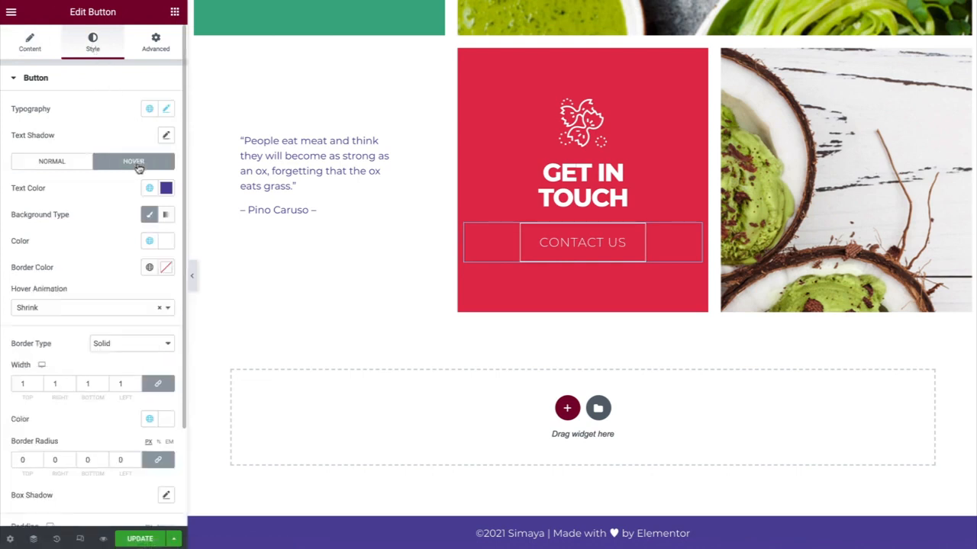
{"action": "left_click", "coordinate": [149, 188]}
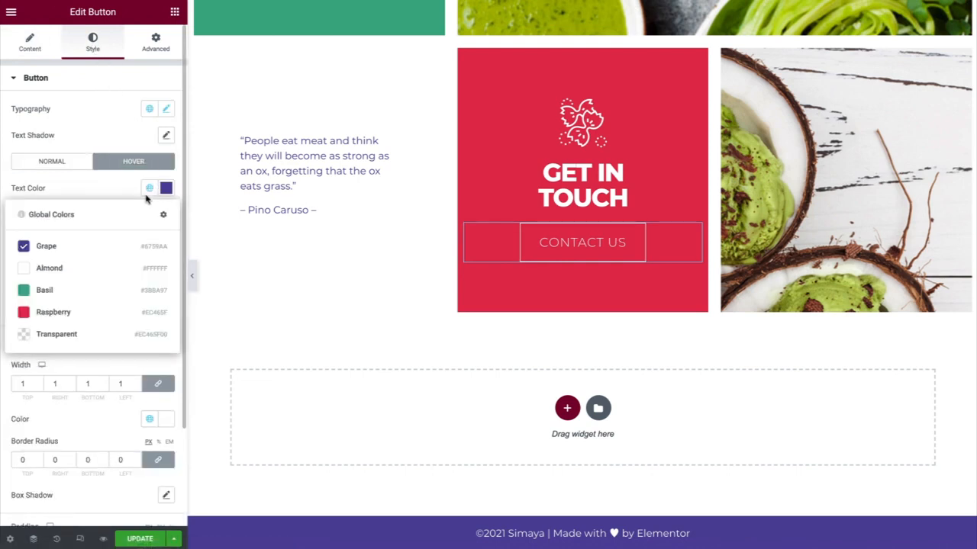
{"action": "left_click", "coordinate": [111, 311]}
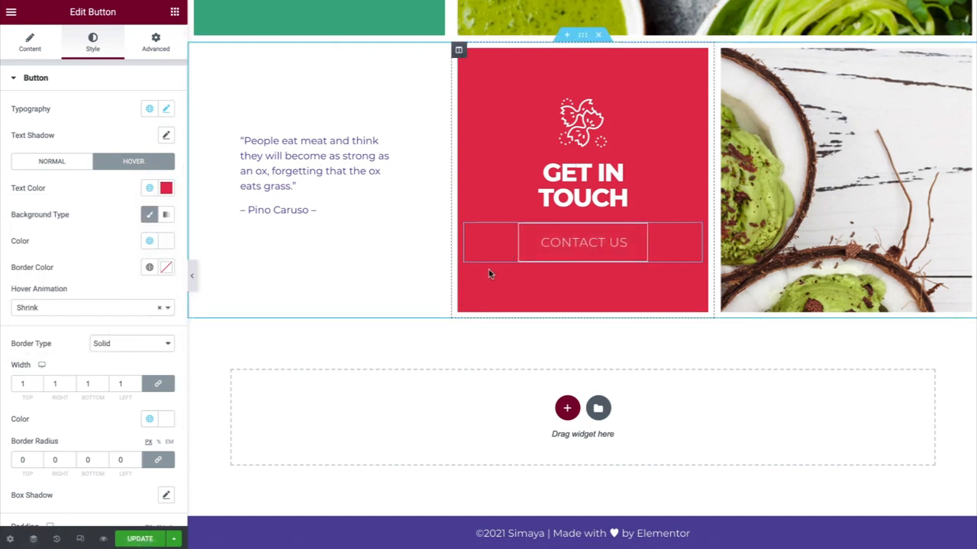
Replace the Get In Touch quote with “The greatness of a nation and its moral progress can be judged by the way its animals are treated.” – Gandhi –
{"action": "left_click", "coordinate": [372, 174]}
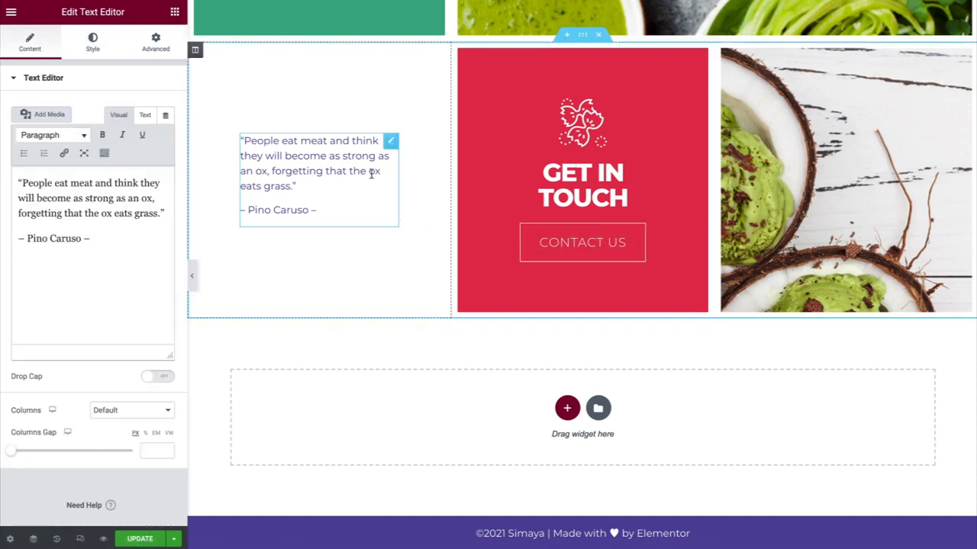
{"action": "left_click", "coordinate": [91, 239]}
{"action": "key", "text": "ctrl+a"}
{"action": "type", "text": "\"The greatness of a nation and its moral progress can be judged by the way its animals are treated.\" – Gandhi –"}
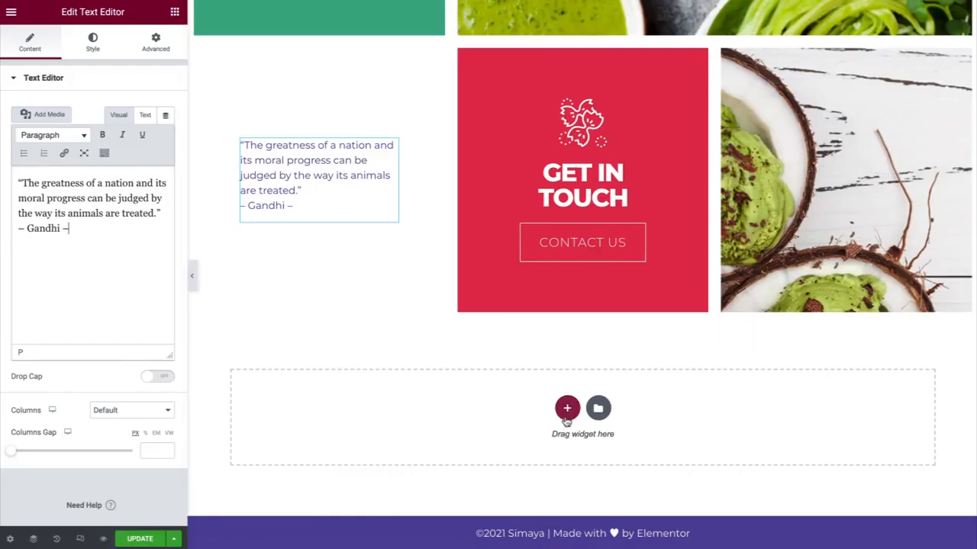
Add a new single-column section below the Get In Touch section
{"action": "left_click", "coordinate": [565, 420]}
{"action": "left_click", "coordinate": [424, 438]}
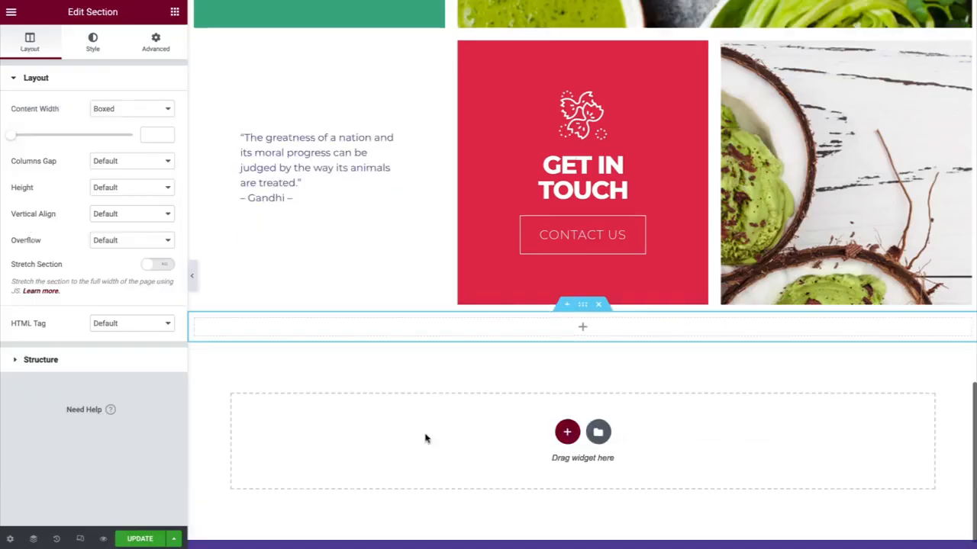
Rename the new bottom section "Our Story" in the Navigator and set its CSS ID to "story"
{"action": "key", "text": "ctrl+i"}
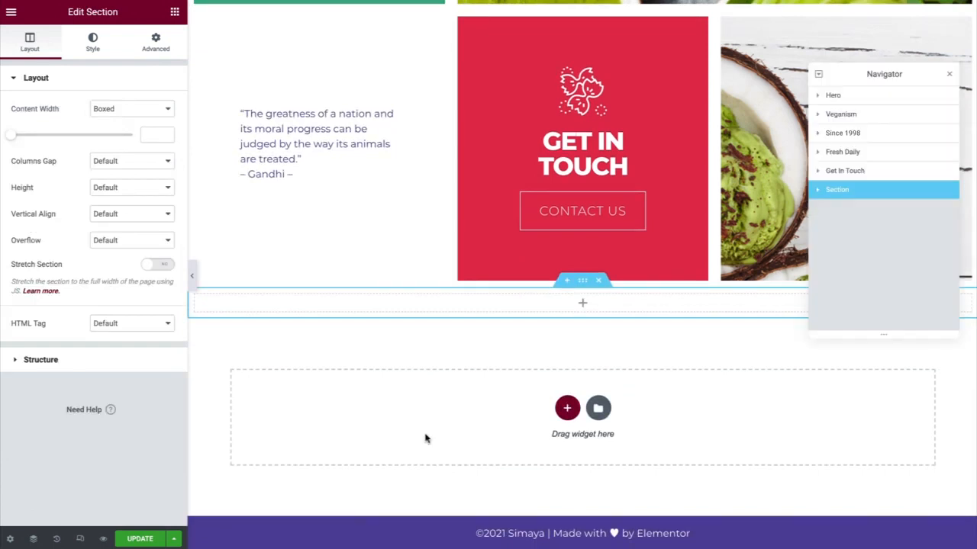
{"action": "double_click", "coordinate": [842, 195]}
{"action": "type", "text": "Our Story"}
{"action": "key", "text": "Return"}
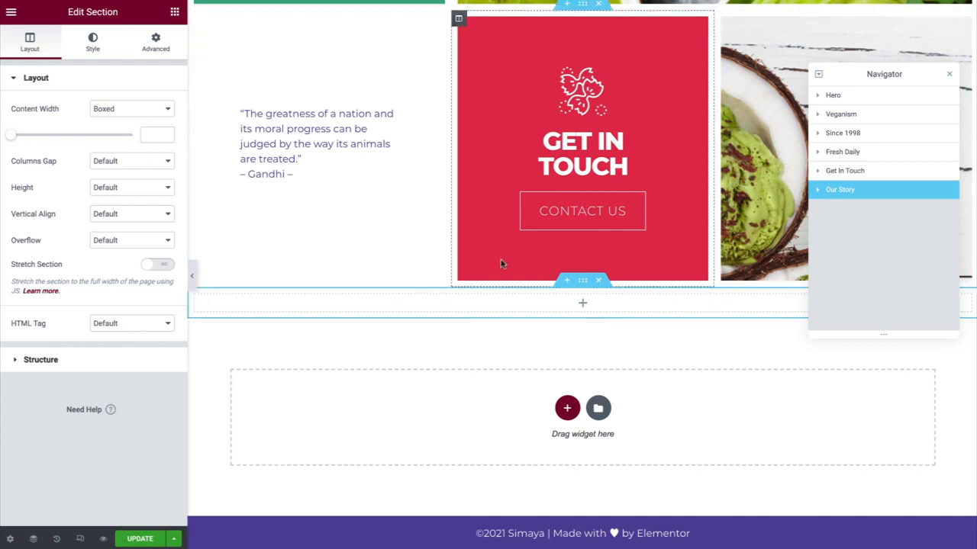
{"action": "left_click", "coordinate": [162, 49]}
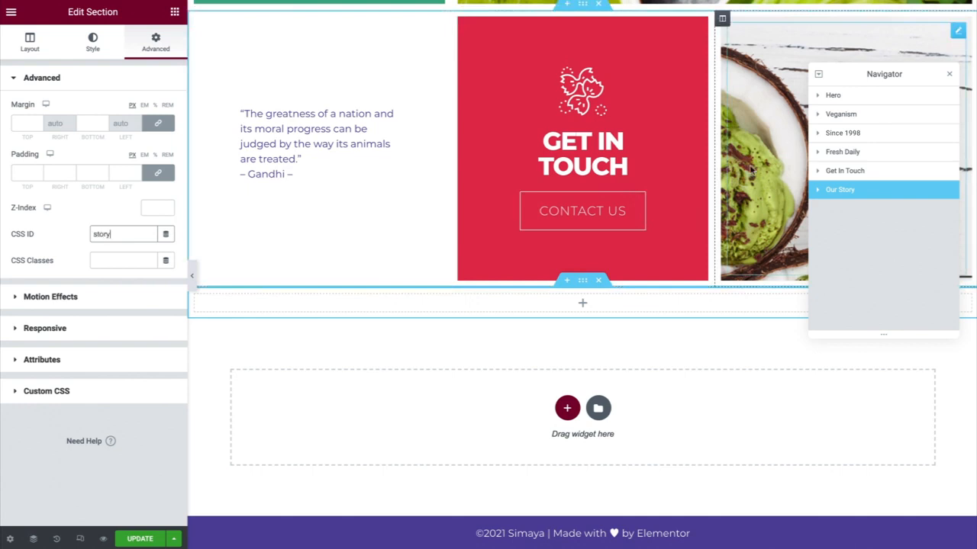
Set the link of the Our Story button in the Since 1998 section to #story
{"action": "left_click", "coordinate": [878, 134]}
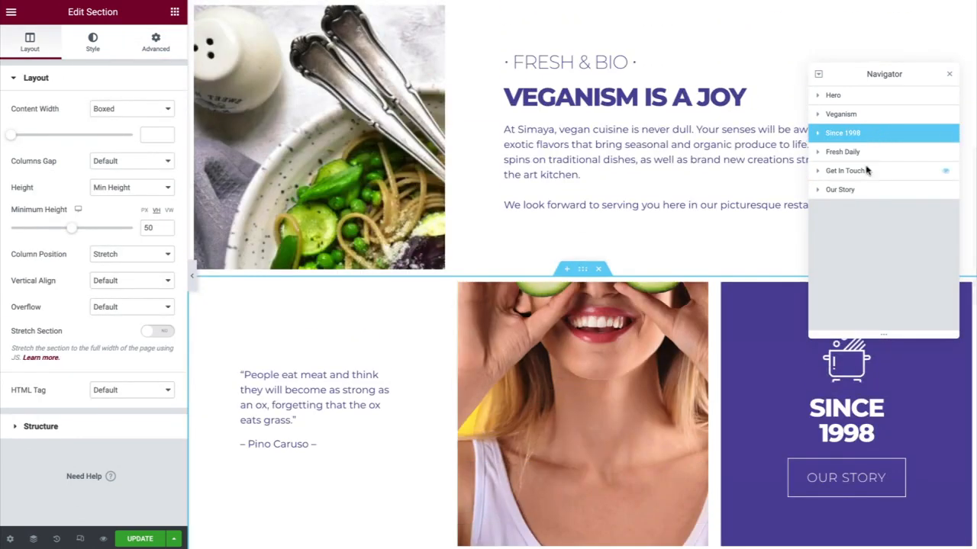
{"action": "left_click", "coordinate": [838, 490]}
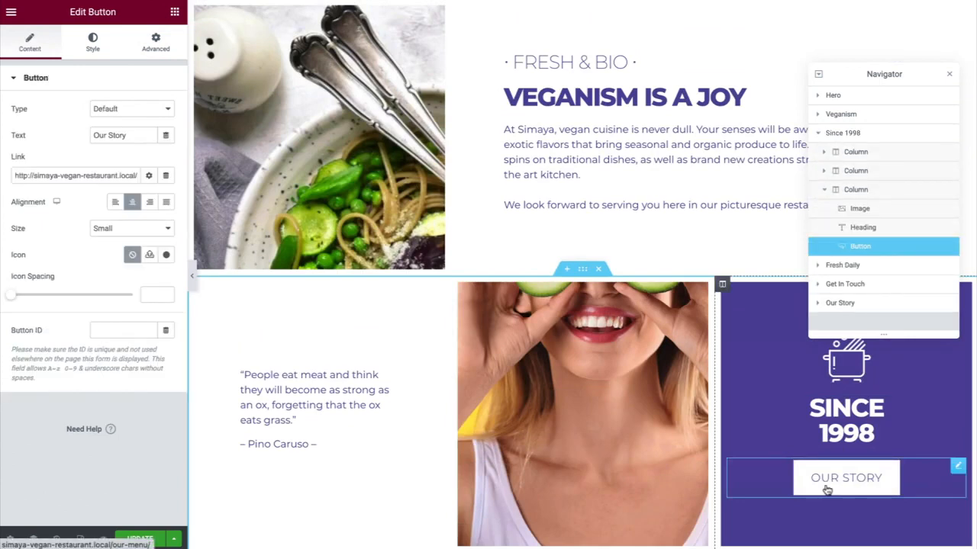
{"action": "triple_click", "coordinate": [99, 180]}
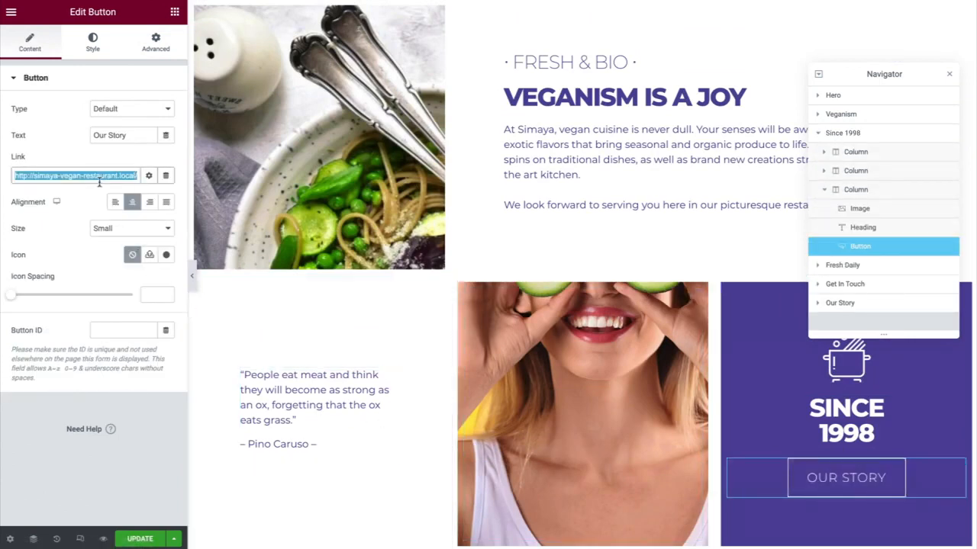
{"action": "type", "text": "#story"}
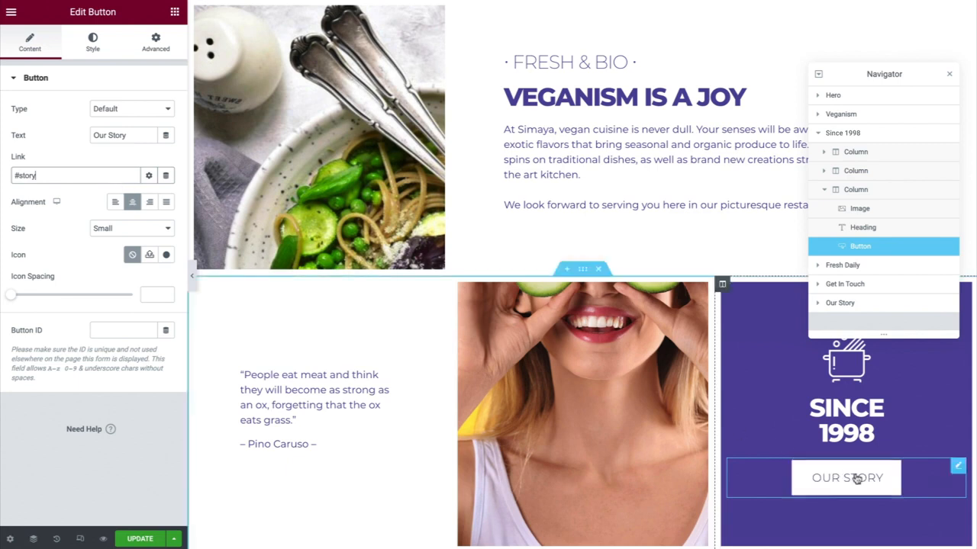
Add a Heading widget reading "Our Story" to the empty Our Story section and center it
{"action": "scroll", "coordinate": [856, 478], "scroll_direction": "down", "scroll_amount": 10}
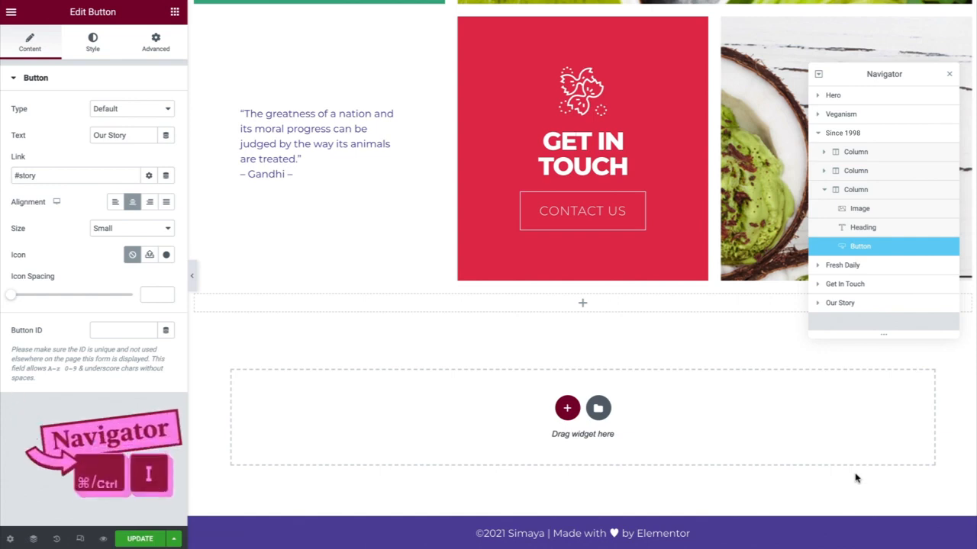
{"action": "key", "text": "ctrl+i"}
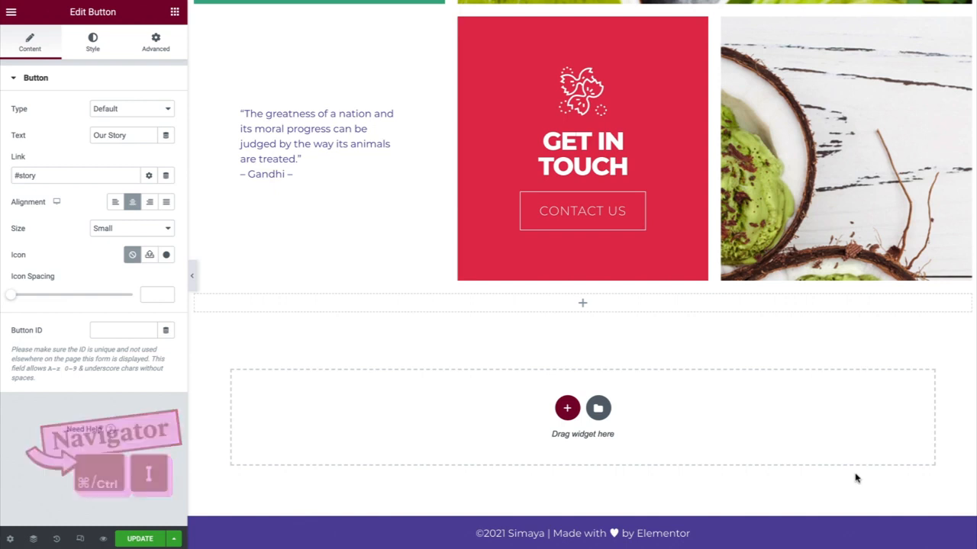
{"action": "left_click", "coordinate": [174, 11]}
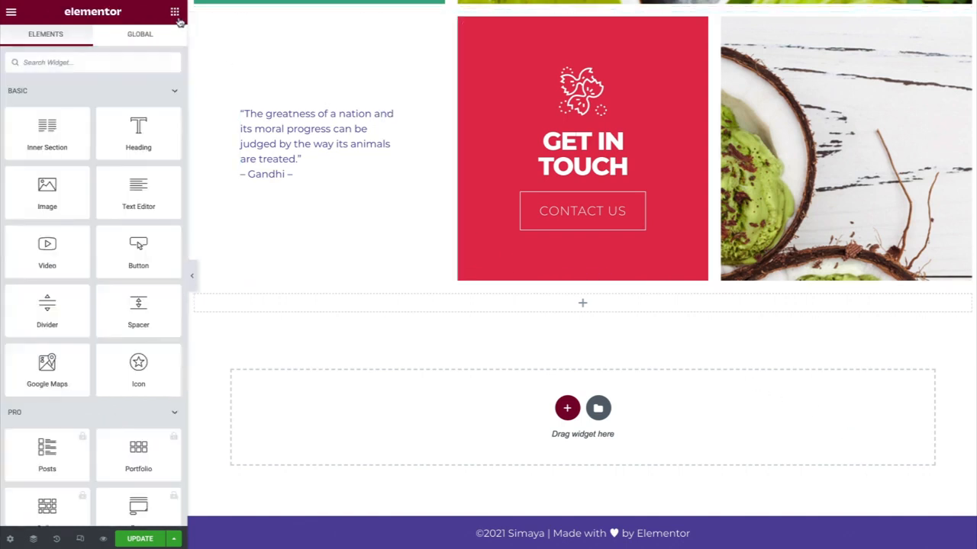
{"action": "left_click_drag", "start_coordinate": [139, 127], "coordinate": [438, 305]}
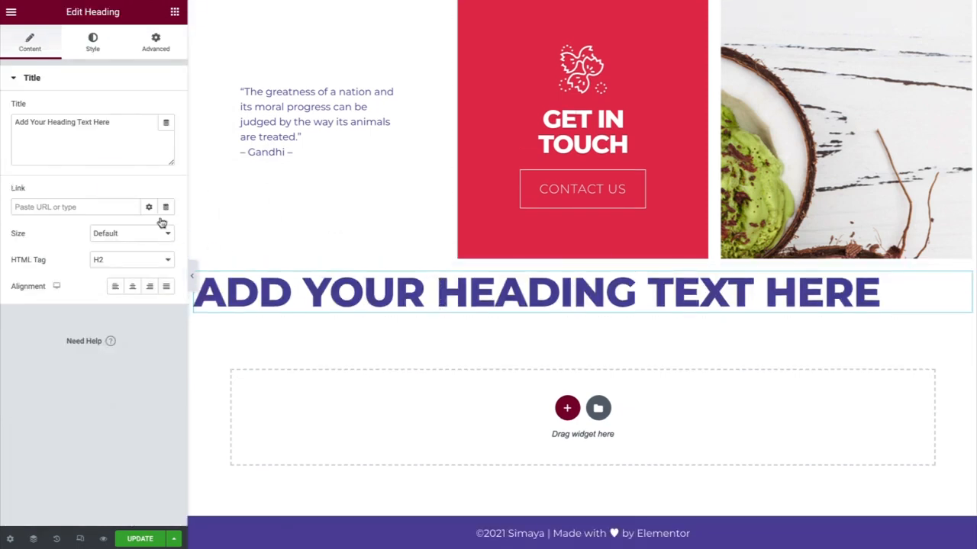
{"action": "triple_click", "coordinate": [114, 122]}
{"action": "type", "text": "Our Story"}
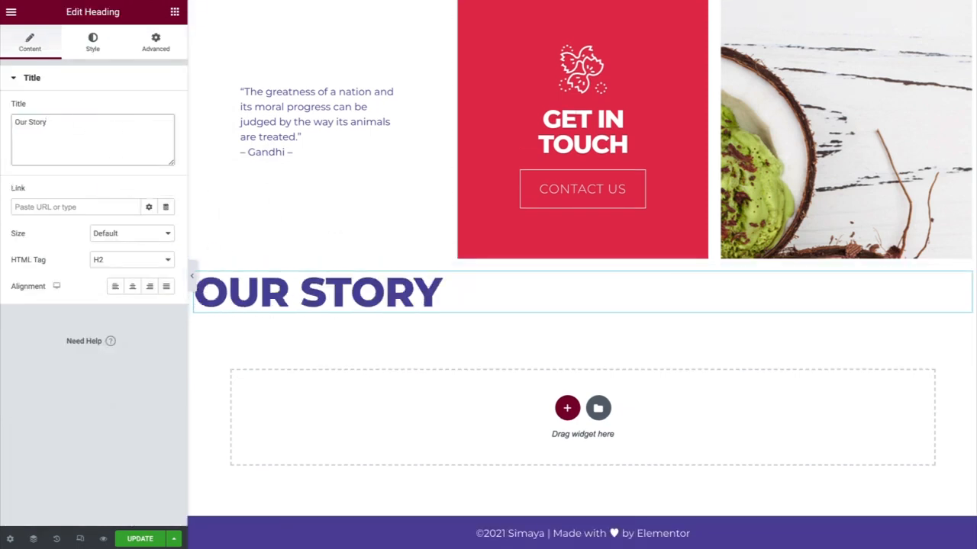
{"action": "left_click", "coordinate": [134, 288]}
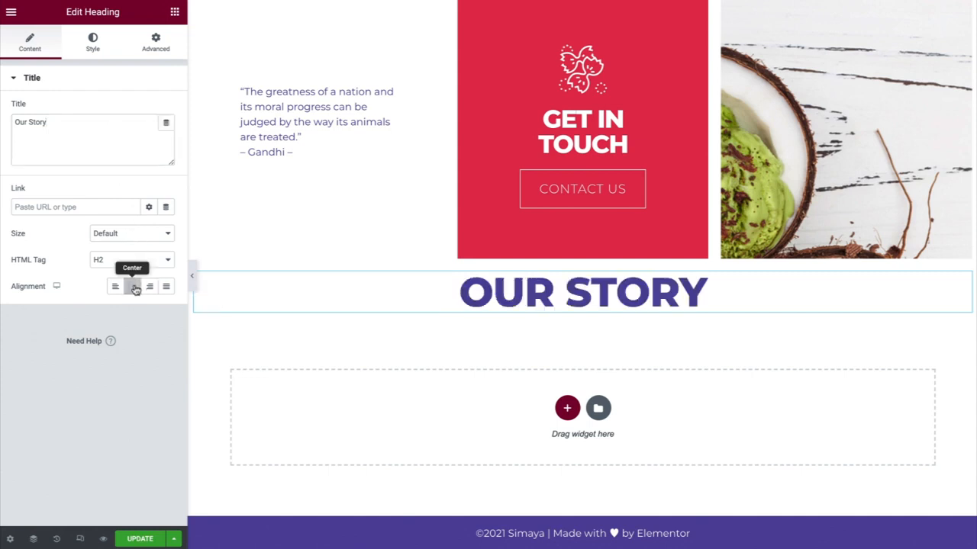
Duplicate the Our Story heading and select the lower copy
{"action": "right_click", "coordinate": [367, 302]}
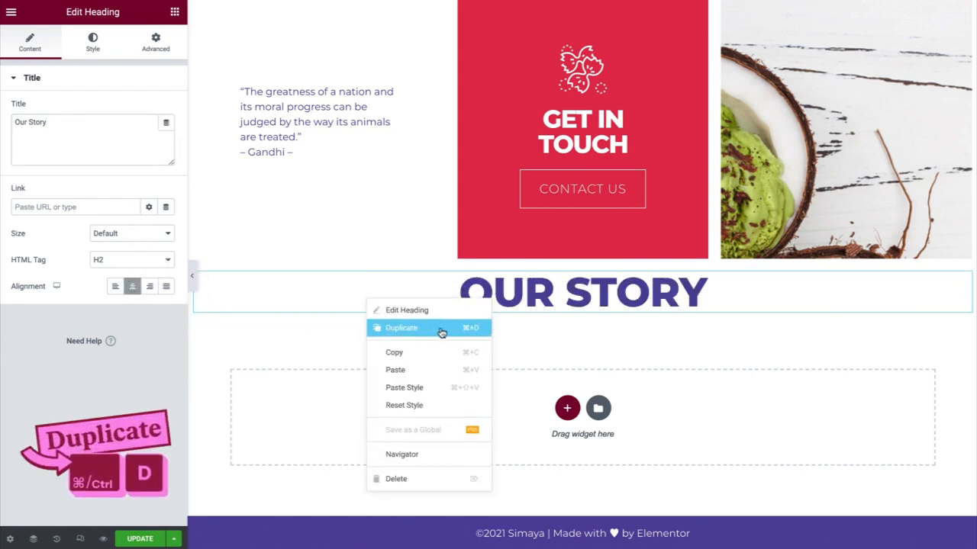
{"action": "key", "text": "ctrl+d"}
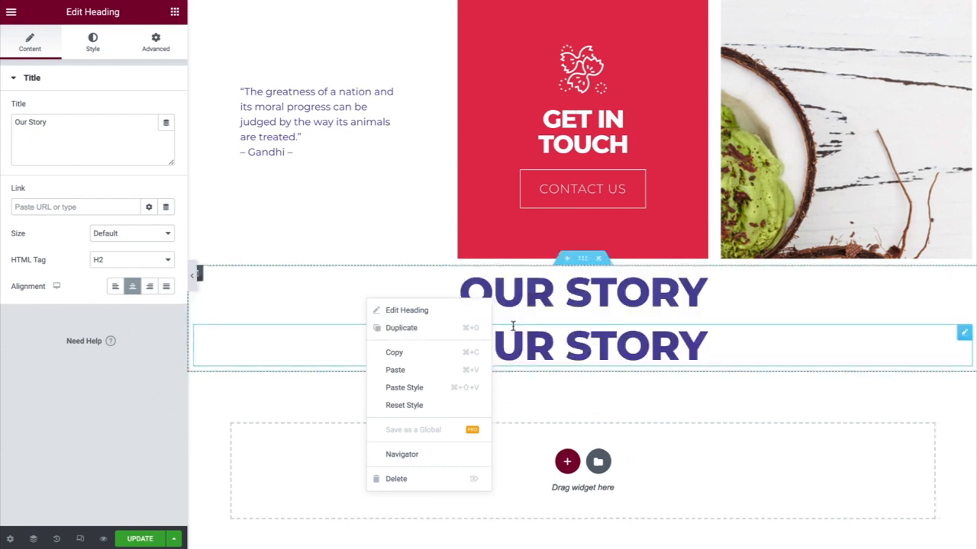
{"action": "left_click", "coordinate": [513, 327]}
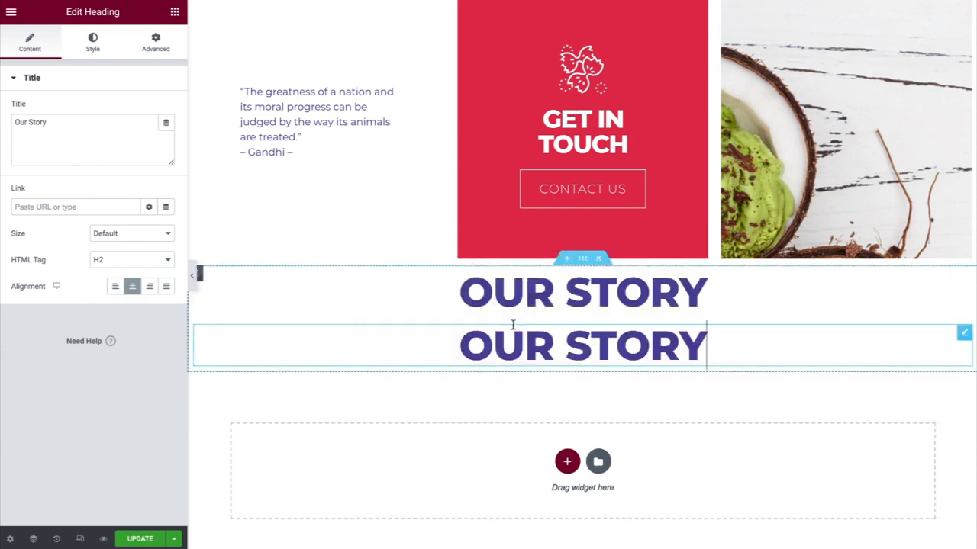
Change the upper Our Story heading's text to "· Since 1998 ·" and set its HTML tag to H3
{"action": "left_click", "coordinate": [521, 306]}
{"action": "triple_click", "coordinate": [129, 128]}
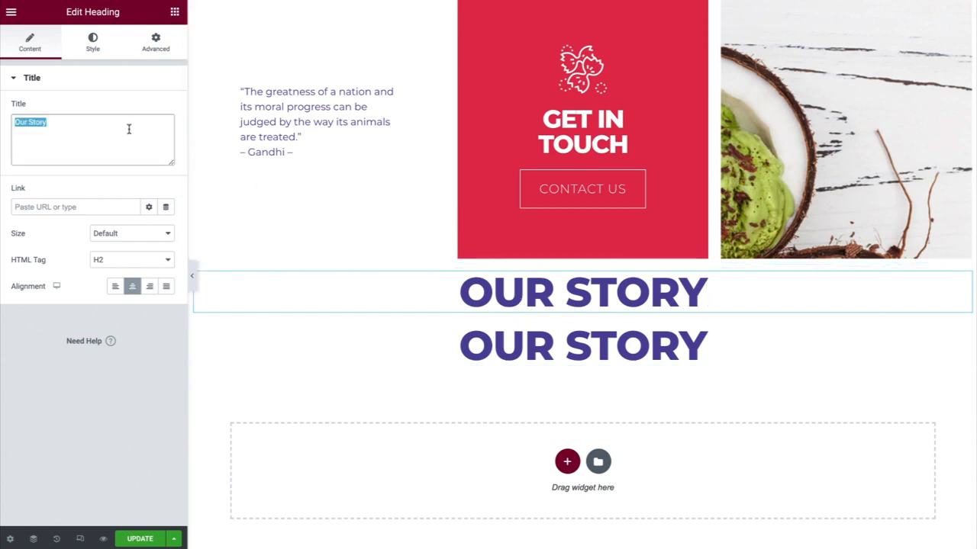
{"action": "type", "text": "· Since 1998 ·"}
{"action": "left_click", "coordinate": [135, 259]}
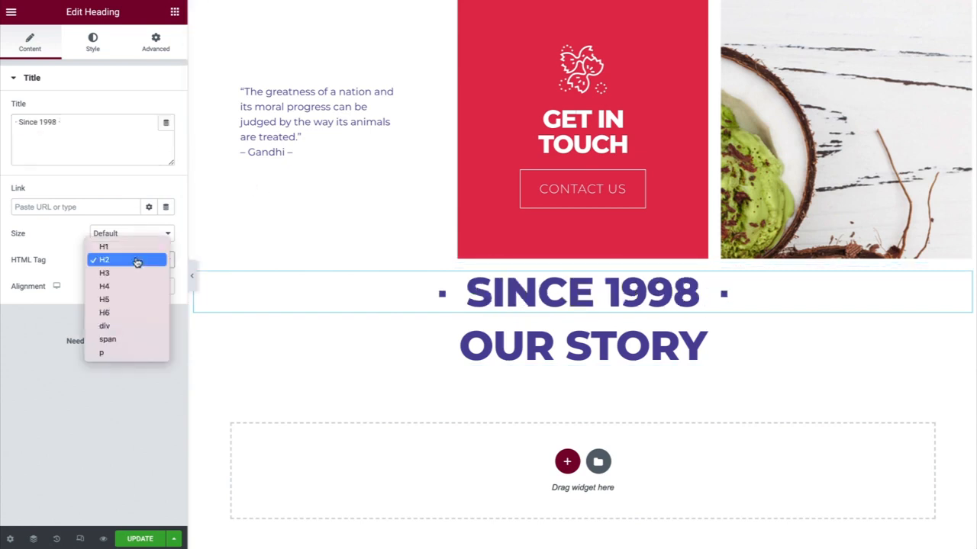
{"action": "left_click", "coordinate": [135, 274]}
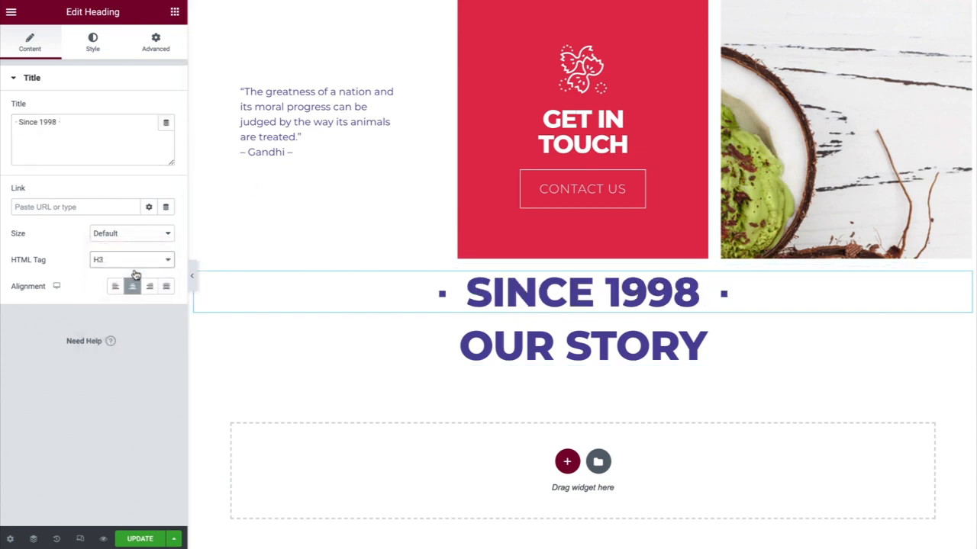
Apply the Secondary global font to the Since 1998 heading above Our Story
{"action": "left_click", "coordinate": [96, 55]}
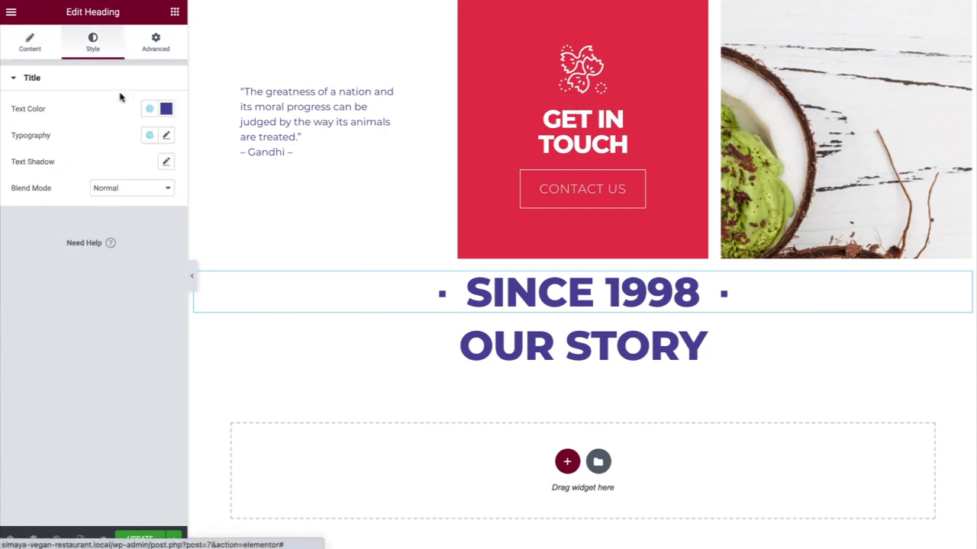
{"action": "left_click", "coordinate": [149, 135]}
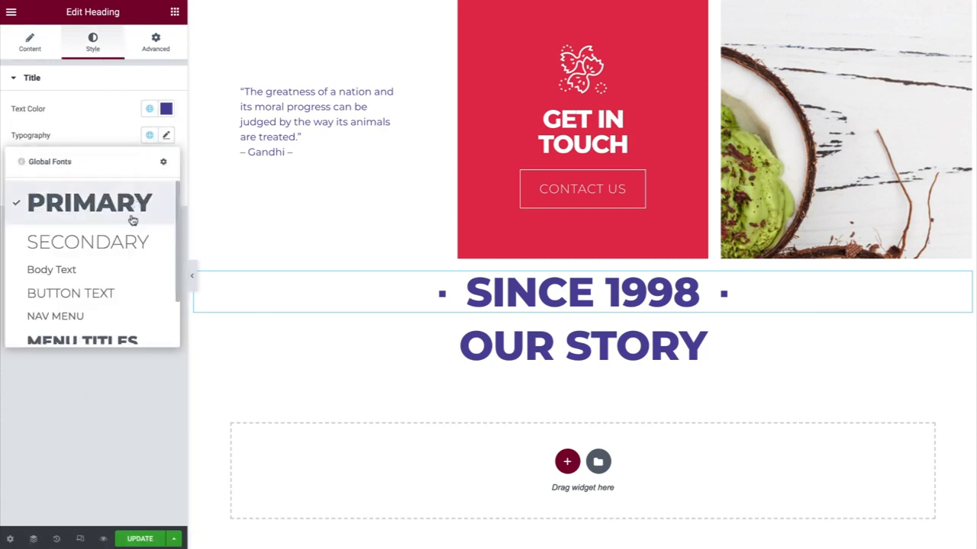
{"action": "left_click", "coordinate": [132, 242]}
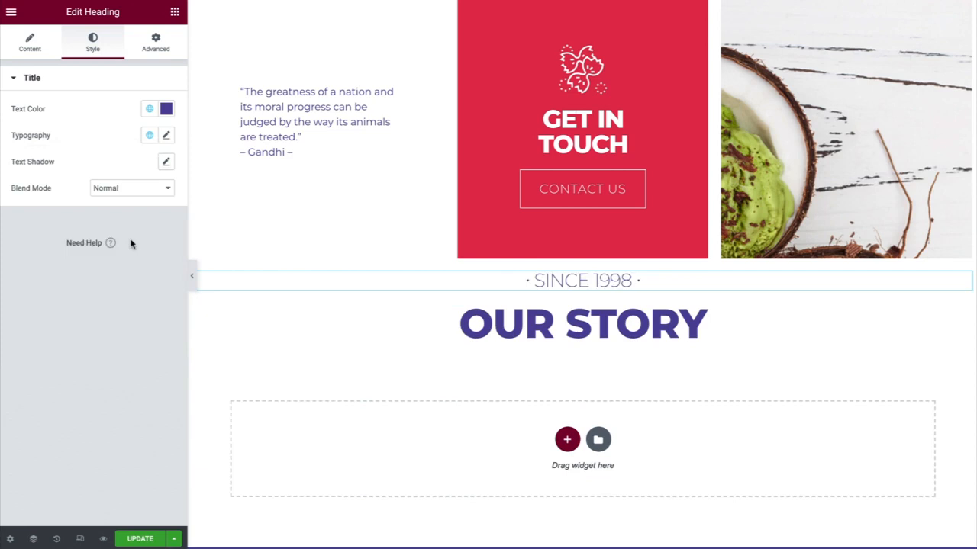
Add a Text Editor widget below the Our Story heading and replace its placeholder with the paragraph beginning "We have been creating vegan cuisine"
{"action": "left_click", "coordinate": [175, 11]}
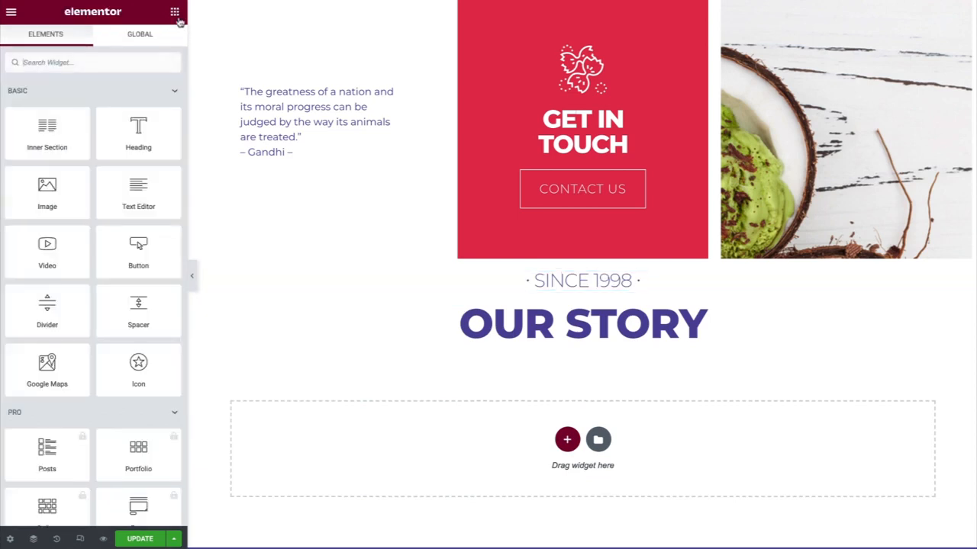
{"action": "left_click_drag", "start_coordinate": [142, 197], "coordinate": [476, 343]}
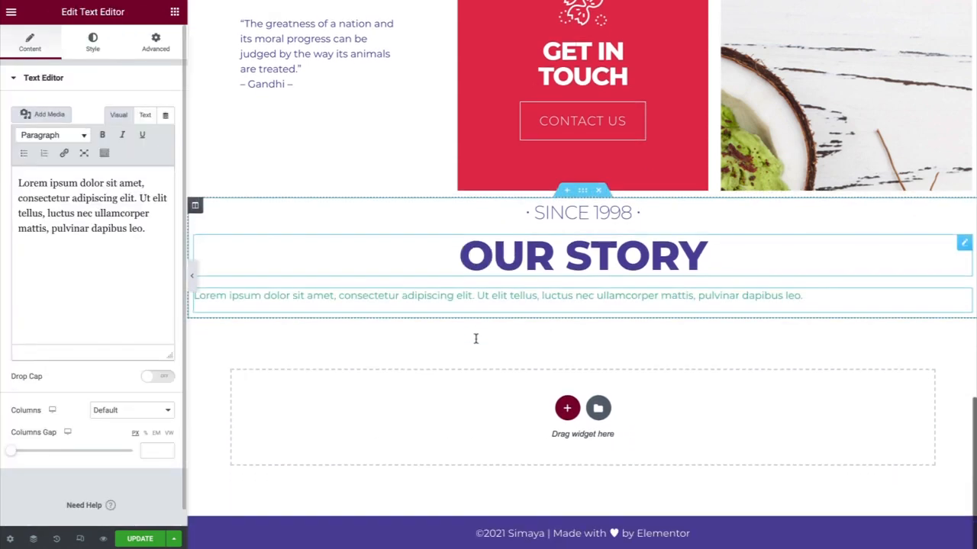
{"action": "triple_click", "coordinate": [147, 228]}
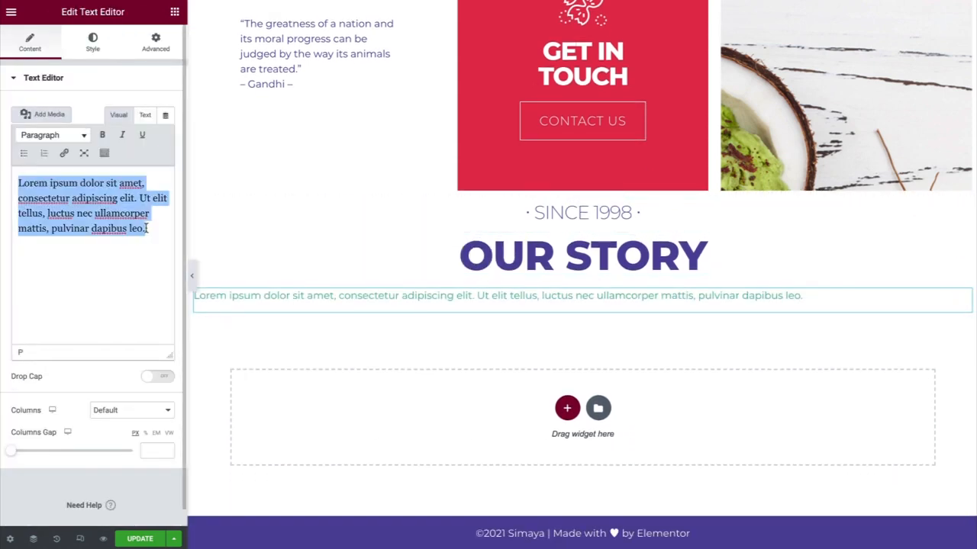
{"action": "type", "text": "We have been creating vegan cuisine since before we can remember. Long before \"vegan\" was an everyday word, we started out in our small kitchen with fresh simple ingredients and a lot of love. Today, we are happy to share our culinary creations with you, still fresh and still made with a lot of love."}
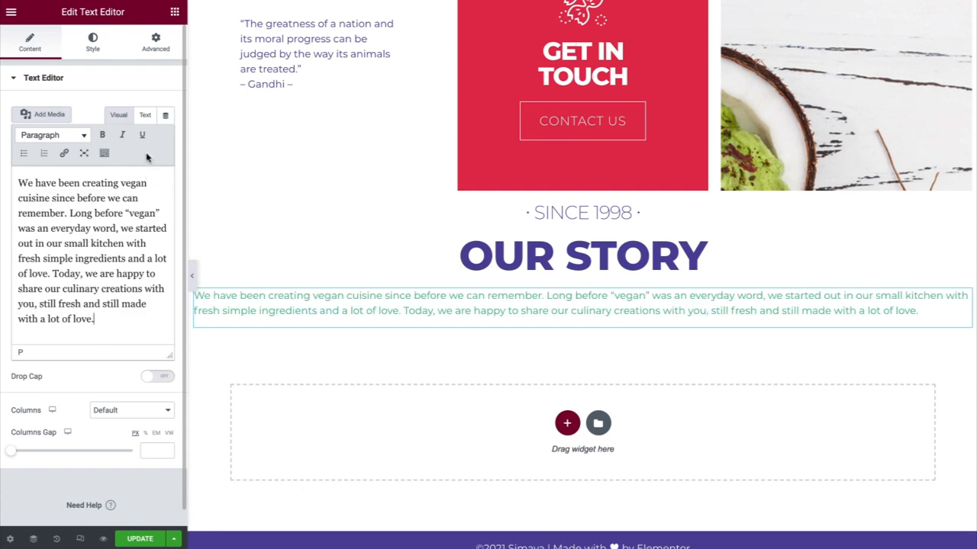
Center the Our Story paragraph and set its text to the purple global color
{"action": "left_click", "coordinate": [100, 48]}
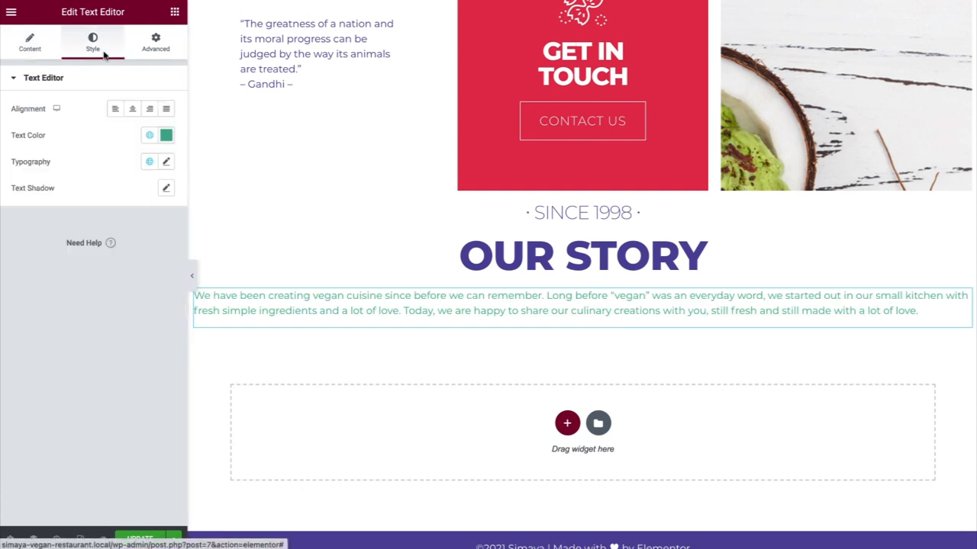
{"action": "left_click", "coordinate": [132, 109]}
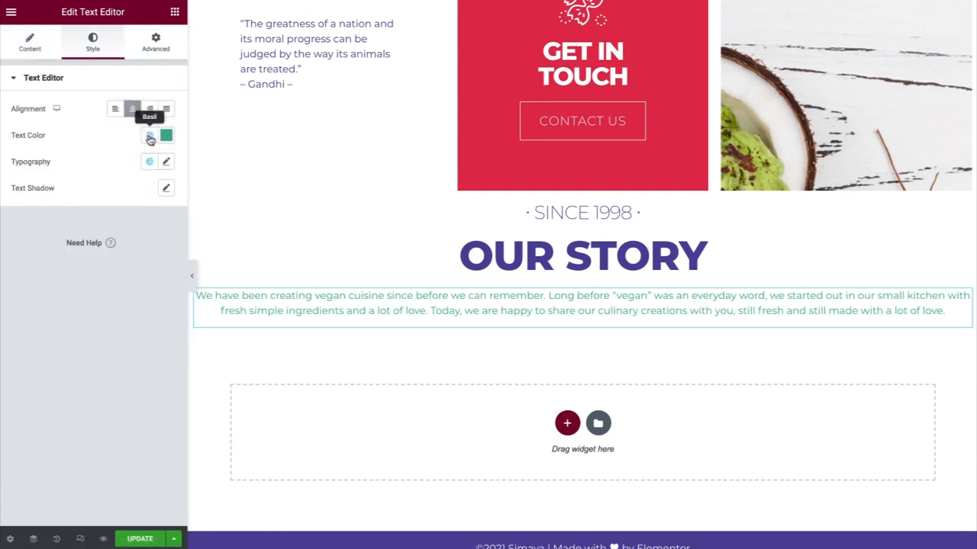
{"action": "left_click", "coordinate": [150, 138]}
{"action": "left_click", "coordinate": [124, 192]}
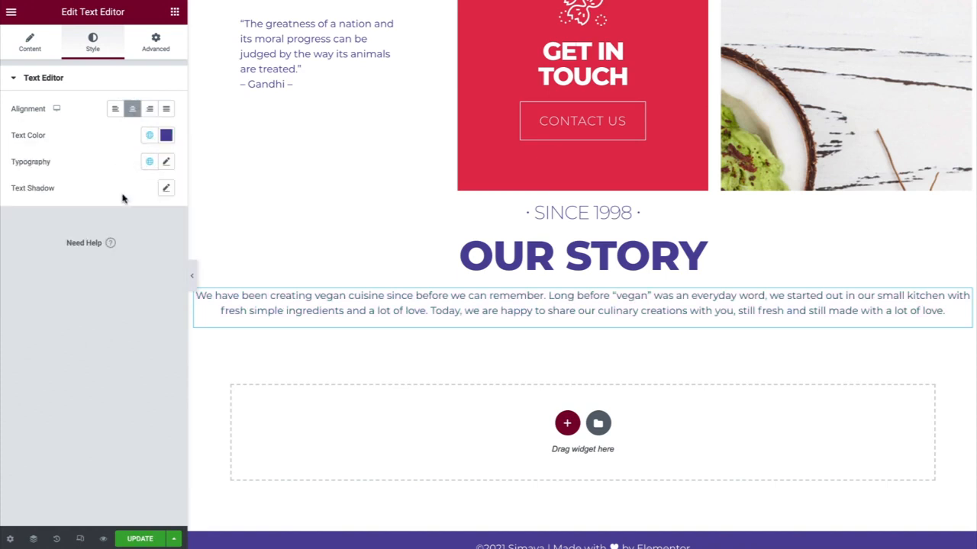
Give the Our Story paragraph unlinked padding of 20% on the right and left sides
{"action": "left_click", "coordinate": [164, 50]}
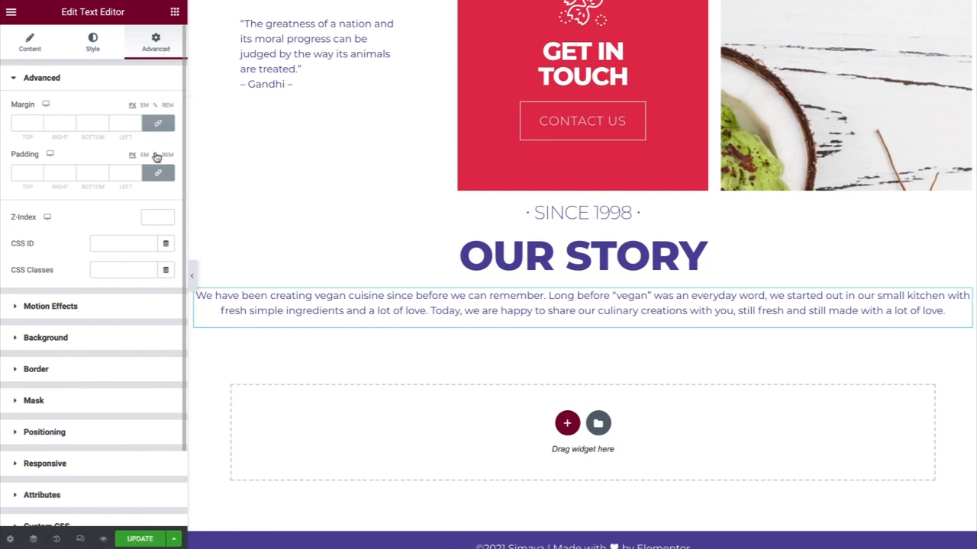
{"action": "left_click", "coordinate": [158, 173]}
{"action": "left_click", "coordinate": [57, 173]}
{"action": "type", "text": "20"}
{"action": "key", "text": "Tab"}
{"action": "key", "text": "Tab"}
{"action": "type", "text": "20"}
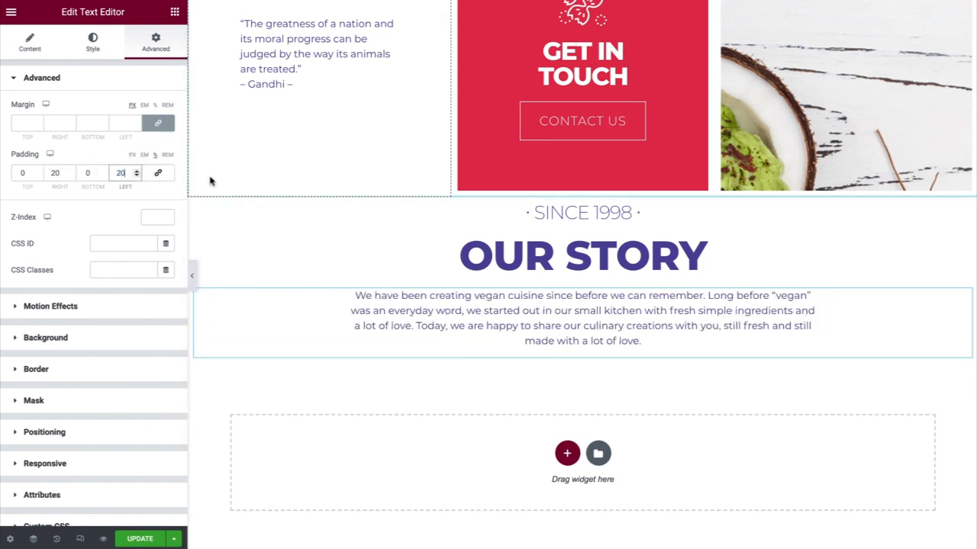
{"action": "scroll", "coordinate": [211, 179], "scroll_direction": "down", "scroll_amount": 1}
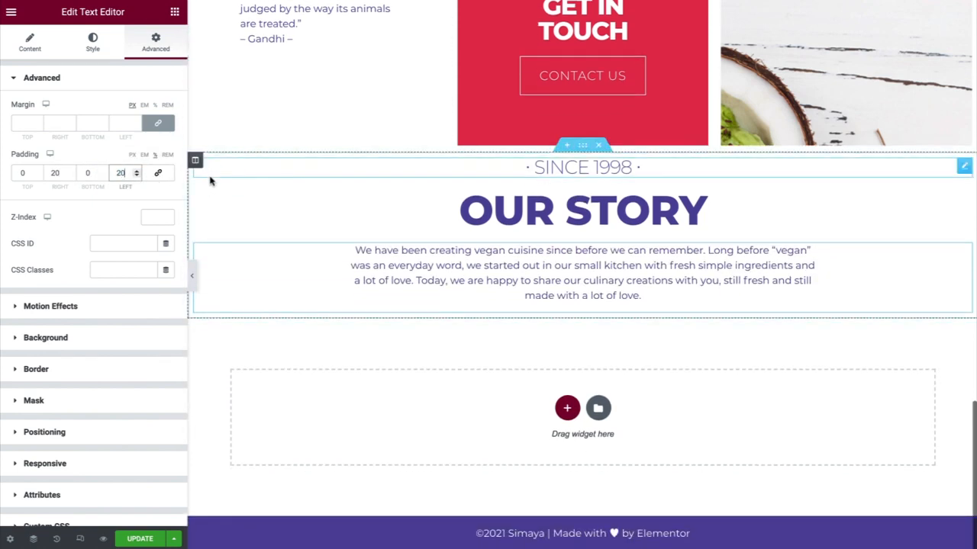
Add a Spacer widget below the Our Story paragraph and set its space to 300 px
{"action": "left_click", "coordinate": [175, 13]}
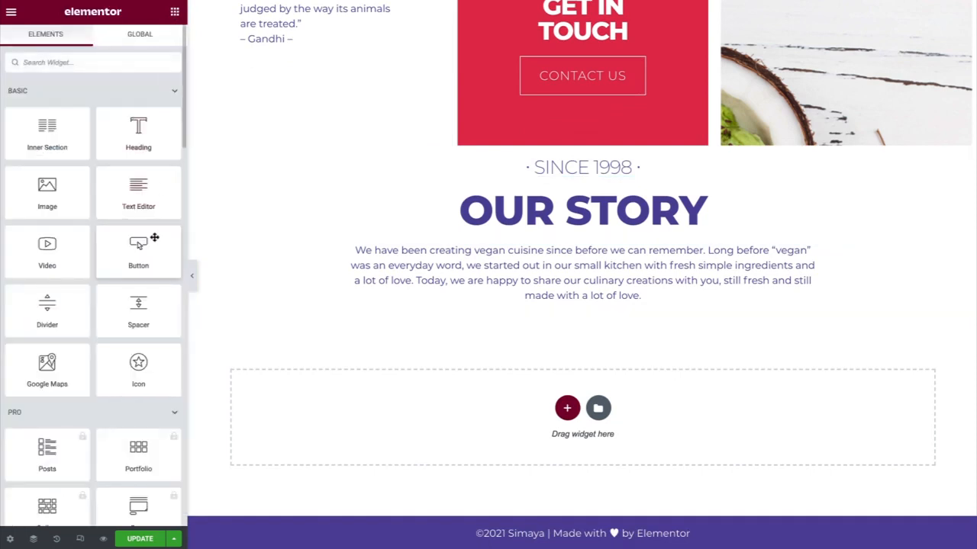
{"action": "left_click_drag", "start_coordinate": [141, 303], "coordinate": [524, 292]}
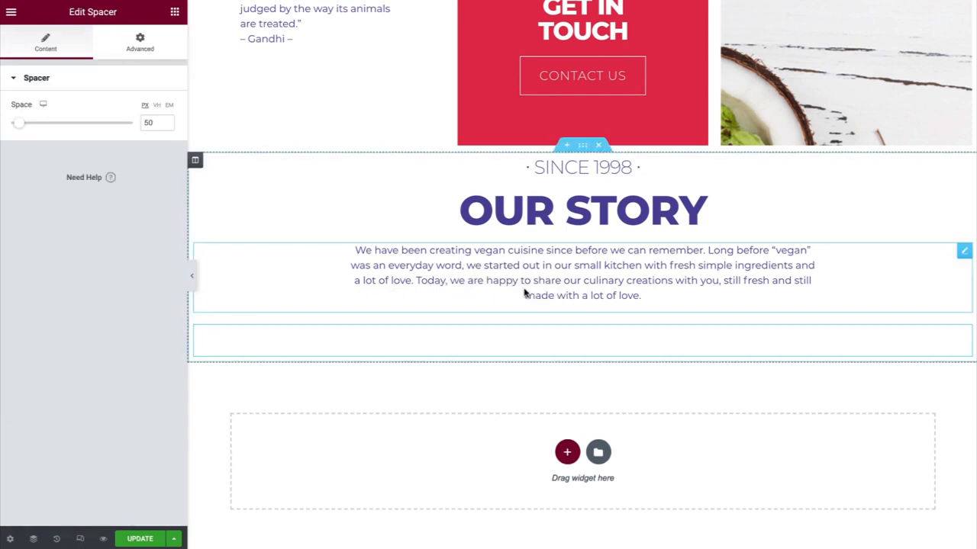
{"action": "scroll", "coordinate": [525, 293], "scroll_direction": "down", "scroll_amount": 1}
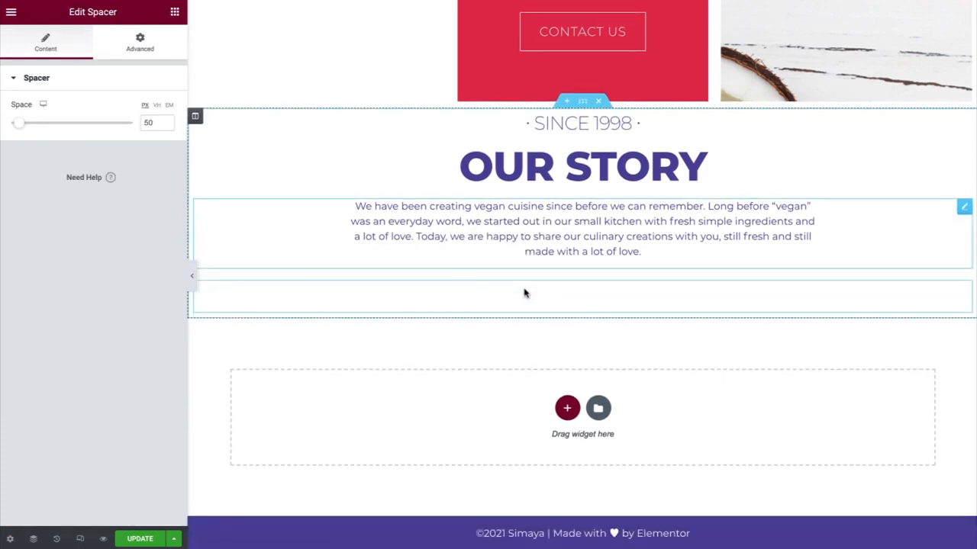
{"action": "double_click", "coordinate": [149, 123]}
{"action": "type", "text": "300"}
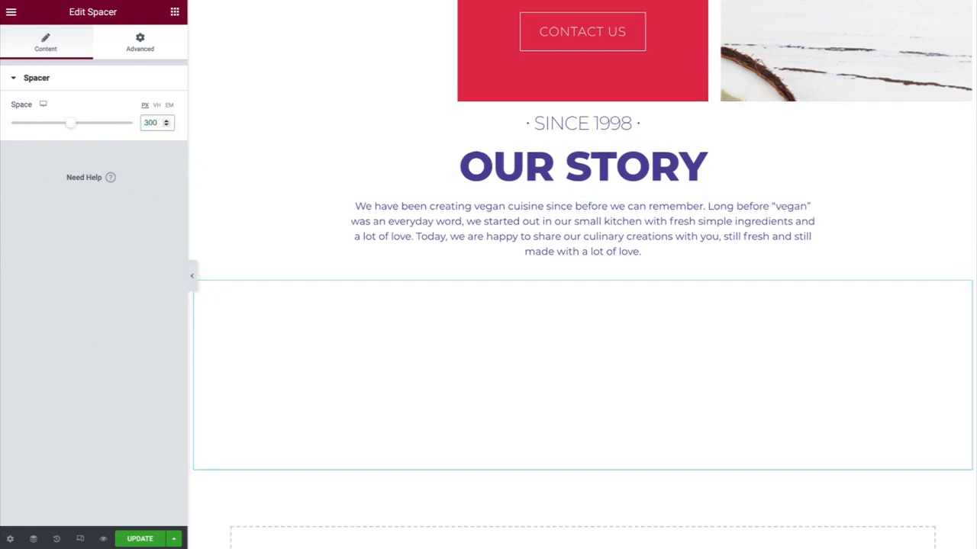
Give the spacer a classic background using the restaurant staff image rest-staff-1024x702-1.jpg from the media library
{"action": "left_click", "coordinate": [159, 54]}
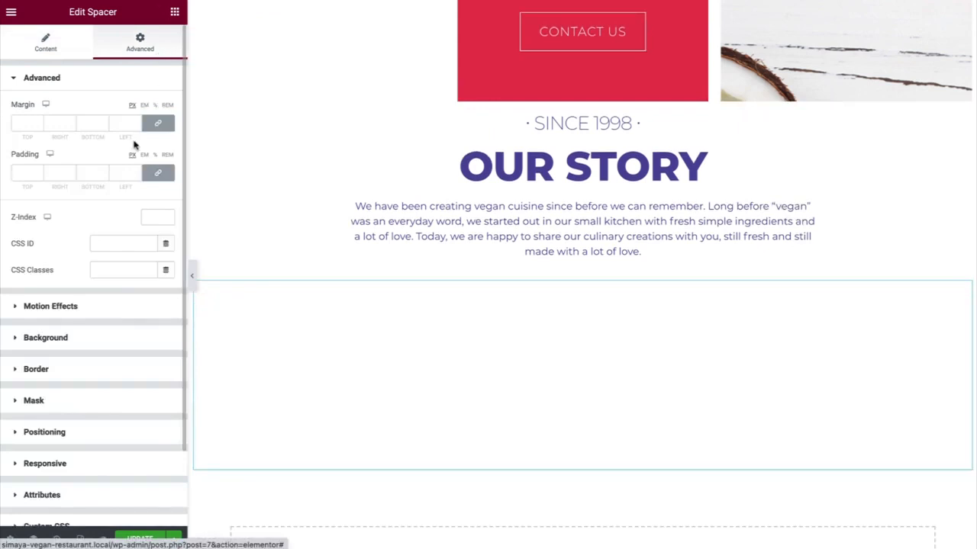
{"action": "left_click", "coordinate": [123, 344]}
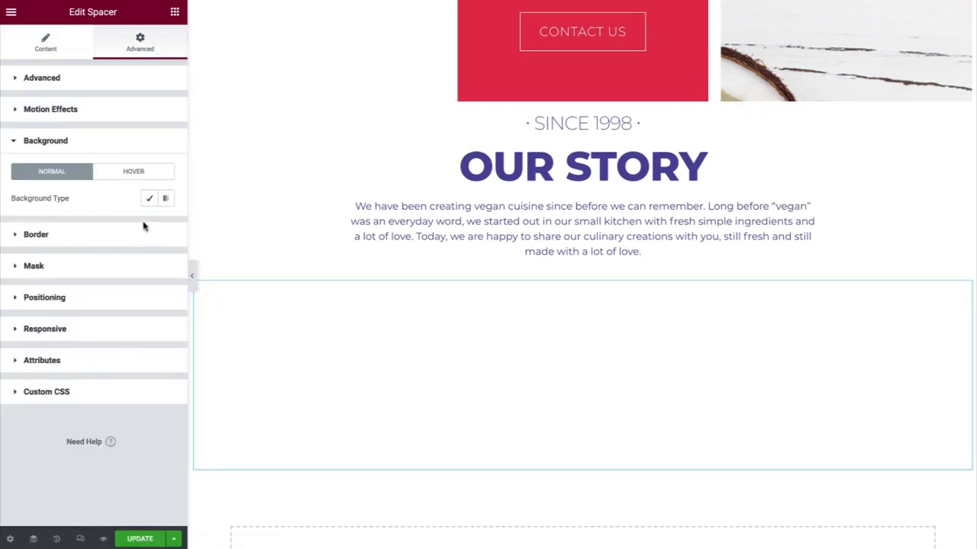
{"action": "left_click", "coordinate": [150, 198]}
{"action": "left_click", "coordinate": [121, 293]}
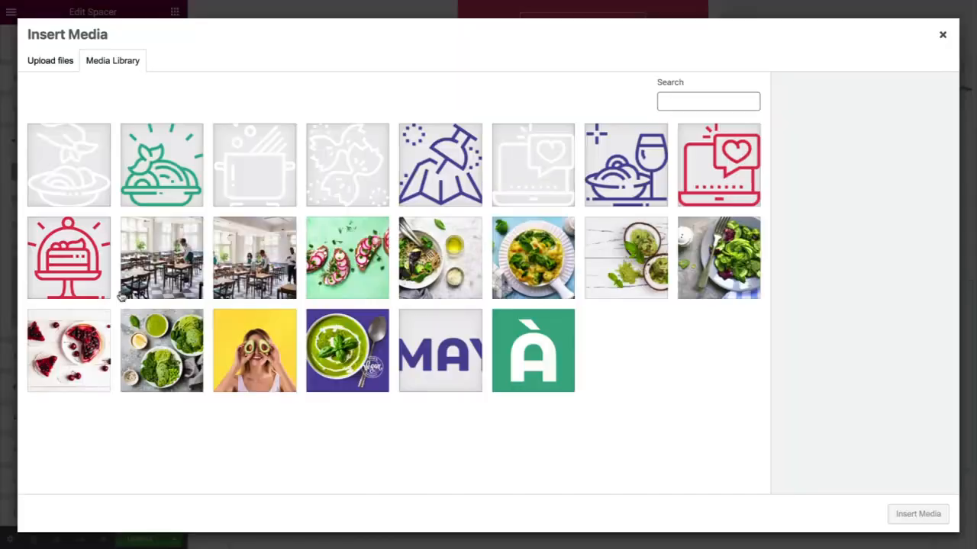
{"action": "left_click", "coordinate": [233, 258]}
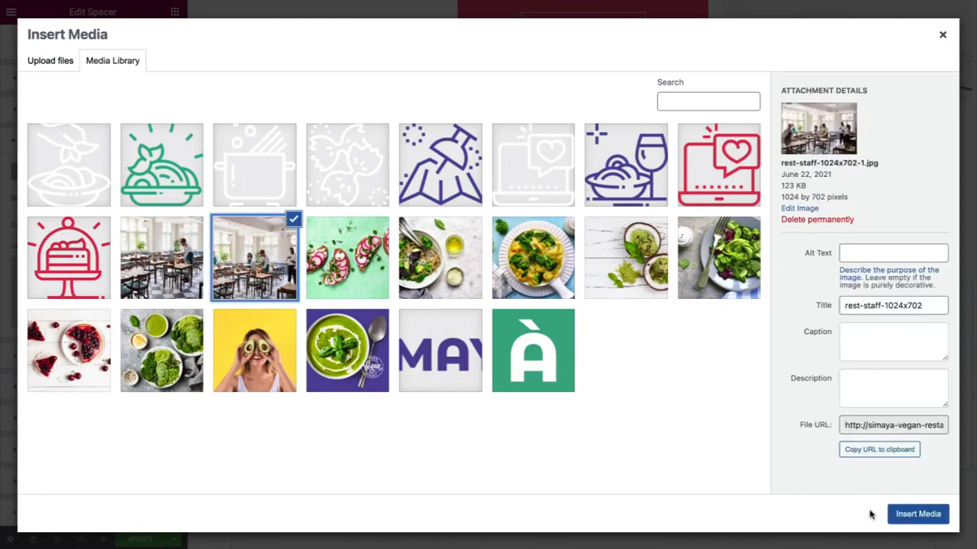
{"action": "left_click", "coordinate": [908, 516]}
{"action": "scroll", "coordinate": [906, 517], "scroll_direction": "down", "scroll_amount": 2}
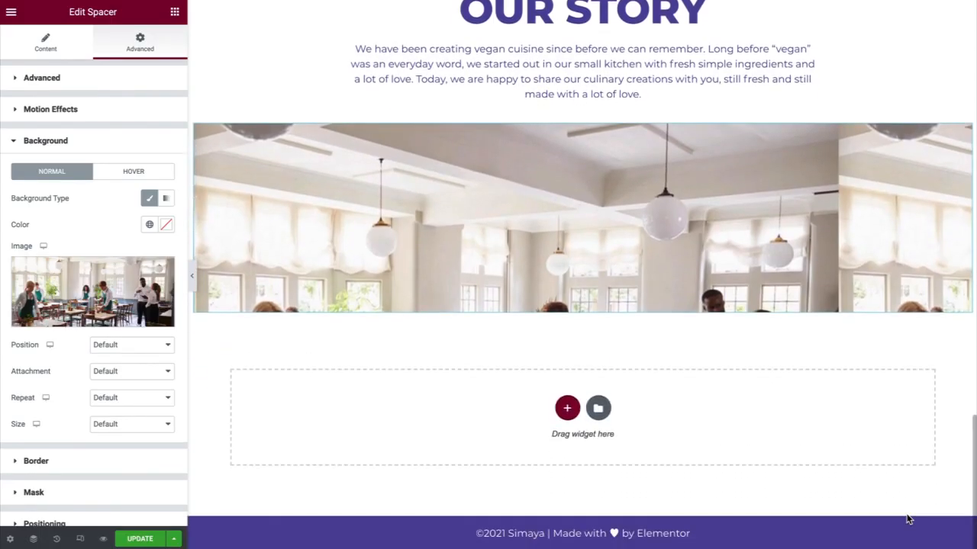
Set the spacer's background image attachment to Fixed and its size to Cover
{"action": "left_click", "coordinate": [156, 371]}
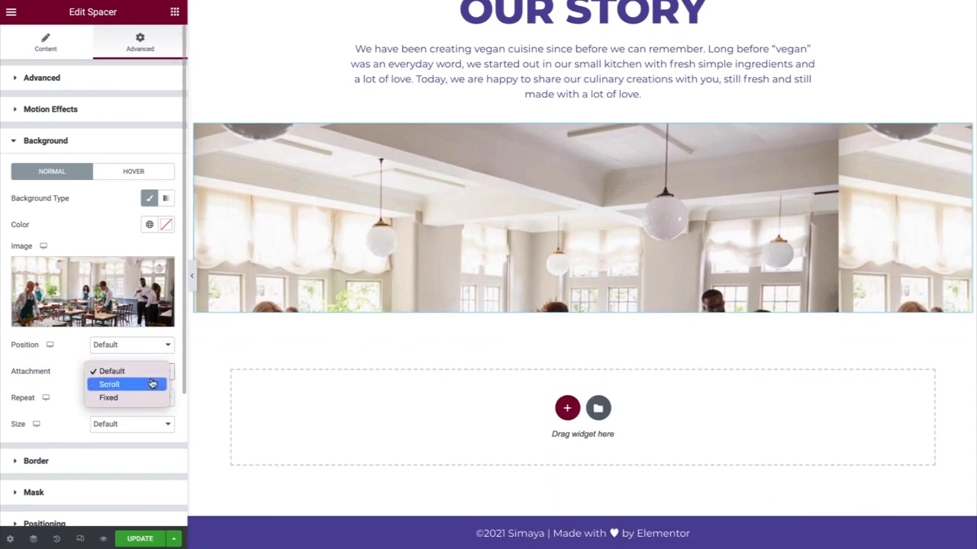
{"action": "left_click", "coordinate": [148, 397]}
{"action": "left_click", "coordinate": [156, 439]}
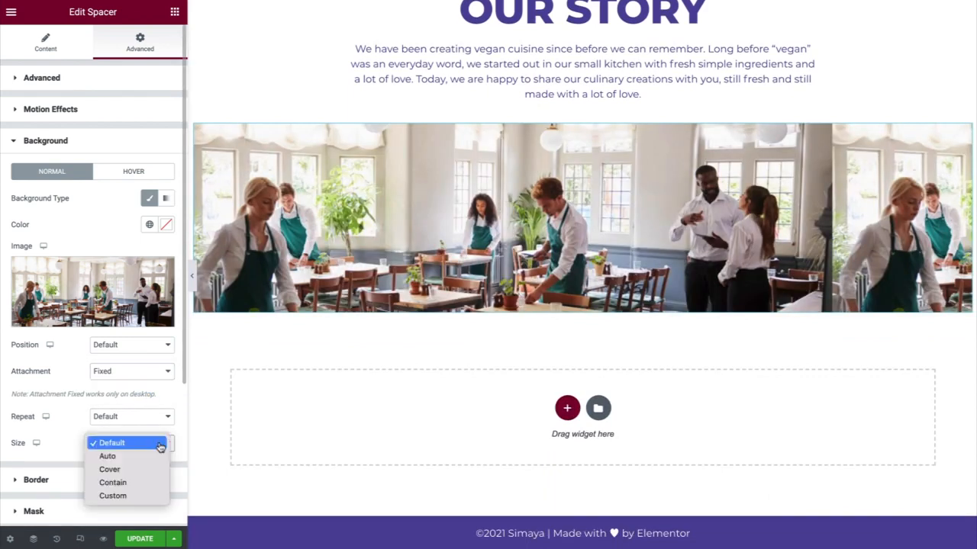
{"action": "key", "text": "Escape"}
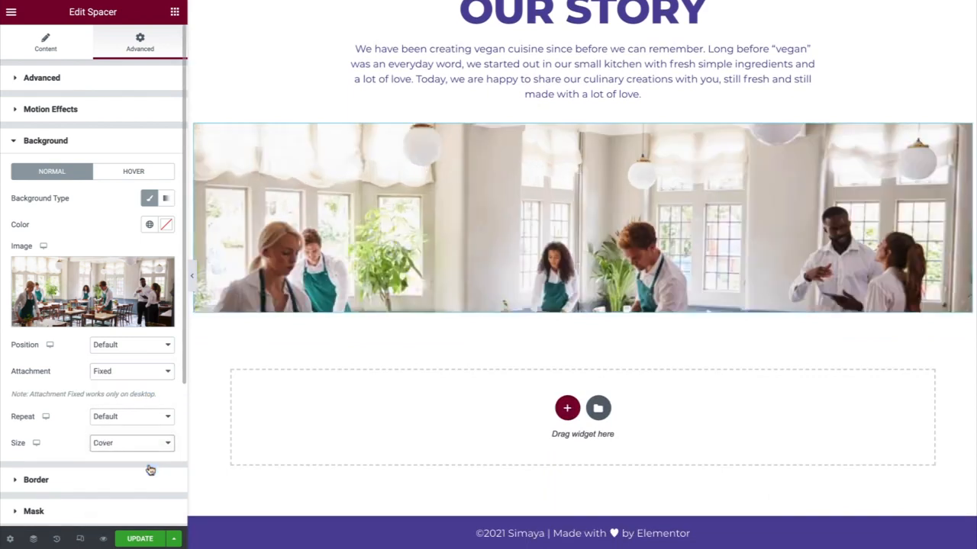
Give the spacer unlinked margins of 3% at the top and 5% at the bottom
{"action": "left_click", "coordinate": [154, 85]}
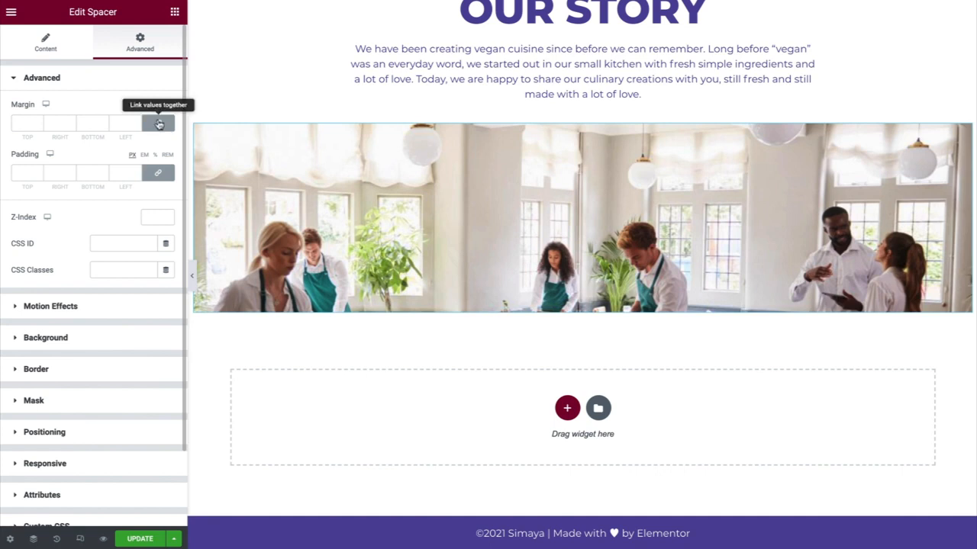
{"action": "left_click", "coordinate": [158, 123]}
{"action": "left_click", "coordinate": [26, 123]}
{"action": "type", "text": "3"}
{"action": "key", "text": "Tab"}
{"action": "key", "text": "Tab"}
{"action": "type", "text": "5"}
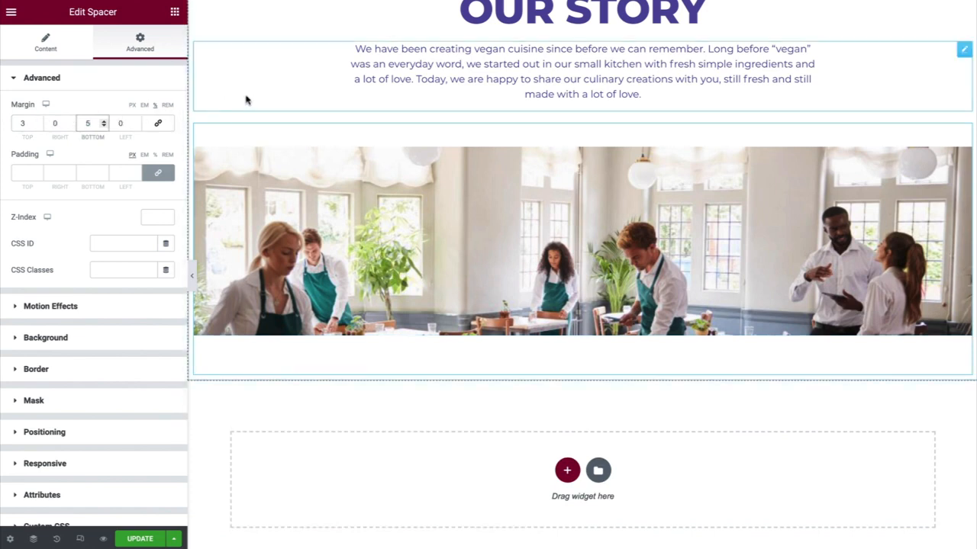
Go to the Hero section using the Navigator, move the Navigator aside, and copy the Social Icons widget
{"action": "key", "text": "ctrl+i"}
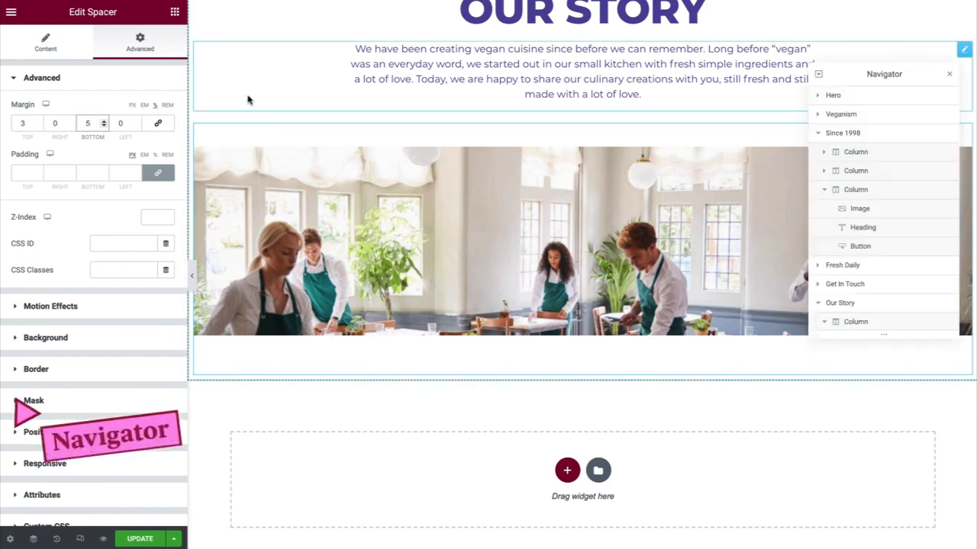
{"action": "left_click", "coordinate": [867, 99]}
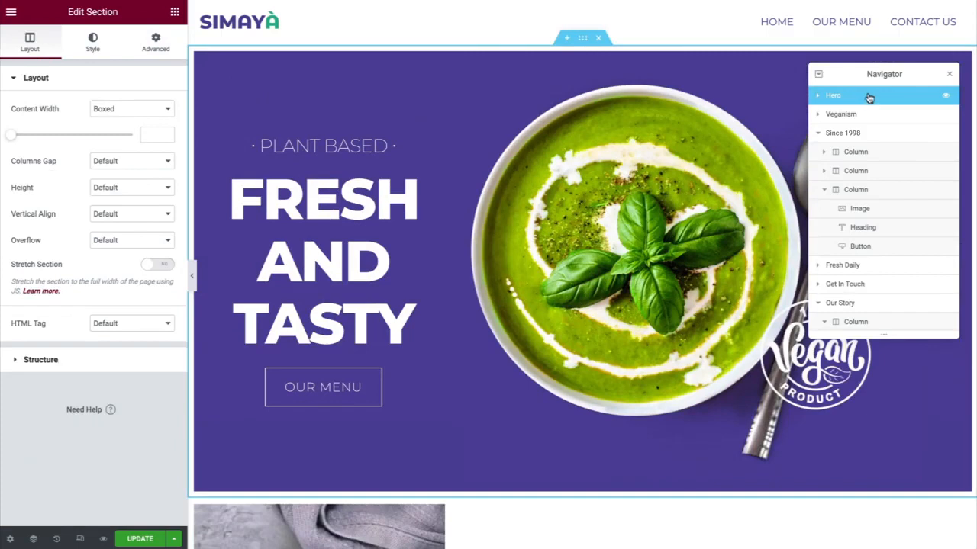
{"action": "left_click_drag", "start_coordinate": [891, 75], "coordinate": [839, 79]}
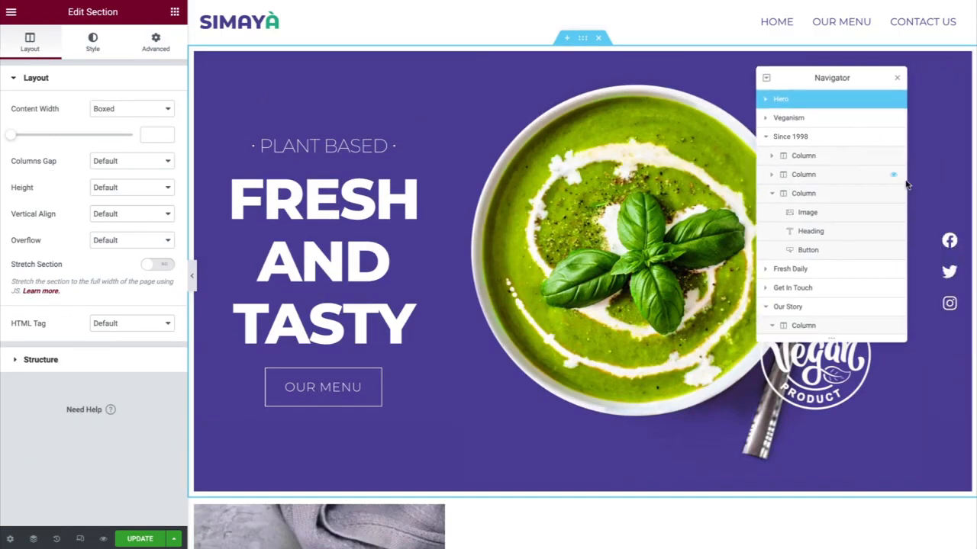
{"action": "right_click", "coordinate": [949, 242]}
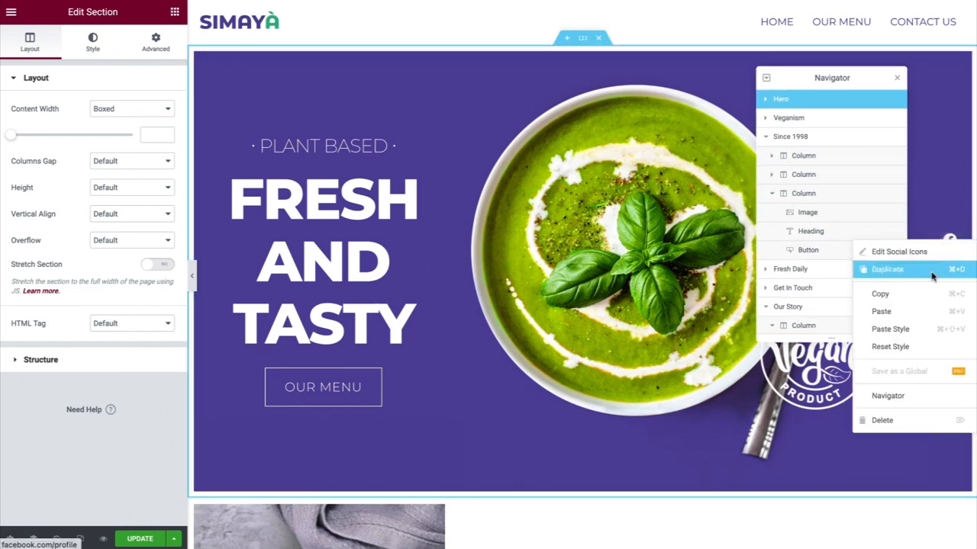
{"action": "left_click", "coordinate": [925, 297]}
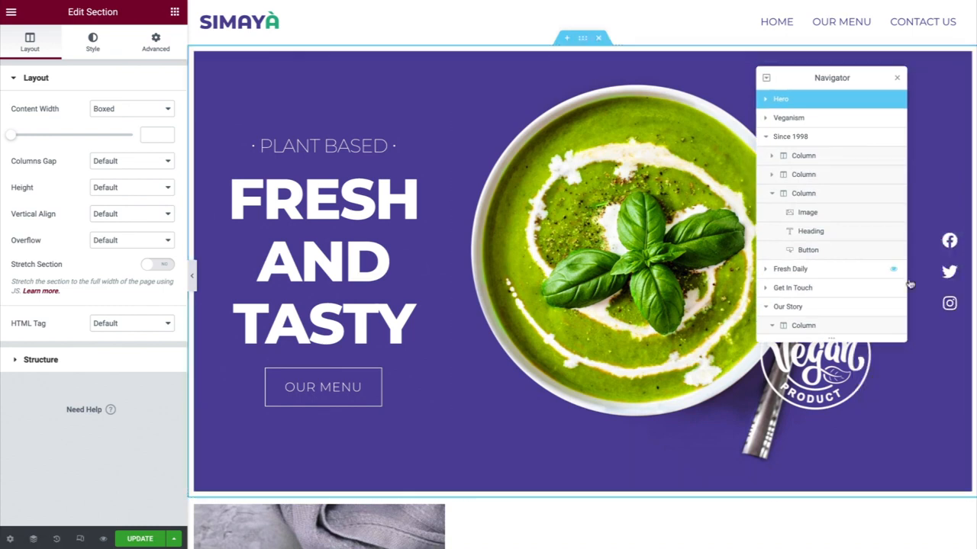
Paste the copied Social Icons widget below the staff-image spacer in the Our Story section
{"action": "left_click", "coordinate": [765, 138]}
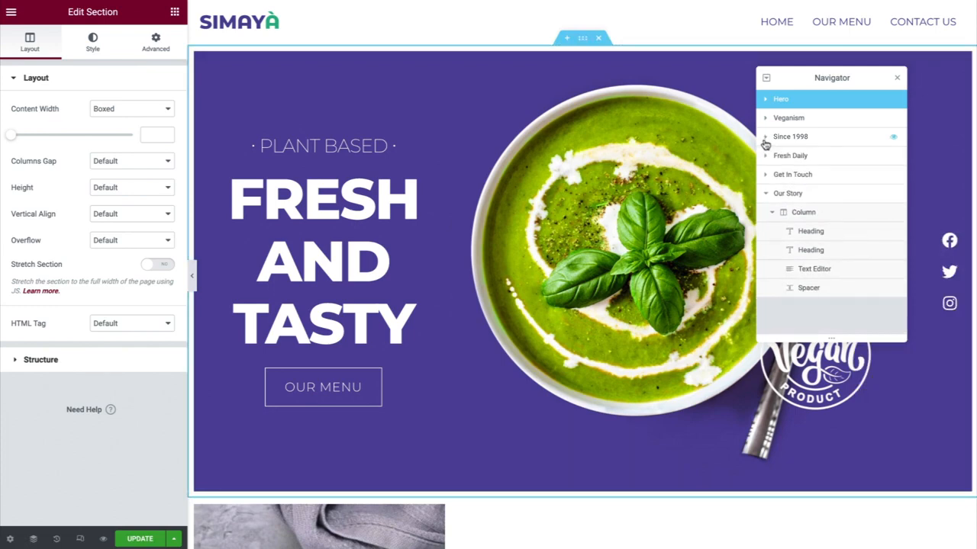
{"action": "left_click", "coordinate": [816, 196]}
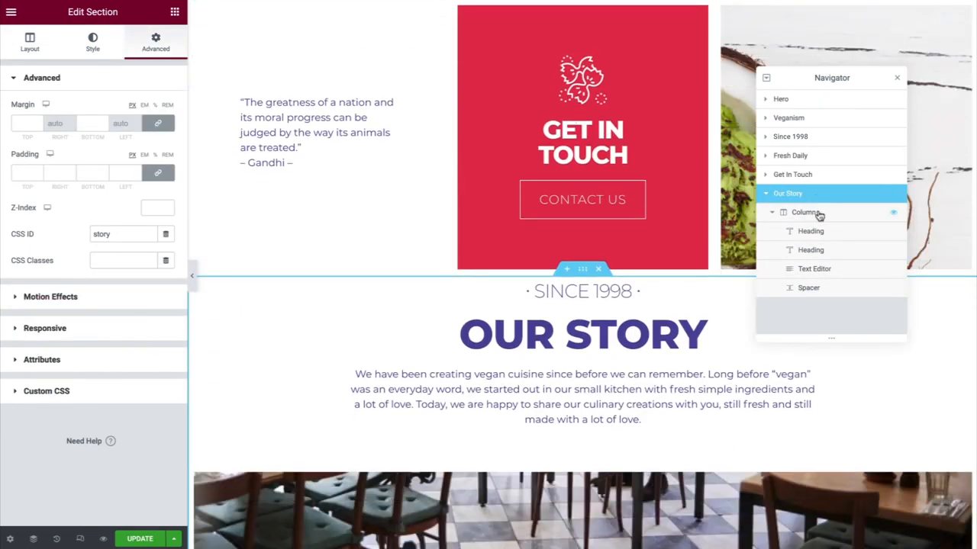
{"action": "scroll", "coordinate": [846, 391], "scroll_direction": "down", "scroll_amount": 4}
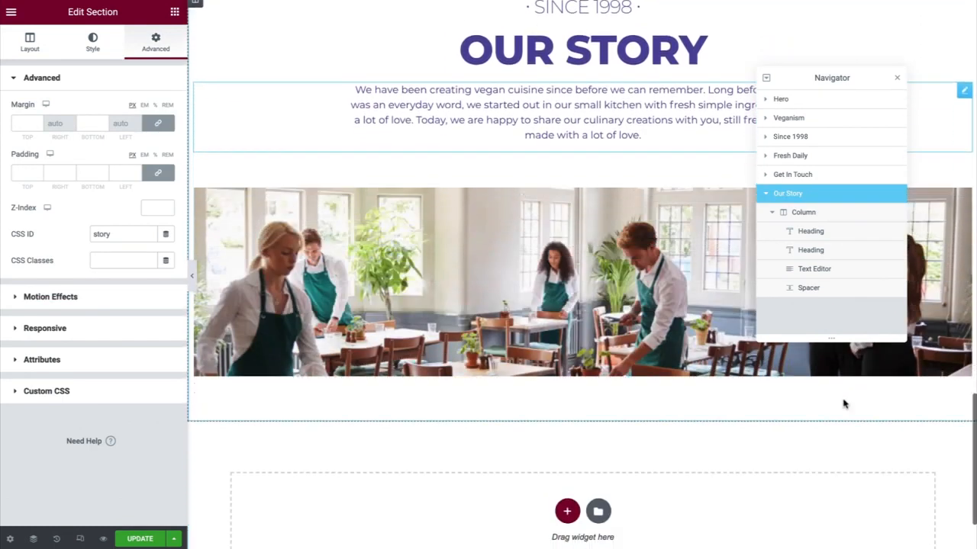
{"action": "right_click", "coordinate": [653, 307]}
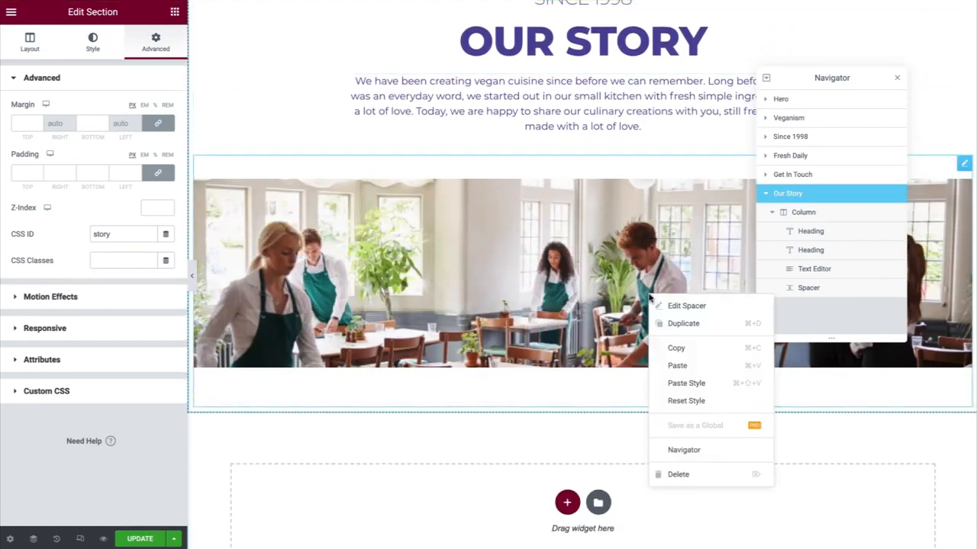
{"action": "left_click", "coordinate": [676, 365]}
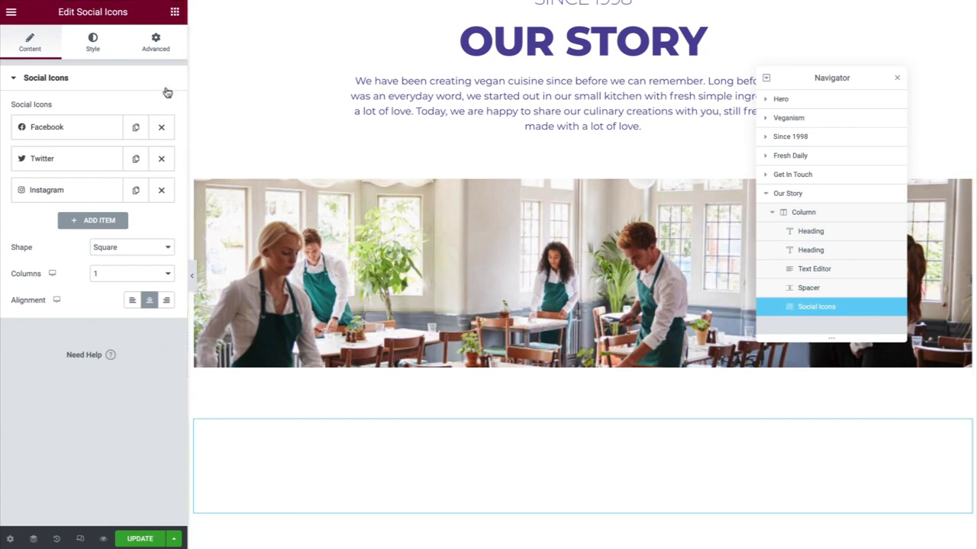
Set the pasted social icons' secondary color to the global color Grape and their hover secondary color to Basil
{"action": "left_click", "coordinate": [93, 42]}
{"action": "left_click", "coordinate": [150, 161]}
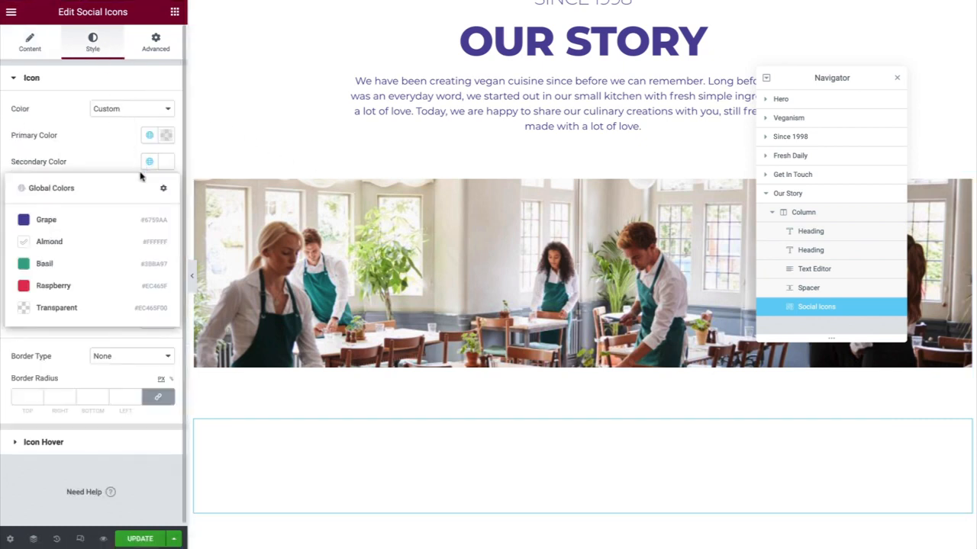
{"action": "left_click", "coordinate": [69, 283]}
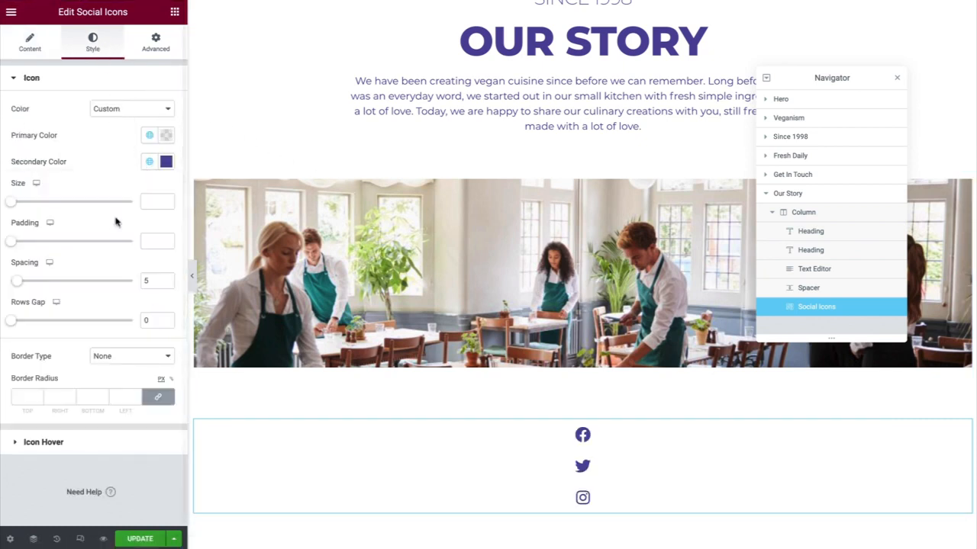
{"action": "left_click", "coordinate": [90, 441]}
{"action": "left_click", "coordinate": [149, 166]}
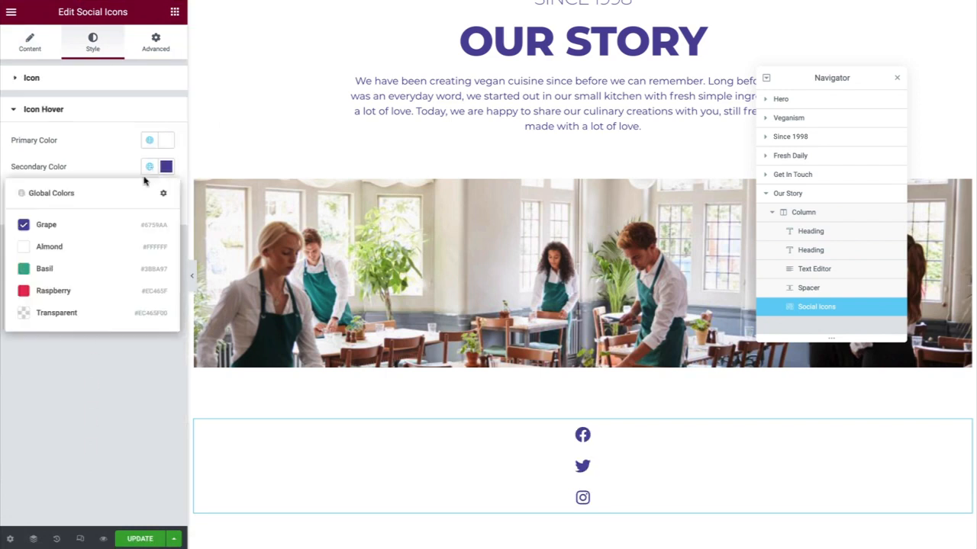
{"action": "left_click", "coordinate": [105, 268]}
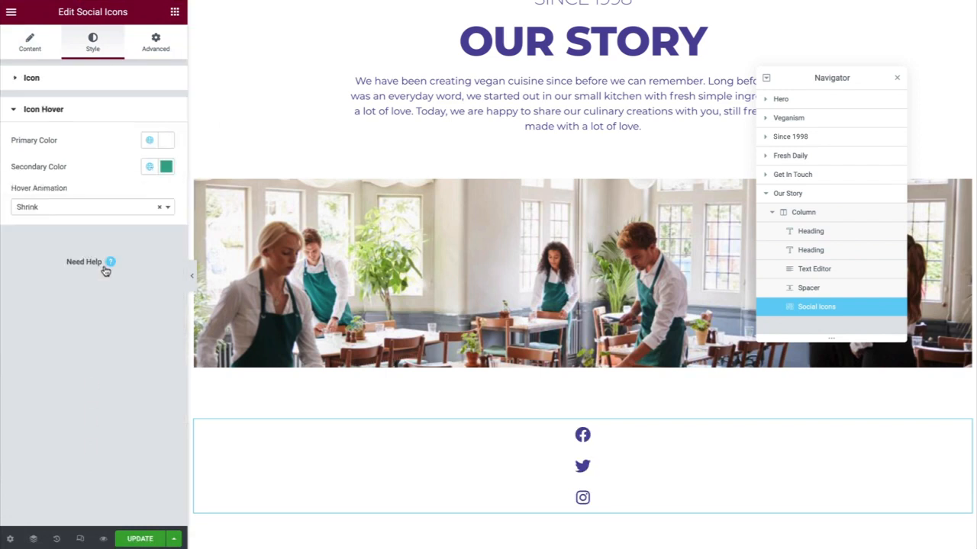
Set the pasted Social Icons widget's number of columns to Auto
{"action": "left_click", "coordinate": [30, 43]}
{"action": "left_click", "coordinate": [144, 273]}
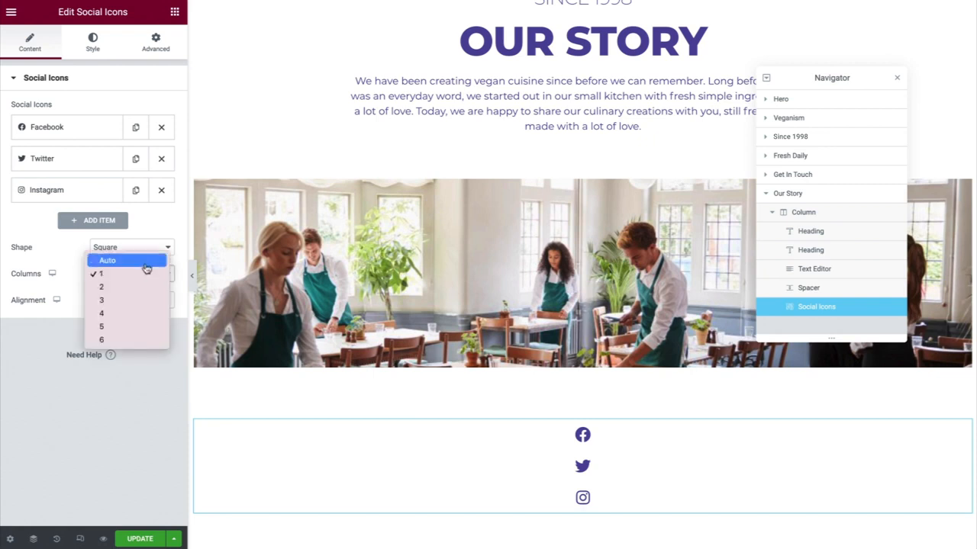
{"action": "left_click", "coordinate": [147, 262]}
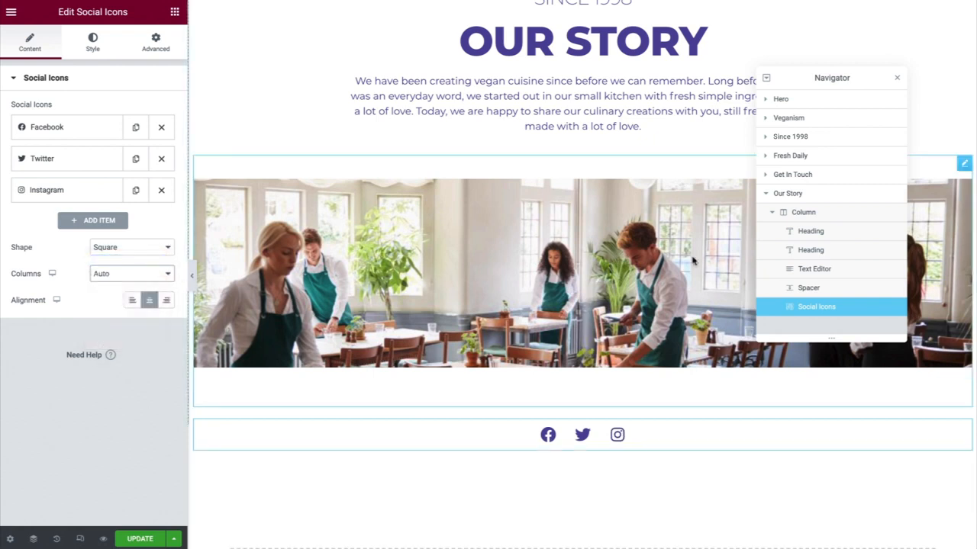
Set the Our Story section's top and bottom margins to 10%
{"action": "left_click", "coordinate": [805, 196]}
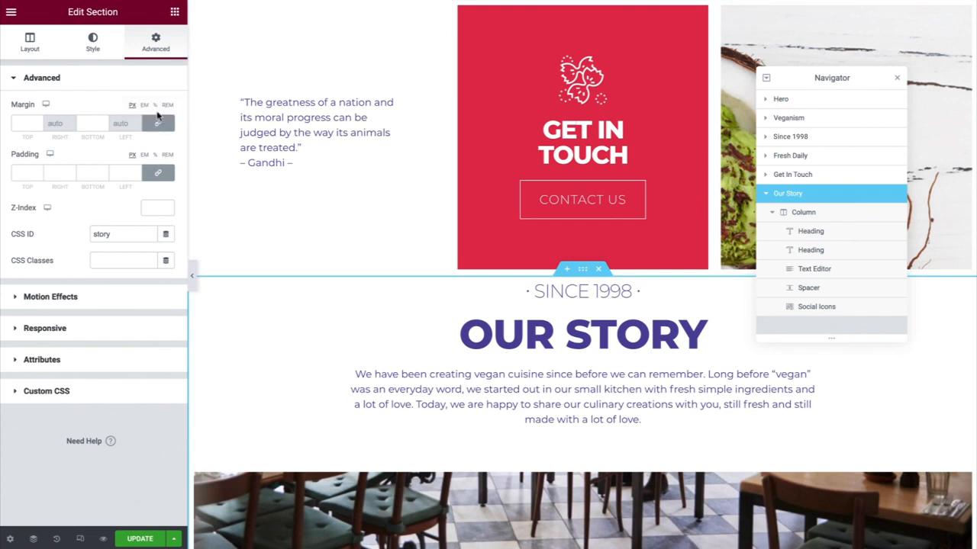
{"action": "left_click", "coordinate": [96, 123]}
{"action": "type", "text": "10"}
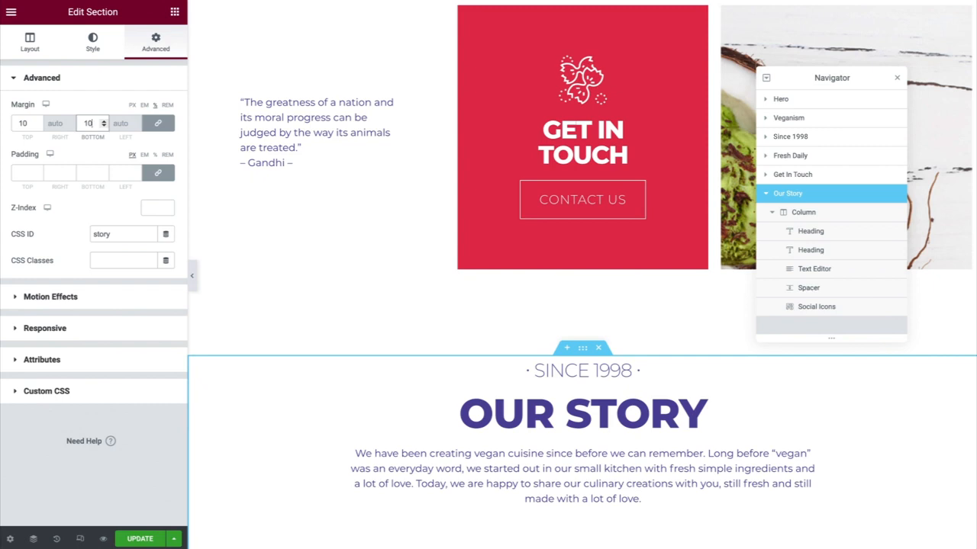
Preview the page without the editing panel and review all sections from Hero down to the Our Story social icons
{"action": "left_click", "coordinate": [808, 103]}
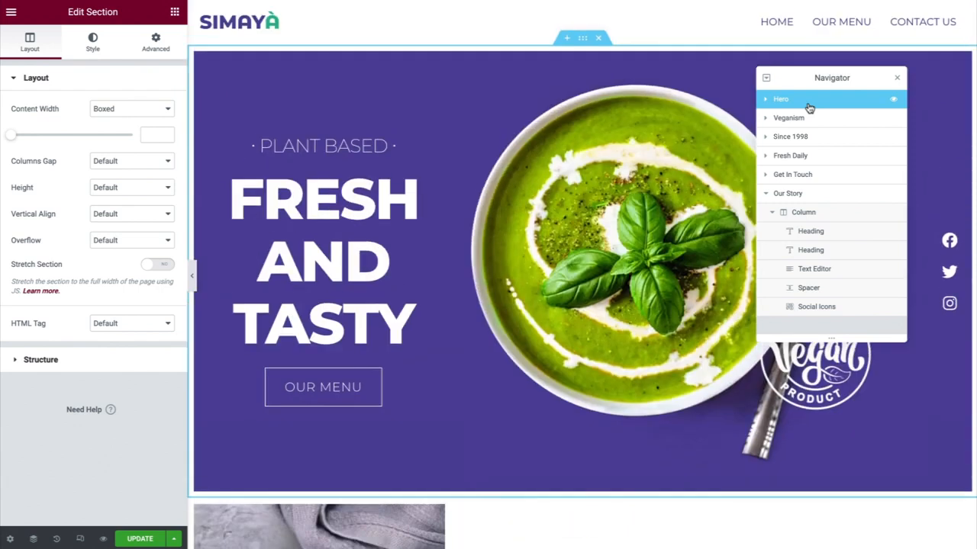
{"action": "left_click", "coordinate": [192, 274]}
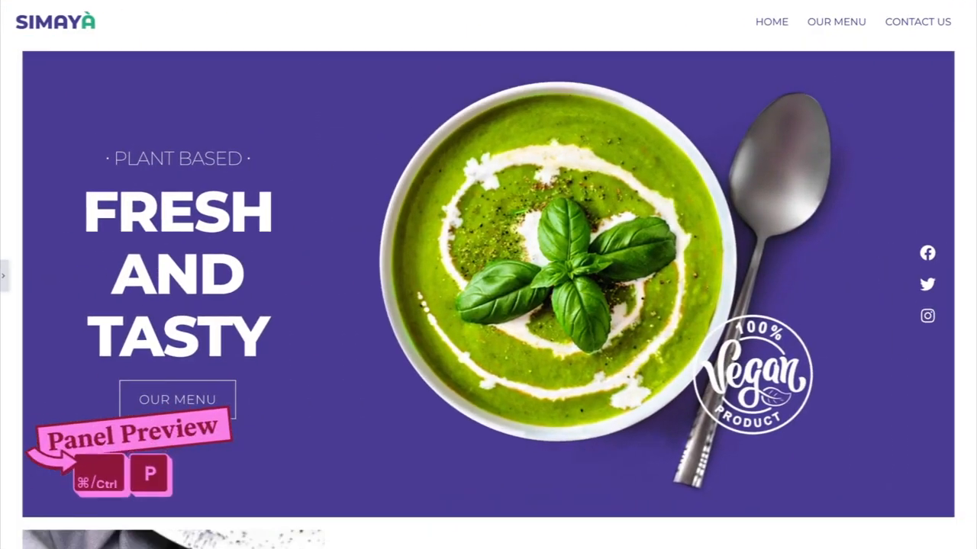
{"action": "scroll", "coordinate": [488, 275], "scroll_direction": "down", "scroll_amount": 5}
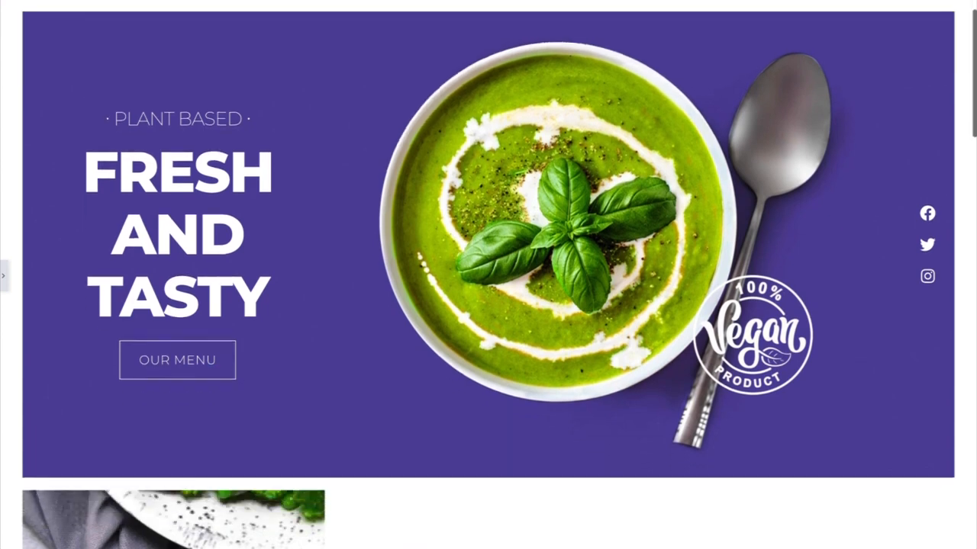
{"action": "scroll", "coordinate": [489, 275], "scroll_direction": "down", "scroll_amount": 5}
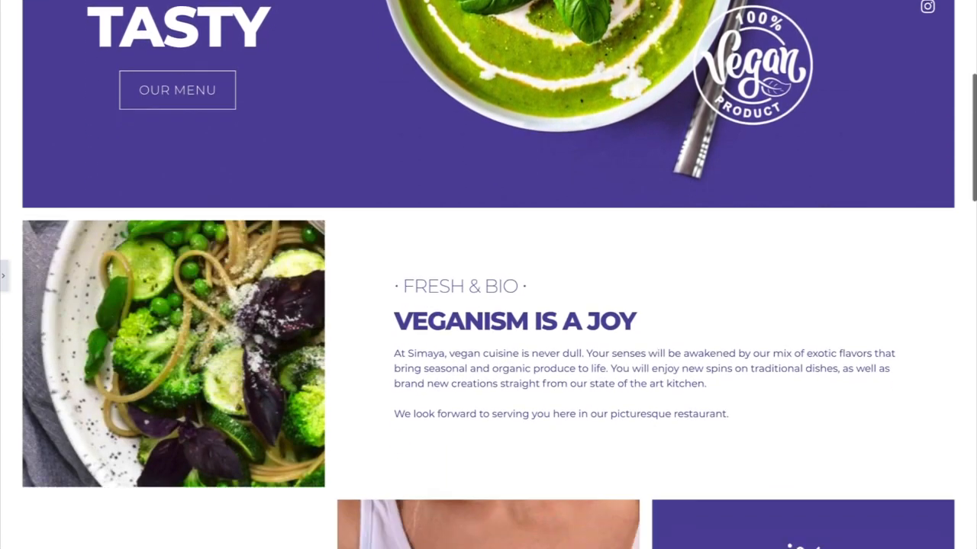
{"action": "scroll", "coordinate": [488, 275], "scroll_direction": "down", "scroll_amount": 5}
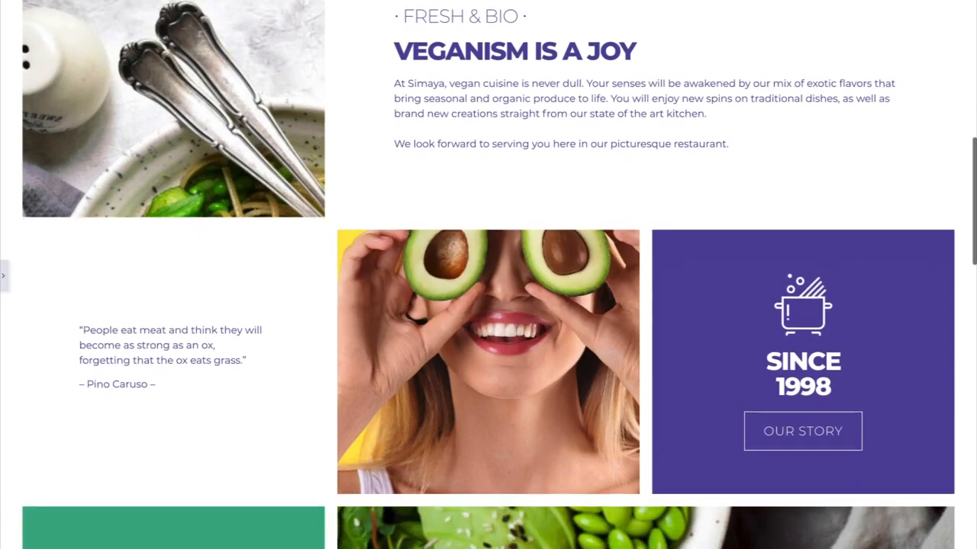
{"action": "scroll", "coordinate": [488, 274], "scroll_direction": "down", "scroll_amount": 5}
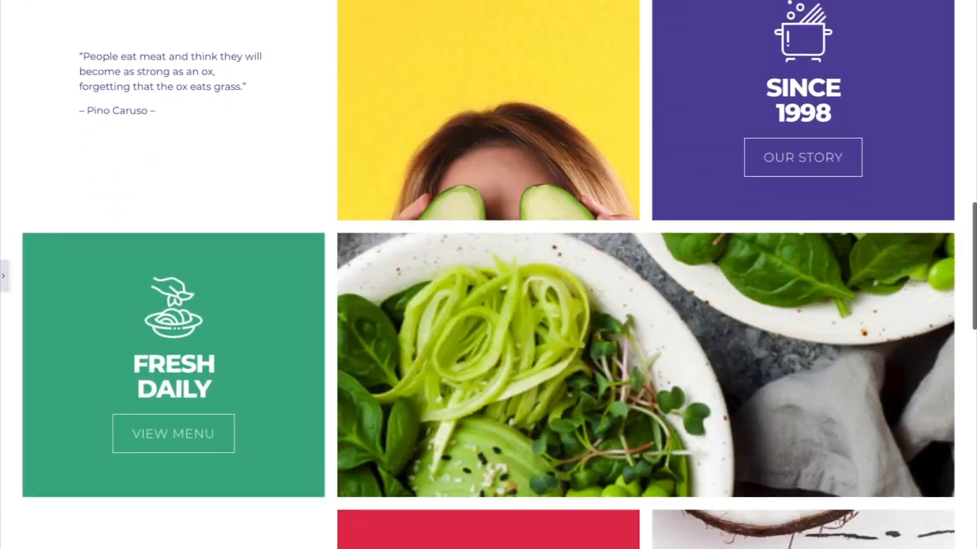
{"action": "scroll", "coordinate": [488, 275], "scroll_direction": "down", "scroll_amount": 5}
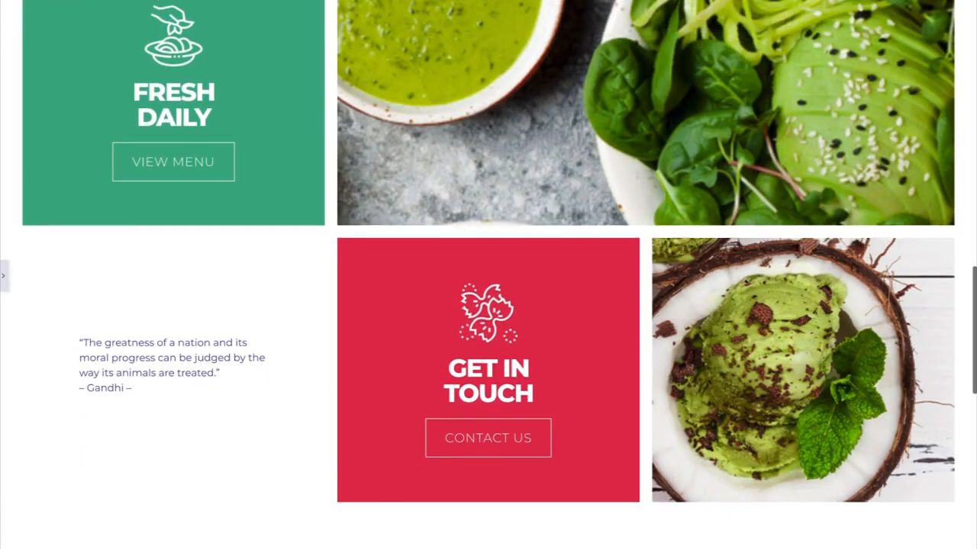
{"action": "scroll", "coordinate": [488, 274], "scroll_direction": "down", "scroll_amount": 5}
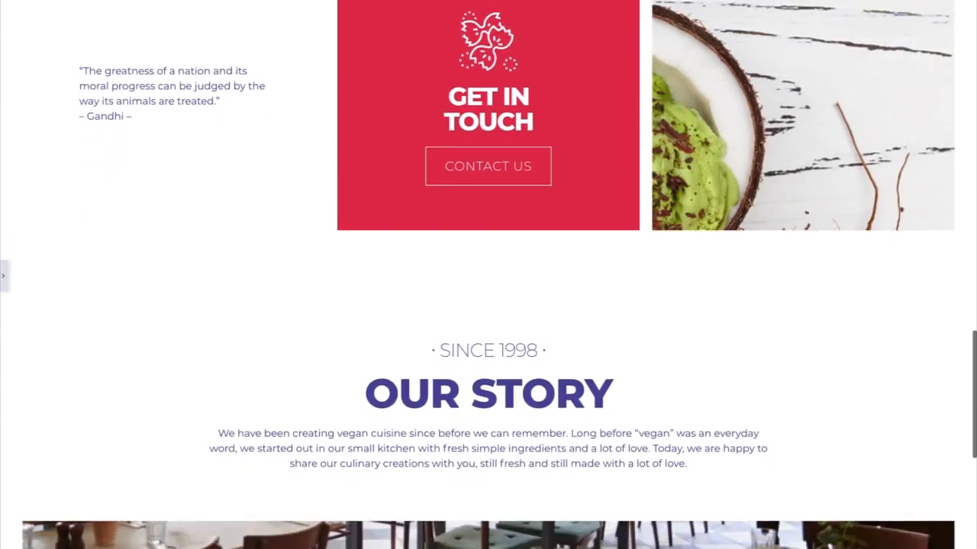
{"action": "scroll", "coordinate": [488, 275], "scroll_direction": "down", "scroll_amount": 5}
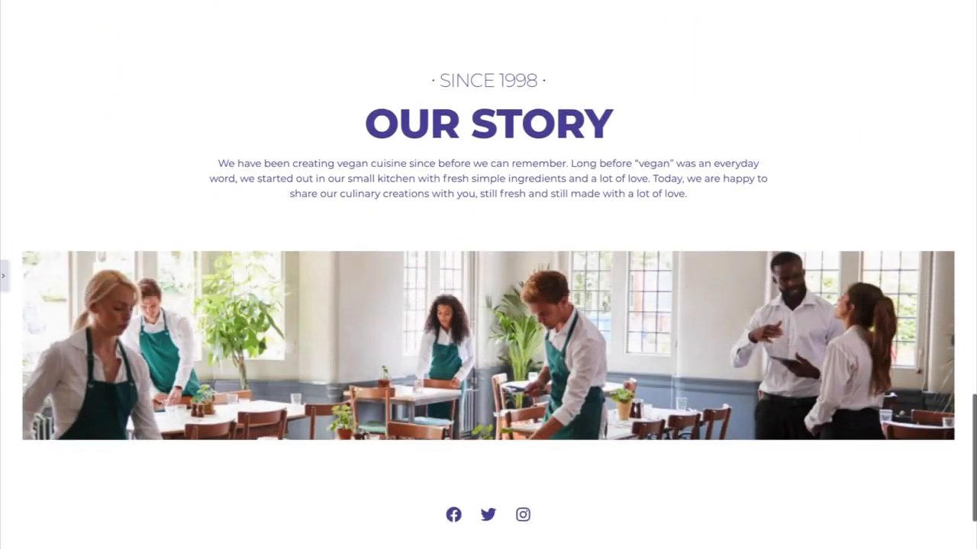